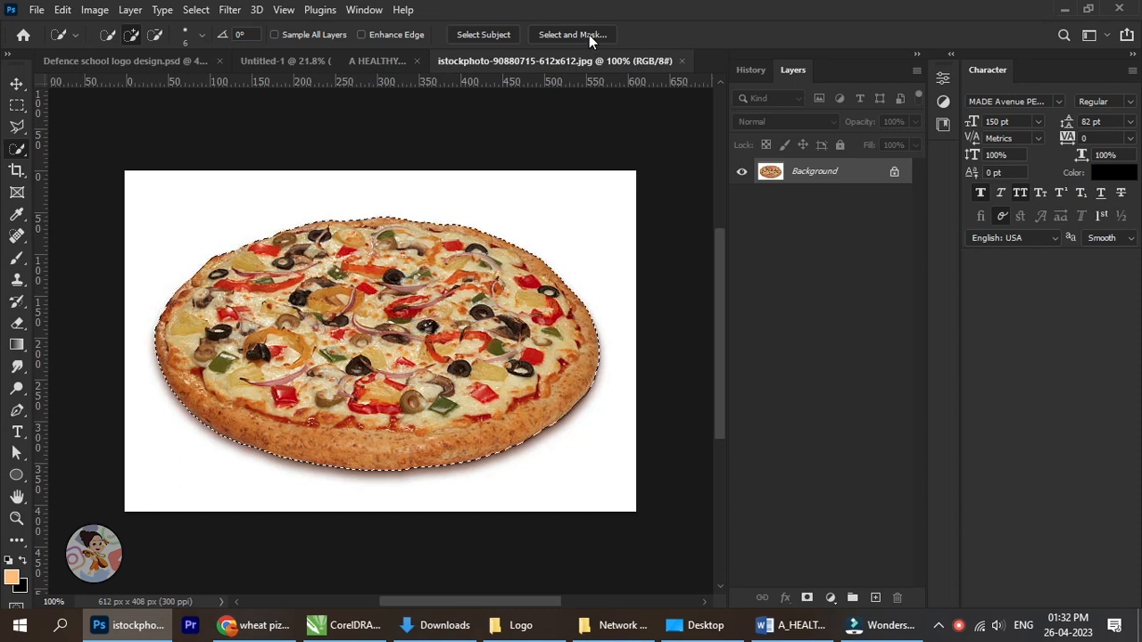
Refine the pizza selection with Radius 2 px, Smooth 5, Contrast 3% and Shift Edge -21%, and mask out the white background.
click(588, 35)
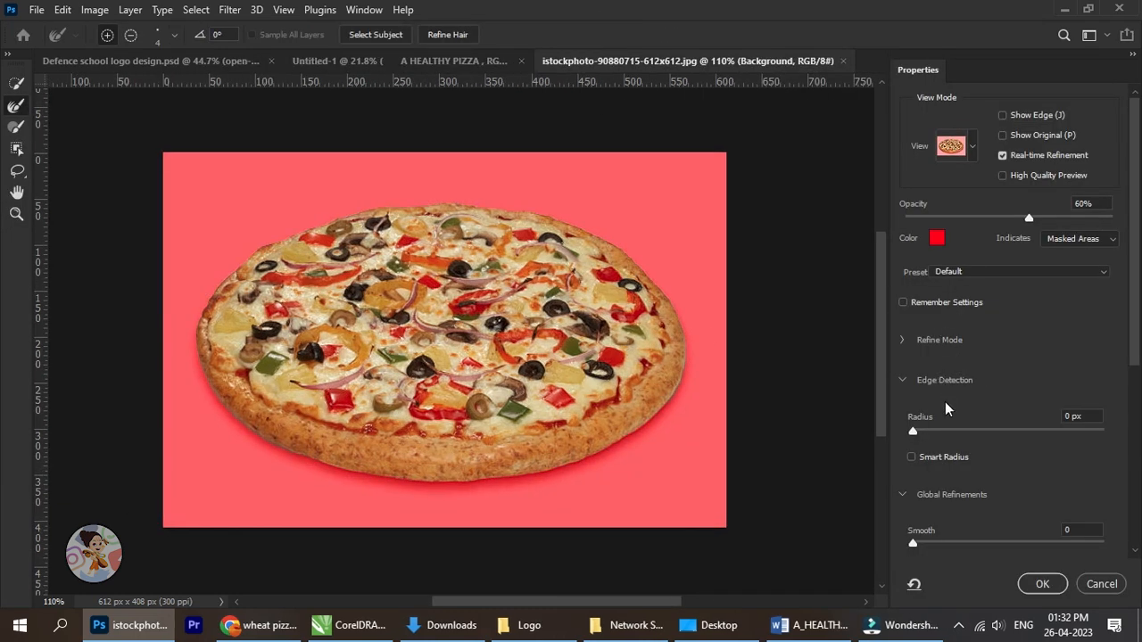
drag(914, 432, 913, 496)
scroll(1130, 343, down, 2)
mouse_move(913, 539)
mouse_down()
mouse_move(938, 542)
mouse_move(918, 539)
mouse_up()
scroll(1130, 397, down, 2)
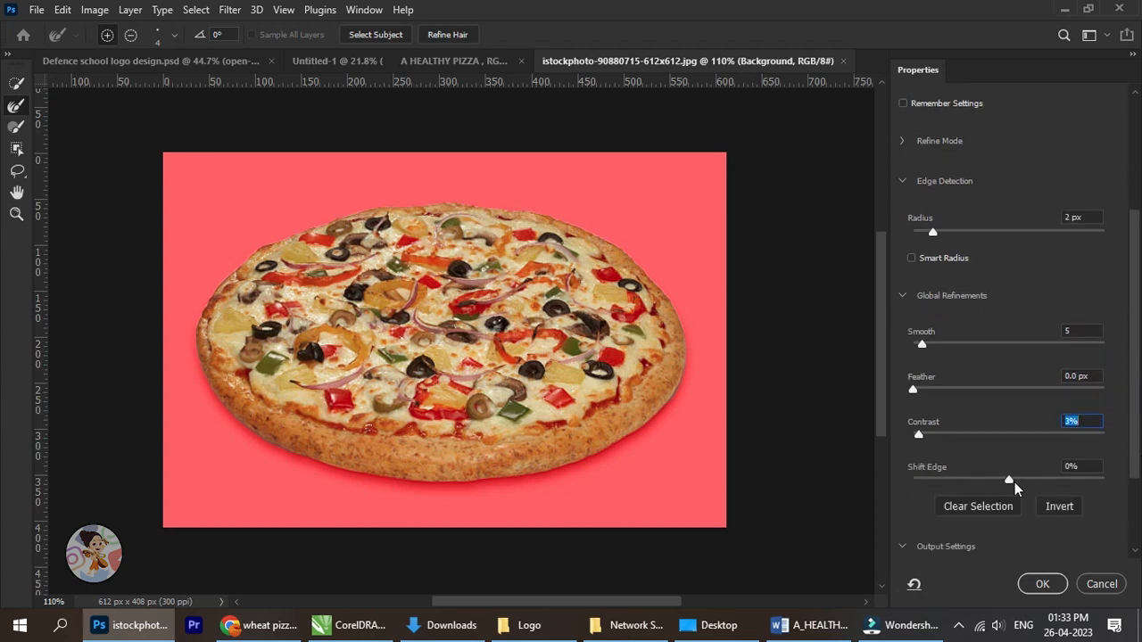
drag(995, 485, 989, 487)
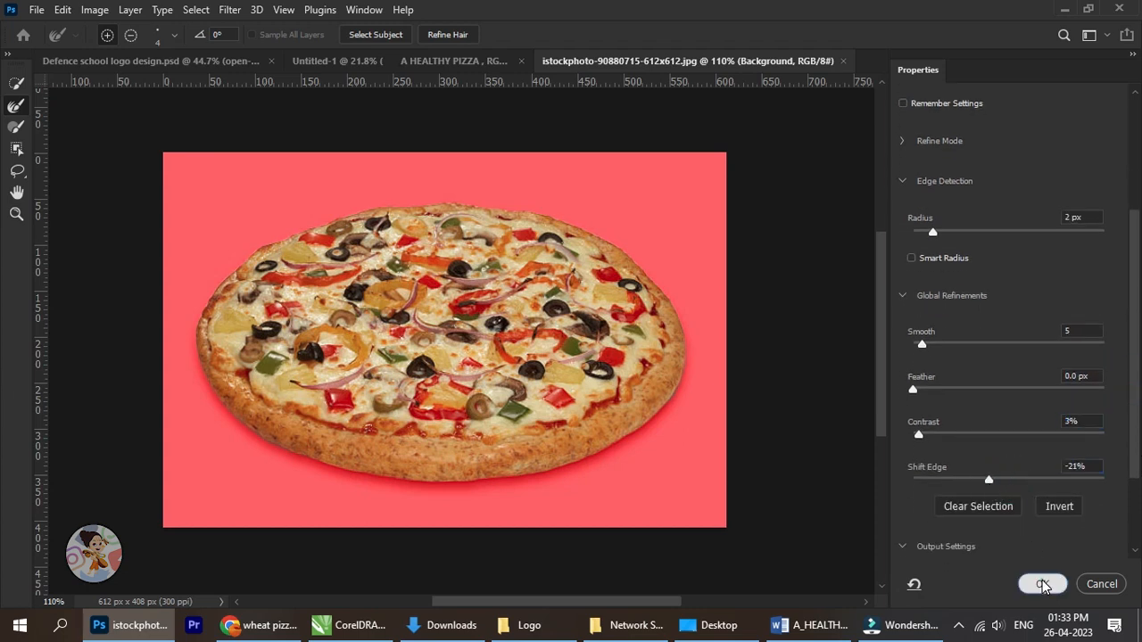
click(1042, 583)
click(807, 596)
scroll(355, 266, down, 3)
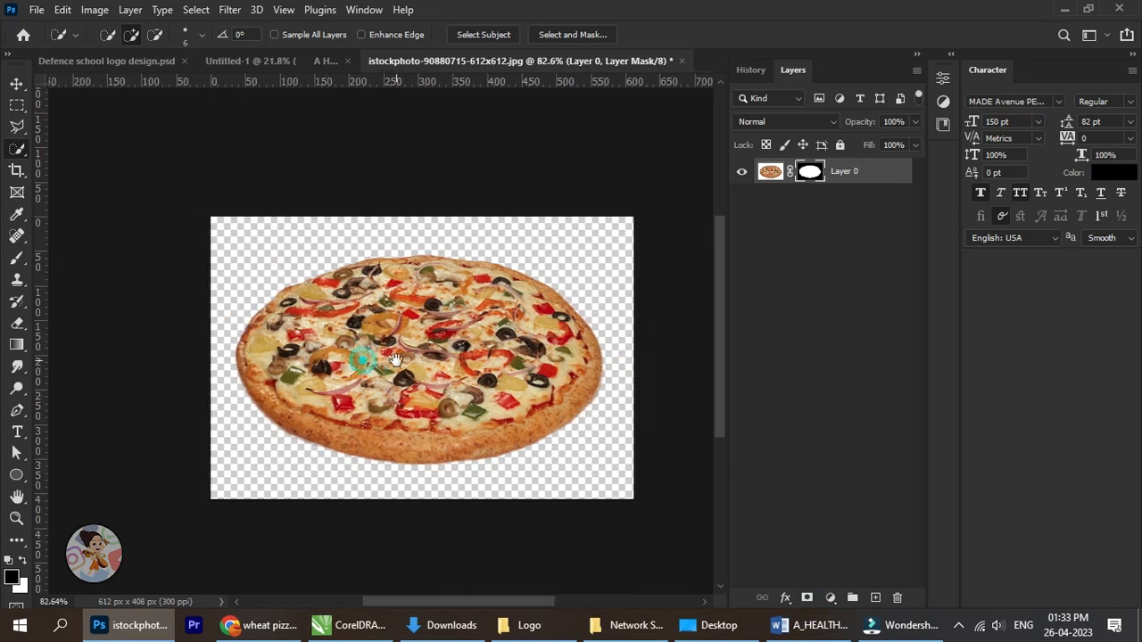
Bring the cut-out pizza into the Untitled-1 document, scale it to about 334% and place it partly off the canvas's lower-left corner.
key(v)
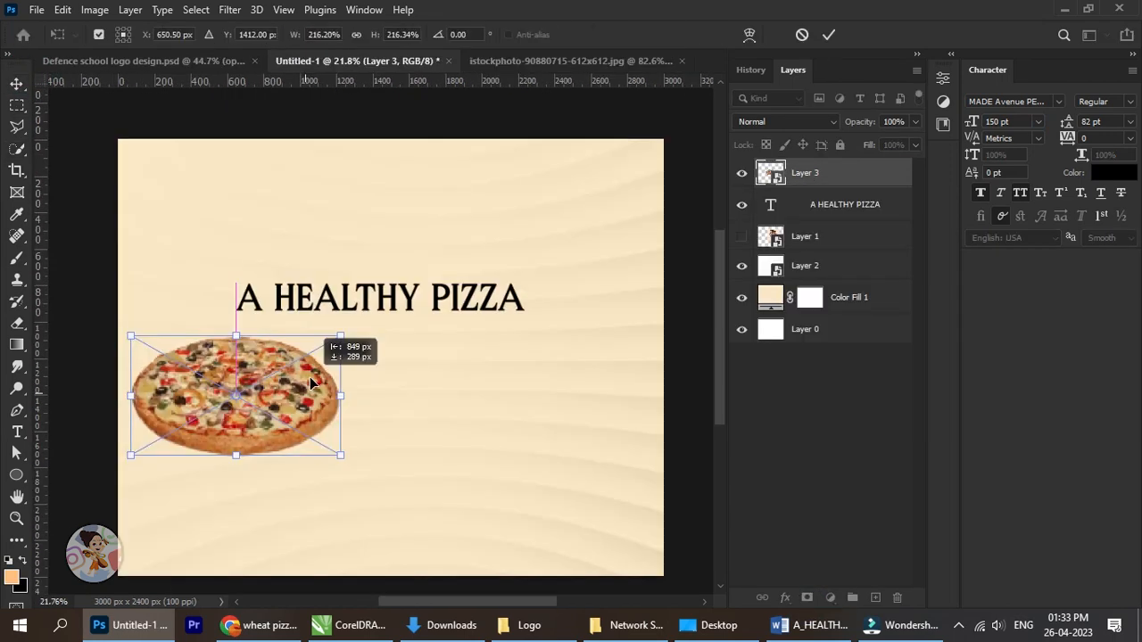
drag(312, 384, 311, 384)
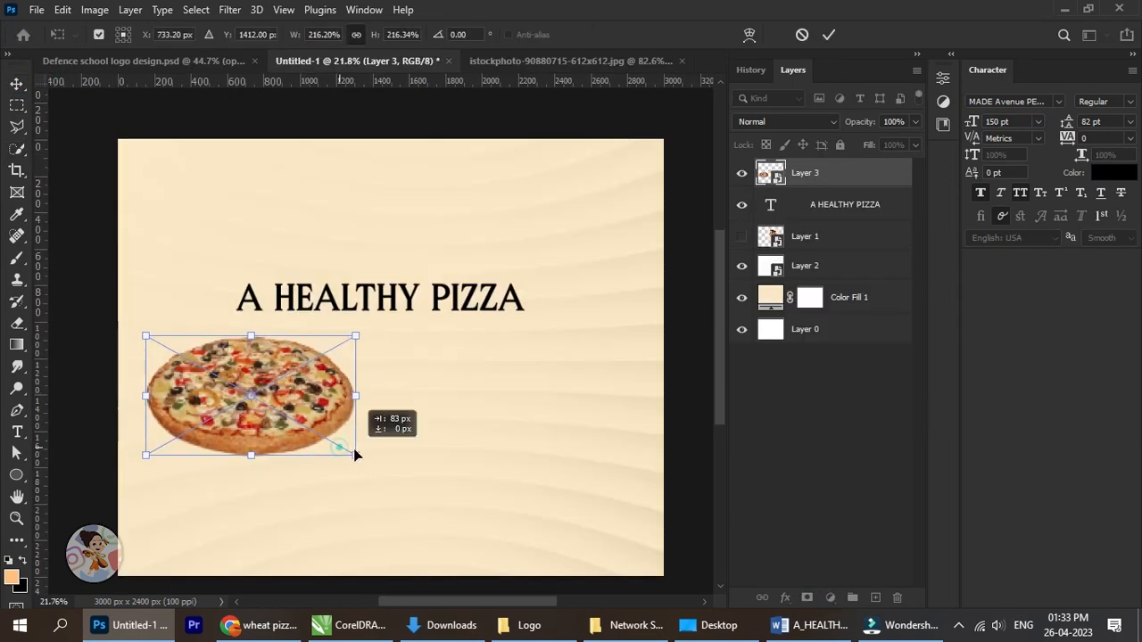
drag(342, 451, 471, 516)
drag(413, 438, 298, 492)
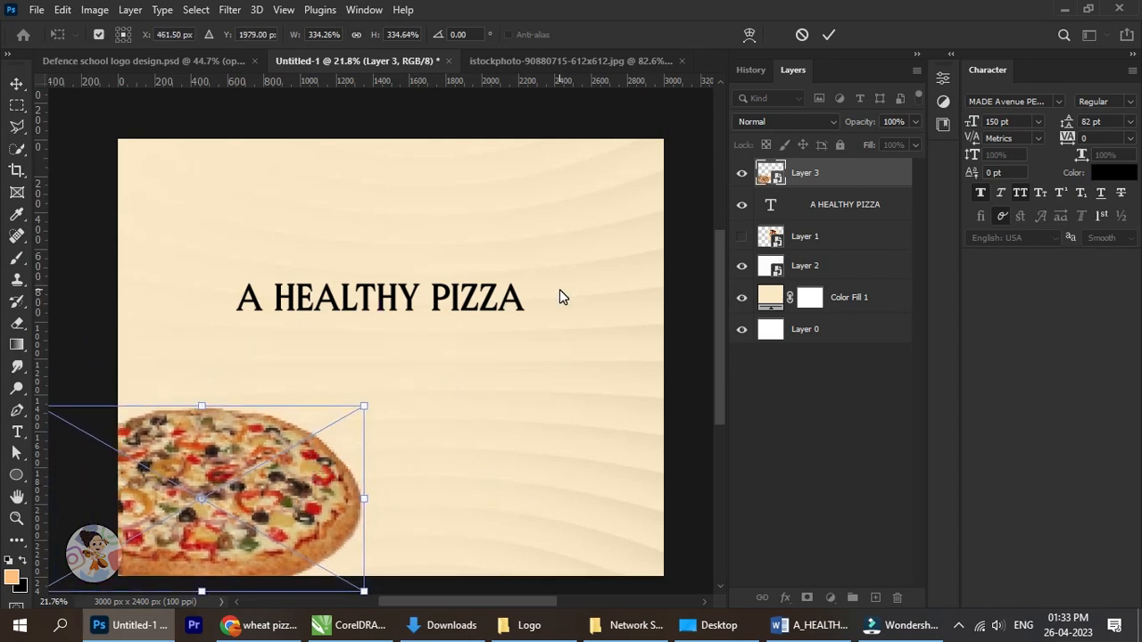
click(829, 34)
scroll(374, 401, down, 2)
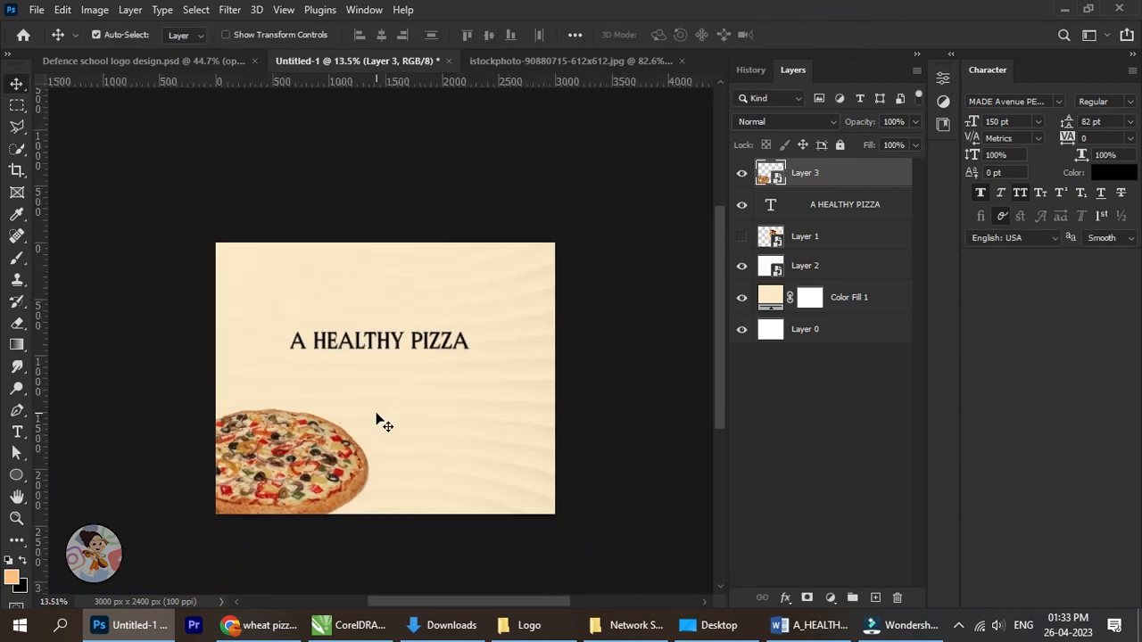
Add a new empty layer directly beneath the pizza layer.
scroll(366, 464, up, 1)
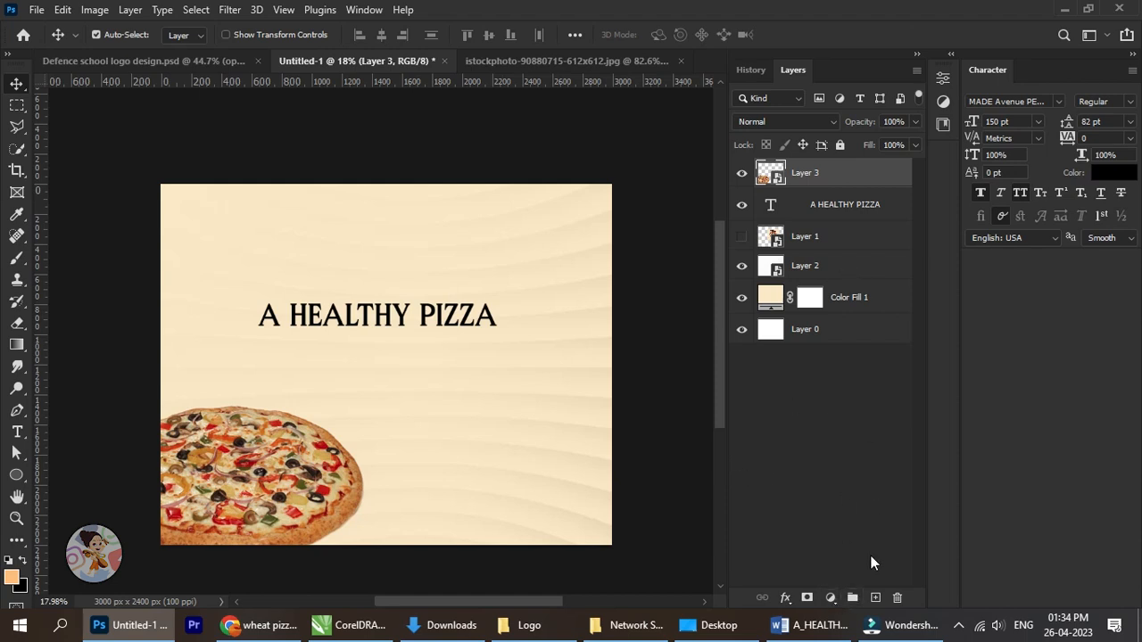
click(875, 597)
drag(824, 176, 833, 207)
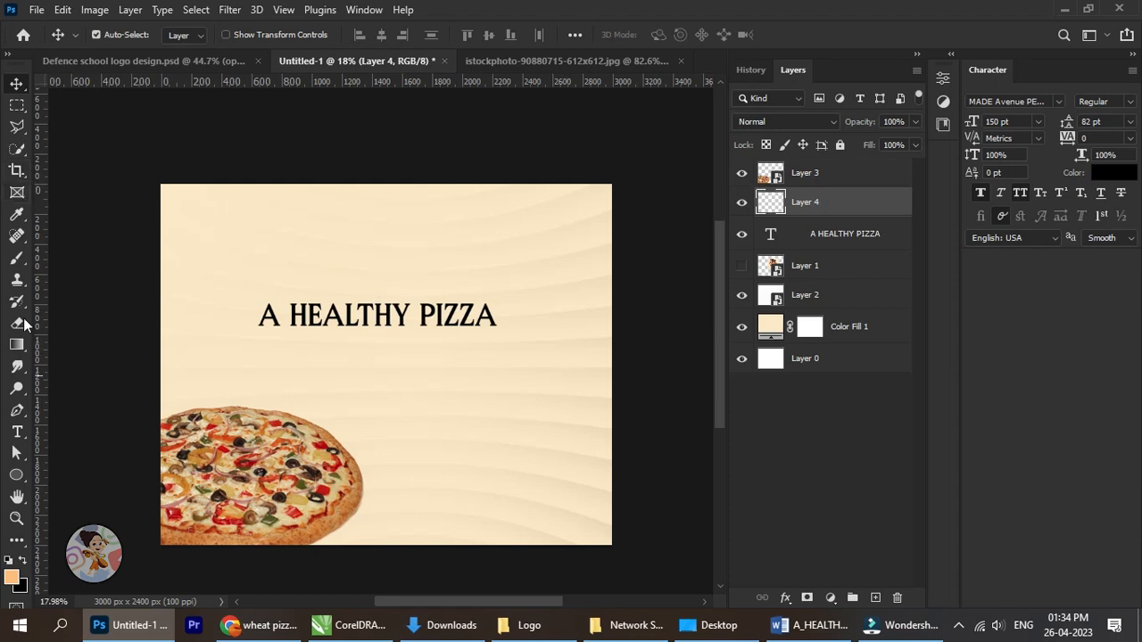
Paint a soft black brush shadow around the pizza's upper and right edges on the new layer.
click(16, 258)
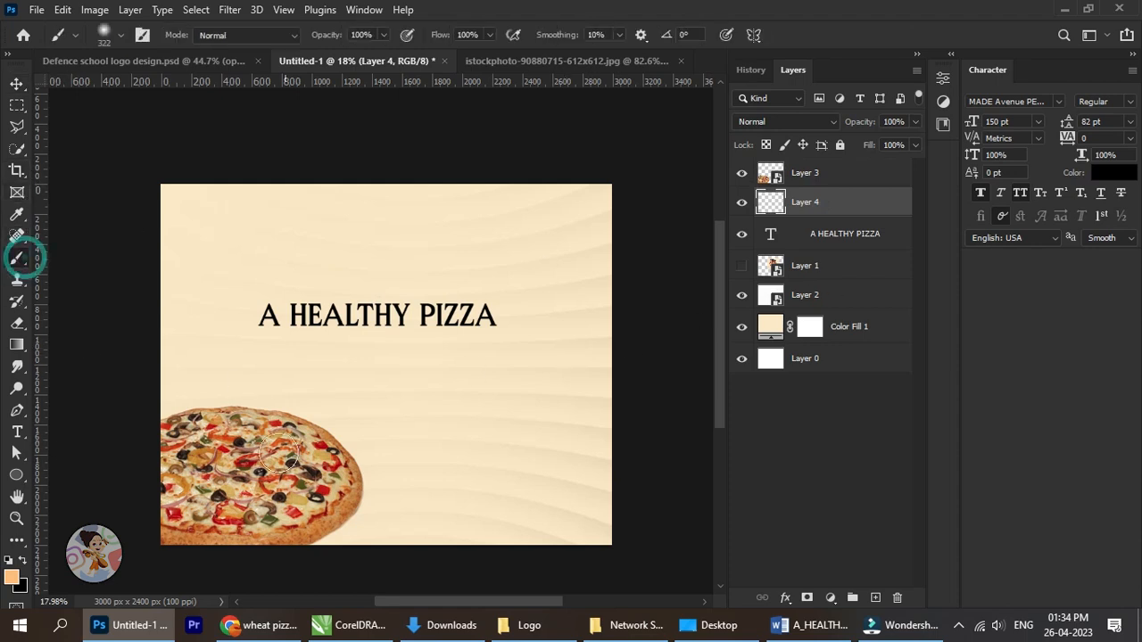
click(9, 562)
alt+scroll(309, 480, up, 2)
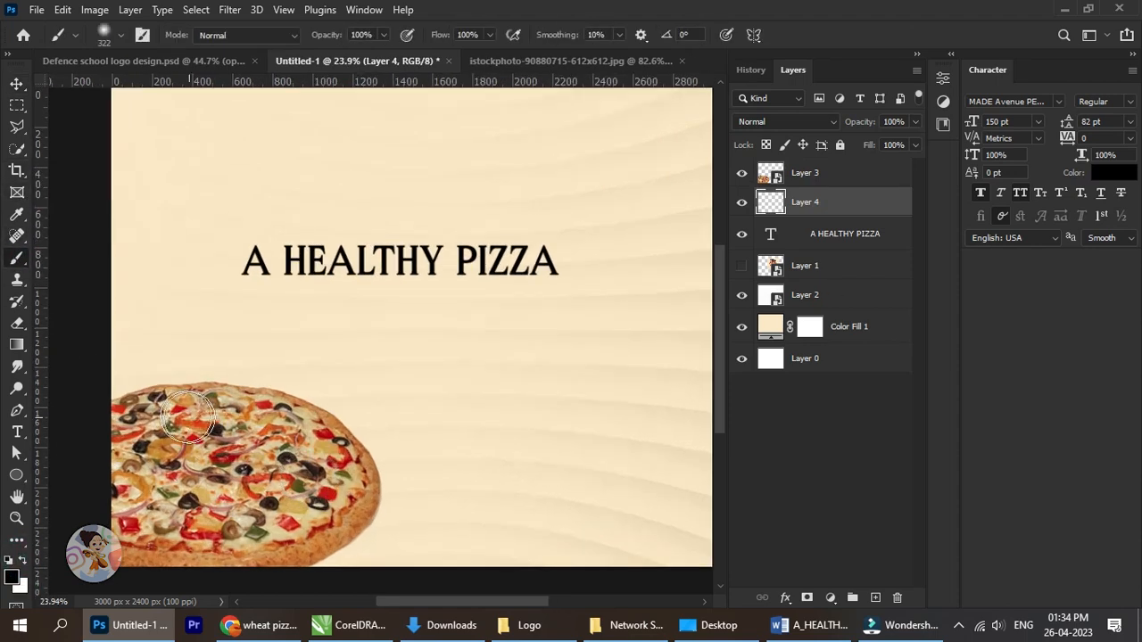
mouse_move(176, 397)
mouse_down()
mouse_move(266, 410)
mouse_move(348, 457)
mouse_move(355, 483)
mouse_move(292, 552)
mouse_move(343, 525)
mouse_up()
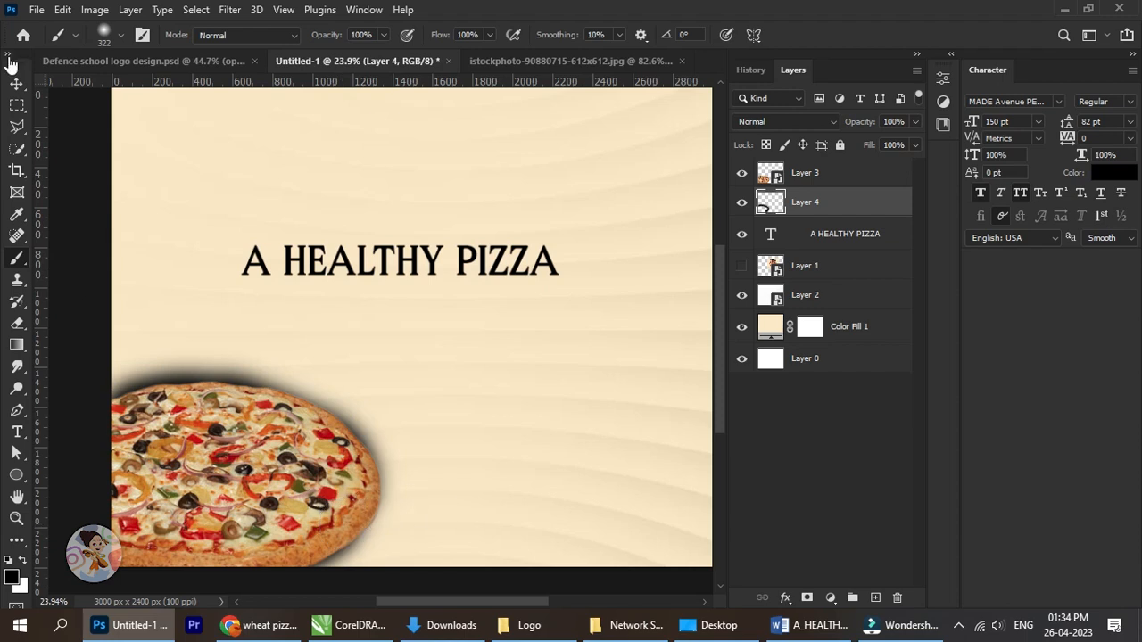
Transform the painted shadow, reducing its height from the top edge to about 95%.
click(16, 83)
key(ctrl+t)
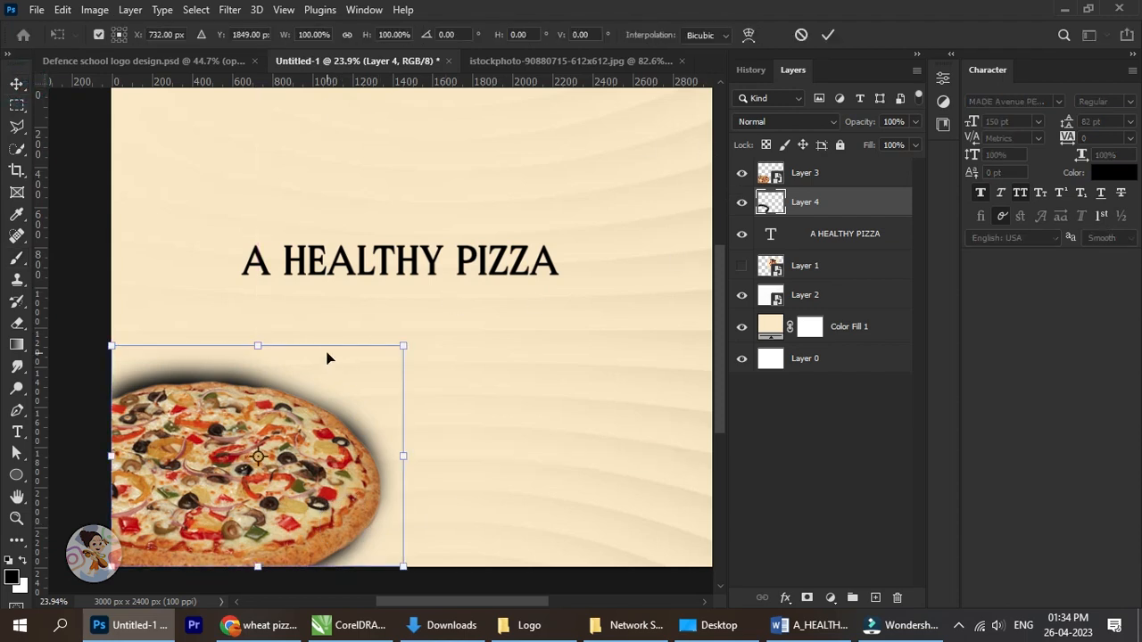
drag(258, 344, 257, 356)
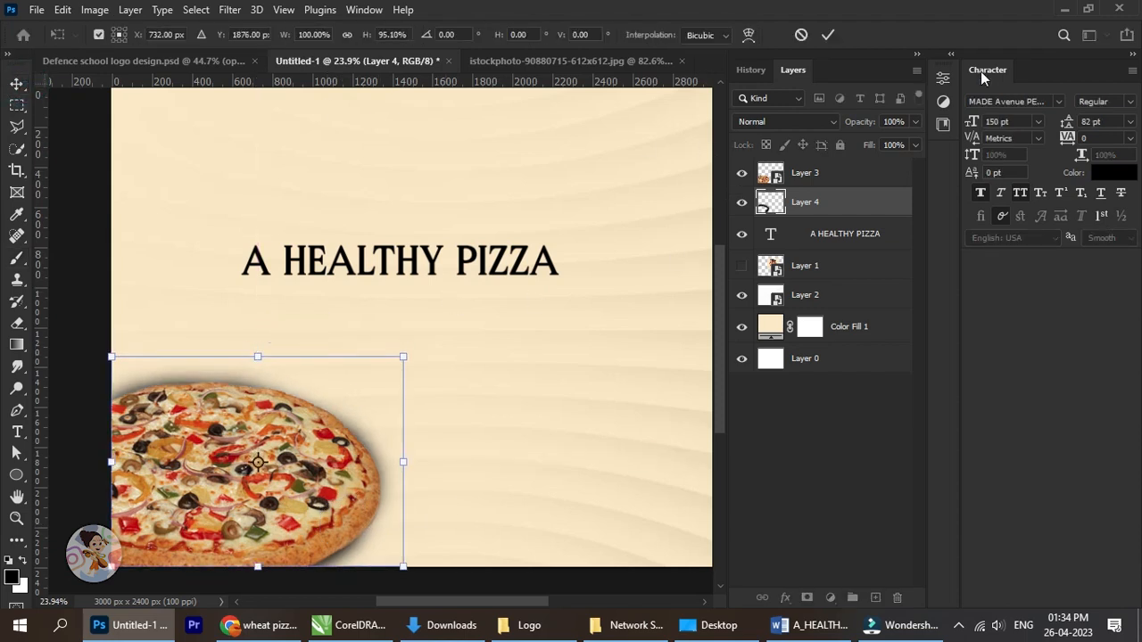
click(828, 36)
click(229, 10)
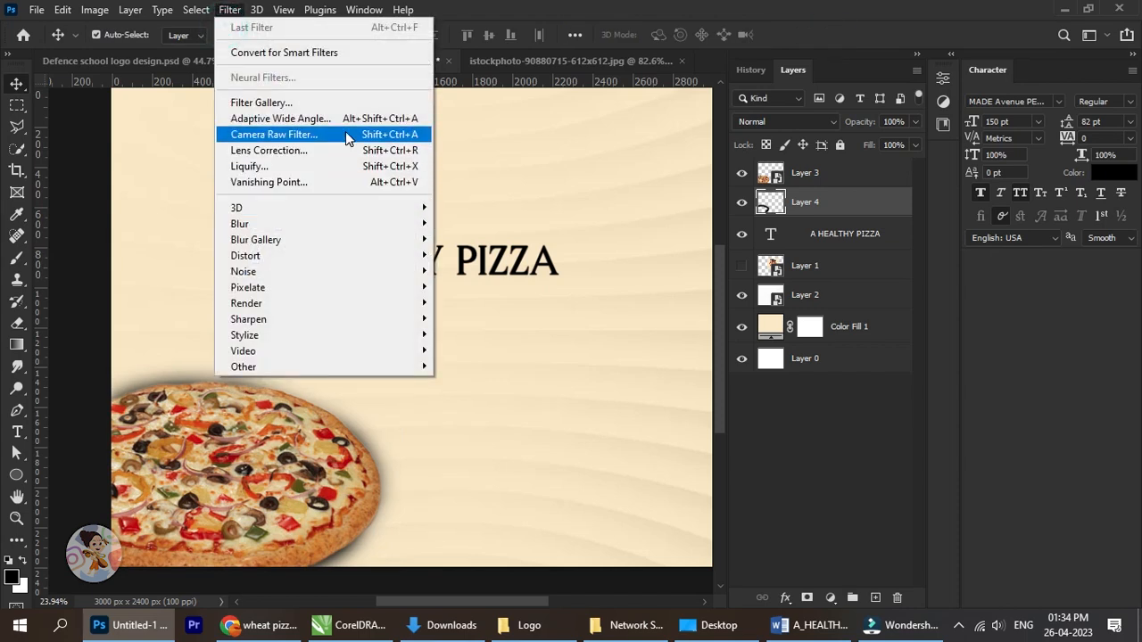
click(346, 133)
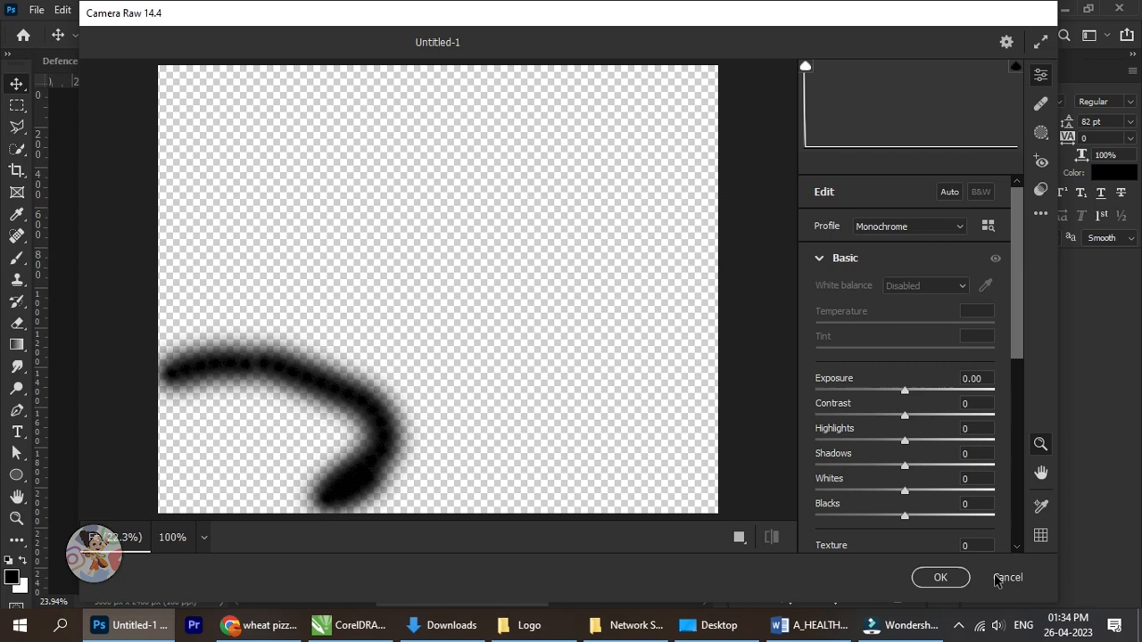
click(1006, 577)
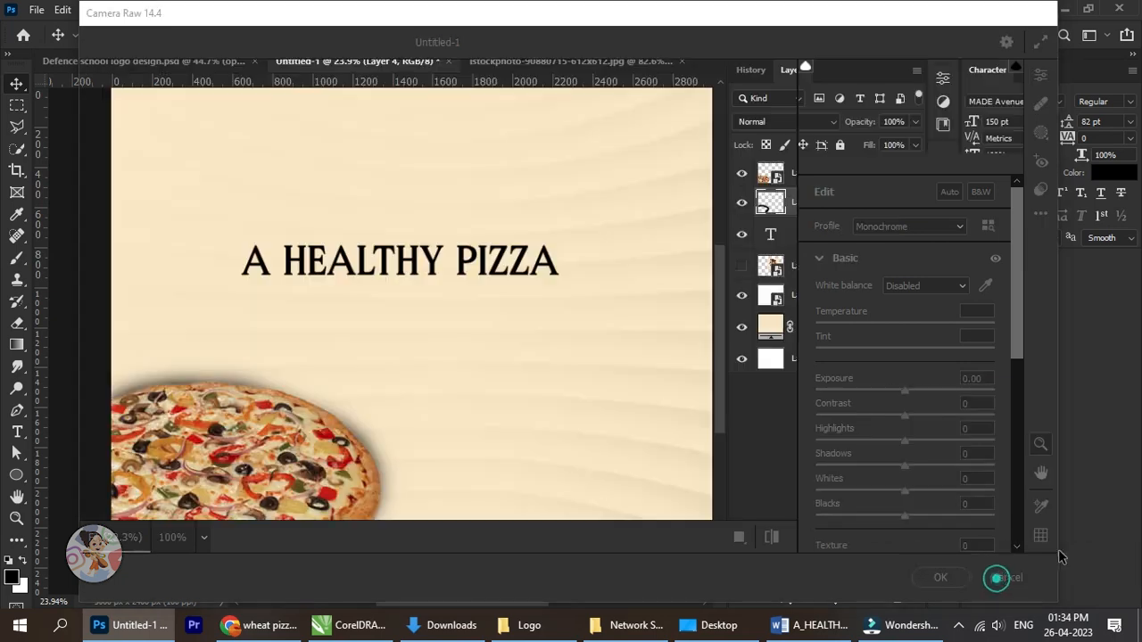
Soften the pizza's shadow layer with a Gaussian Blur.
click(229, 10)
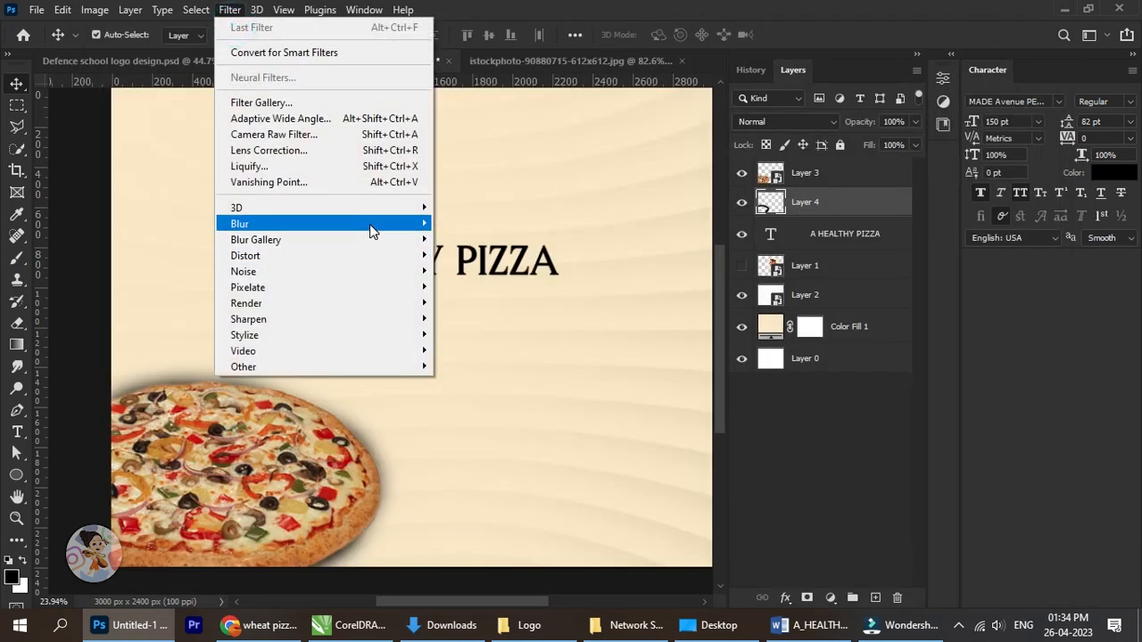
mouse_move(369, 224)
click(508, 291)
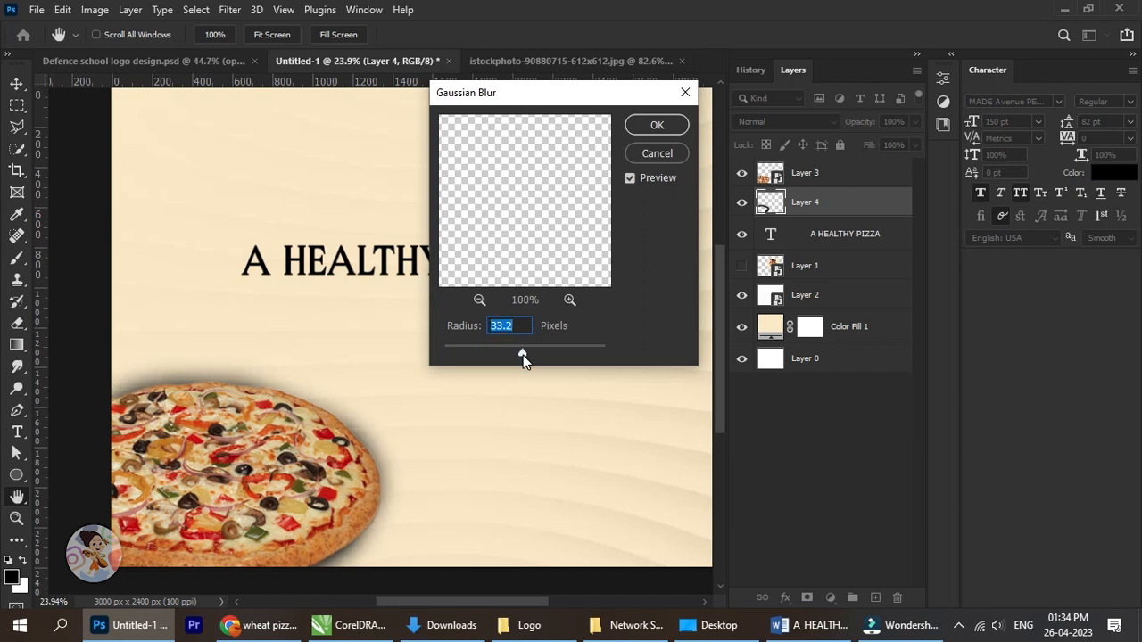
mouse_move(522, 355)
mouse_down()
mouse_move(553, 362)
mouse_move(535, 354)
mouse_up()
click(654, 126)
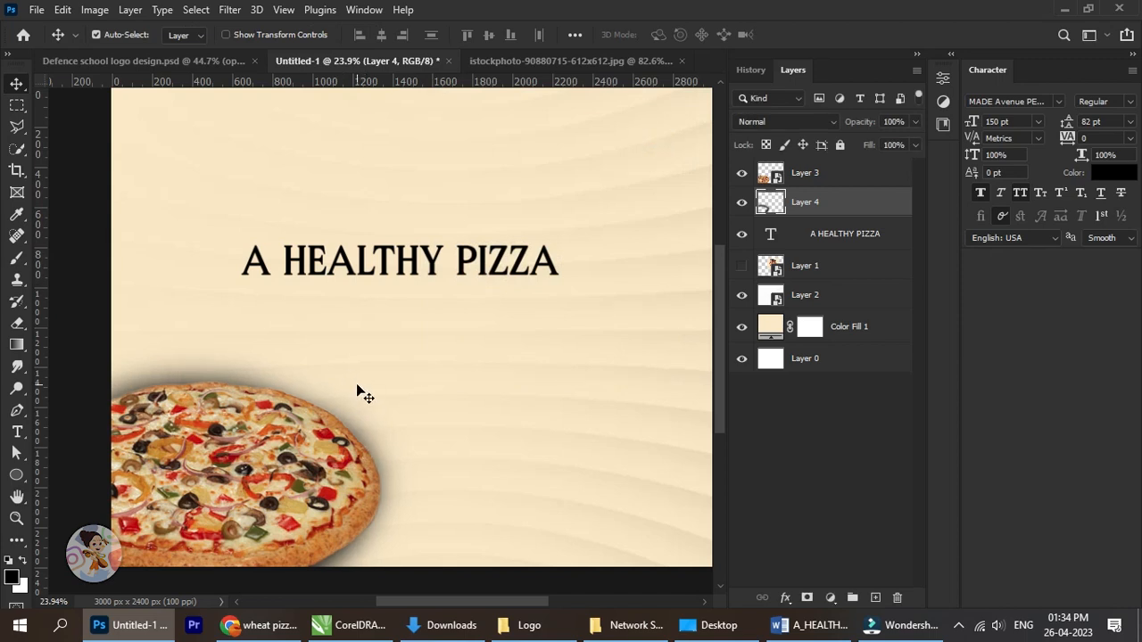
Set the shadow layer's opacity to 76% and deselect the layer.
click(912, 123)
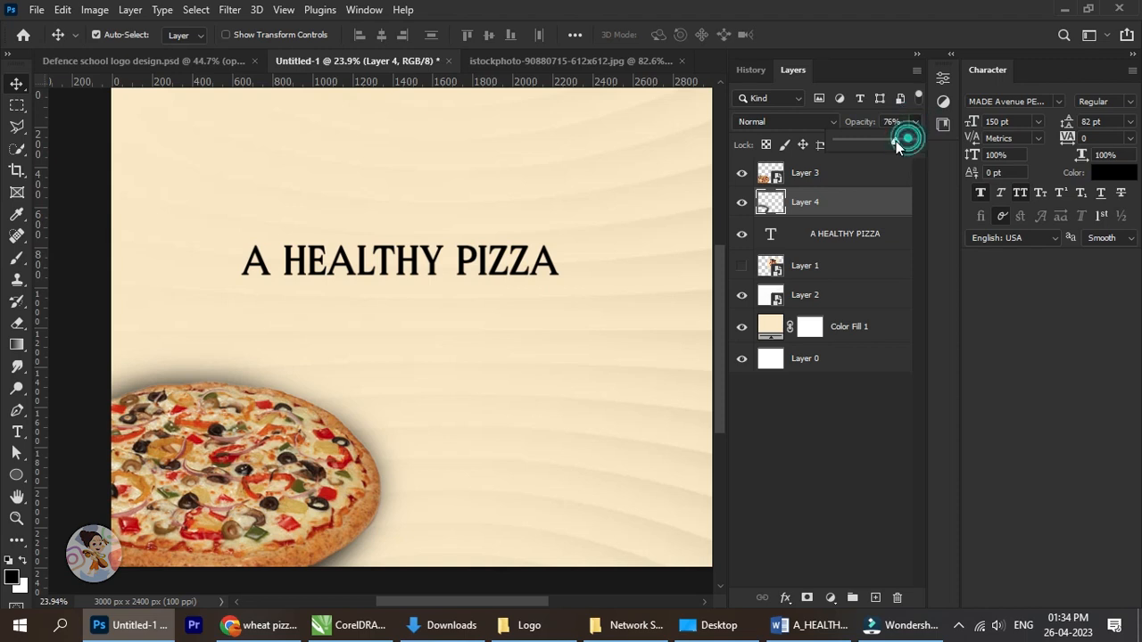
click(21, 82)
scroll(458, 292, down, 4)
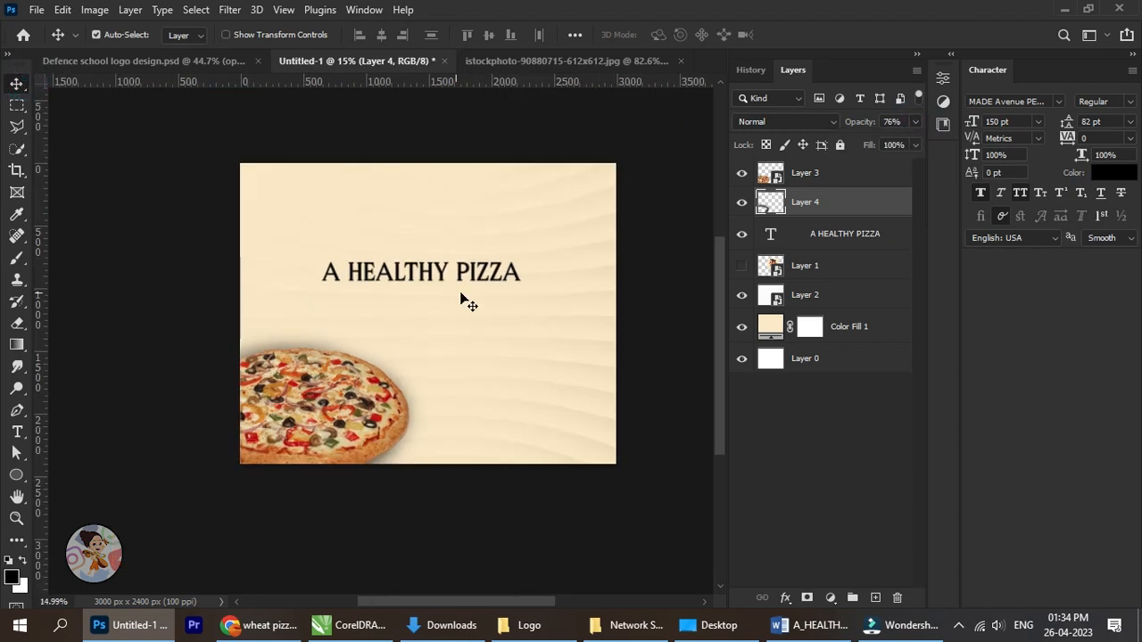
click(686, 271)
scroll(446, 294, up, 3)
drag(436, 287, 433, 309)
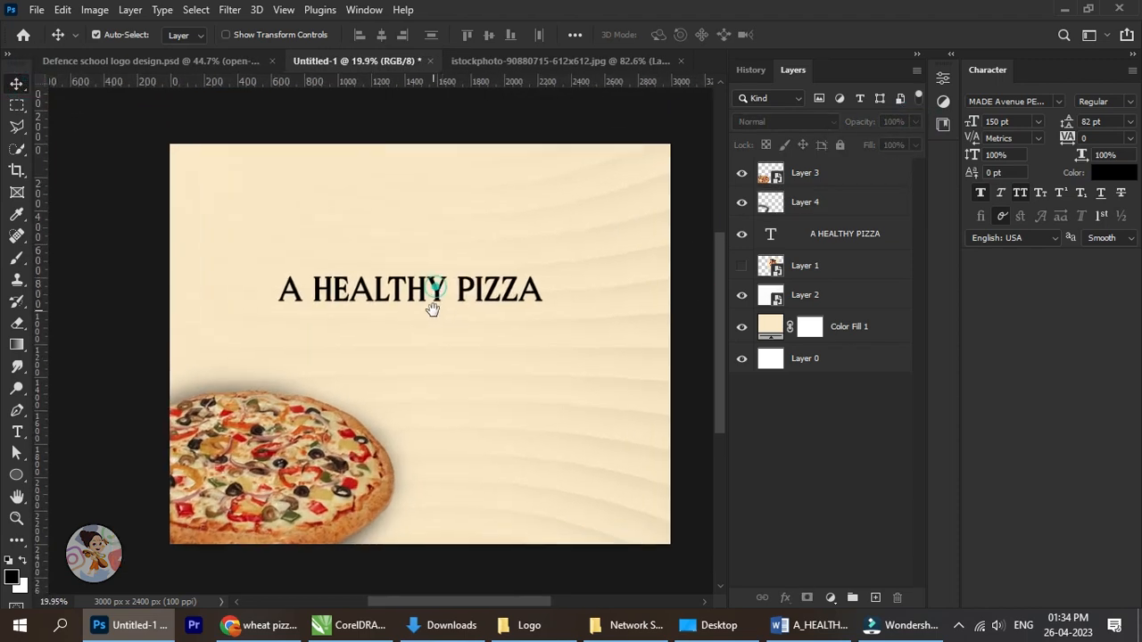
Select the shadow layer on the canvas and reduce its height from the top edge to about 96.6%.
right_click(438, 291)
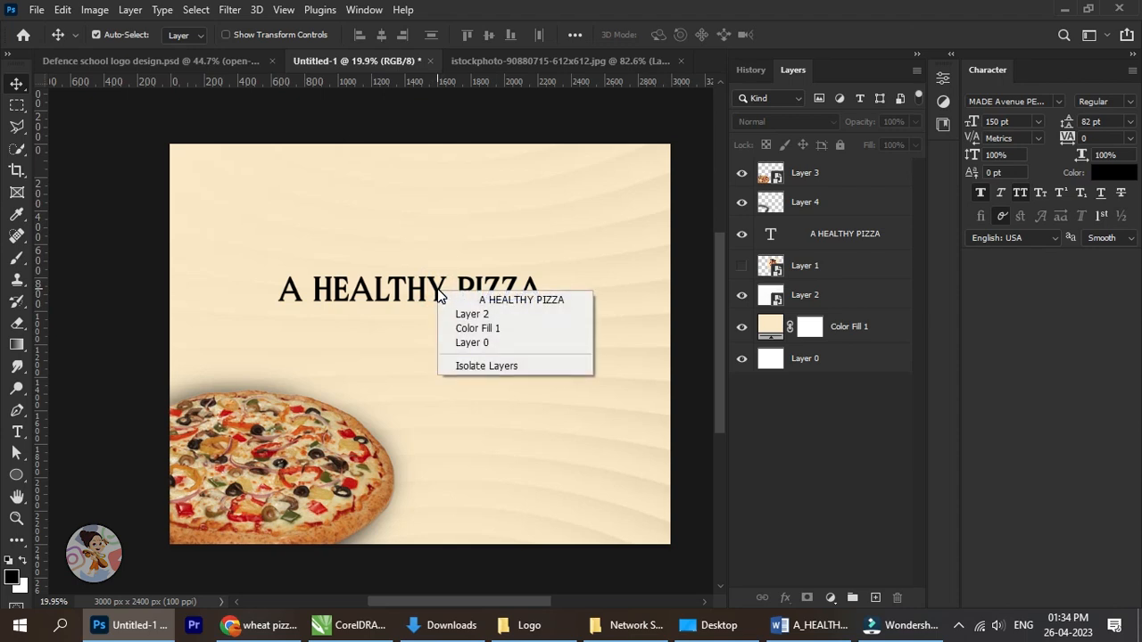
right_click(210, 395)
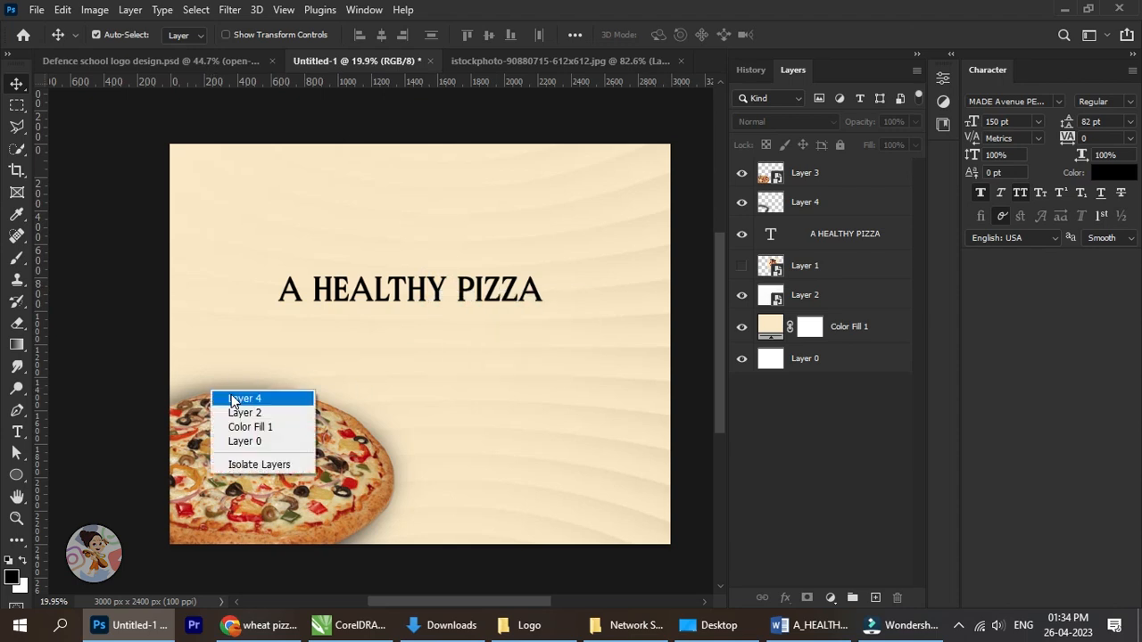
click(234, 398)
scroll(229, 392, up, 2)
key(ctrl+t)
scroll(241, 426, up, 2)
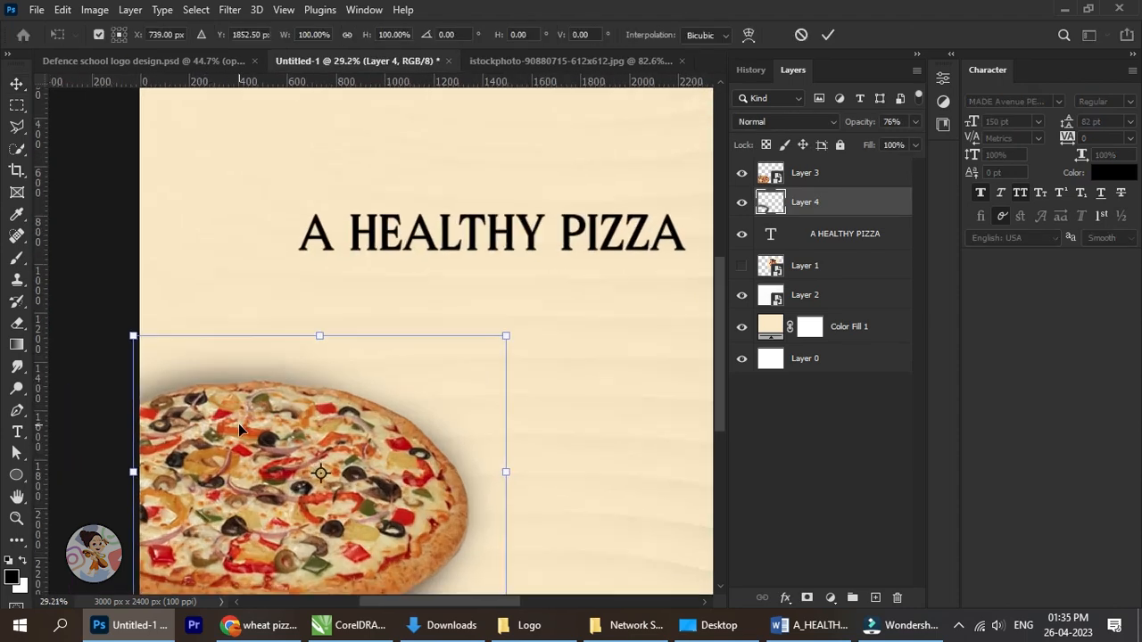
drag(312, 335, 314, 345)
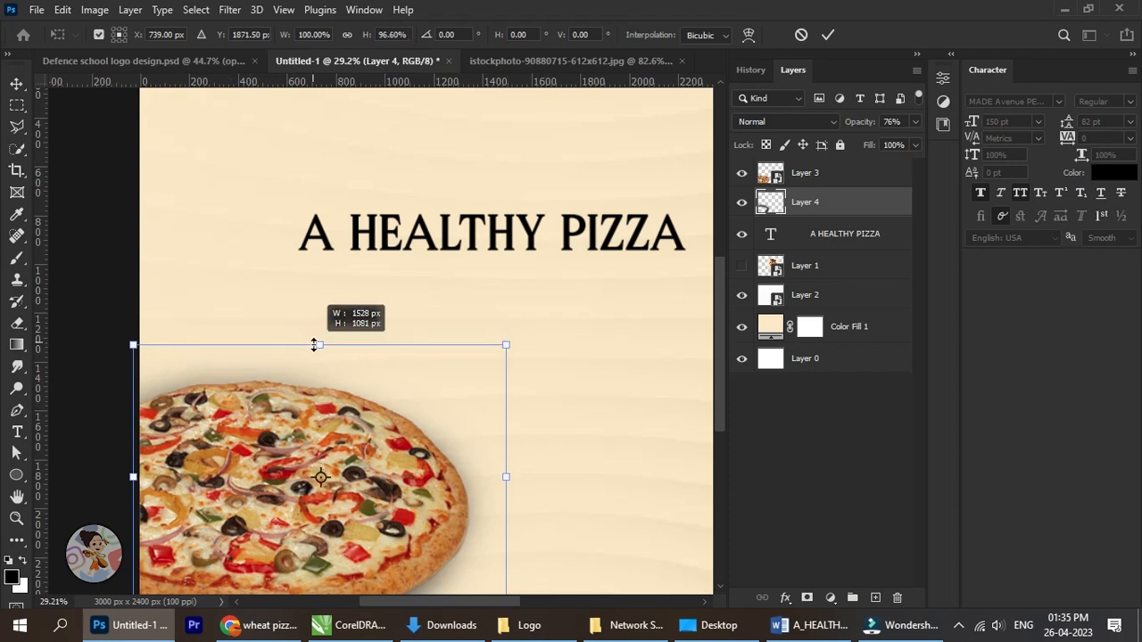
click(828, 35)
Move the A HEALTHY PIZZA heading up to the top centre of the poster.
scroll(556, 331, down, 2)
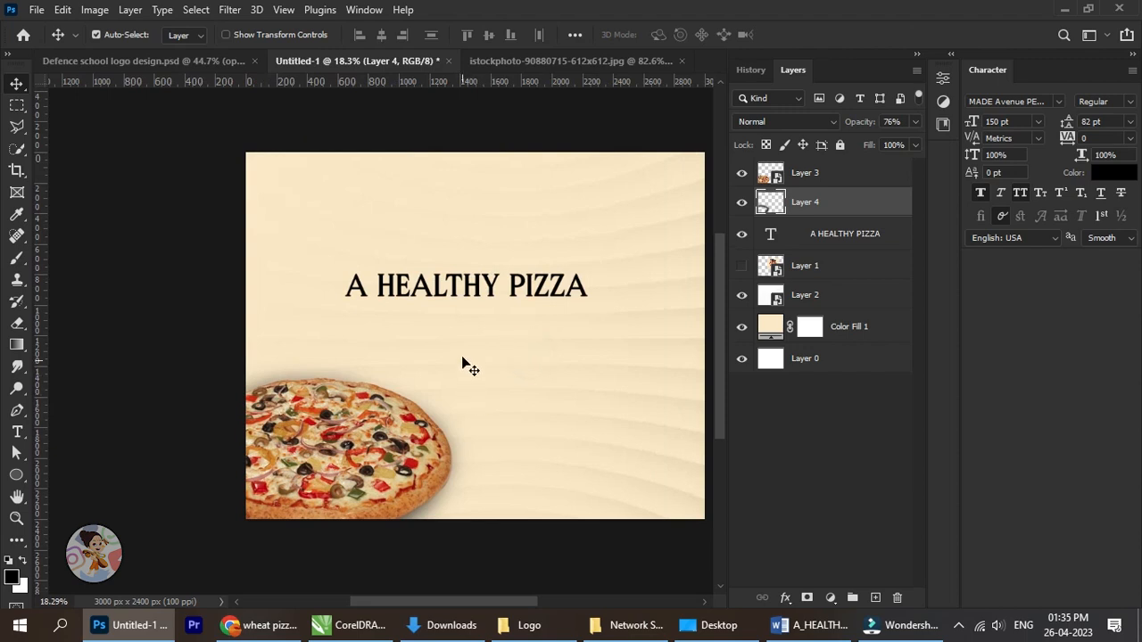
right_click(464, 286)
click(488, 295)
mouse_move(485, 293)
mouse_down()
mouse_move(435, 329)
mouse_move(440, 249)
mouse_up()
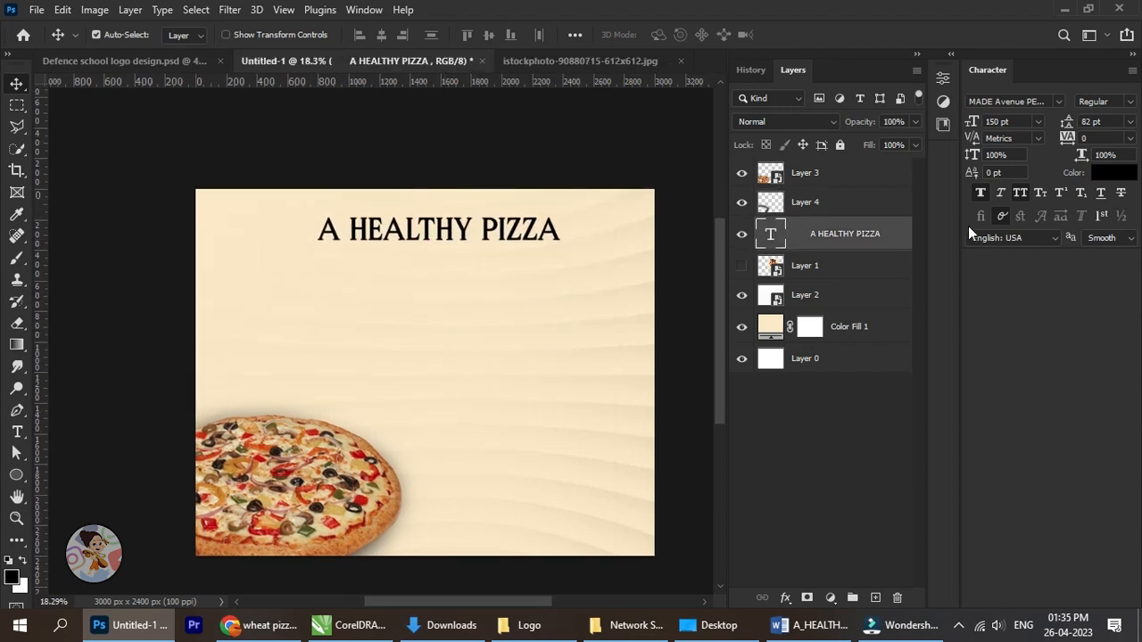
click(1016, 196)
scroll(540, 232, down, 3)
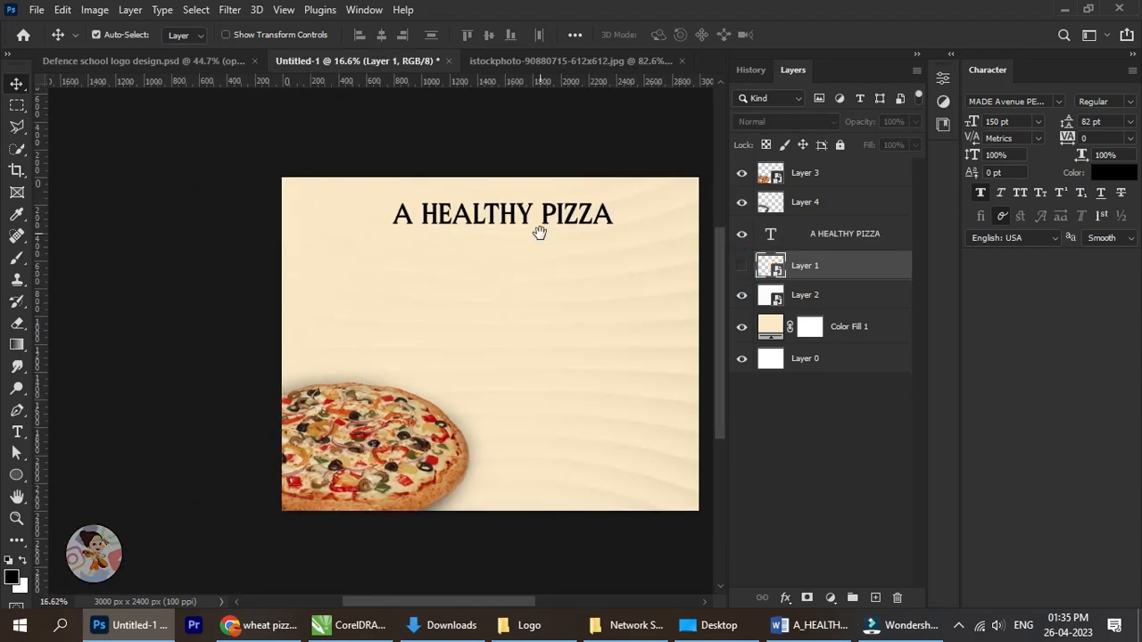
drag(624, 260, 559, 262)
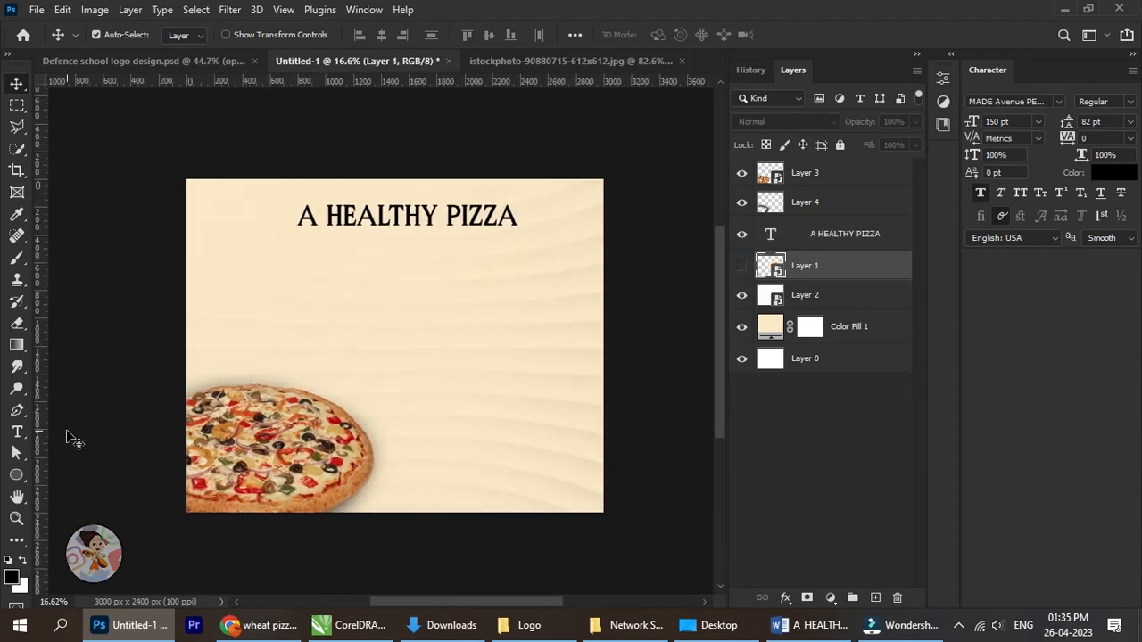
Draw a rectangle shape of about 1789 by 318 px around the A HEALTHY PIZZA heading.
right_click(17, 478)
click(78, 478)
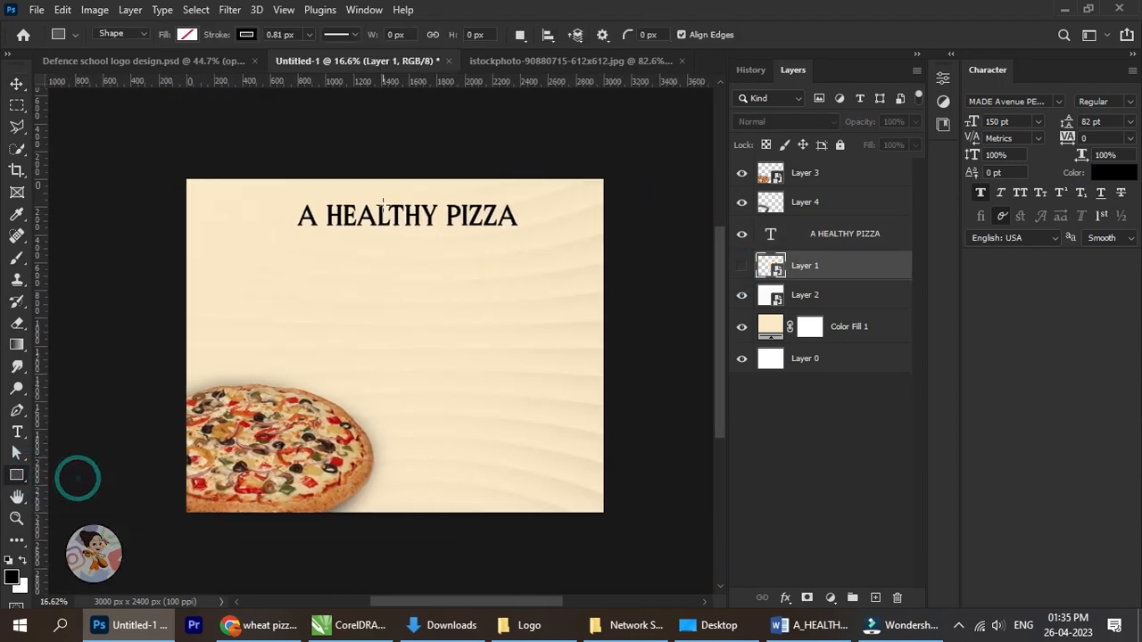
scroll(396, 217, up, 2)
scroll(396, 217, up, 1)
drag(208, 181, 610, 253)
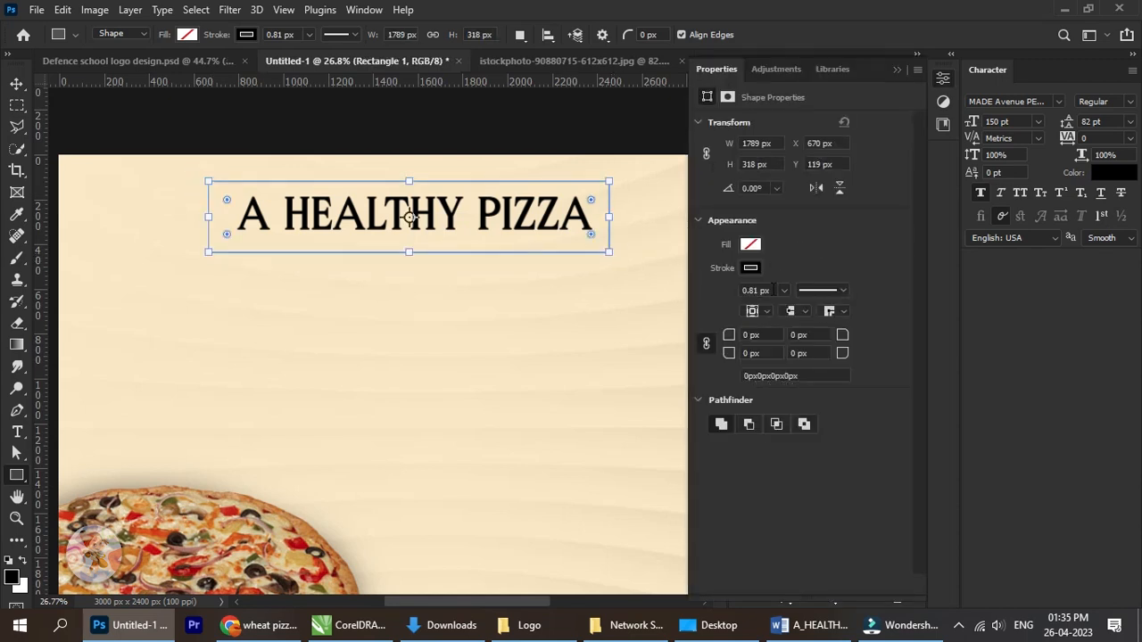
Fill the rectangle around the heading with the light orange from the recently used colours.
click(750, 268)
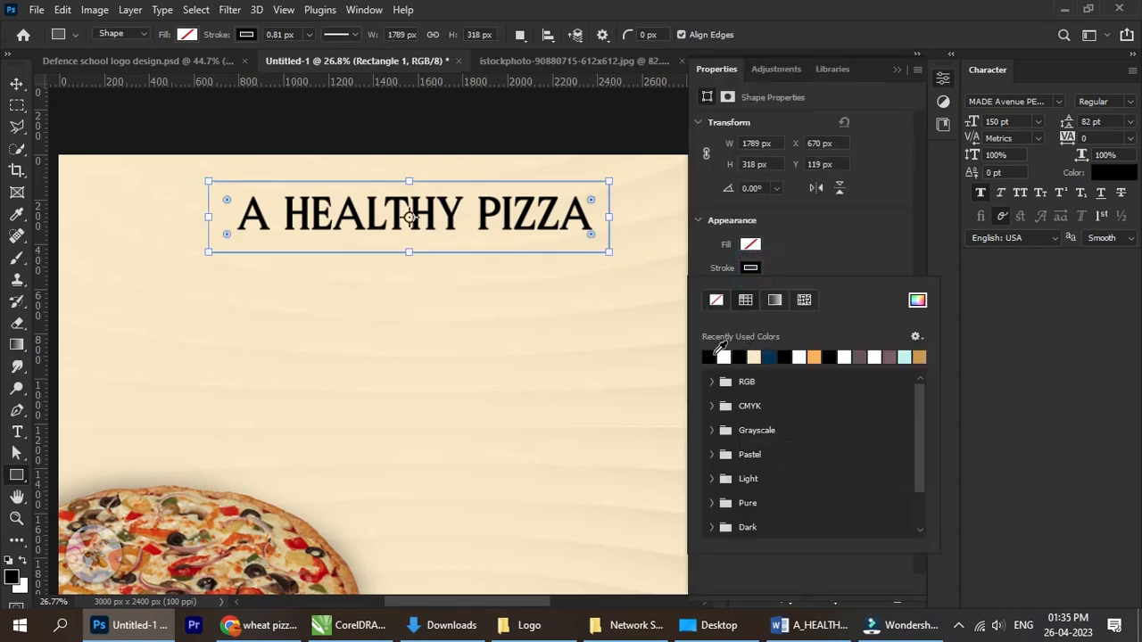
click(753, 245)
click(751, 245)
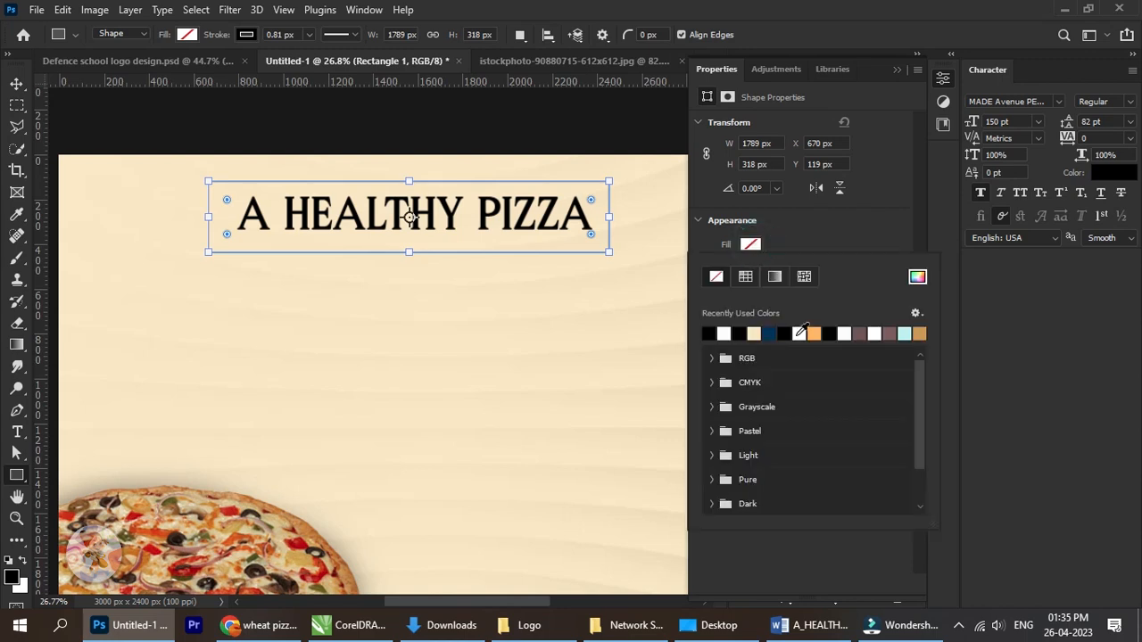
click(816, 333)
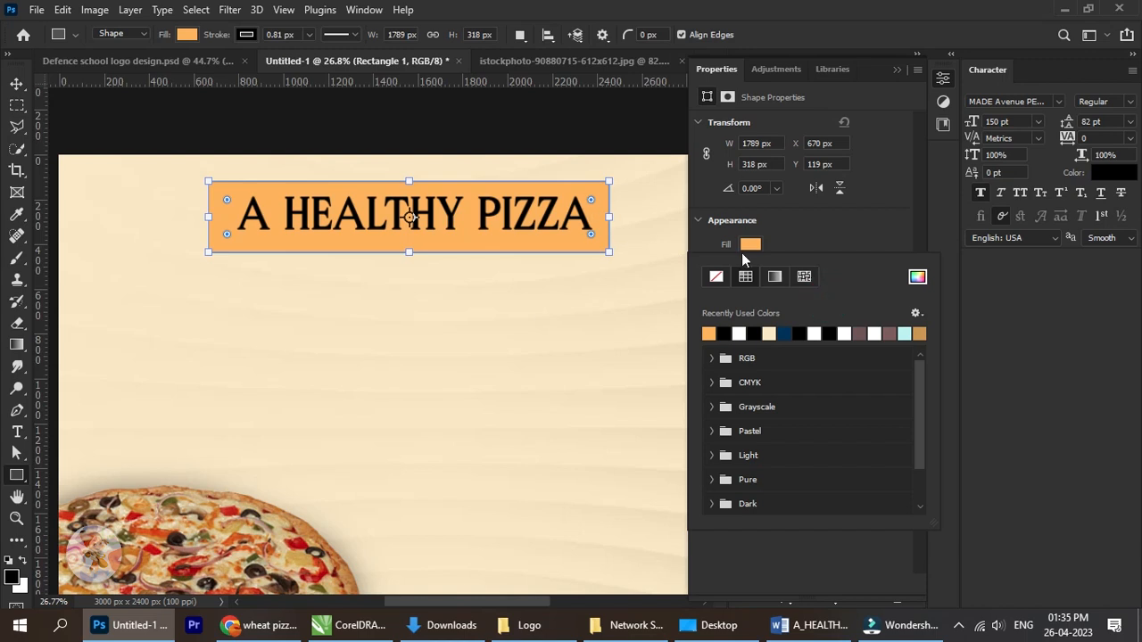
click(698, 222)
click(698, 219)
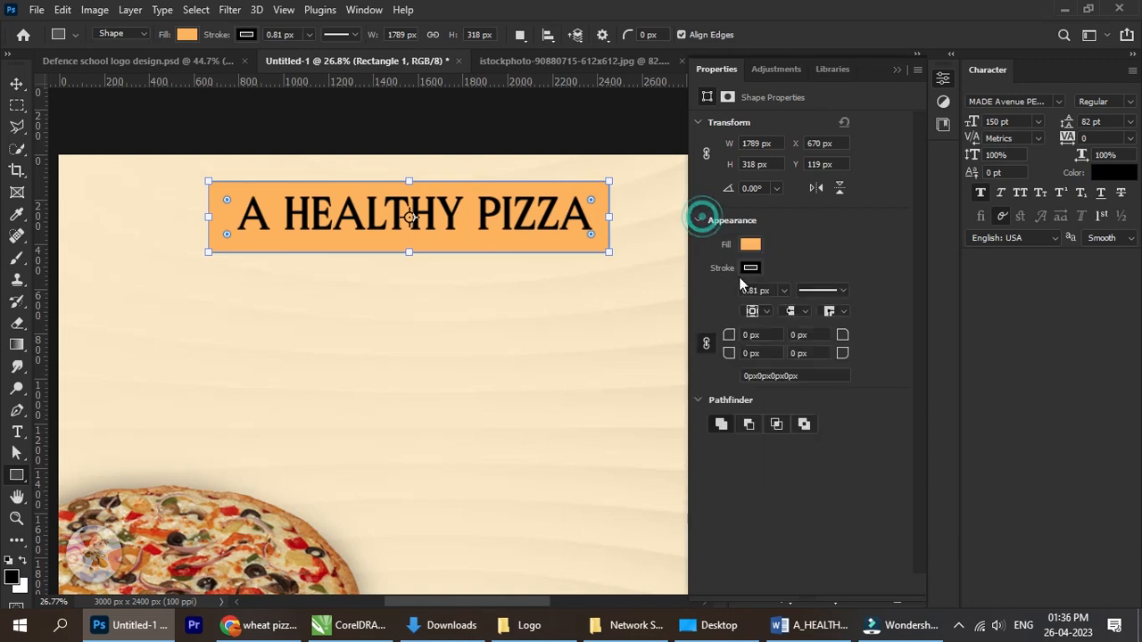
Set the rectangle's stroke width to 0 px and round all four of its corners to 122 px.
click(785, 291)
drag(786, 309, 773, 309)
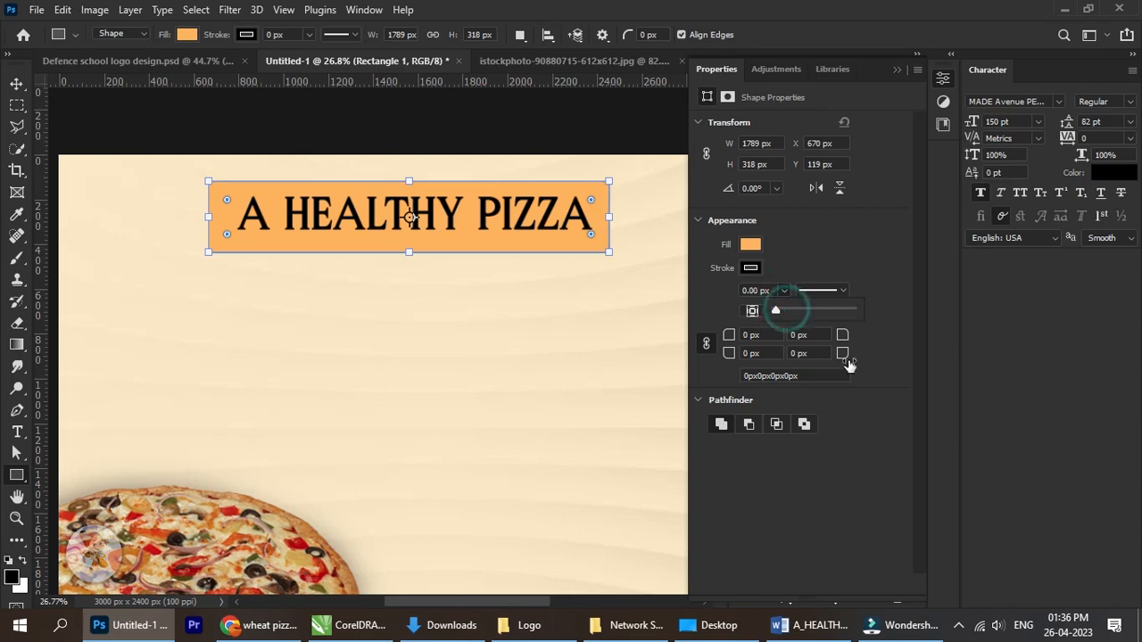
mouse_move(841, 358)
mouse_down()
mouse_move(993, 365)
mouse_move(944, 368)
mouse_up()
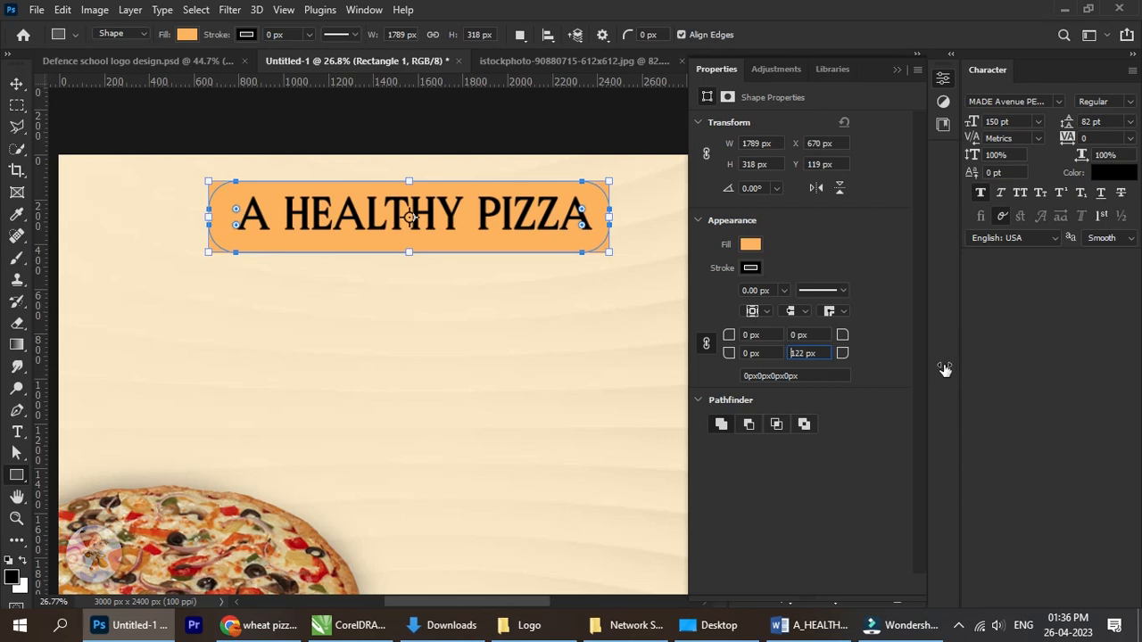
Align the A HEALTHY PIZZA text and Rectangle 1 to each other by their horizontal and vertical centres.
click(22, 85)
scroll(683, 323, down, 4)
drag(474, 315, 415, 320)
right_click(401, 266)
click(424, 267)
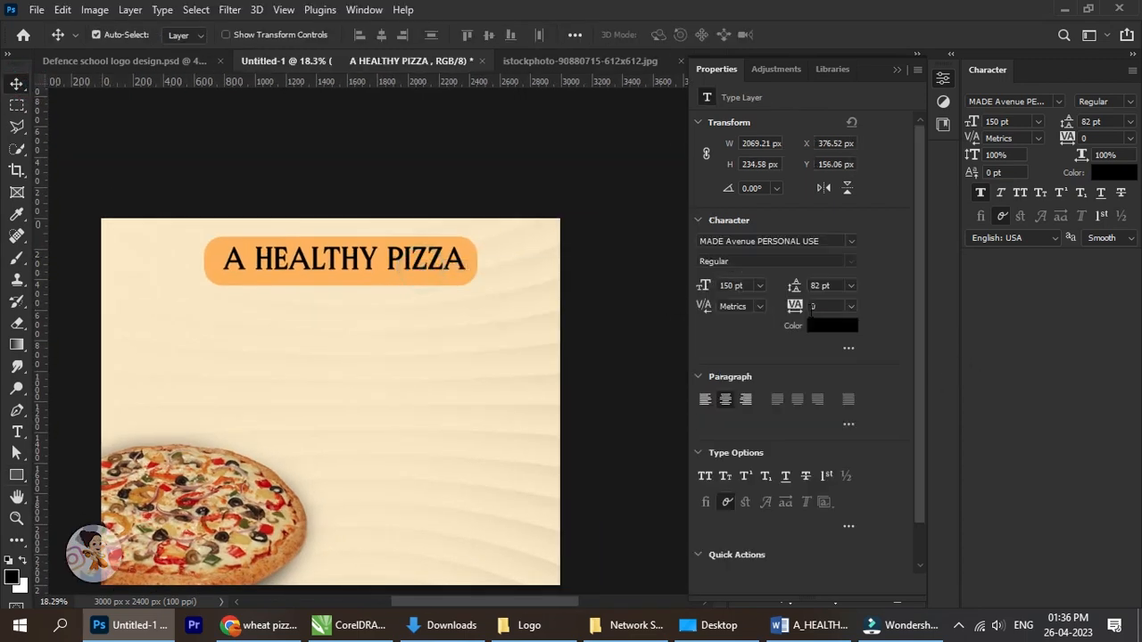
click(897, 70)
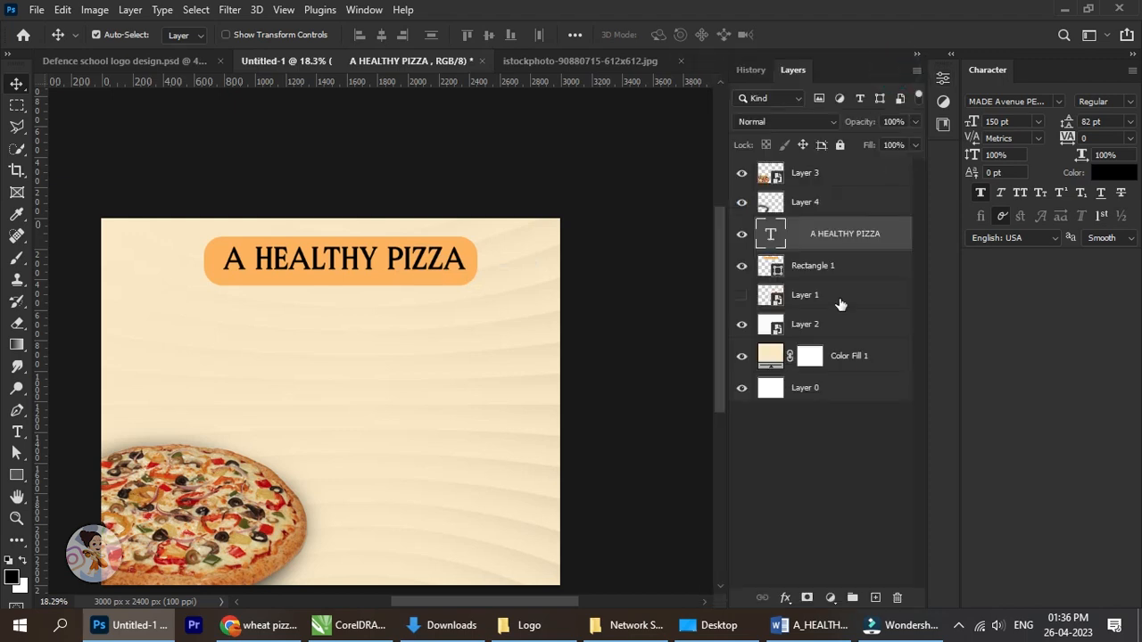
ctrl+click(823, 272)
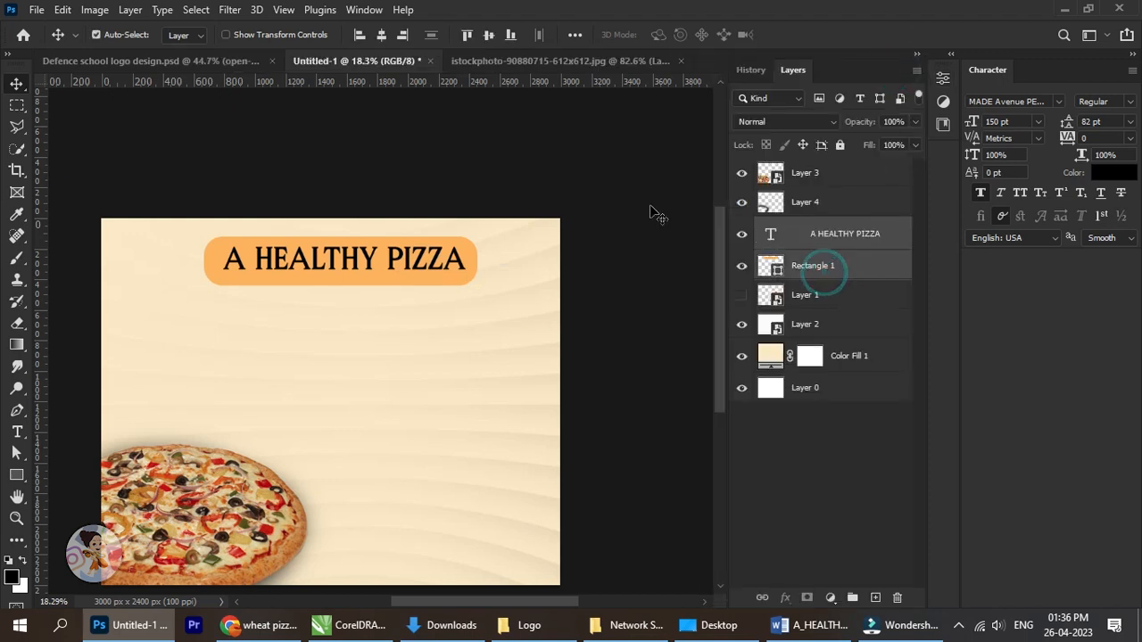
click(382, 35)
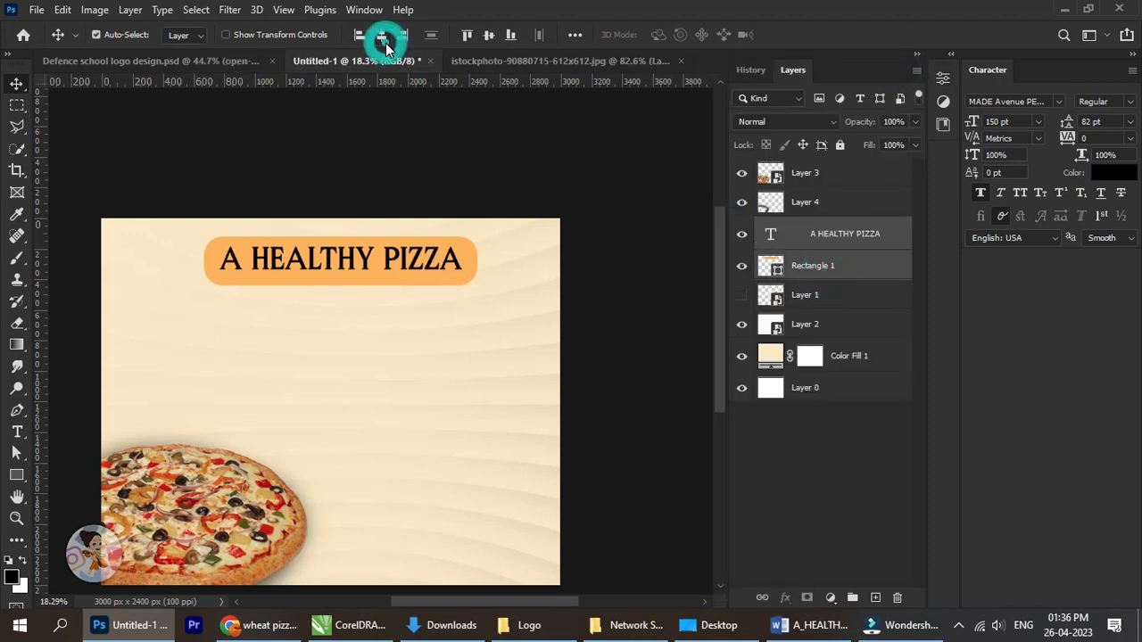
click(489, 34)
Group the A HEALTHY PIZZA text layer with Rectangle 1.
click(816, 268)
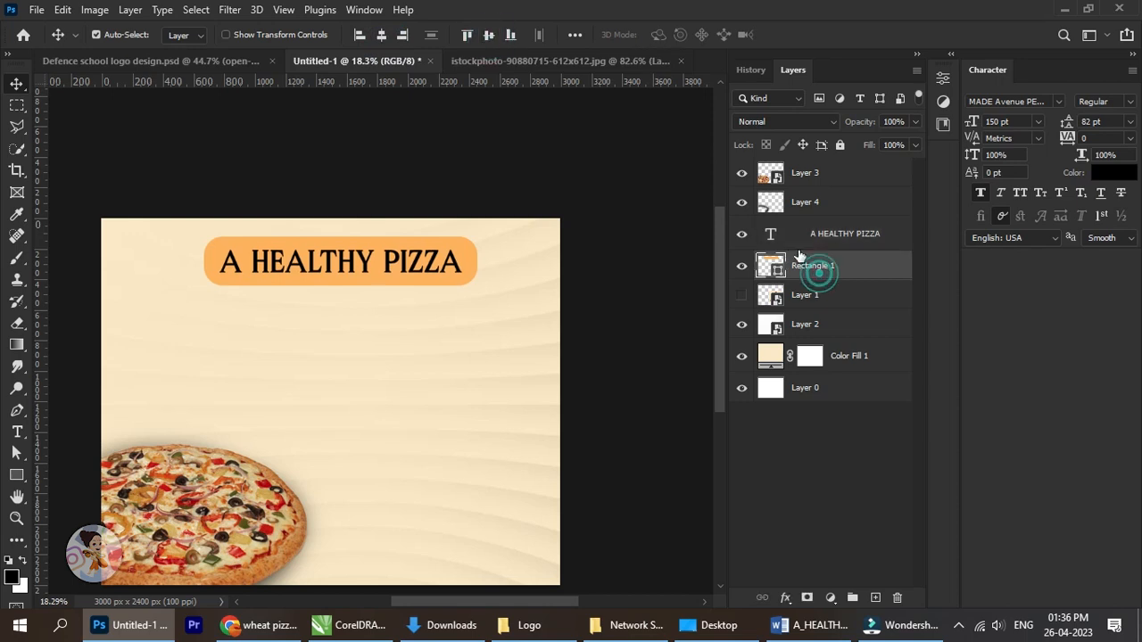
ctrl+click(842, 237)
key(ctrl+g)
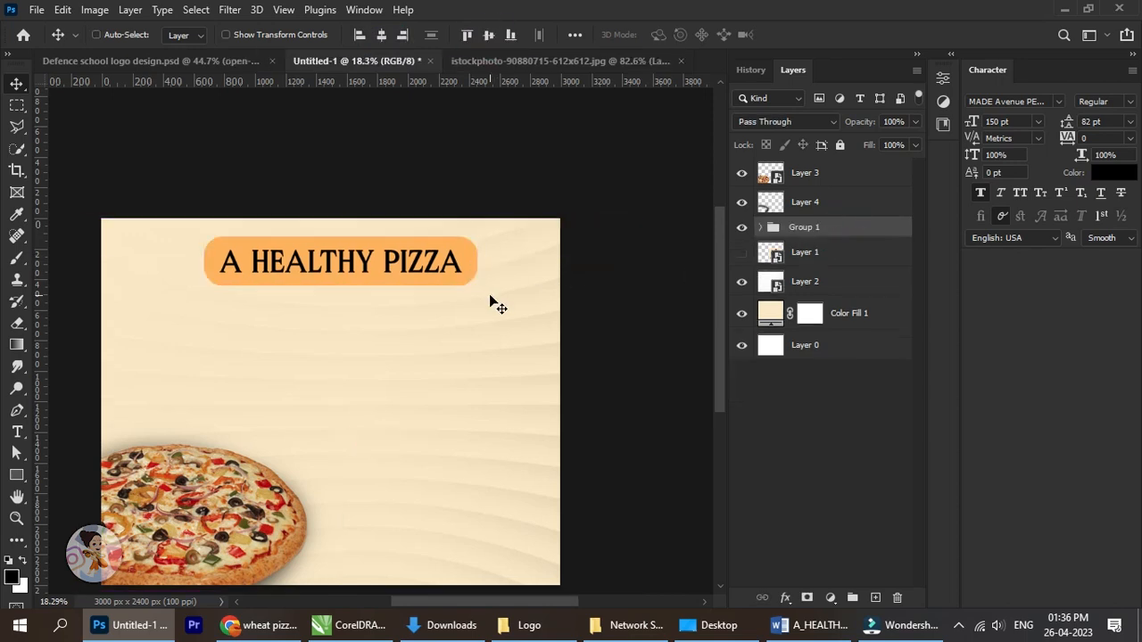
Nudge the heading group up, closer to the poster's top edge.
scroll(359, 291, up, 1)
key(ctrl+Up)
key(ctrl+Up)
key(ctrl+Up)
key(ctrl+Up)
key(ctrl+Up)
key(ctrl+Up)
key(ctrl+Up)
key(ctrl+Up)
key(ctrl+Up)
key(ctrl+Up)
key(ctrl+Up)
key(ctrl+Up)
key(ctrl+Up)
key(ctrl+Up)
key(ctrl+Up)
key(ctrl+Up)
key(ctrl+Up)
key(ctrl+Up)
key(ctrl+Up)
key(ctrl+Up)
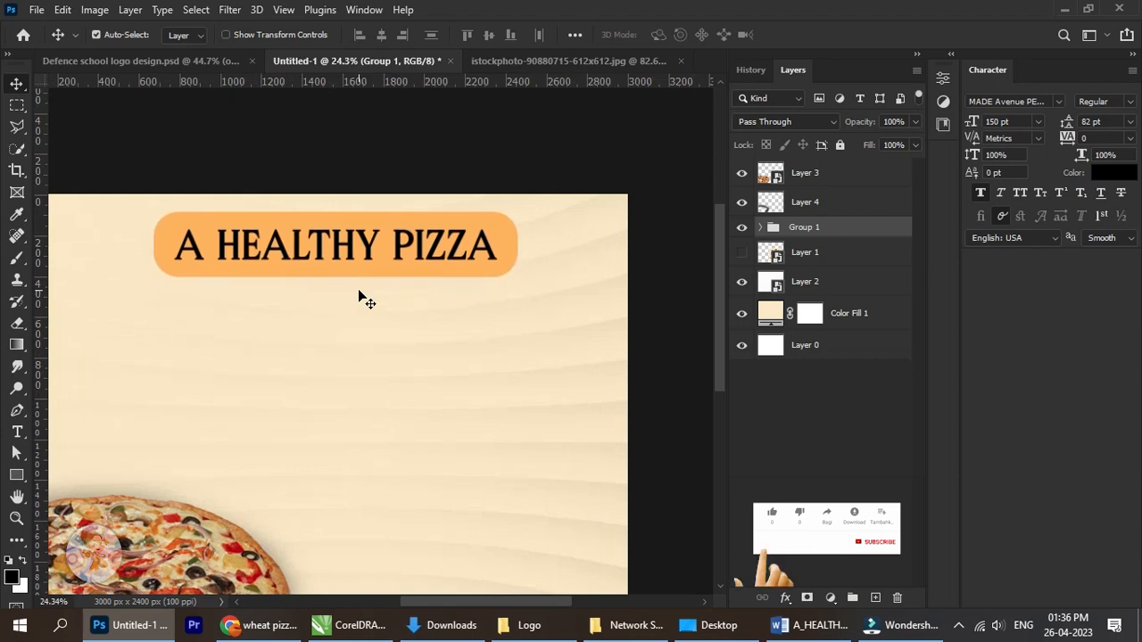
key(ctrl+Up)
key(ctrl+Up)
key(ctrl+Up)
key(ctrl+Up)
key(ctrl+Up)
key(ctrl+Up)
key(ctrl+Up)
key(ctrl+Up)
key(ctrl+Up)
key(ctrl+Up)
key(ctrl+Up)
key(ctrl+Up)
key(ctrl+Up)
key(ctrl+Up)
key(ctrl+Up)
key(ctrl+Up)
key(ctrl+Up)
key(ctrl+Up)
key(ctrl+Up)
key(ctrl+Up)
scroll(365, 294, down, 2)
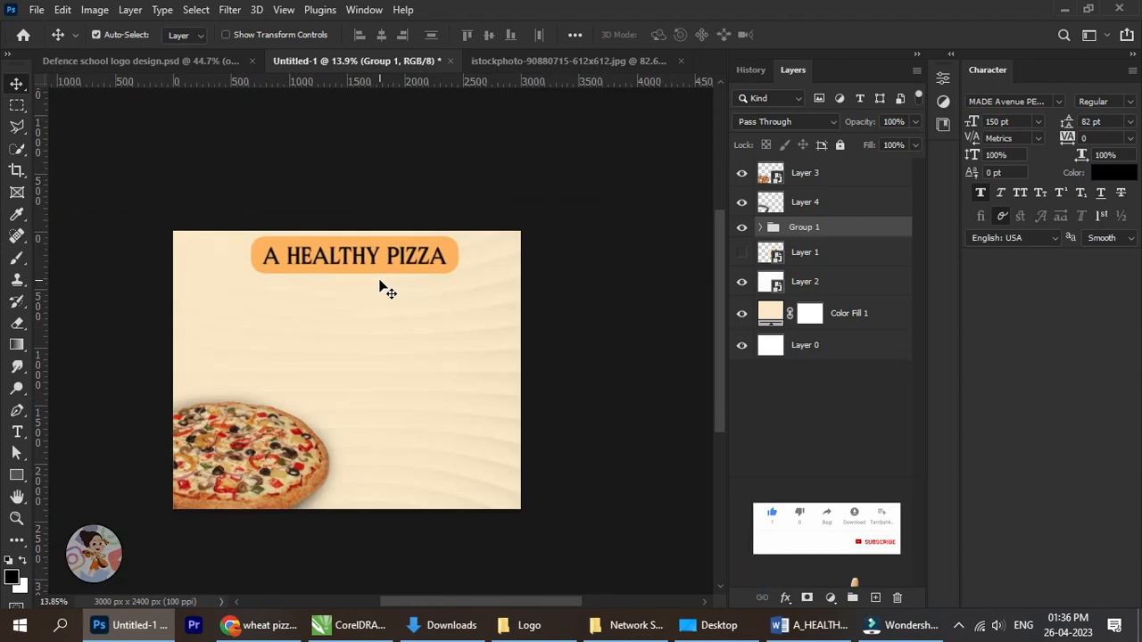
scroll(418, 312, up, 1)
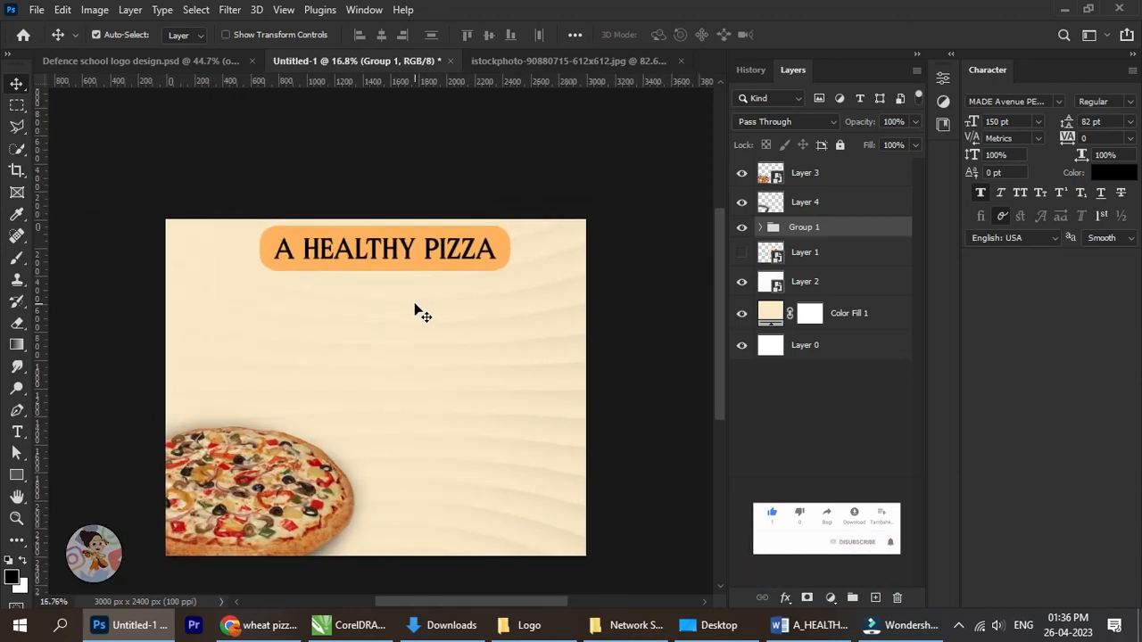
Centre the heading group horizontally on the poster by aligning it with Layer 0, and reselect the group.
ctrl+click(843, 345)
click(382, 35)
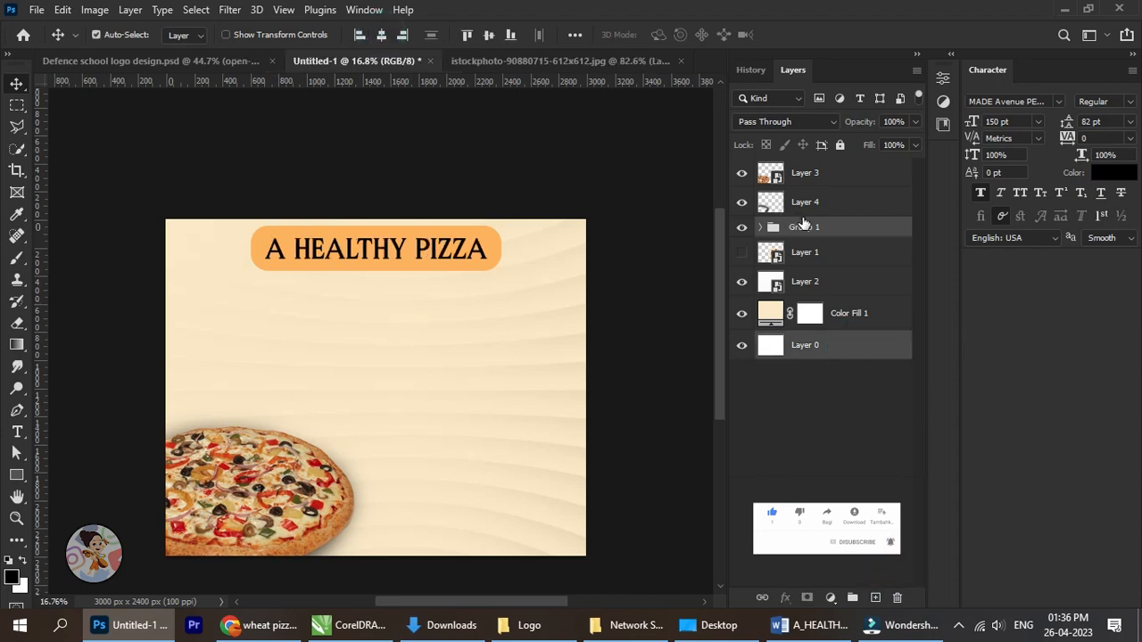
click(803, 216)
Add a text line reading "100% WHOLE WHEAT BASE" and place it centrally below the heading.
click(24, 430)
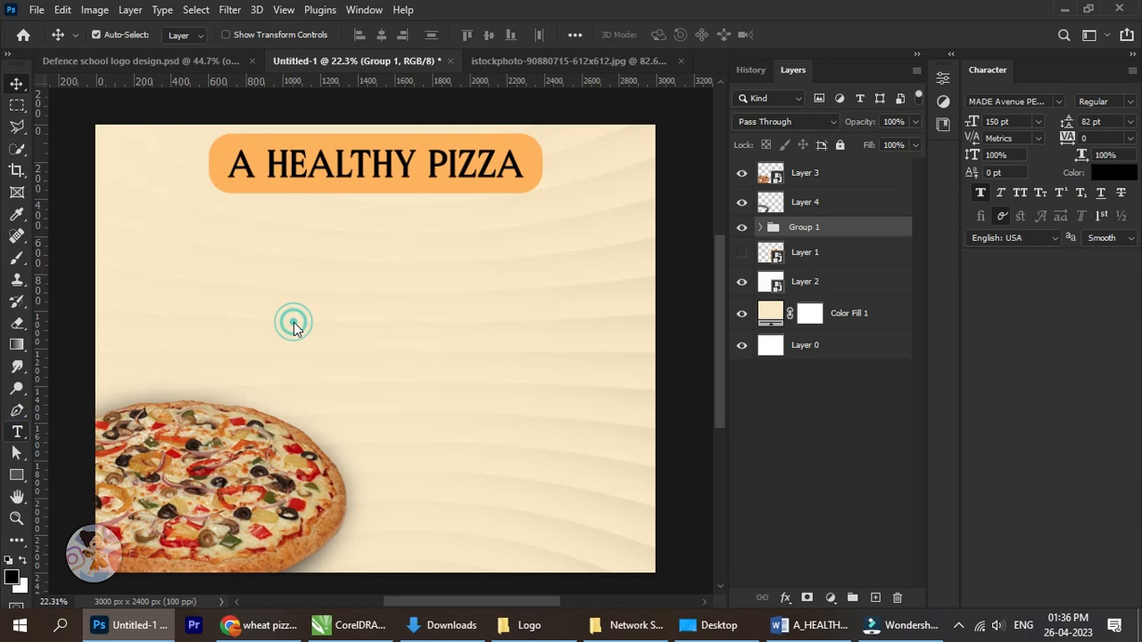
click(295, 327)
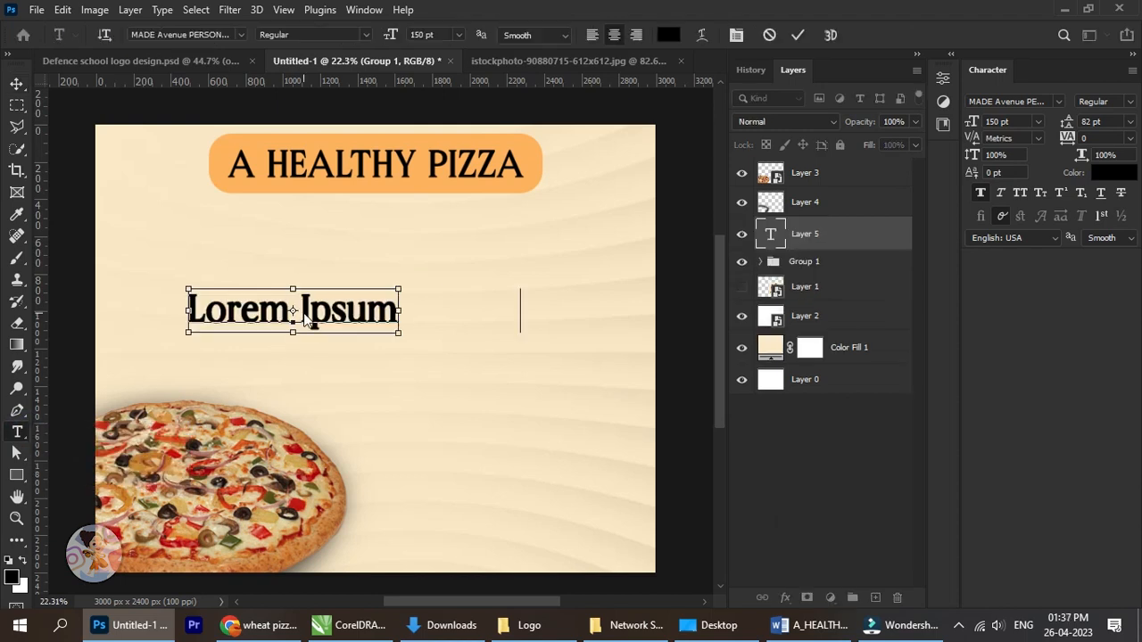
text(100% WHOLE WHEAT BASE)
click(17, 84)
drag(321, 312, 387, 321)
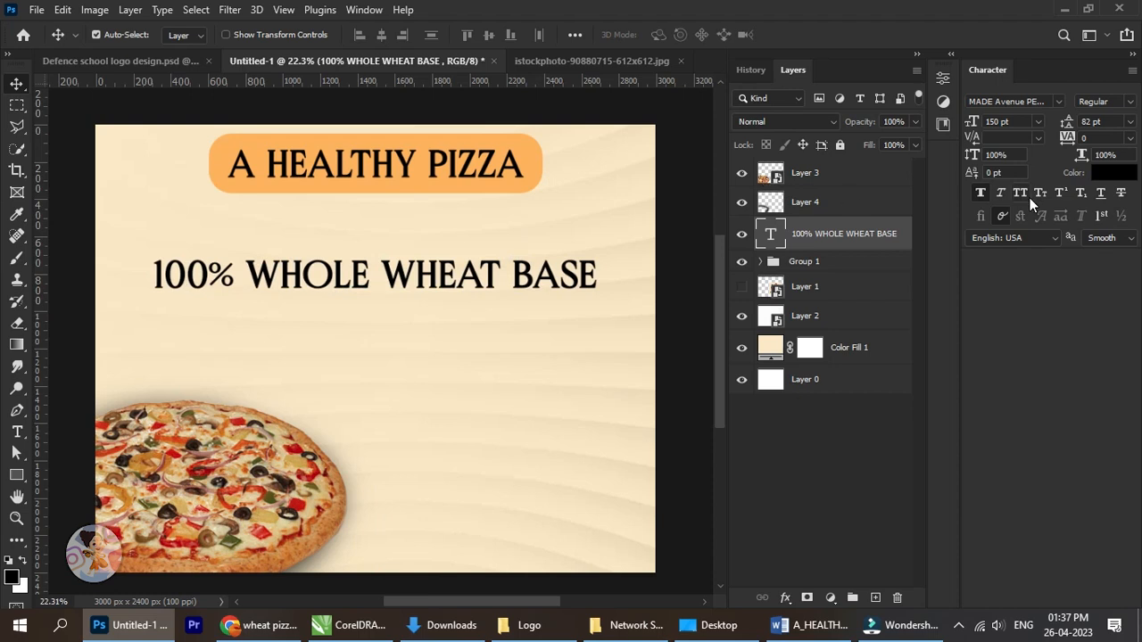
Set the 100% WHOLE WHEAT BASE line's leading to Auto and its font size to 109 pt.
click(1130, 128)
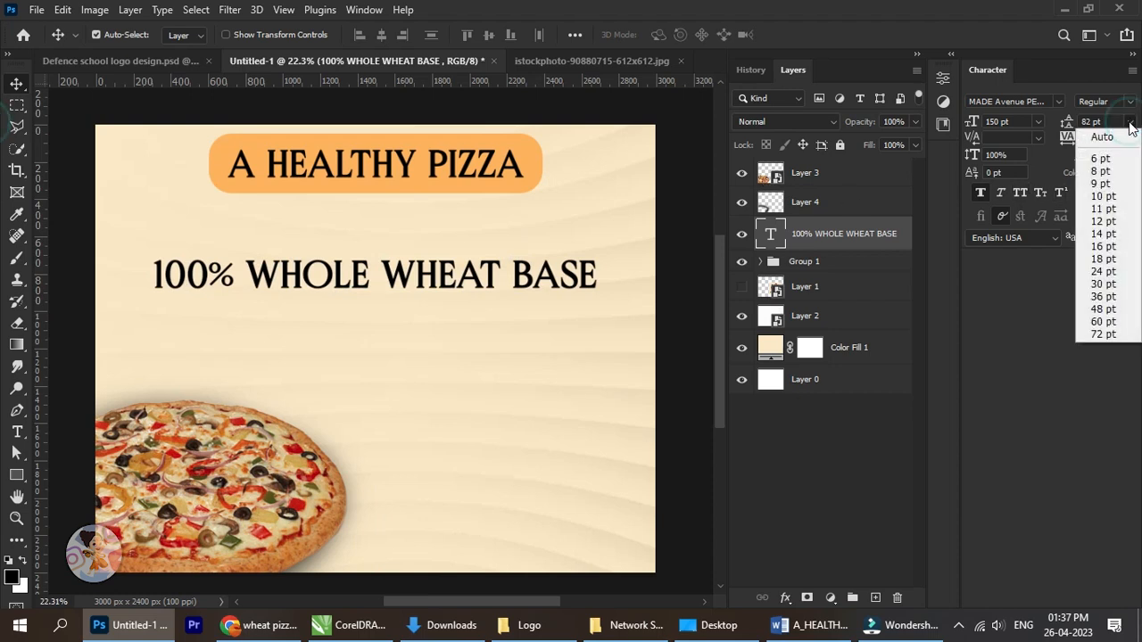
click(1103, 136)
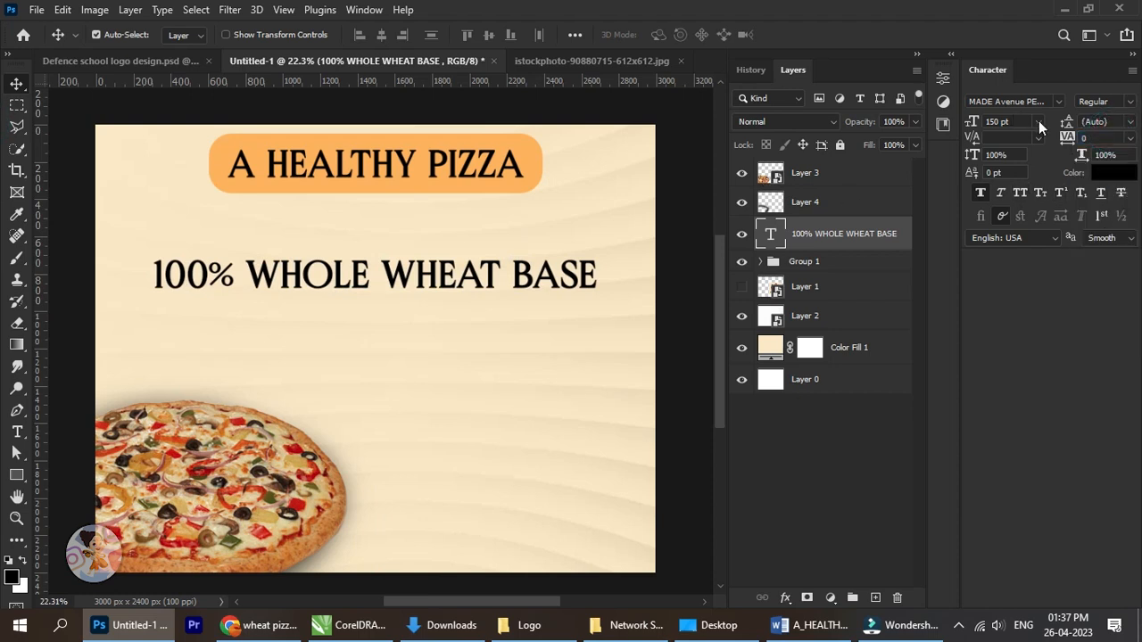
mouse_move(979, 123)
mouse_down()
mouse_move(962, 122)
mouse_move(976, 124)
mouse_up()
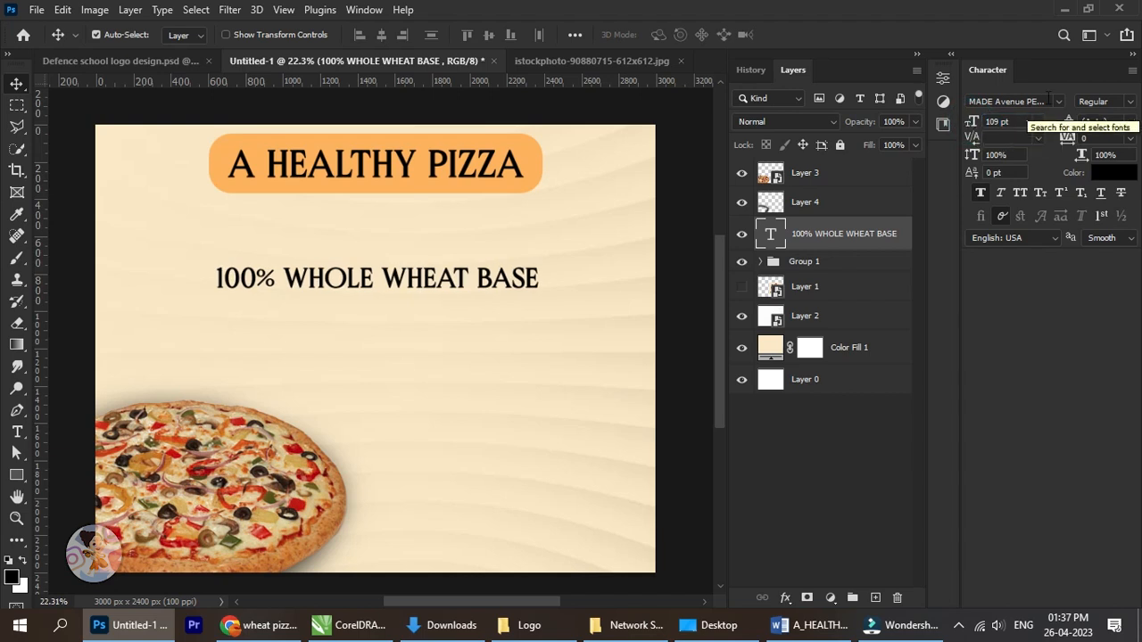
Change the 100% WHOLE WHEAT BASE line's font to Aquatico Regular.
click(1045, 100)
text(a)
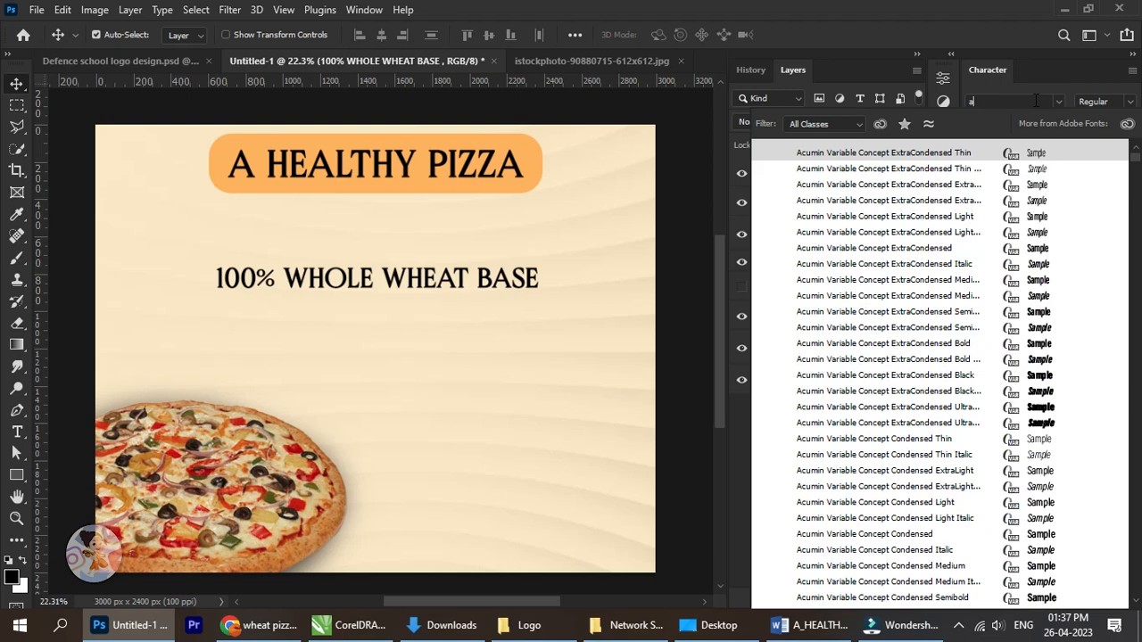
text(quatico)
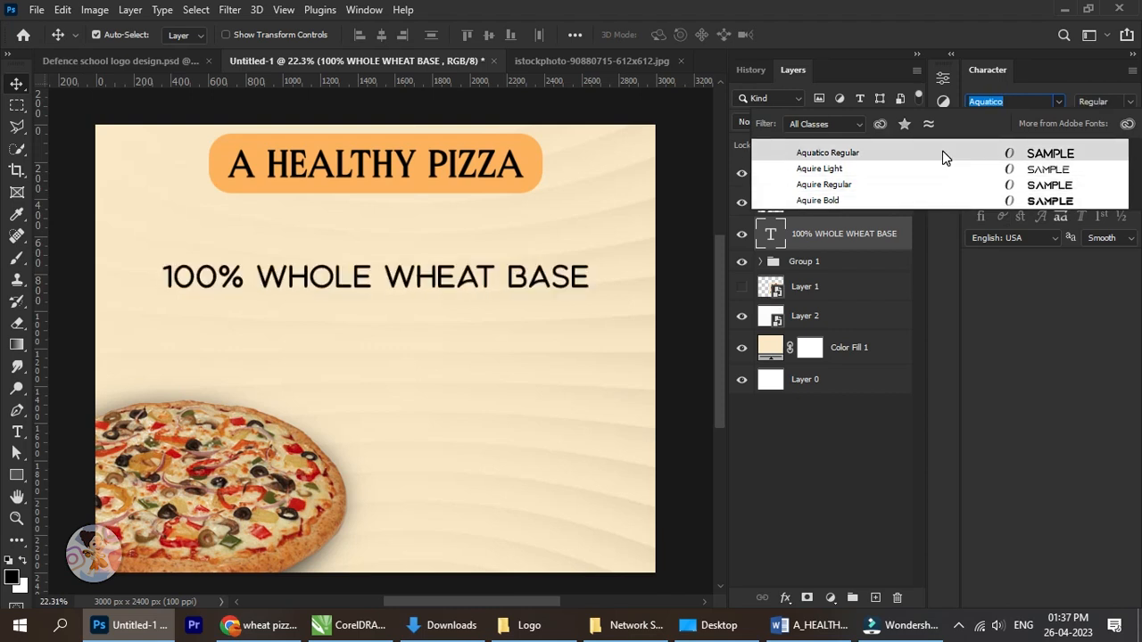
click(946, 158)
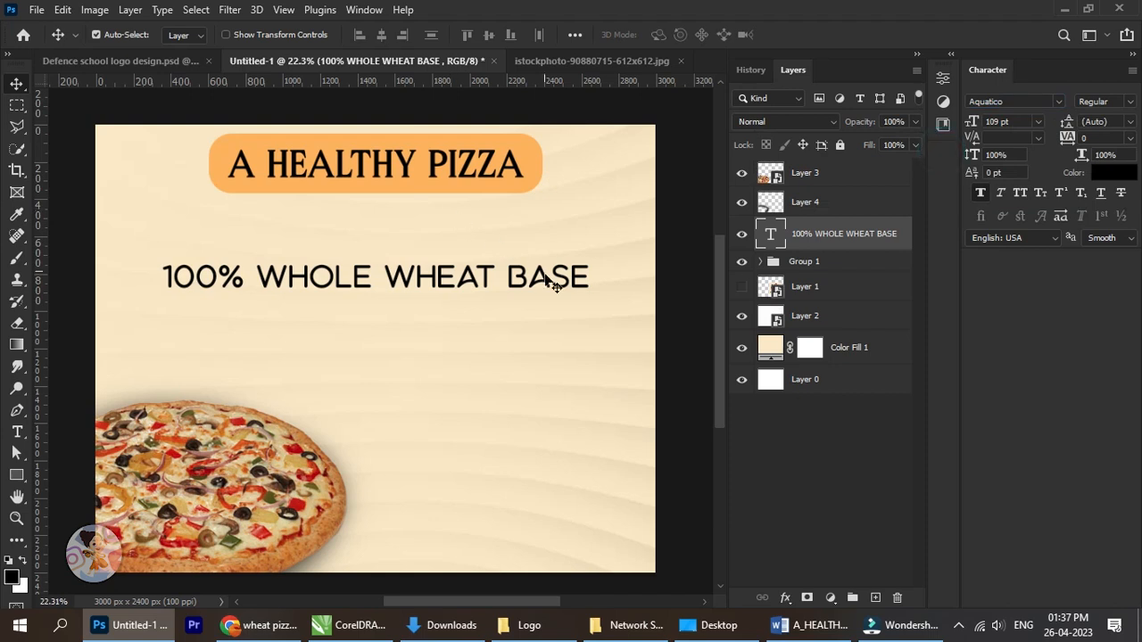
Reduce the 100% WHOLE WHEAT BASE line to 73 pt and move it up beneath the heading.
drag(513, 301, 514, 302)
mouse_move(972, 125)
mouse_down()
mouse_move(947, 124)
mouse_move(963, 130)
mouse_up()
scroll(410, 284, up, 3)
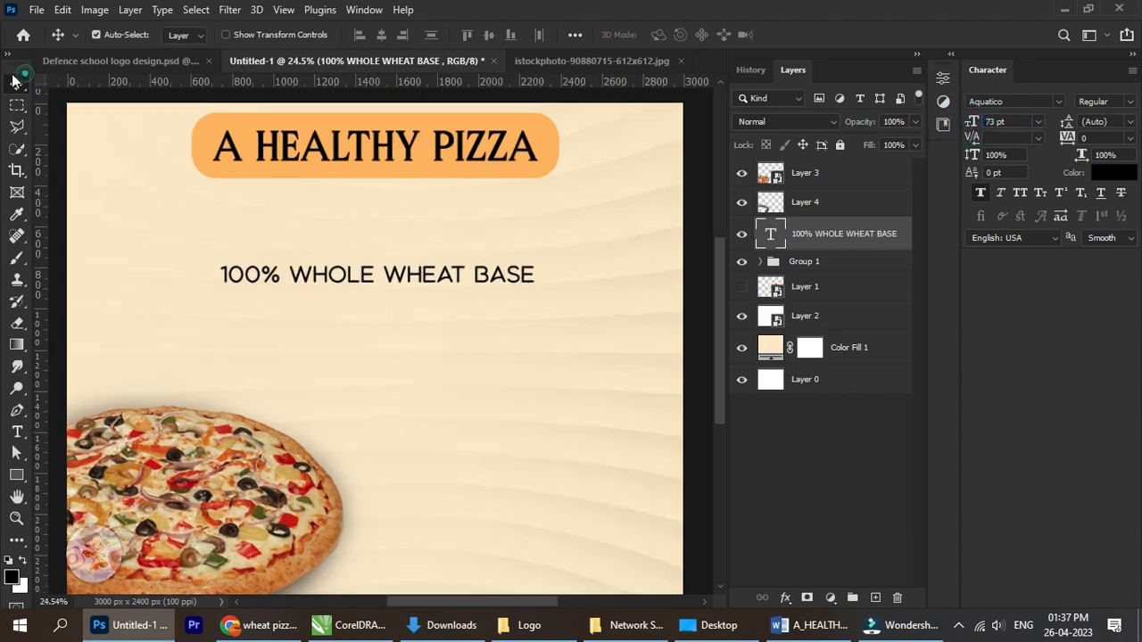
drag(420, 273, 442, 307)
scroll(451, 284, down, 3)
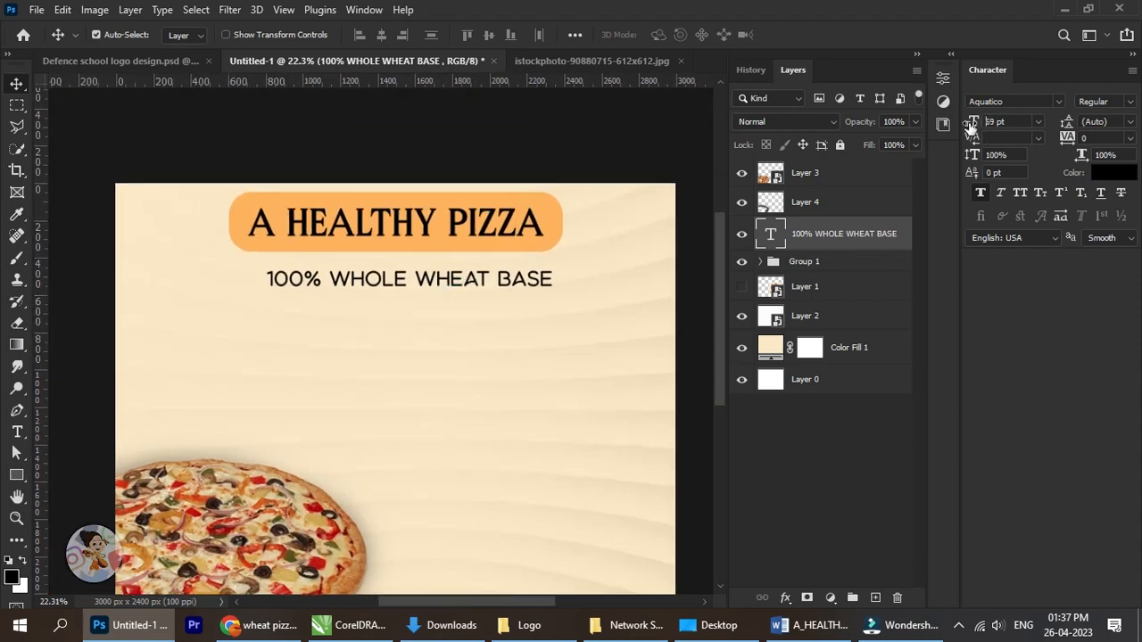
Set the 100% WHOLE WHEAT BASE line to 66 pt and nudge it left and up towards the orange heading box.
drag(971, 127, 842, 158)
key(shift+Left)
key(shift+Left)
key(shift+Left)
key(shift+Left)
key(shift+Left)
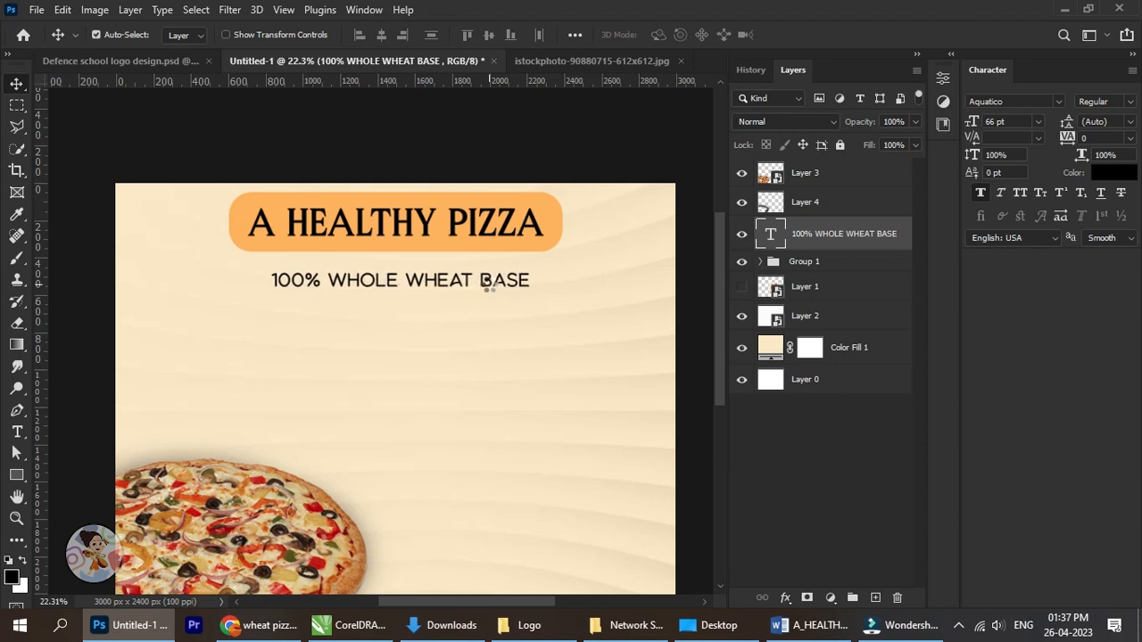
key(shift+Up)
key(shift+Up)
key(shift+Up)
key(shift+Up)
key(shift+Up)
key(shift+Up)
key(shift+Up)
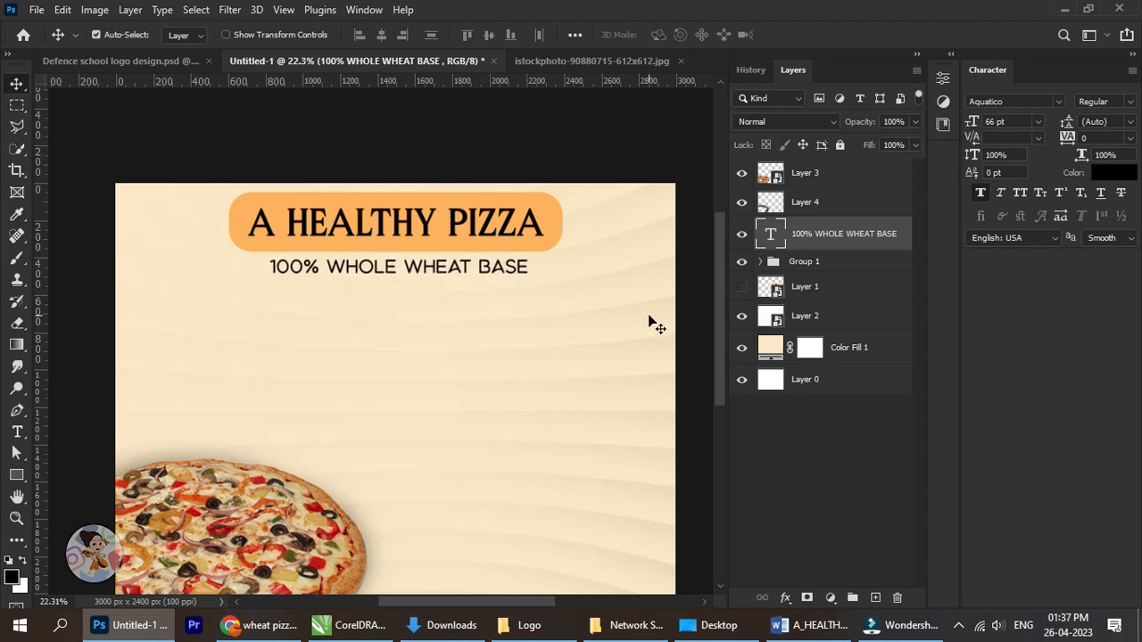
Centre the 100% WHOLE WHEAT BASE line horizontally on the poster by aligning it with Layer 0.
click(842, 379)
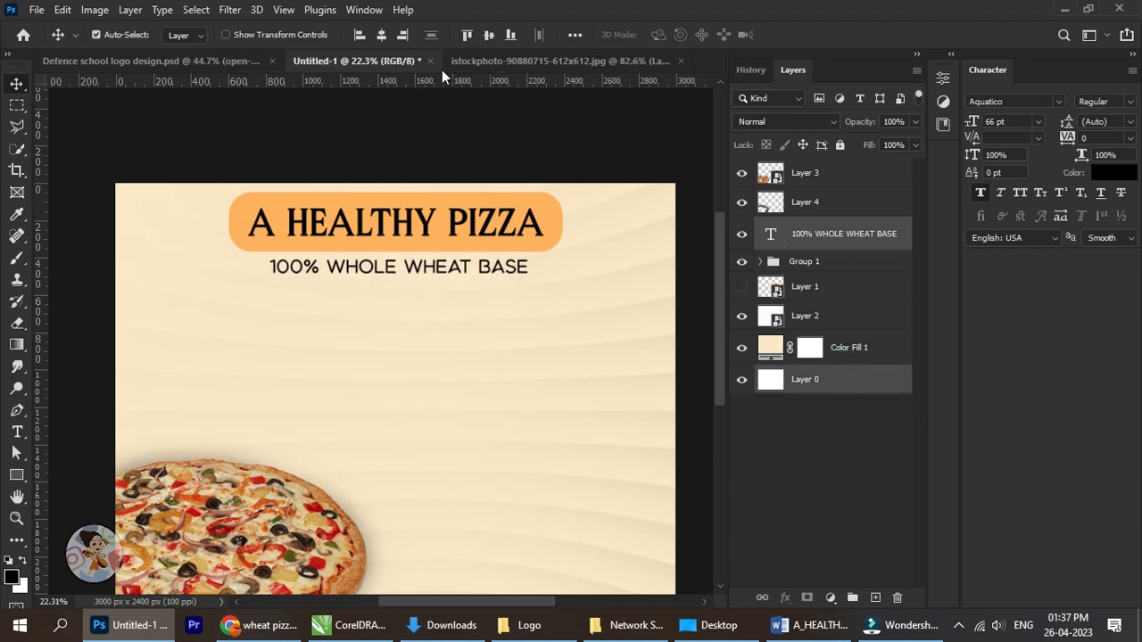
click(383, 36)
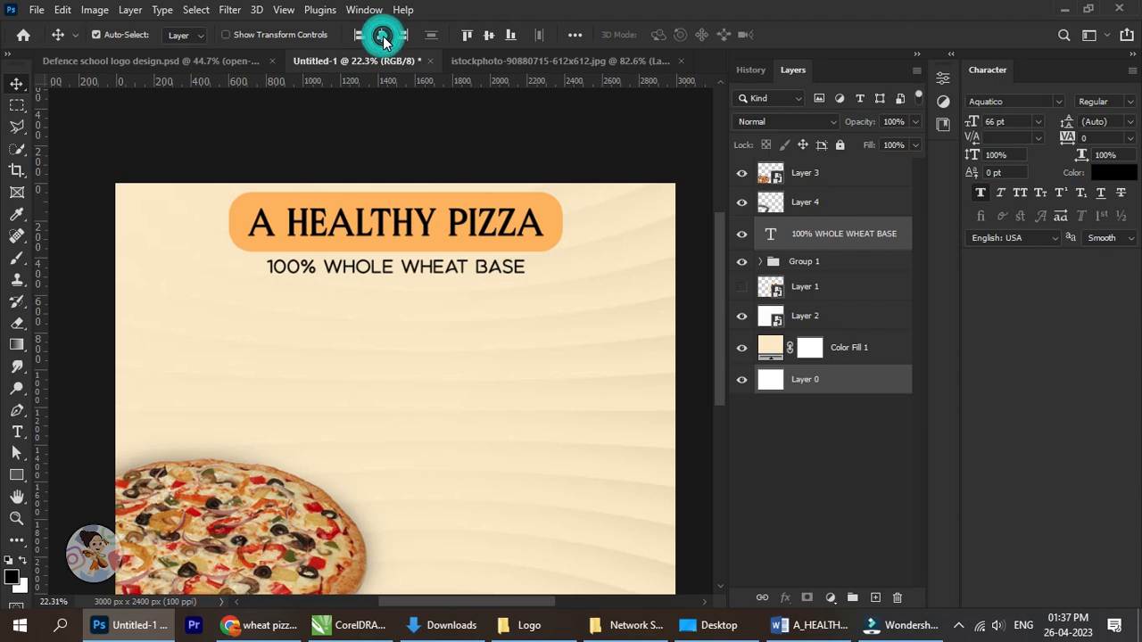
click(865, 230)
scroll(487, 306, down, 2)
drag(519, 390, 480, 360)
drag(461, 296, 518, 334)
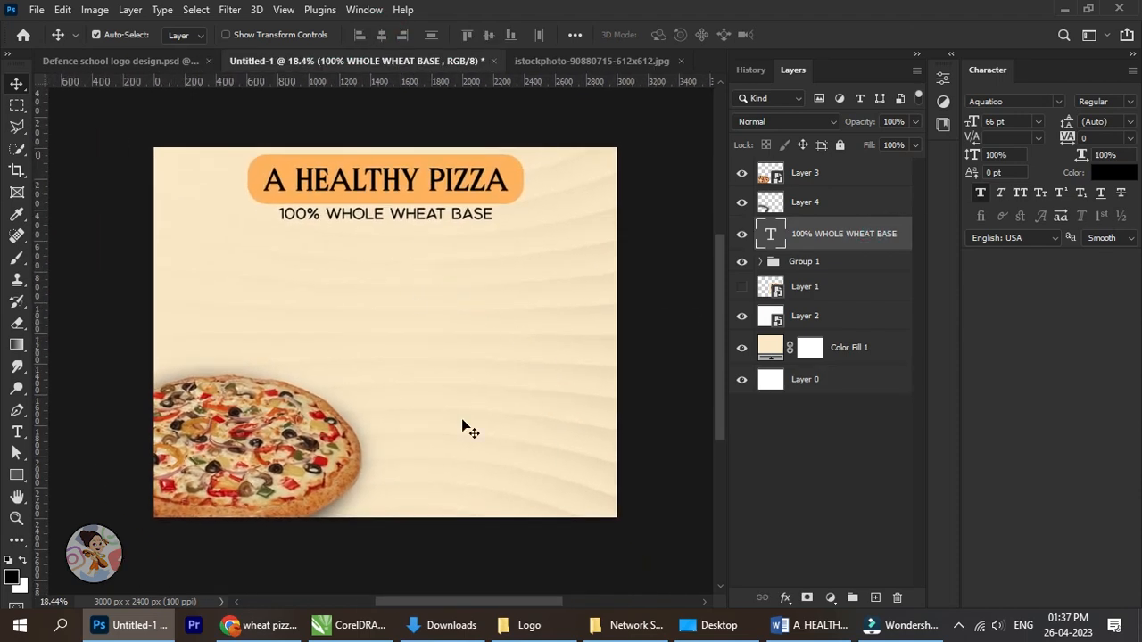
Add a text line reading "COFFEE TALK OFFER YOU PIZZA BASES THAT HAVE" and position it below the subheading.
key(t)
click(222, 333)
key(ctrl+v)
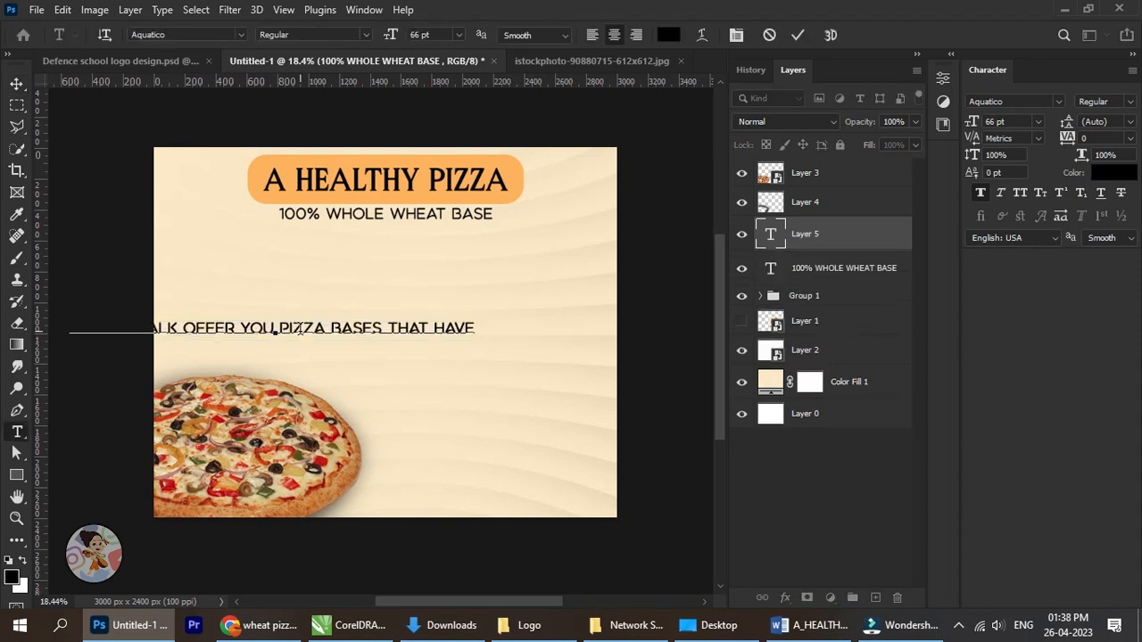
click(16, 82)
drag(339, 331, 436, 312)
scroll(430, 272, up, 3)
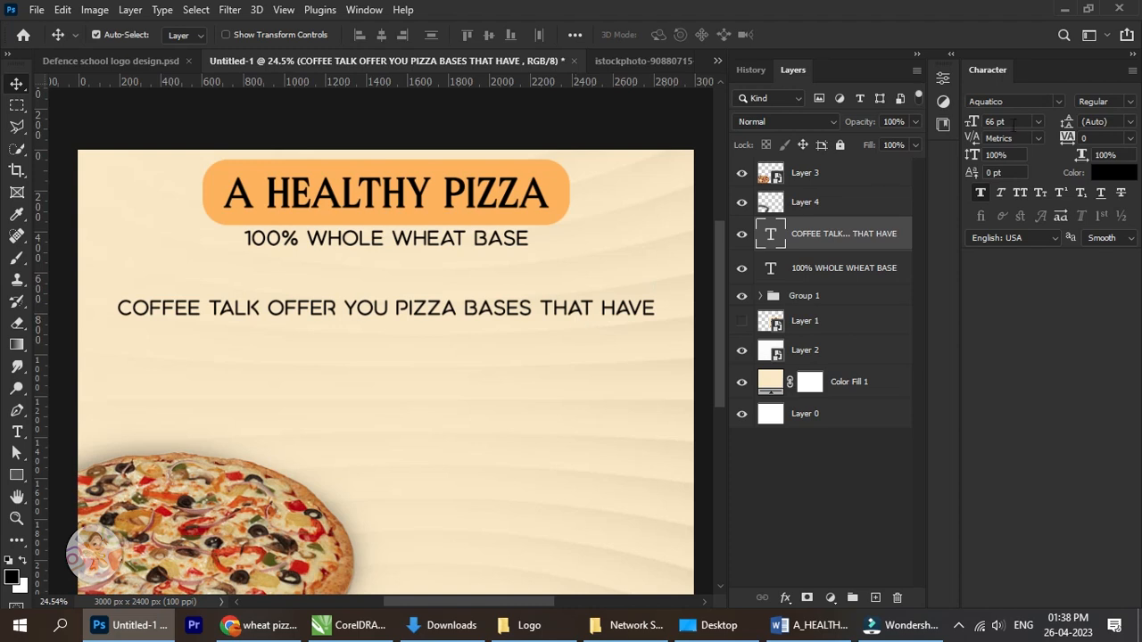
Change the COFFEE TALK line's font to MADE Avenue PERSONAL USE and move it up closer to the subheading.
click(1056, 102)
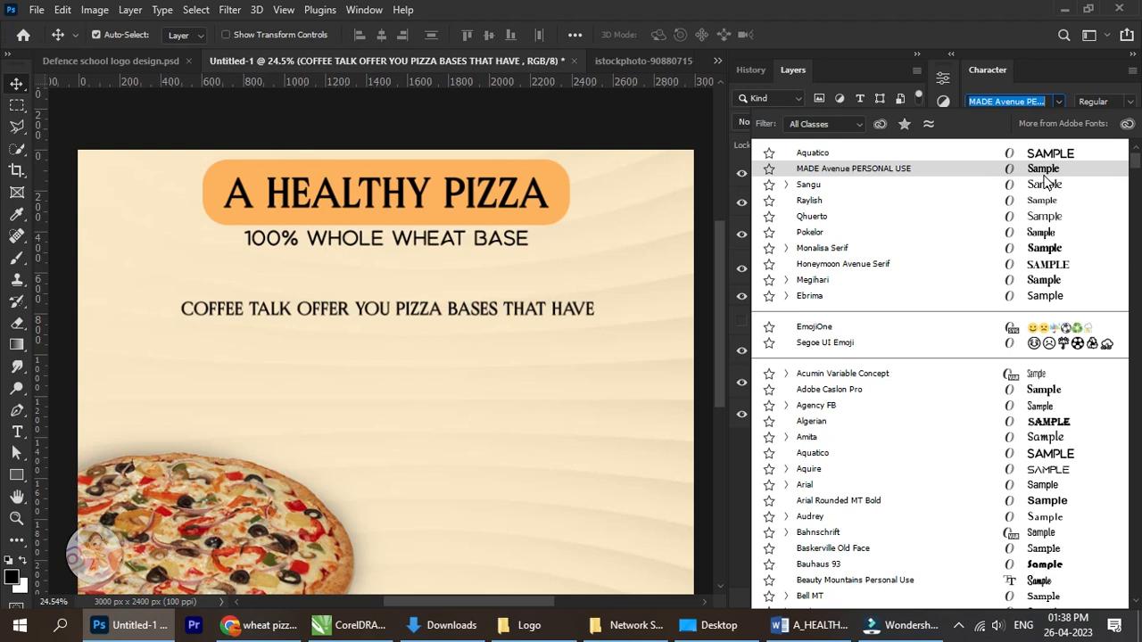
click(1046, 175)
drag(409, 317, 436, 282)
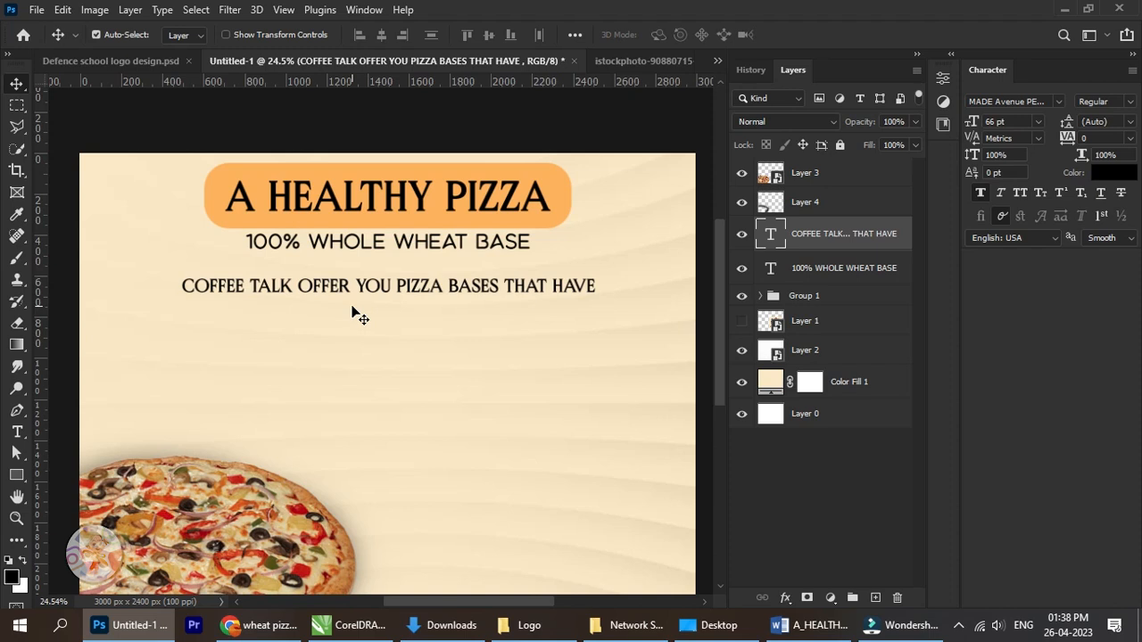
Break the COFFEE TALK text into two centred lines, with BASES THAT HAVE on the second line.
key(ctrl)
click(16, 432)
scroll(395, 299, up, 1)
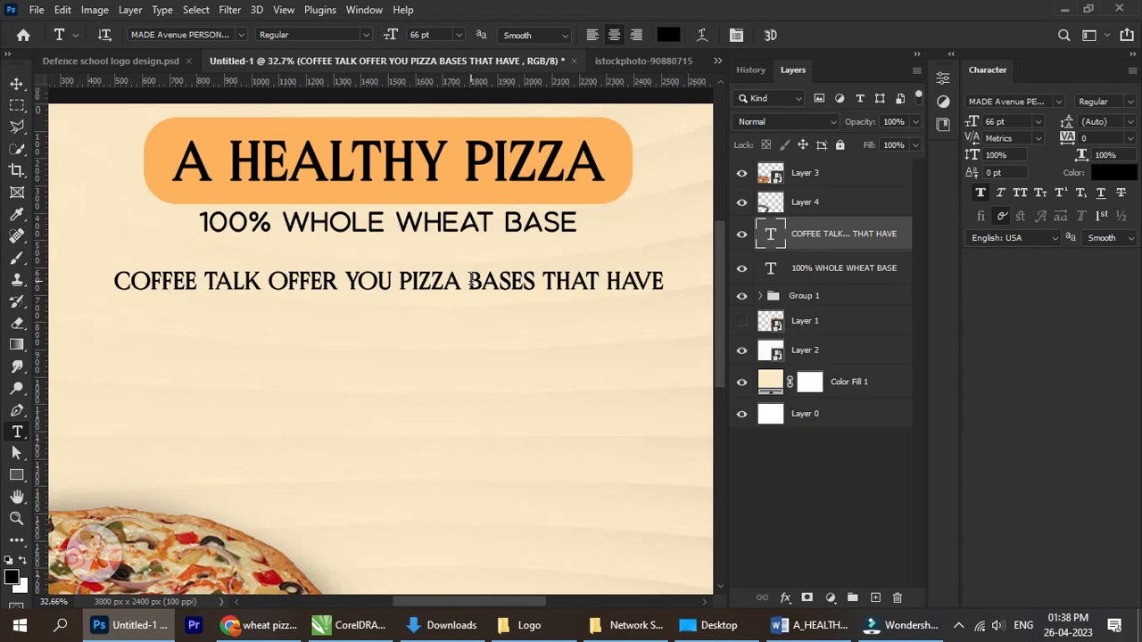
click(470, 281)
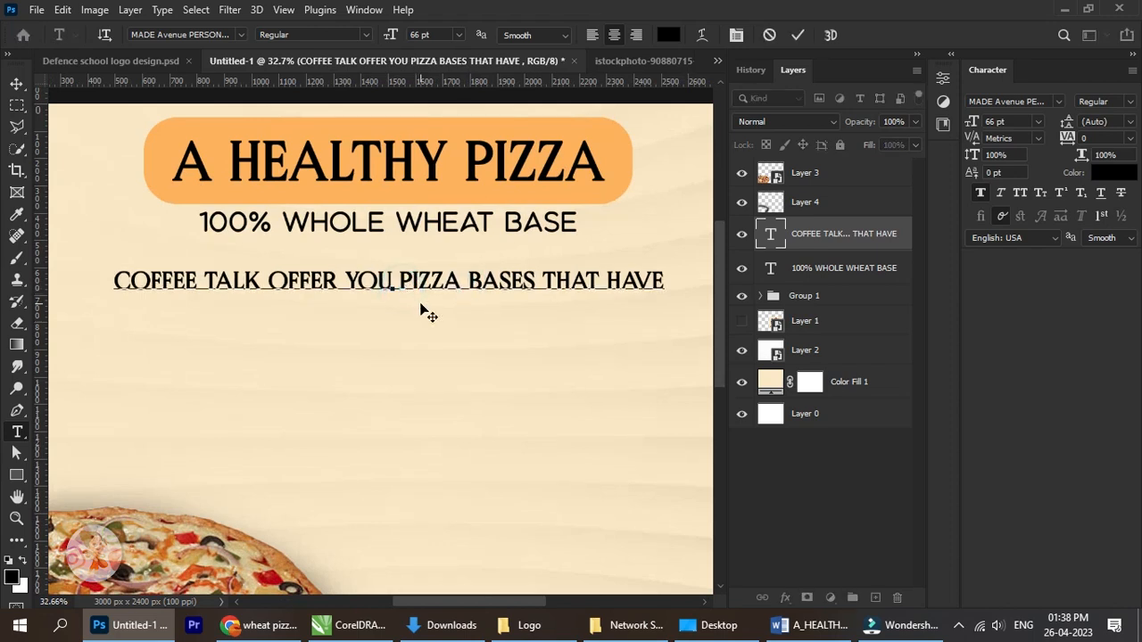
key(Return)
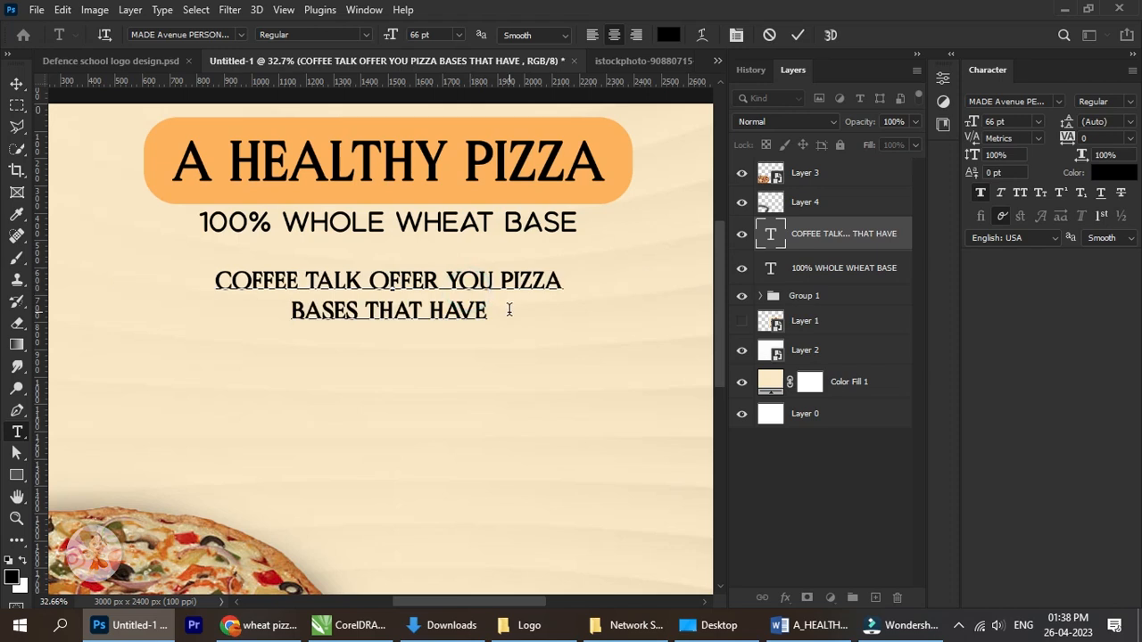
click(22, 88)
Try the two-line COFFEE TALK text near the poster's left edge, and on its right side above the empty area.
drag(323, 299, 424, 289)
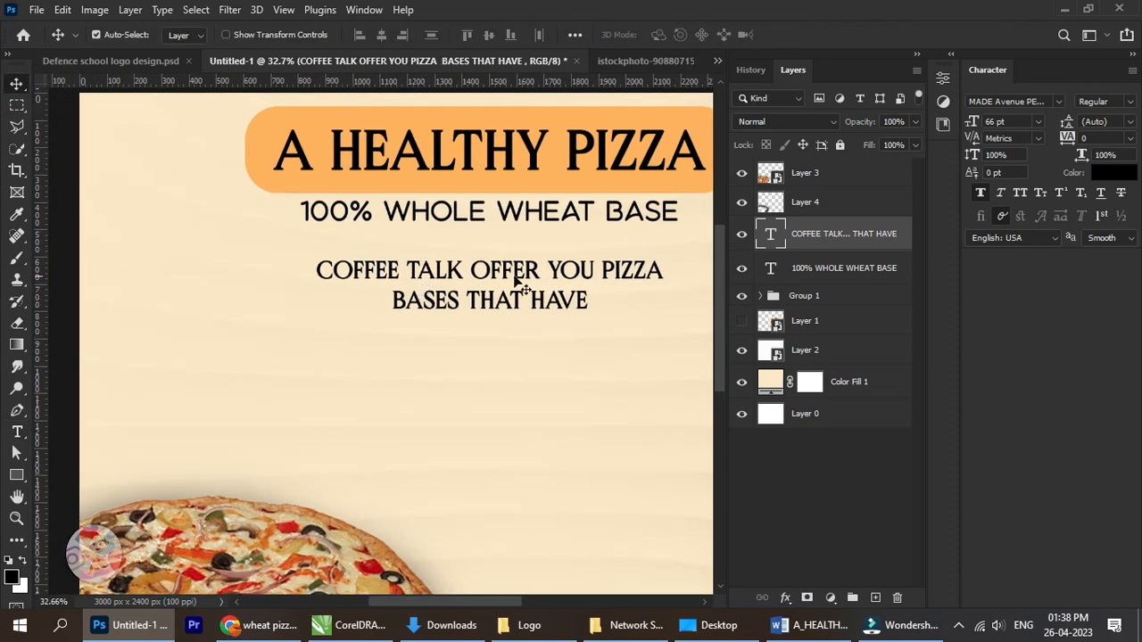
drag(562, 278, 336, 294)
scroll(391, 300, down, 3)
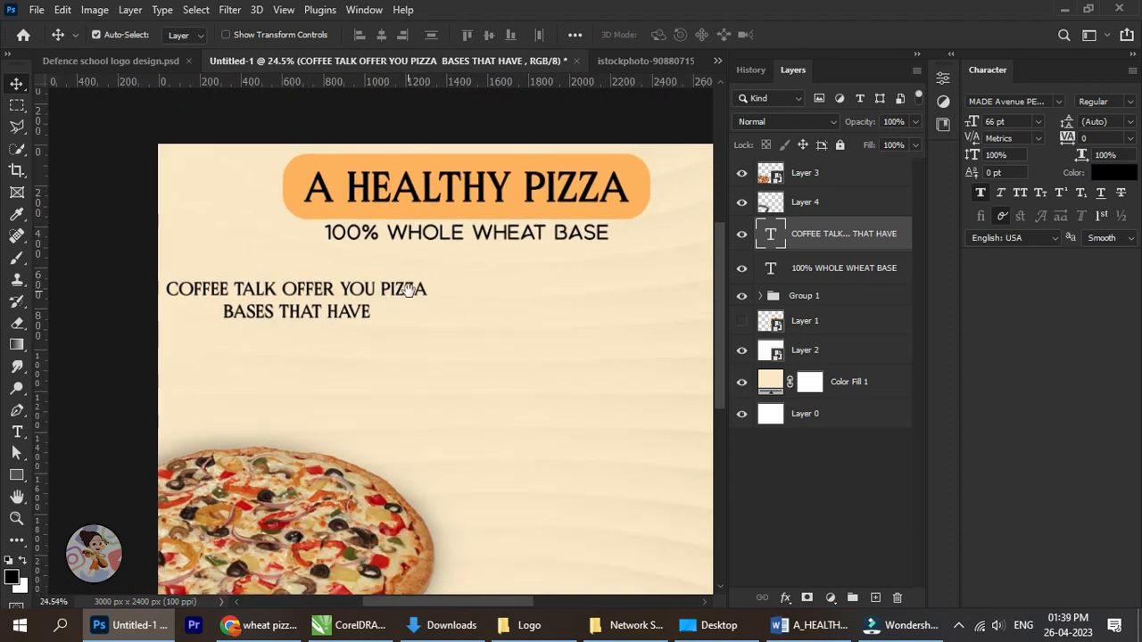
drag(415, 303, 697, 297)
drag(587, 322, 563, 313)
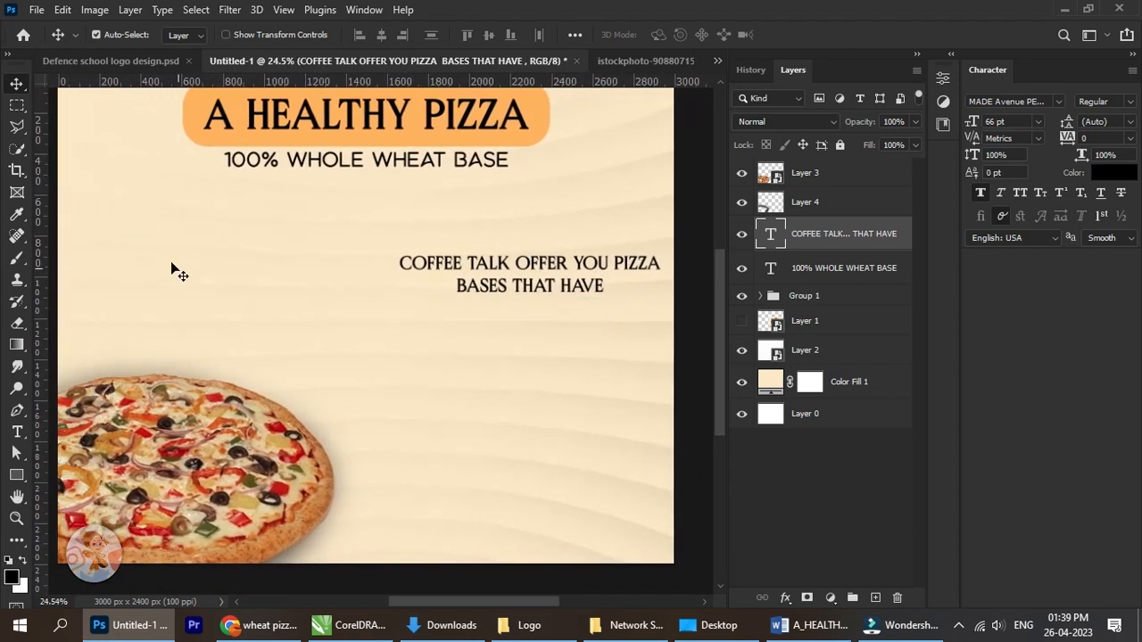
key(Up)
key(Up)
key(Up)
key(Up)
key(Up)
key(Up)
key(Up)
key(Up)
key(Up)
key(Up)
key(Up)
key(Up)
key(Up)
key(Up)
key(Up)
key(Up)
key(Up)
key(Up)
key(Up)
key(Up)
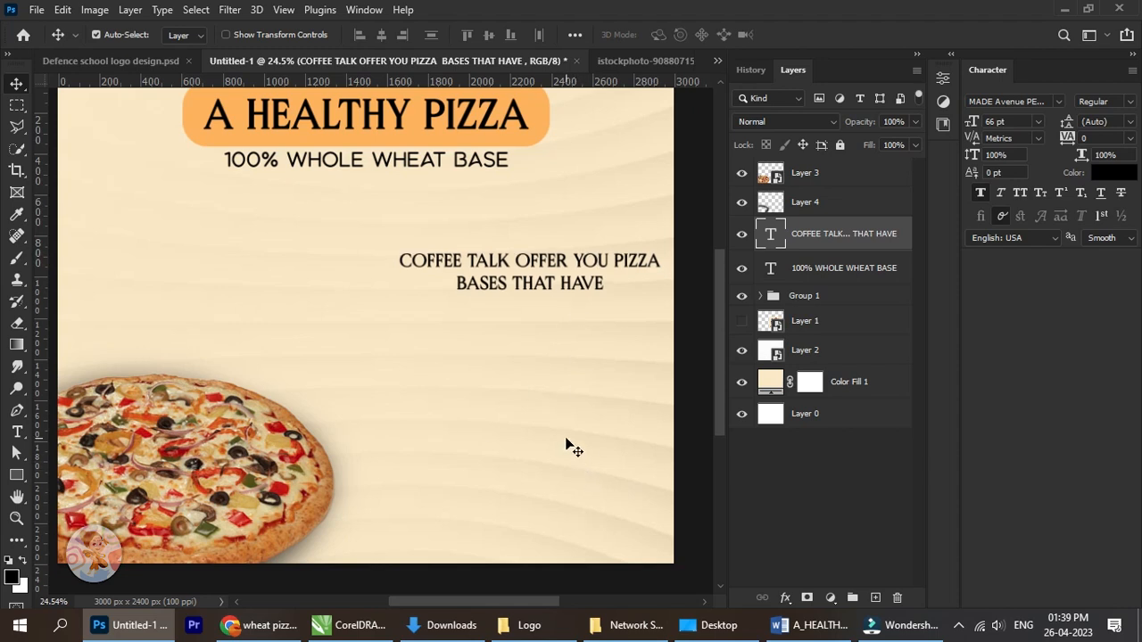
drag(286, 359, 372, 370)
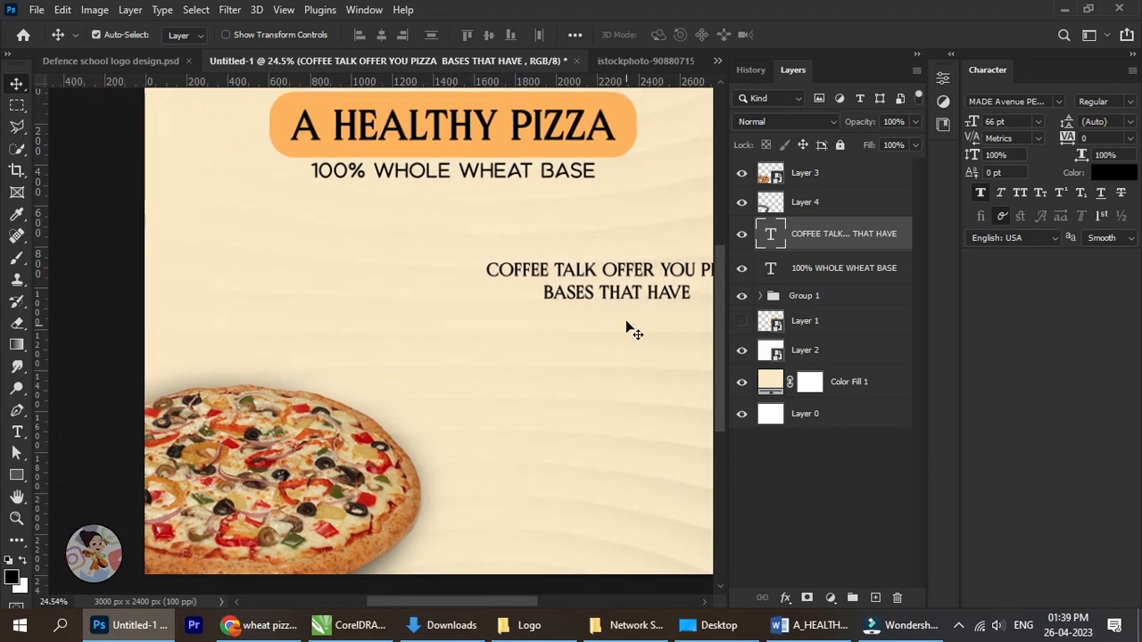
Move the COFFEE TALK text to the poster's left edge above the pizza and set its size to 50 pt.
drag(656, 283, 316, 257)
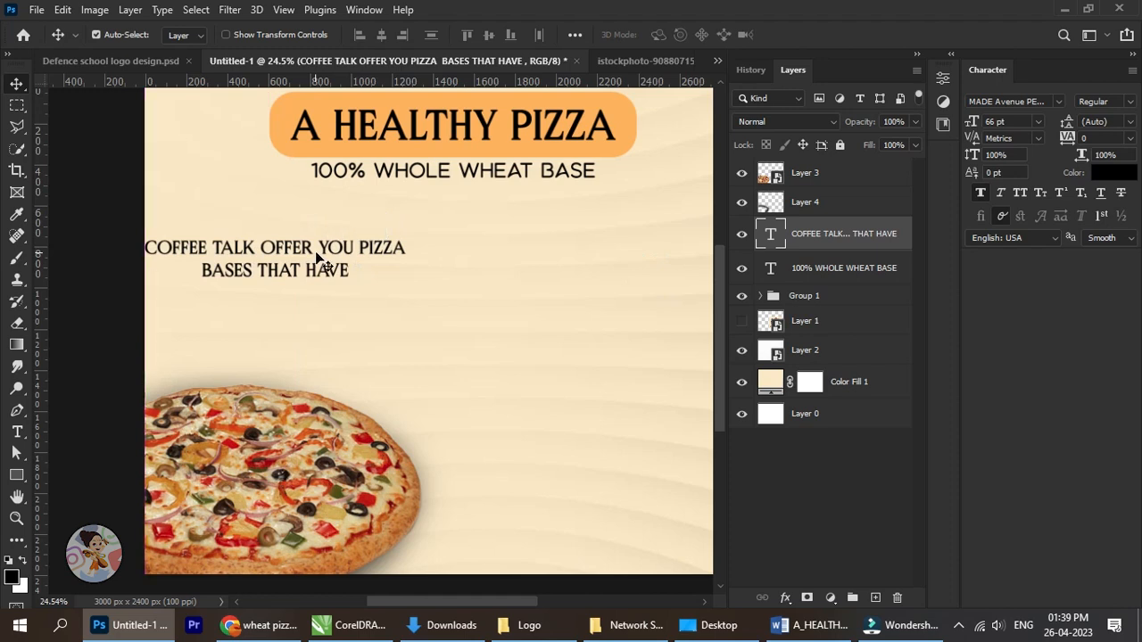
drag(974, 123, 963, 124)
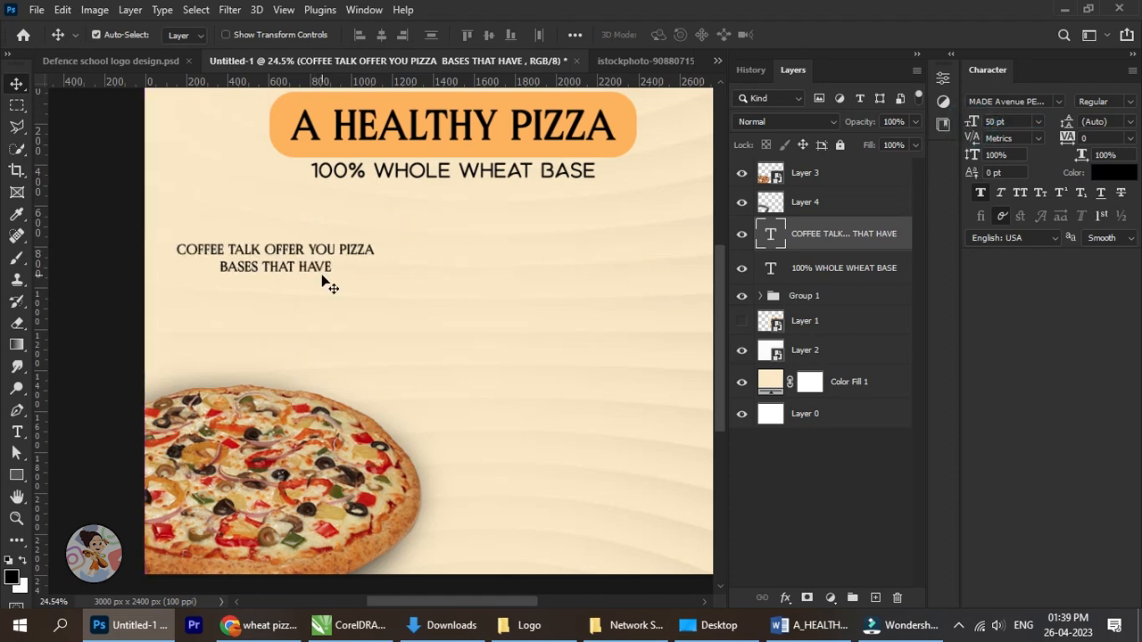
key(shift+Left)
key(shift+Left)
key(shift+Left)
key(shift+Left)
key(shift+Left)
key(shift+Left)
key(shift+Left)
key(shift+Left)
key(shift+Left)
key(shift+Left)
key(shift+Left)
key(shift+Left)
key(shift+Left)
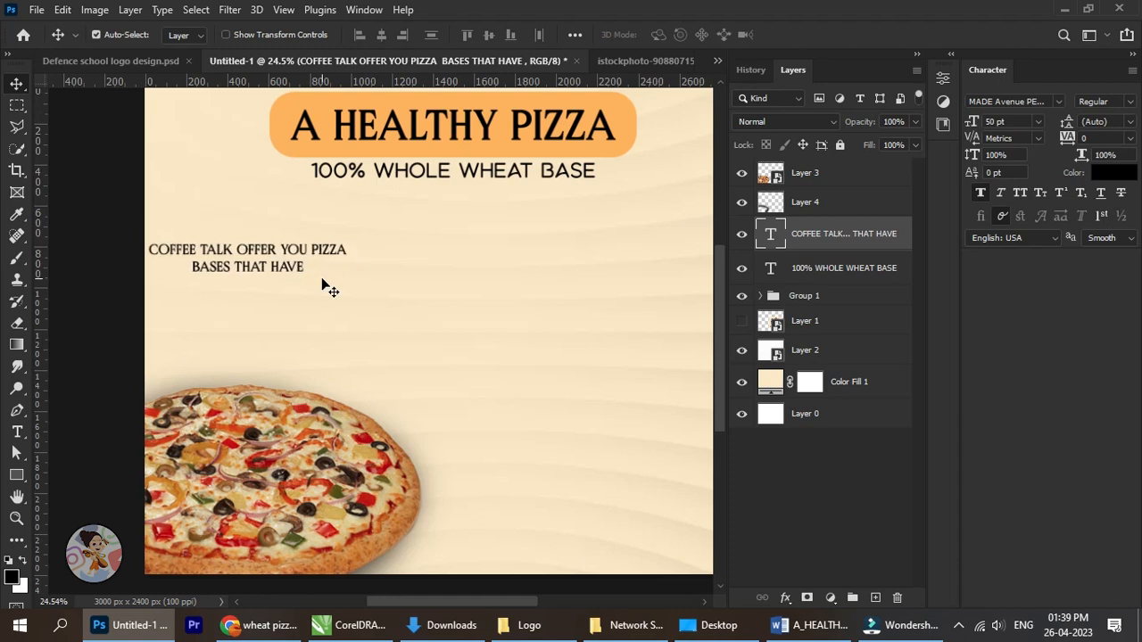
Nudge the COFFEE TALK text slightly right off the poster's edge and up closer to the subheading's height.
key(Up)
key(Up)
key(Up)
key(Up)
key(Up)
key(Up)
key(Up)
key(Up)
key(Up)
key(Up)
key(Up)
key(Up)
key(Right)
key(Right)
key(Right)
key(Right)
key(Right)
key(Right)
key(Right)
key(Right)
key(Right)
key(Right)
key(Right)
key(Right)
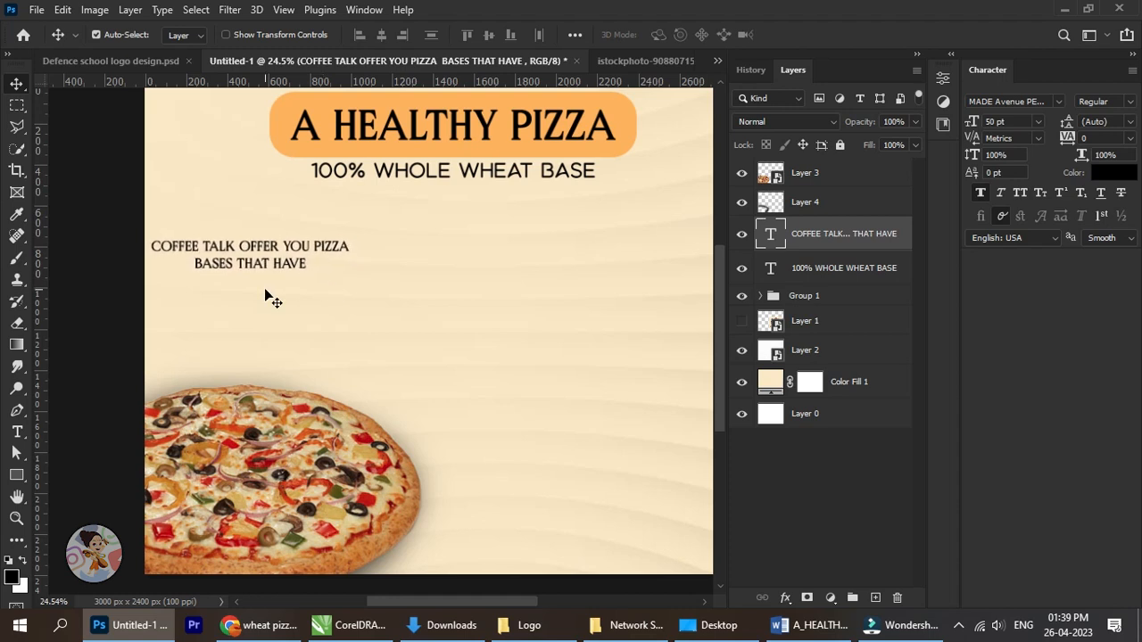
key(Up)
key(Up)
key(Up)
key(Up)
key(Up)
key(Up)
key(Up)
key(Up)
key(Up)
key(Up)
key(Up)
key(Up)
key(Up)
key(Up)
key(Up)
key(Up)
key(Up)
key(Up)
key(Up)
key(Up)
scroll(201, 272, up, 1)
scroll(267, 268, up, 1)
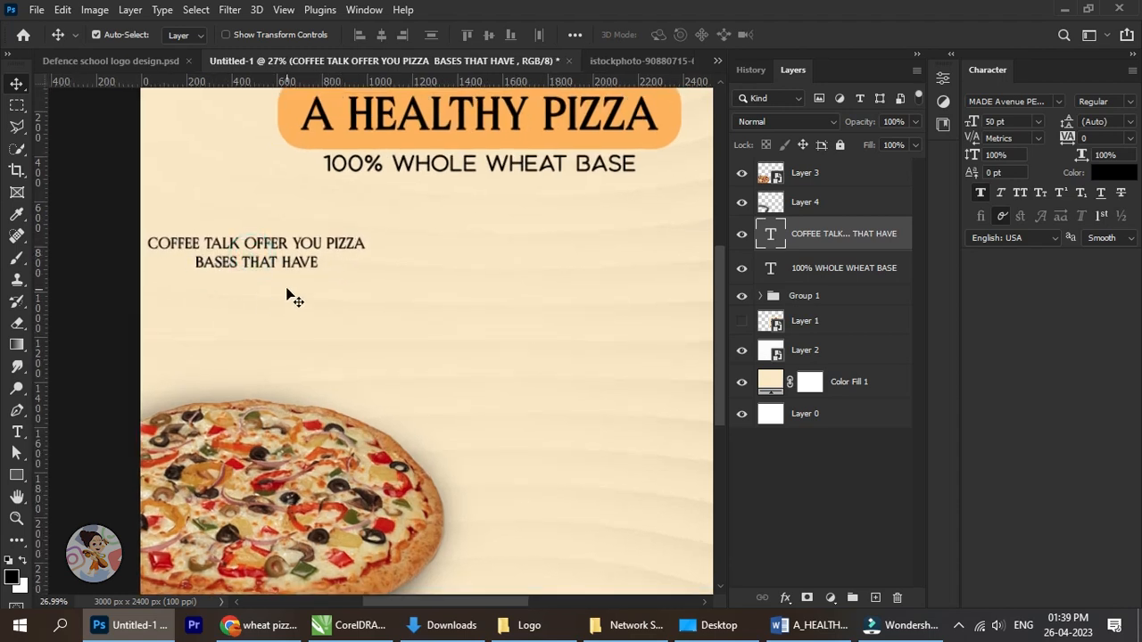
key(shift+Up)
key(shift+Up)
key(shift+Up)
key(shift+Up)
key(shift+Up)
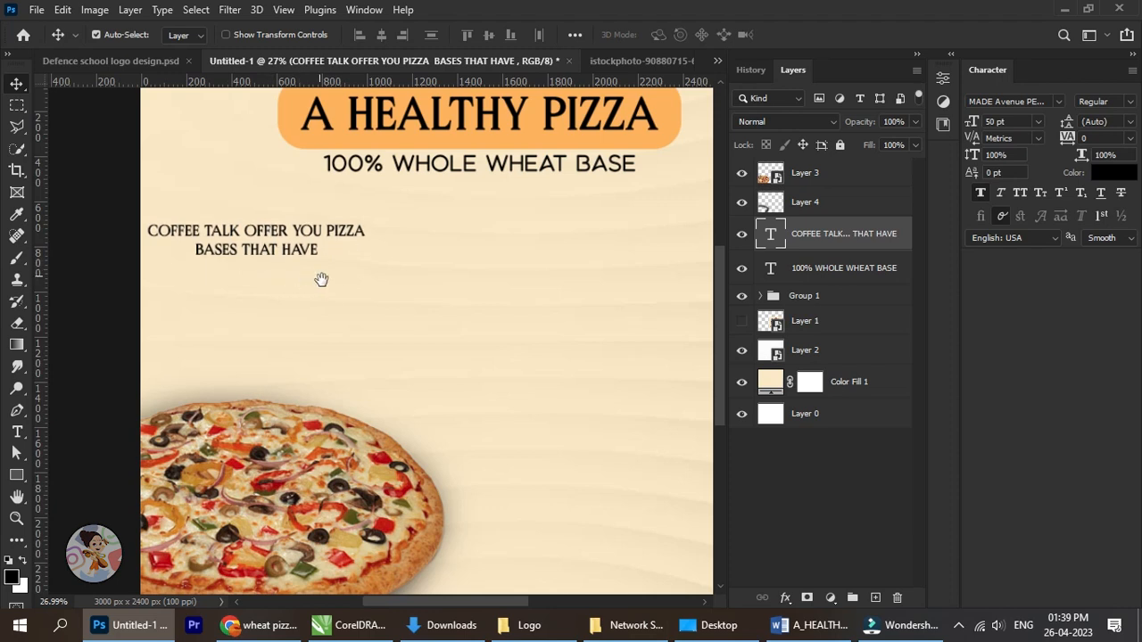
drag(321, 278, 355, 290)
key(Up)
key(Up)
key(Up)
key(Up)
key(Up)
key(Up)
key(Up)
key(Up)
key(Up)
key(Up)
key(Up)
key(Up)
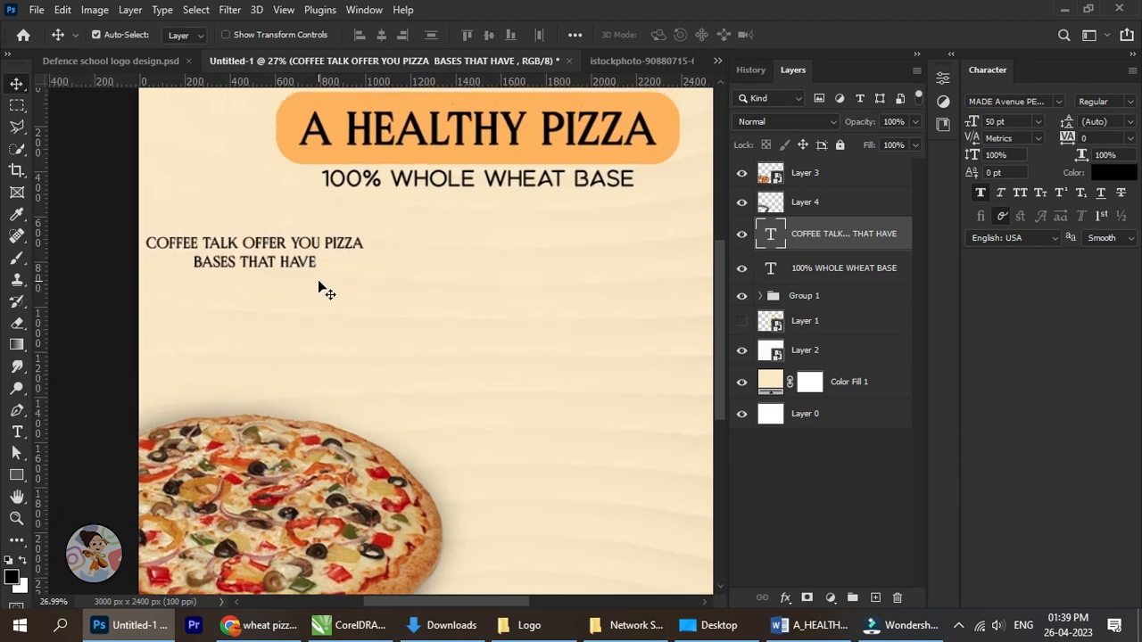
key(Up)
key(Up)
key(Up)
key(Up)
key(Up)
key(Up)
key(Up)
key(Up)
key(Up)
key(Up)
key(Up)
key(Up)
key(Up)
key(Up)
key(Up)
key(Up)
key(Up)
key(Up)
key(Up)
key(Up)
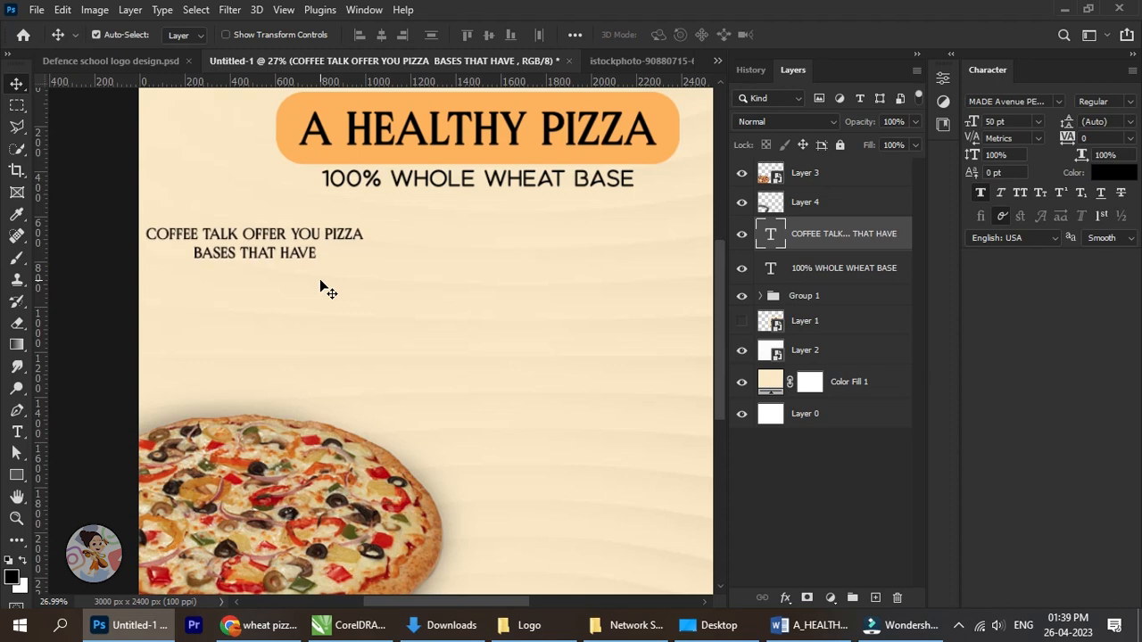
key(Up)
key(Up)
key(Up)
key(Up)
key(Up)
key(Up)
key(Up)
key(Up)
key(Up)
key(Up)
key(Up)
key(Up)
key(Up)
key(Up)
key(Up)
key(Up)
key(Up)
key(Up)
key(Up)
key(Up)
Group the pizza in Layer 3 together with its shadow in Layer 4.
drag(346, 287, 395, 319)
scroll(410, 300, down, 4)
scroll(318, 327, up, 4)
scroll(328, 344, down, 3)
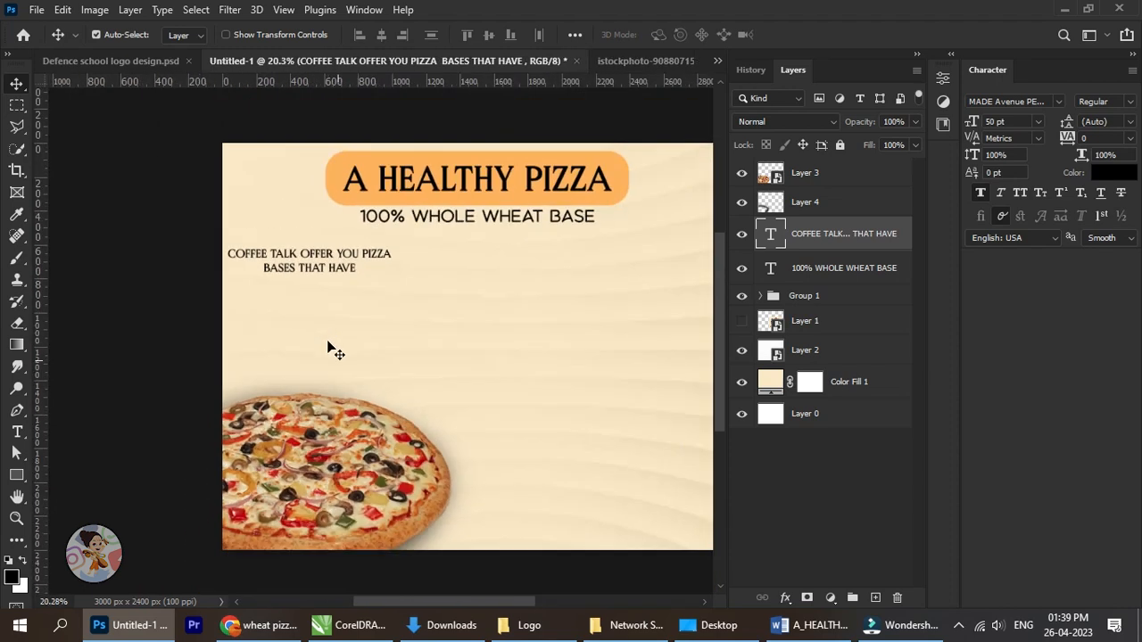
drag(329, 427, 304, 370)
right_click(278, 394)
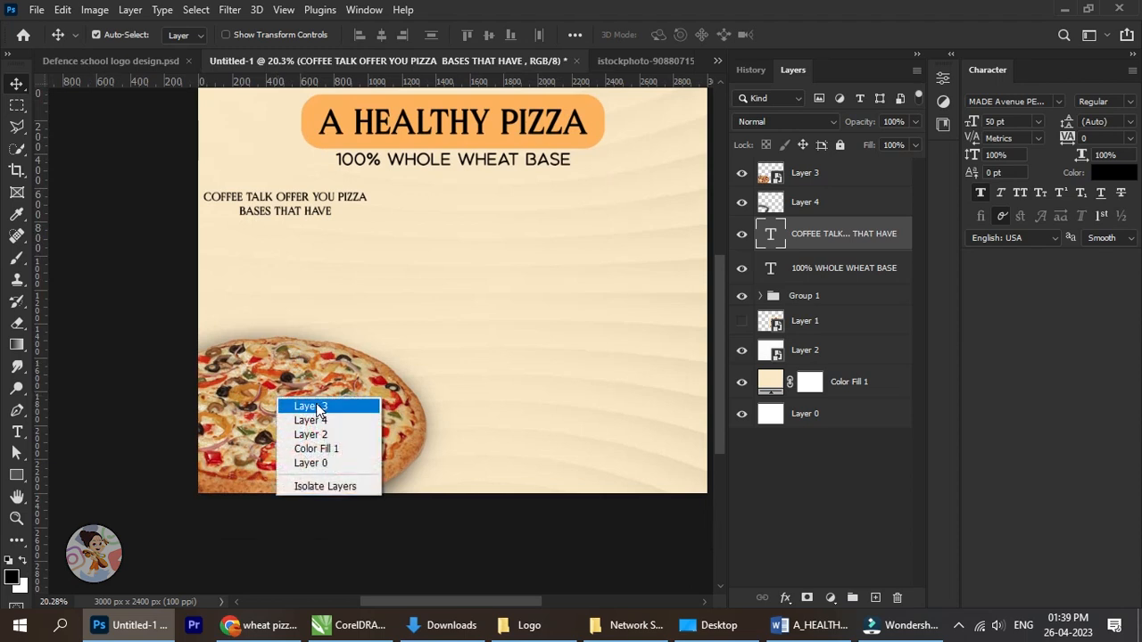
click(303, 403)
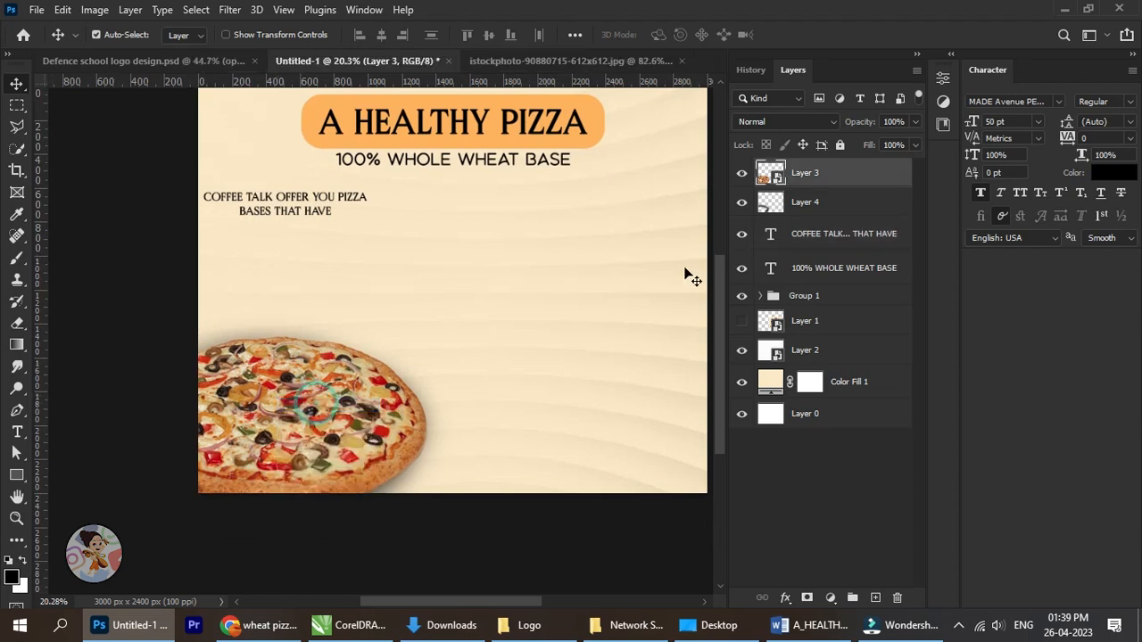
shift+click(835, 203)
key(ctrl+g)
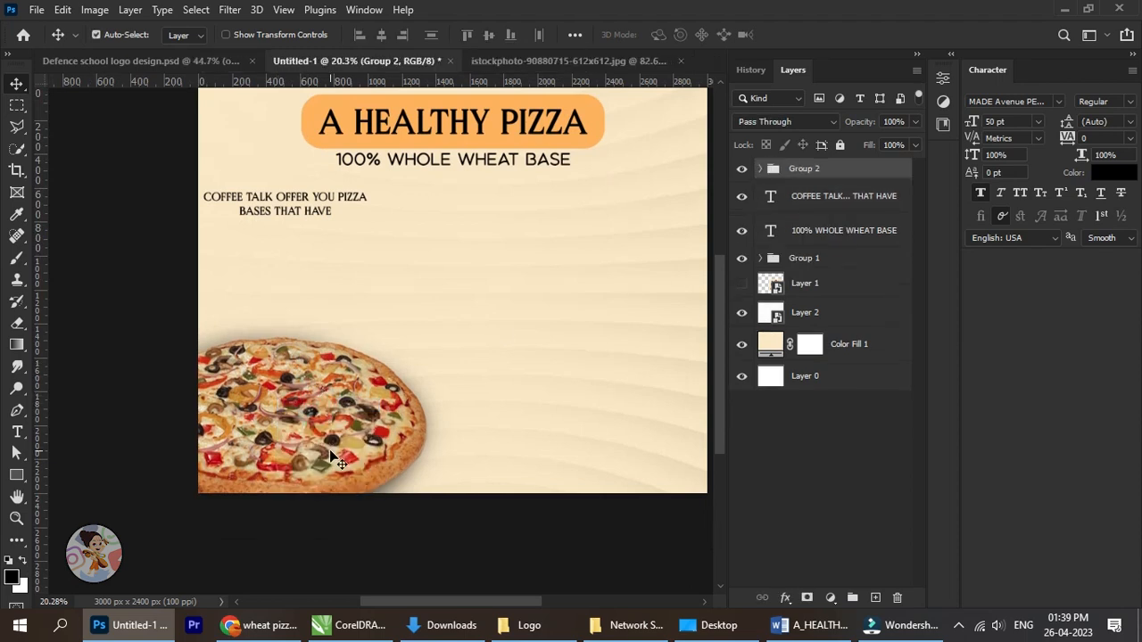
Shift the pizza group slightly down and left in the poster's lower-left corner.
key(shift+Down)
key(shift+Down)
key(shift+Down)
key(shift+Down)
key(shift+Down)
key(shift+Down)
key(shift+Down)
key(shift+Down)
key(shift+Down)
key(shift+Left)
key(shift+Left)
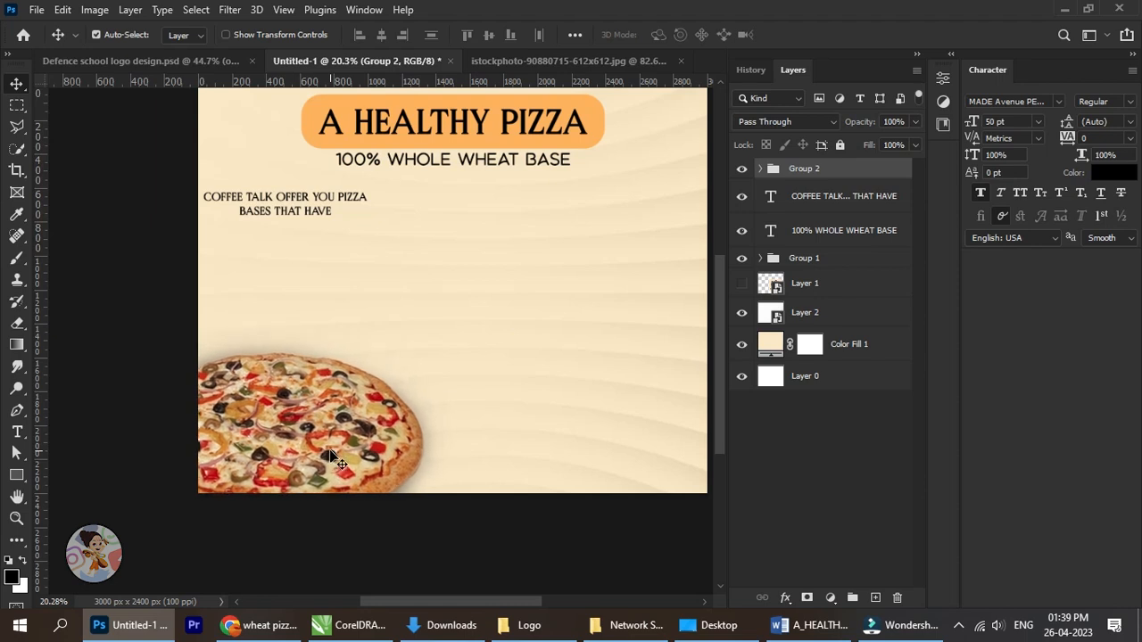
key(shift+Up)
key(shift+Up)
key(shift+Up)
key(shift+Up)
key(shift+Up)
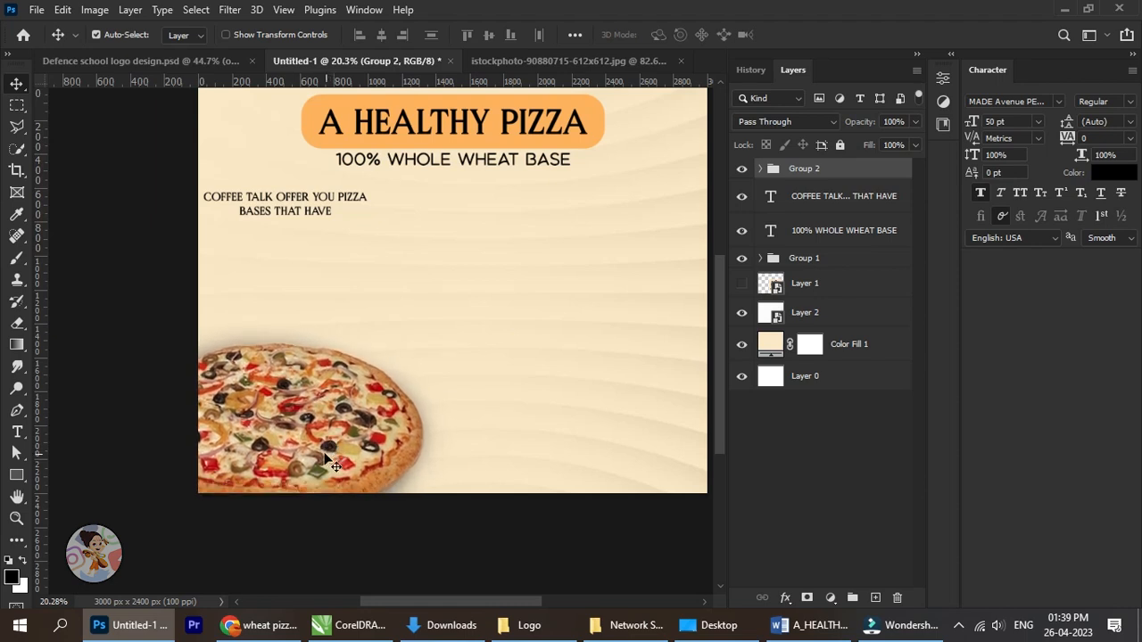
Enlarge the pizza group proportionally to about 119% with Free Transform.
key(ctrl+t)
scroll(449, 326, up, 1)
drag(448, 323, 527, 272)
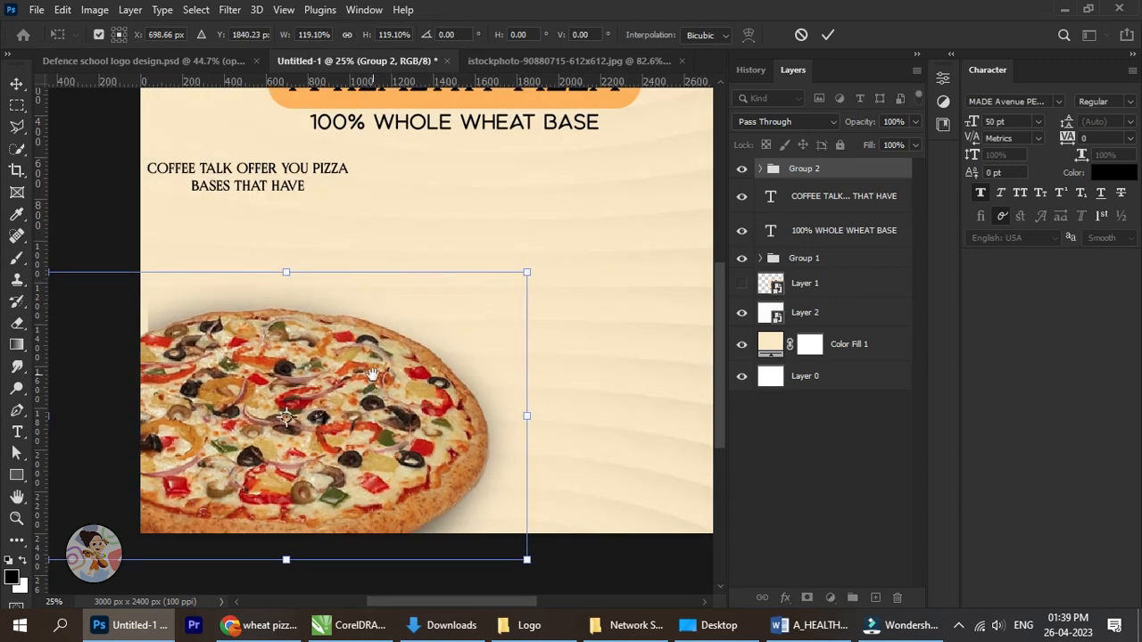
click(827, 36)
scroll(663, 229, down, 4)
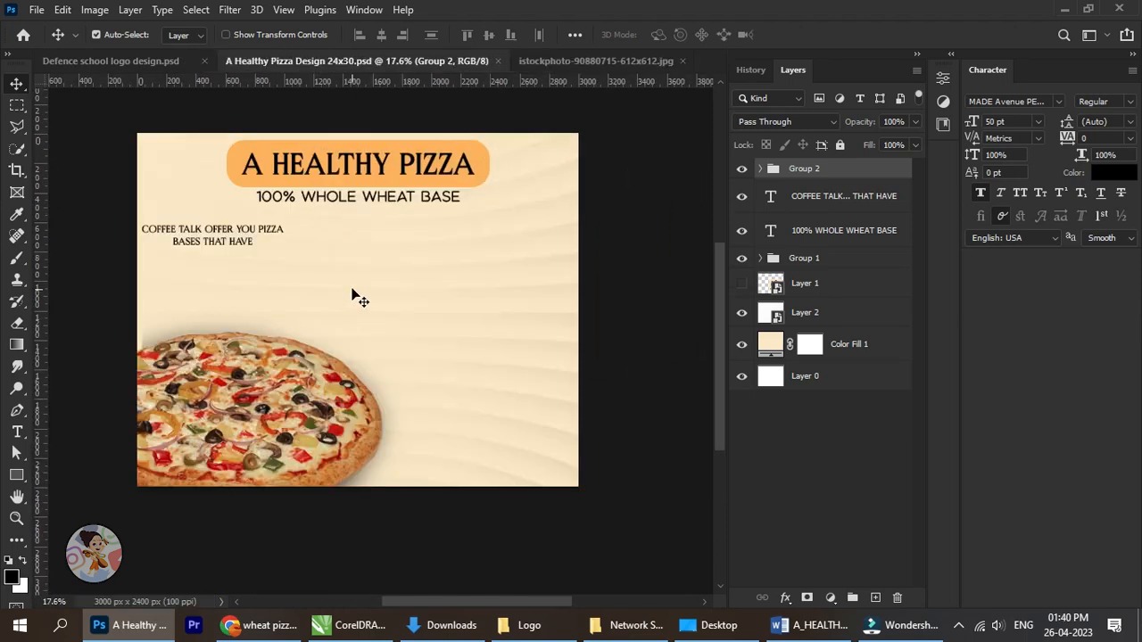
Duplicate the COFFEE TALK text layer and place the copy directly below the original.
drag(333, 274, 368, 285)
scroll(250, 280, up, 5)
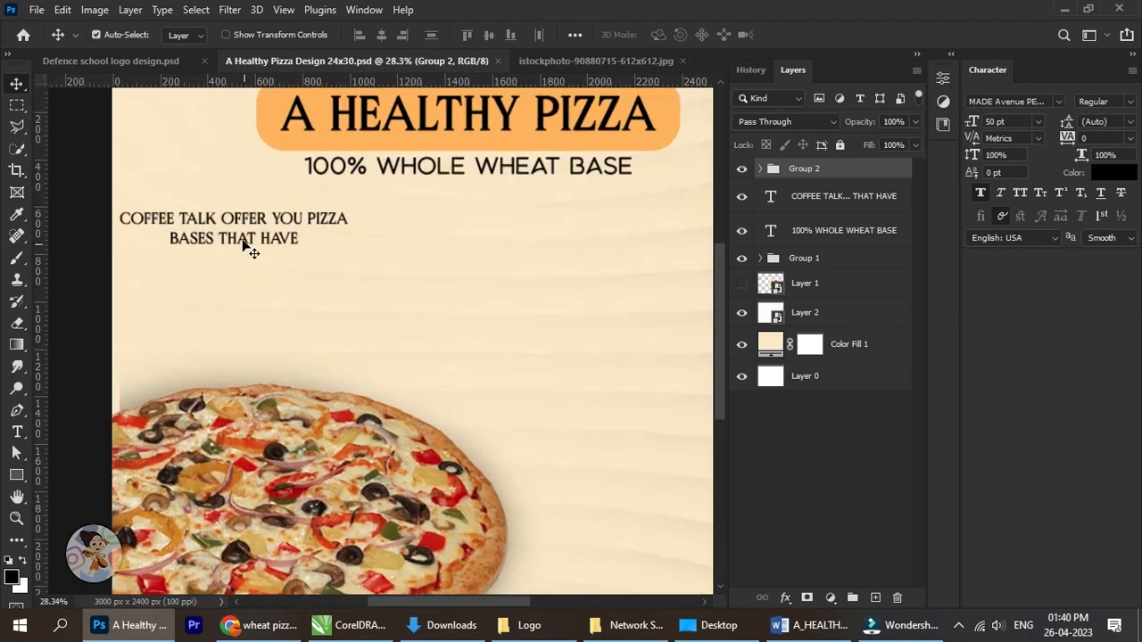
right_click(244, 219)
click(272, 228)
key(ctrl+j)
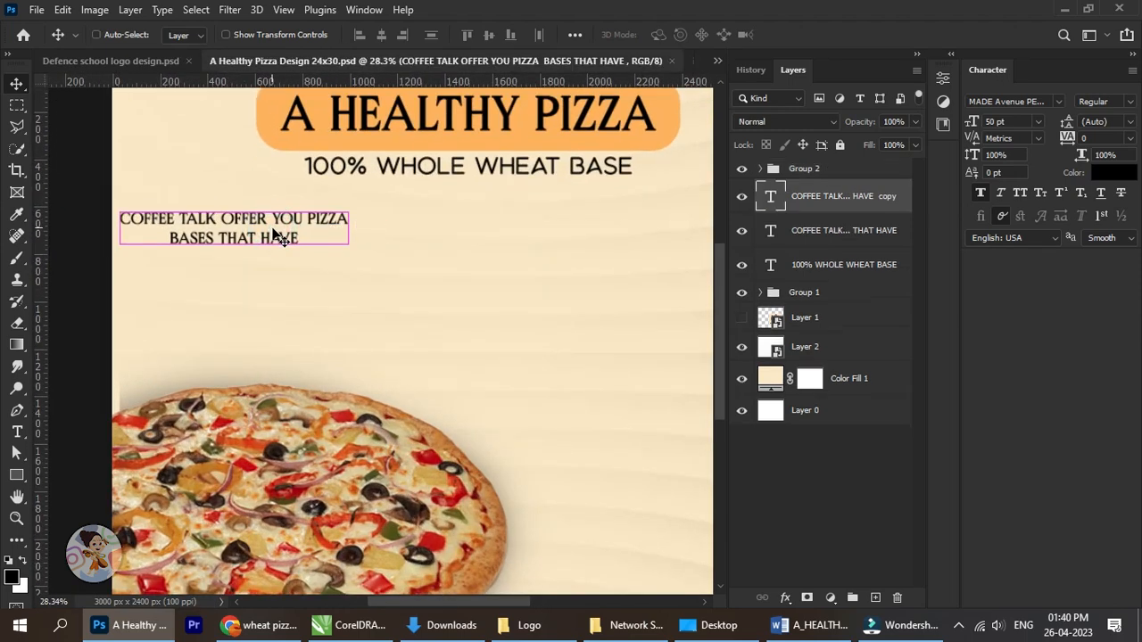
mouse_move(275, 234)
mouse_down()
mouse_move(274, 258)
mouse_move(270, 235)
mouse_move(270, 246)
mouse_up()
Replace the copied text with "NO MAIDA" and move it down to leave a gap below the COFFEE TALK text.
key(t)
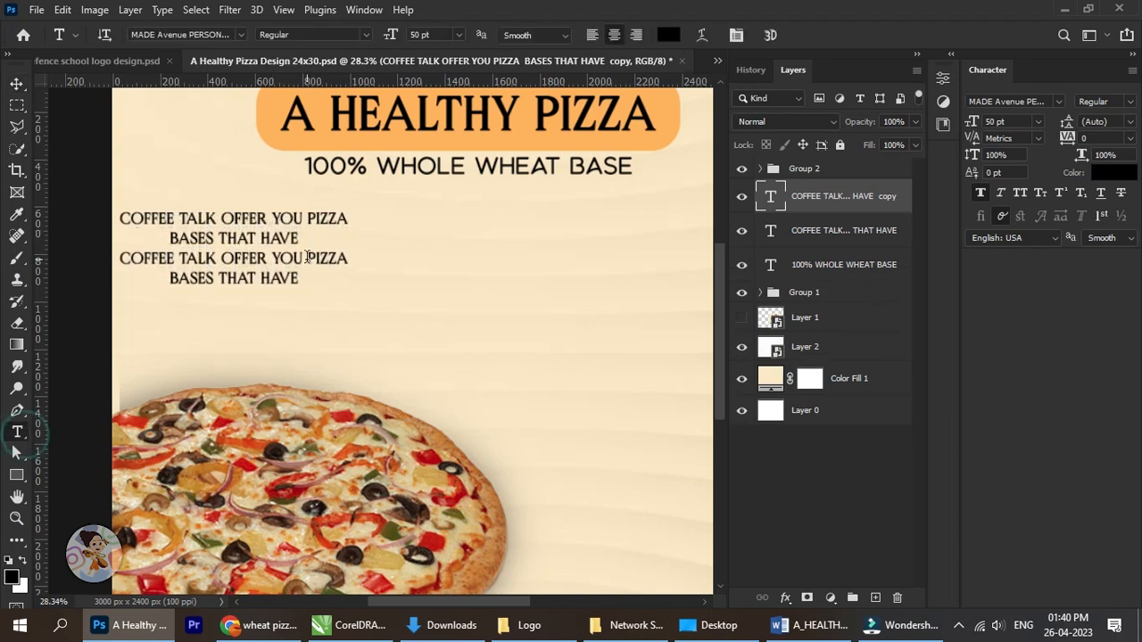
click(308, 264)
key(ctrl+a)
text(NO MAIDA)
scroll(227, 258, up, 1)
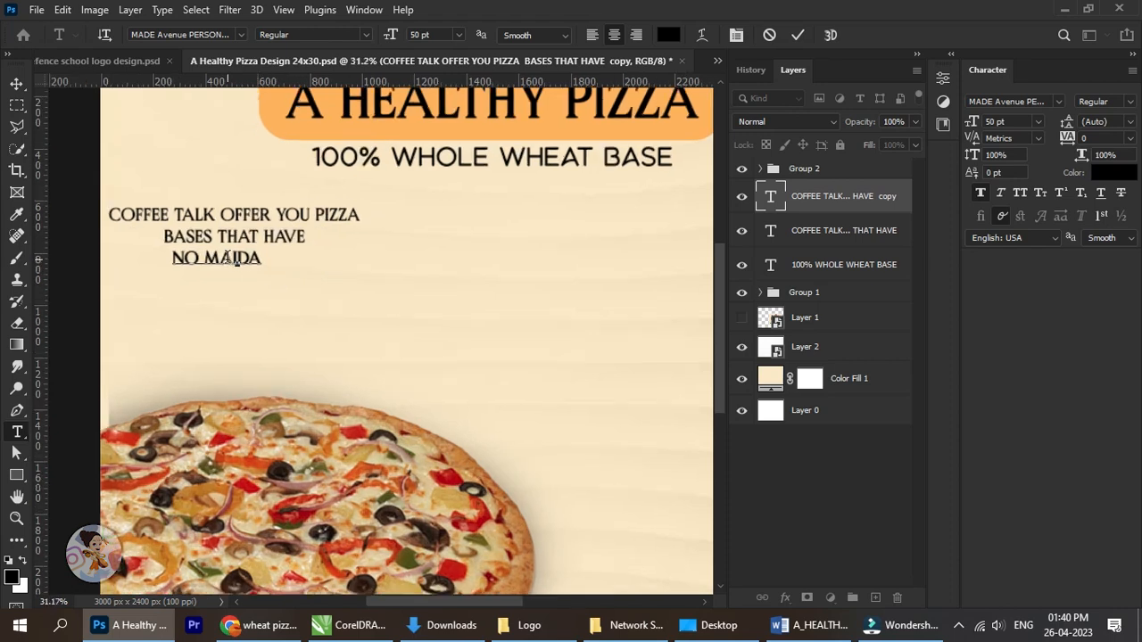
key(ctrl+plus)
click(16, 82)
key(shift+Down)
key(shift+Down)
key(shift+Down)
key(shift+Down)
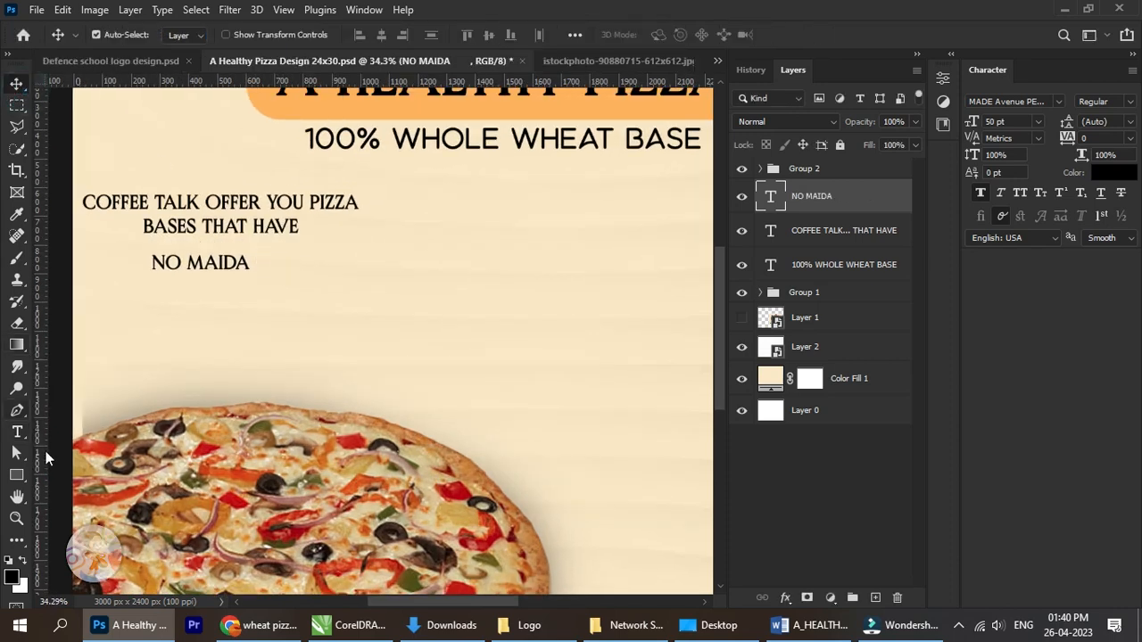
Try an outlined triangle about 70 × 61 px as a bullet before the NO MAIDA line, and delete it.
click(20, 475)
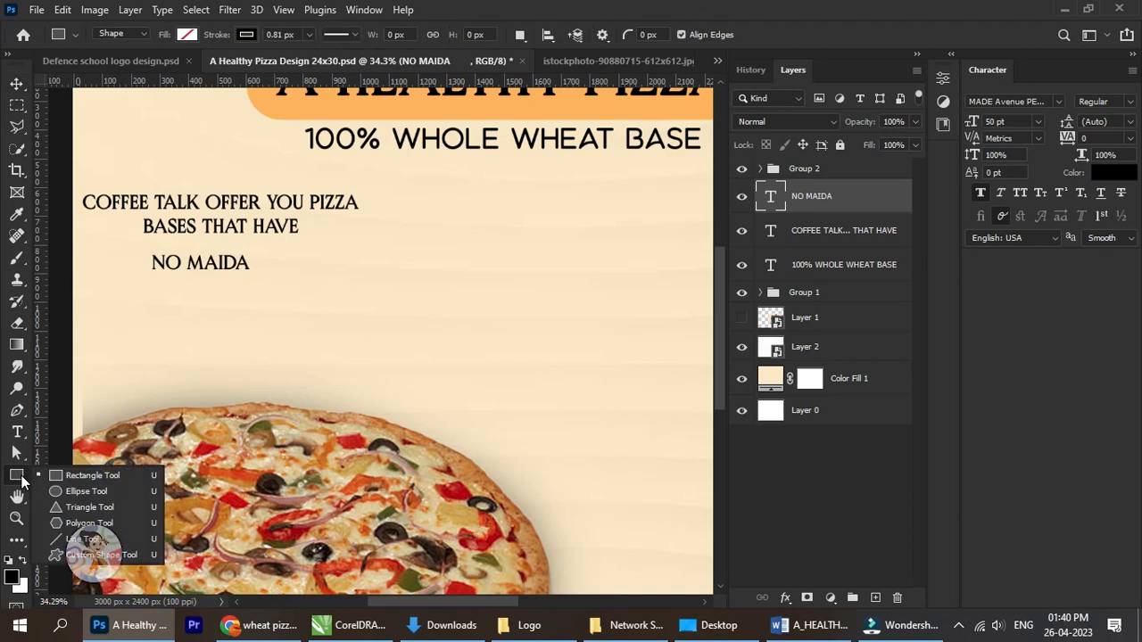
click(82, 507)
scroll(127, 270, up, 5)
drag(124, 239, 161, 272)
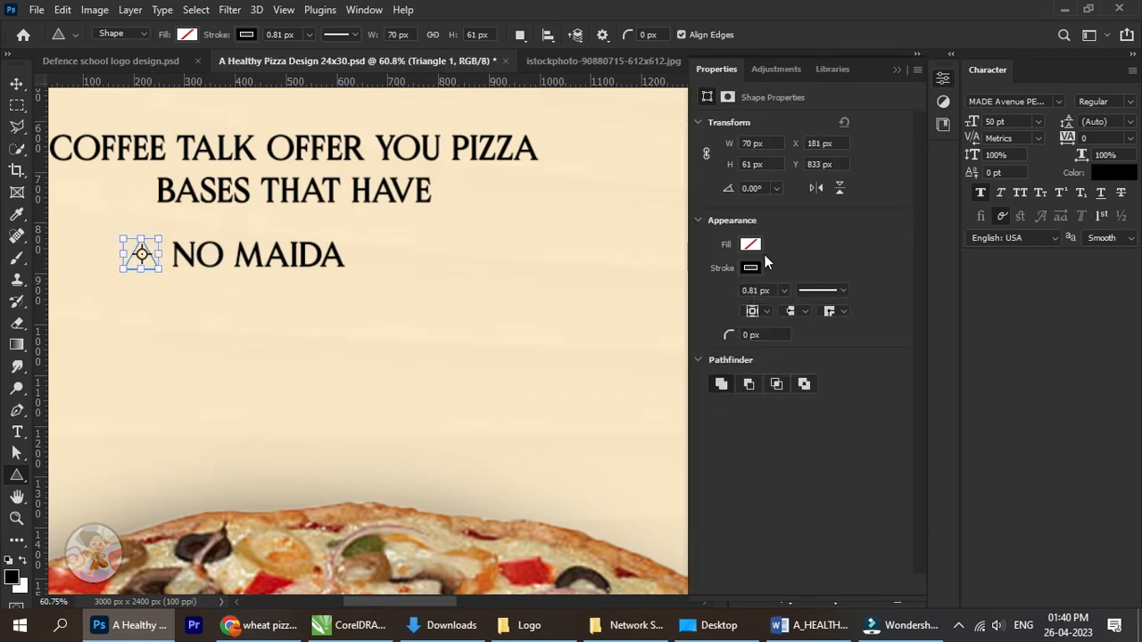
click(750, 245)
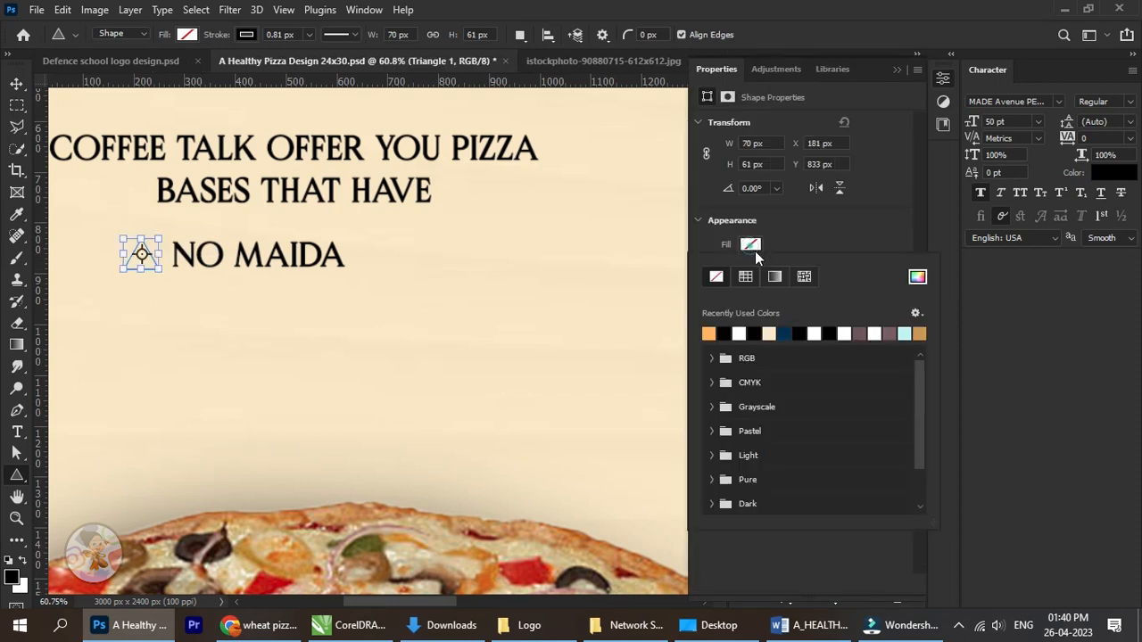
click(705, 221)
click(17, 84)
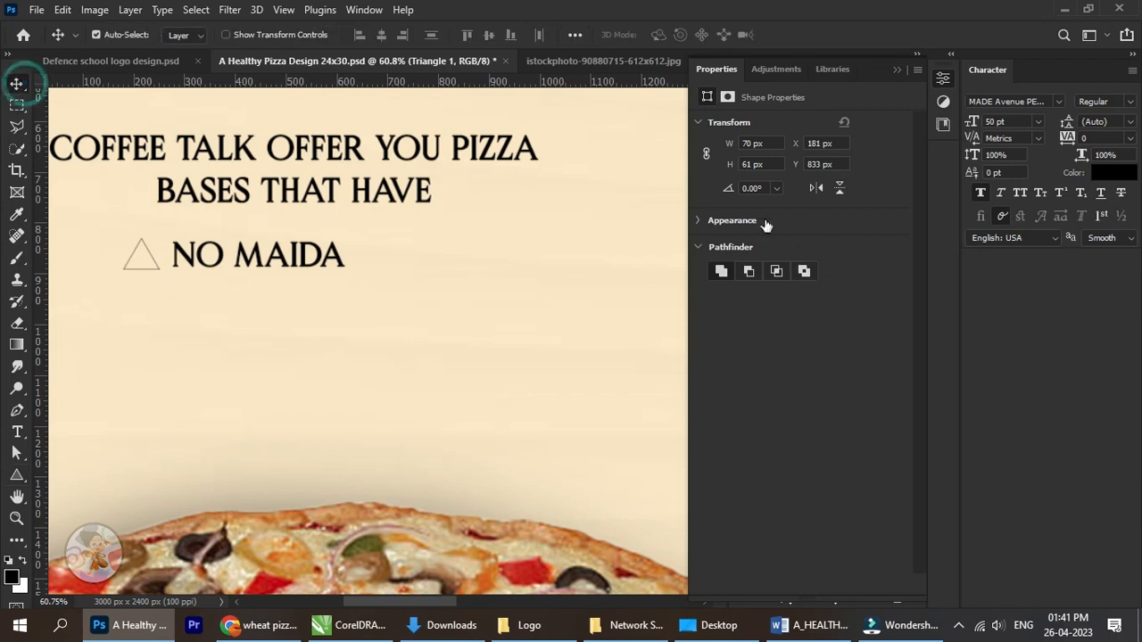
click(894, 69)
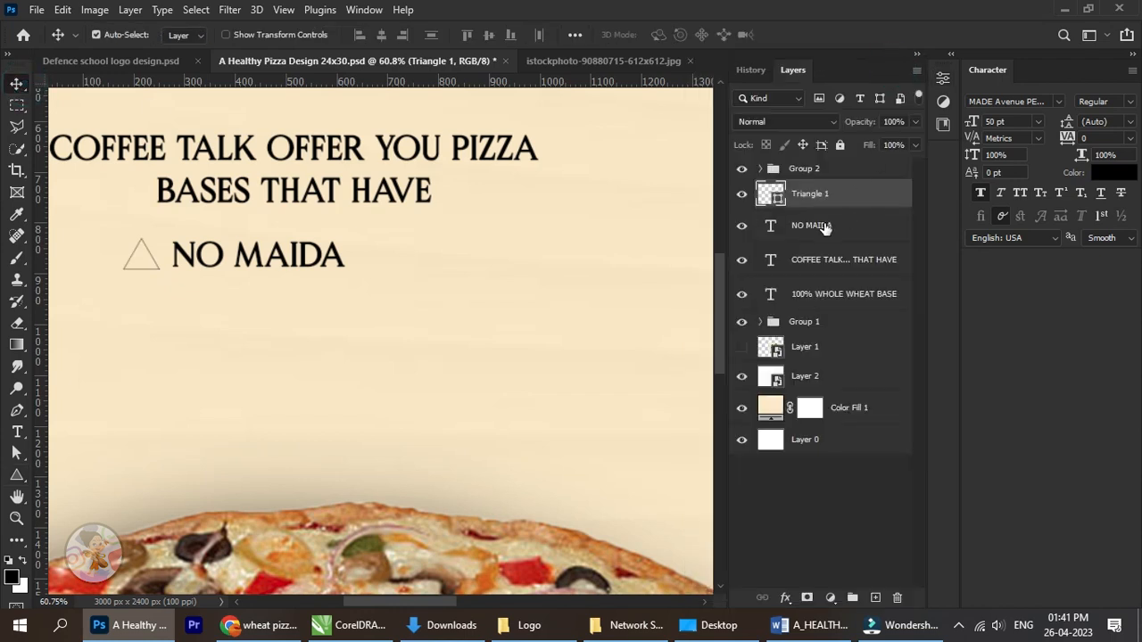
key(Delete)
scroll(198, 282, down, 2)
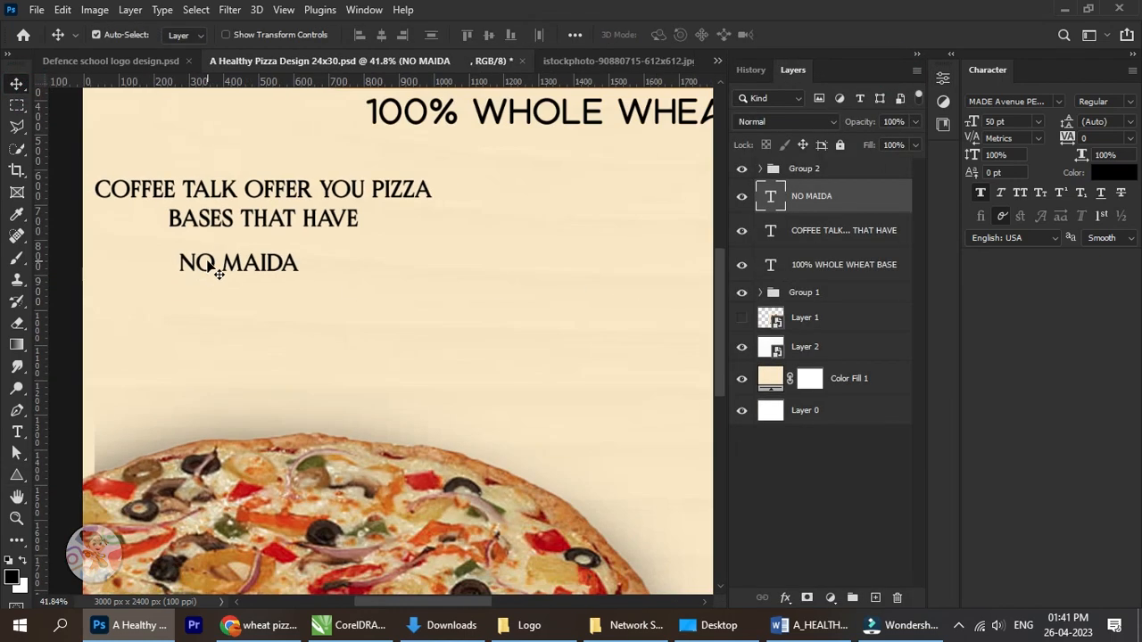
drag(212, 275, 246, 283)
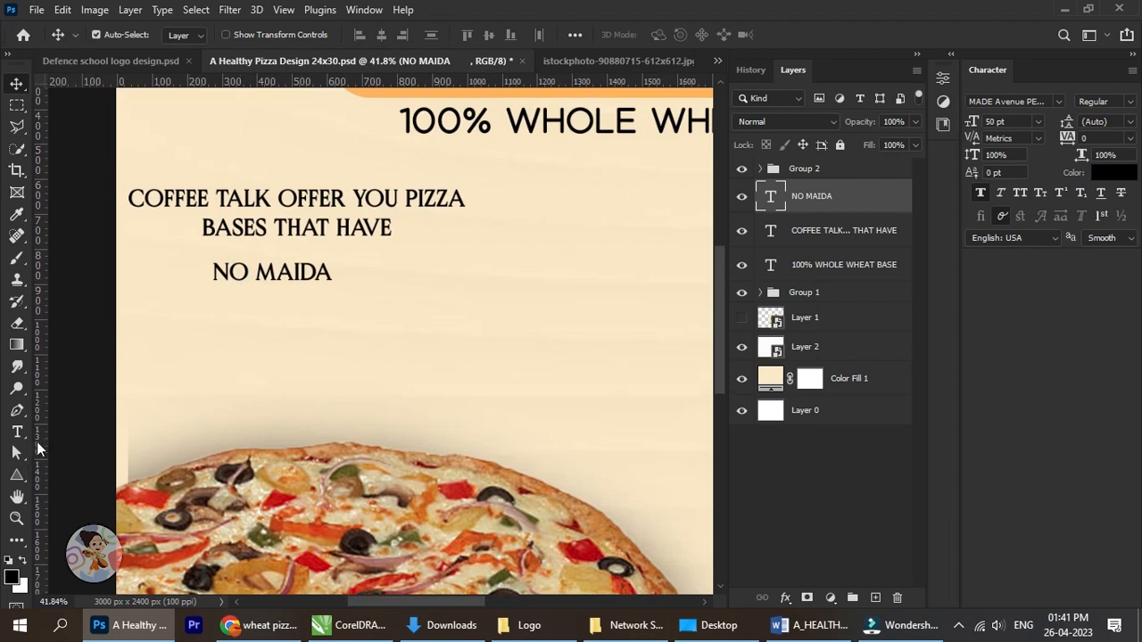
click(18, 478)
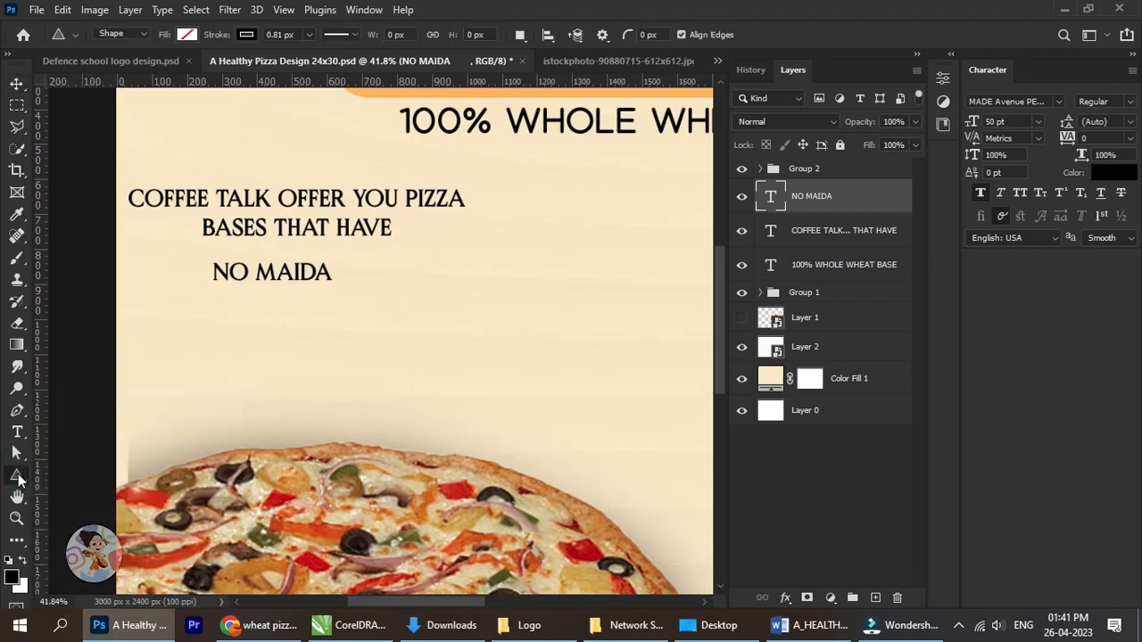
right_click(18, 478)
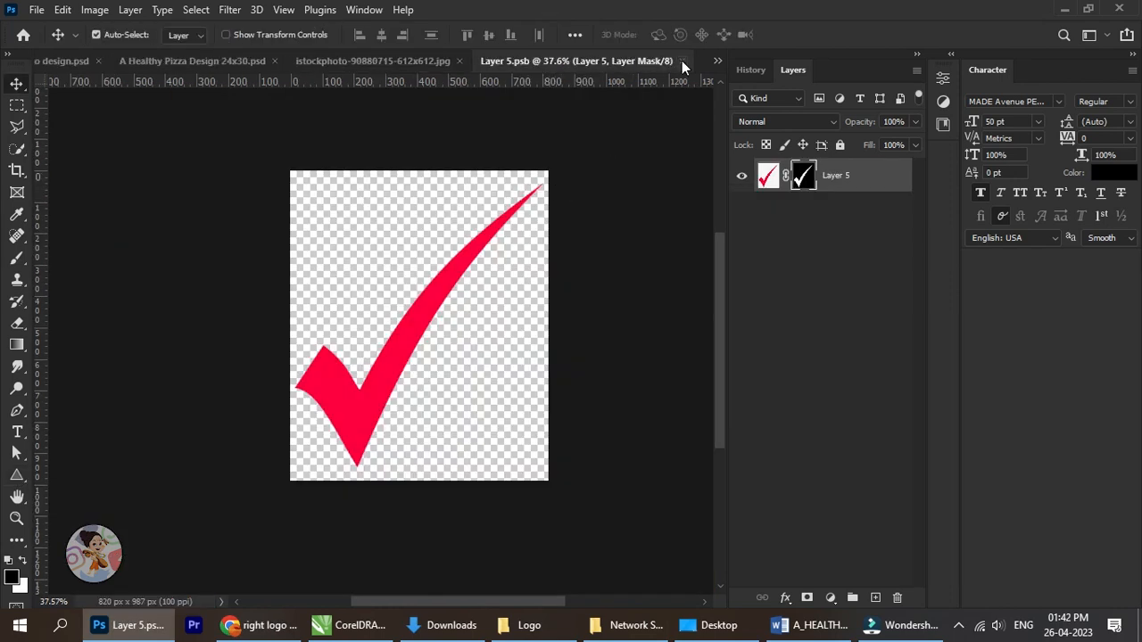
Shrink the red check mark proportionally to about 9.5% with Free Transform.
click(682, 61)
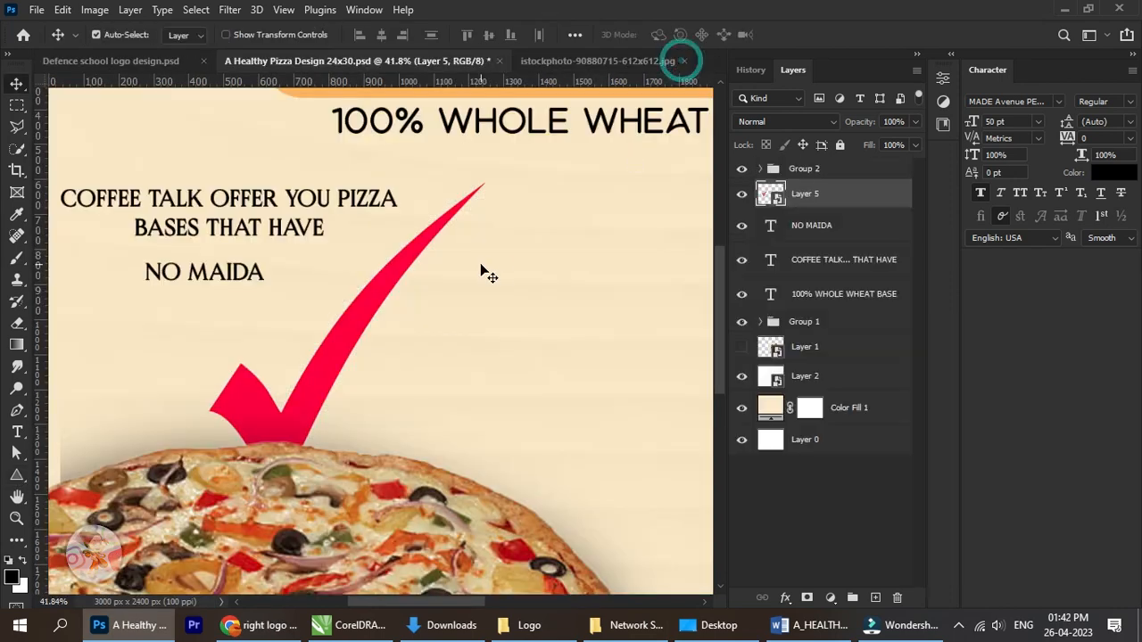
scroll(464, 273, down, 3)
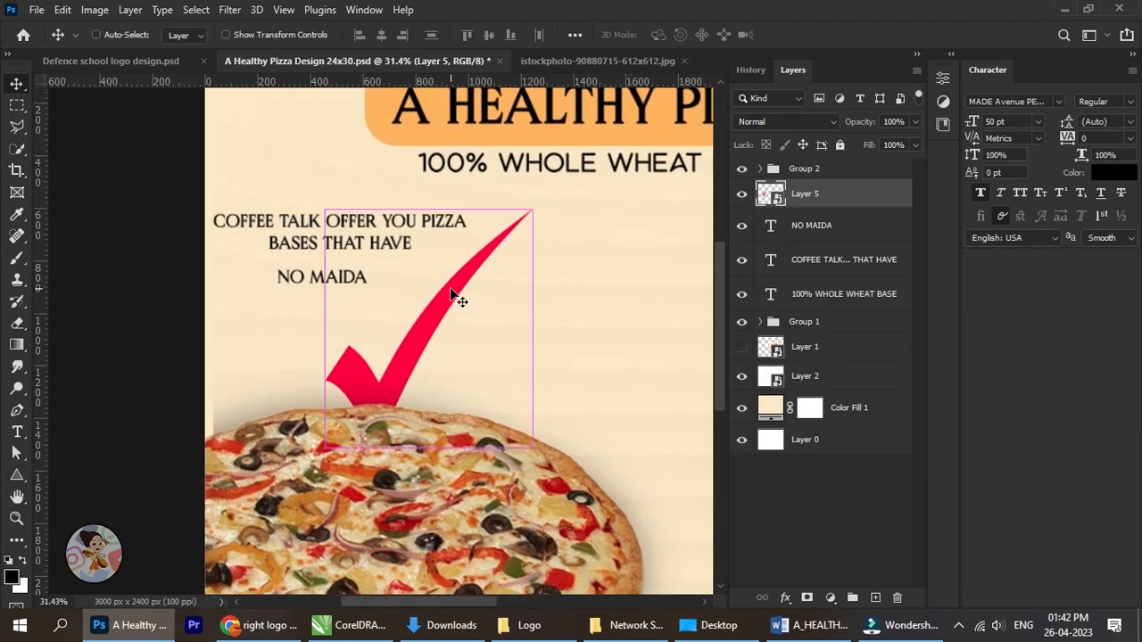
key(ctrl+t)
drag(532, 201, 270, 274)
scroll(271, 276, up, 2)
scroll(270, 279, up, 3)
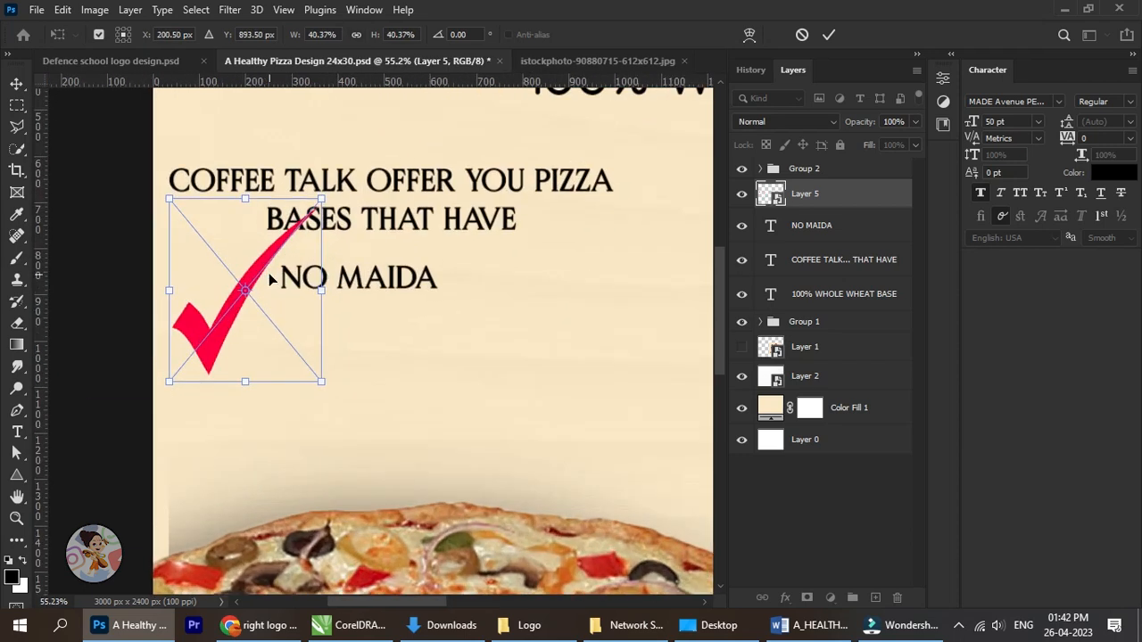
drag(342, 434, 175, 225)
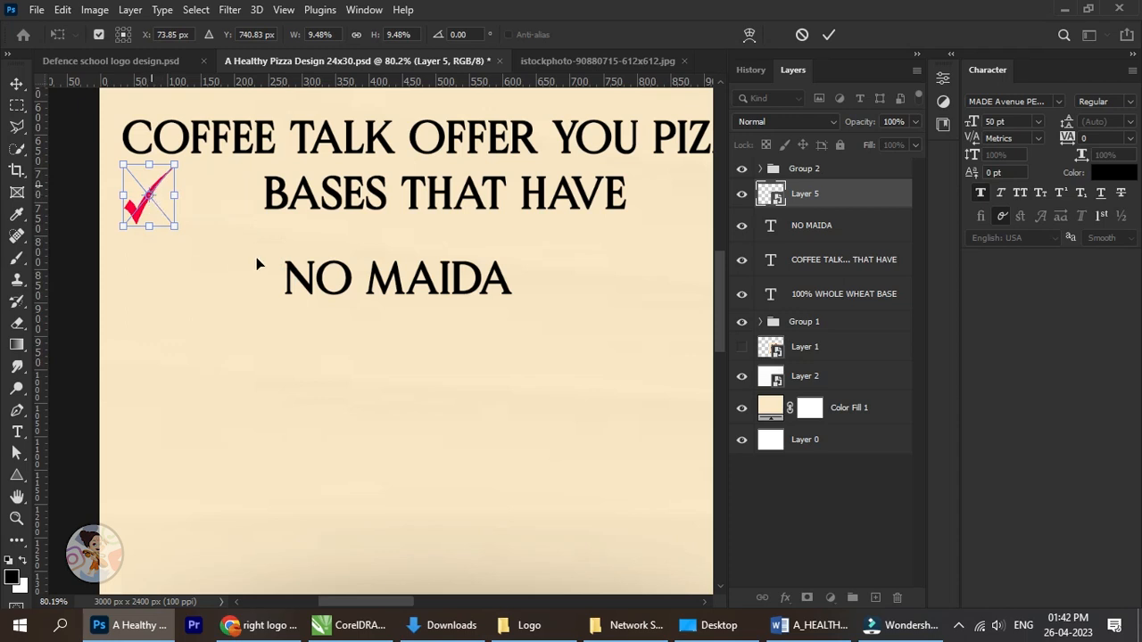
Place the check mark just before the NO MAIDA text, shrink it slightly more and nudge it close to the letters.
drag(152, 186, 258, 261)
scroll(260, 269, up, 2)
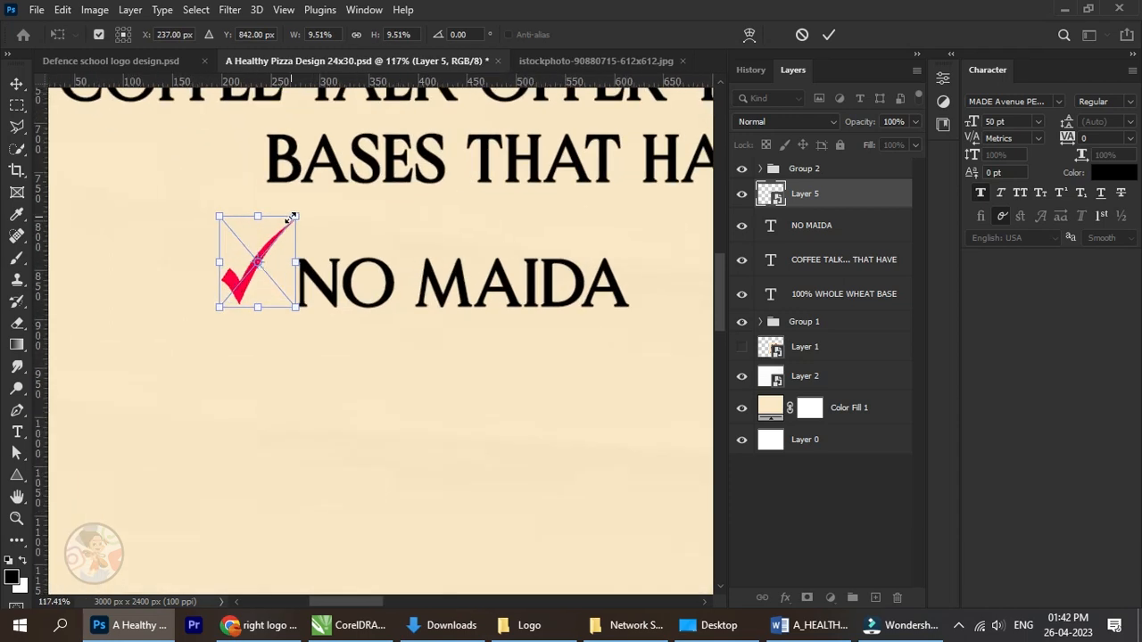
drag(293, 217, 269, 248)
click(828, 35)
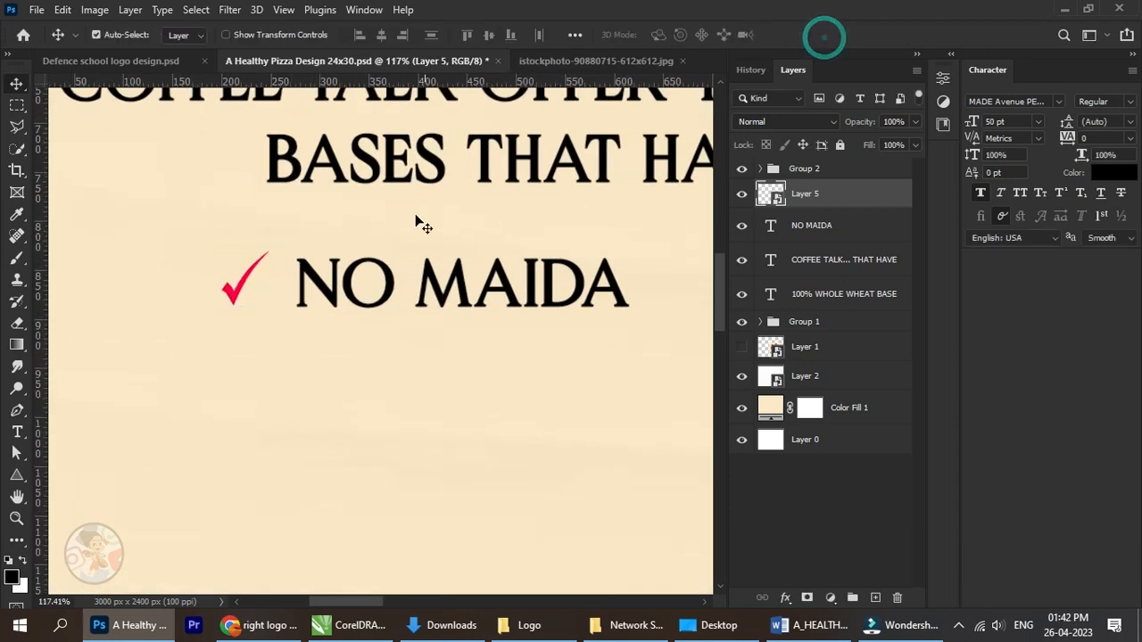
key(Right)
key(Right)
key(Right)
key(Right)
key(Right)
key(Right)
key(Right)
key(Right)
key(Right)
key(Right)
key(Right)
key(Right)
key(Right)
key(Right)
key(Right)
key(Right)
key(Right)
key(Right)
key(Right)
key(Right)
Move the check mark and NO MAIDA text together to the left, starting slightly inside the left edge of the COFFEE TALK text.
scroll(373, 247, down, 3)
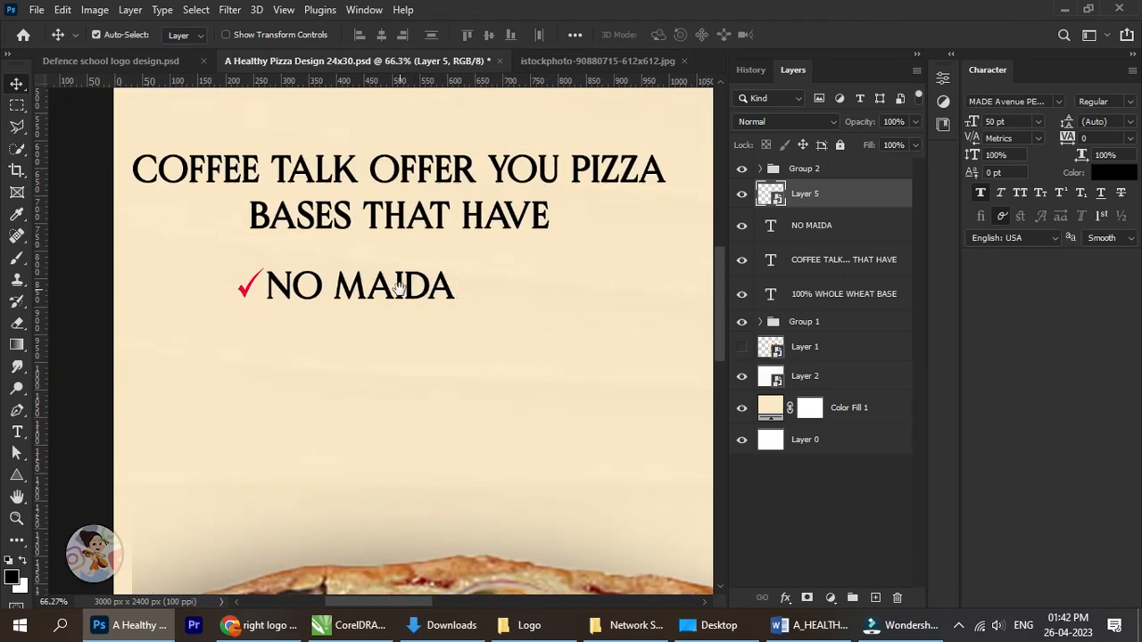
scroll(420, 300, down, 3)
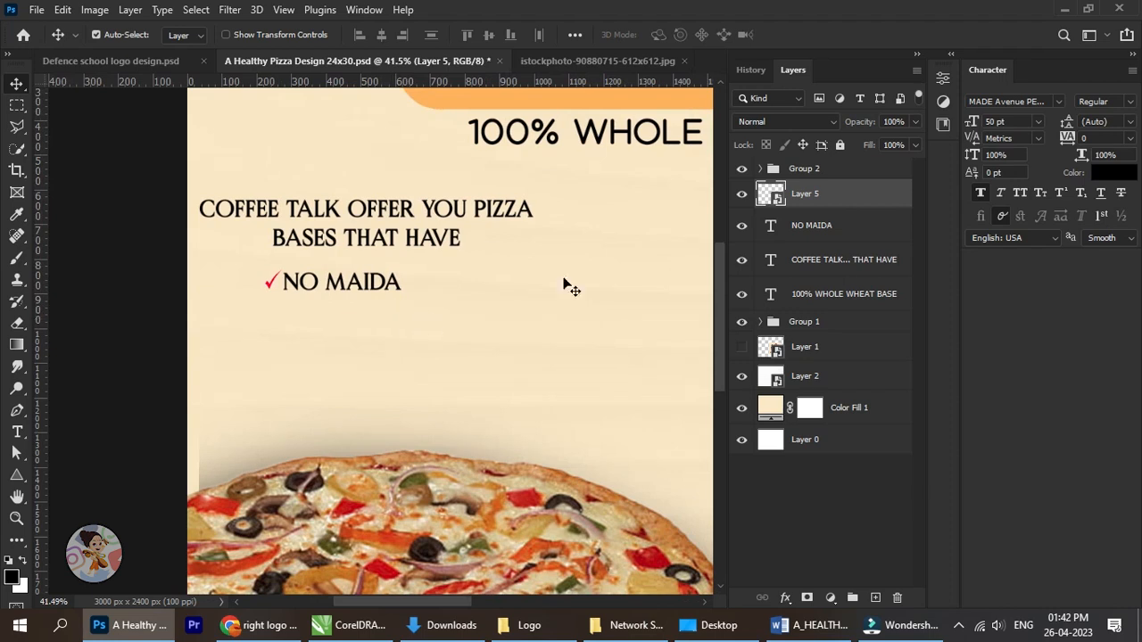
shift+click(816, 234)
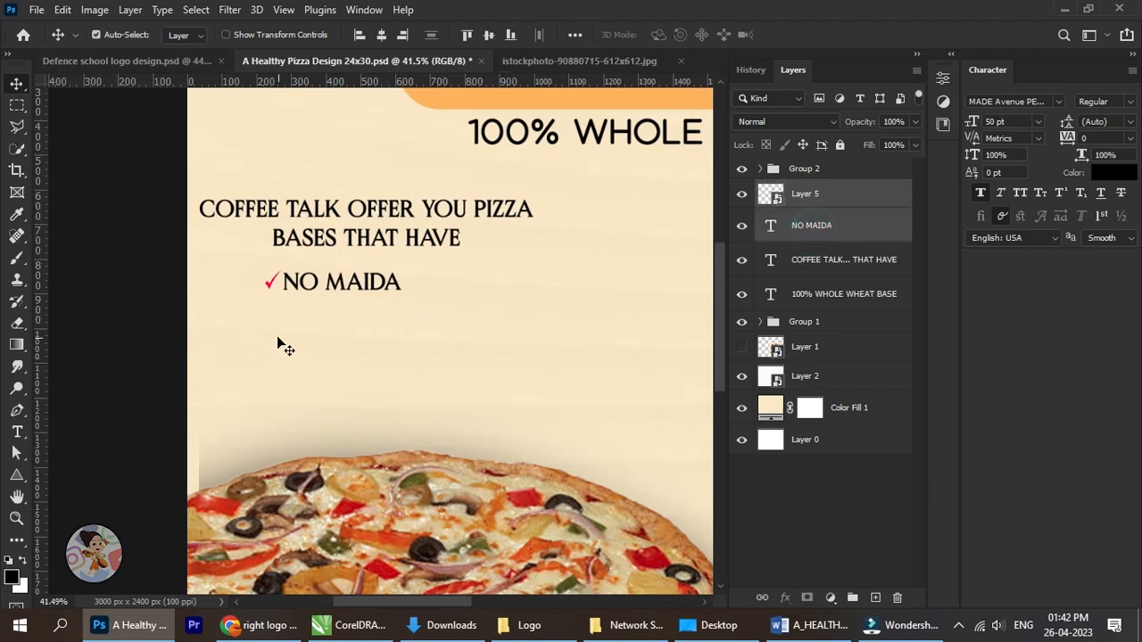
key(shift+Left)
key(shift+Left)
key(shift+Left)
key(shift+Left)
key(shift+Left)
key(shift+Left)
key(shift+Left)
key(shift+Left)
key(shift+Left)
key(shift+Left)
key(shift+Left)
key(shift+Left)
key(shift+Left)
key(shift+Left)
key(shift+Left)
key(shift+Left)
key(shift+Left)
key(shift+Left)
key(shift+Left)
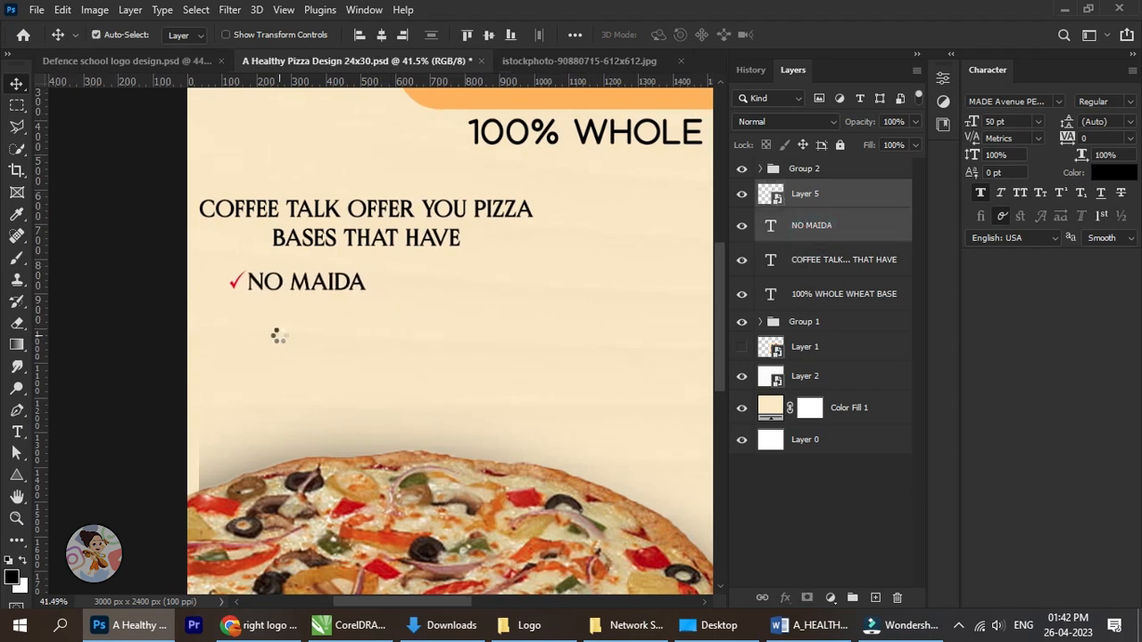
key(shift+Right)
key(shift+Right)
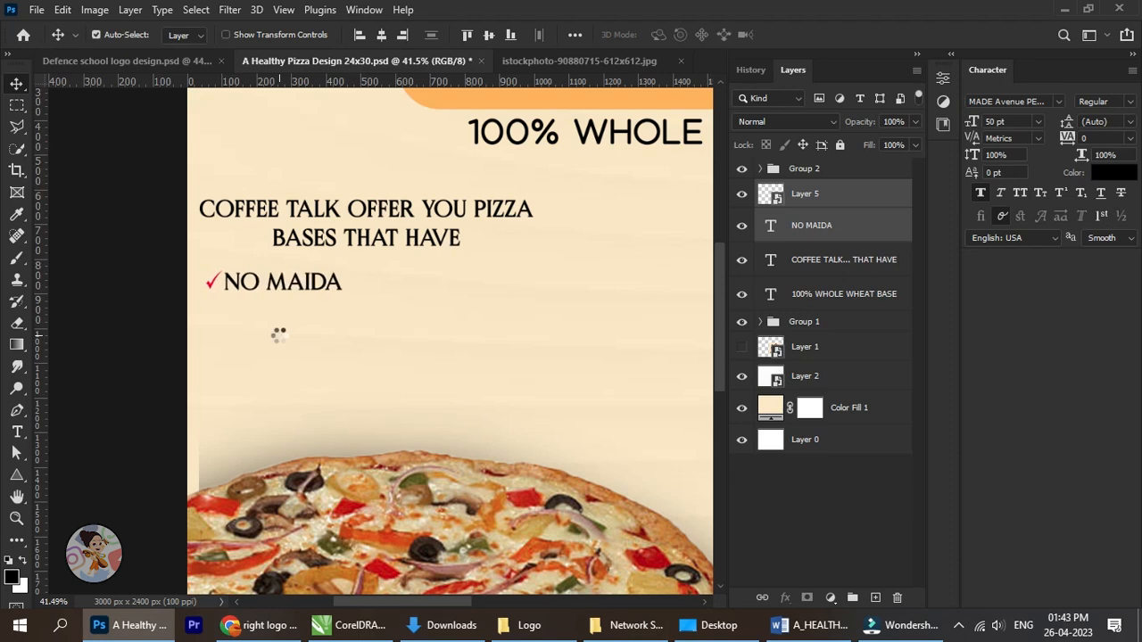
click(127, 317)
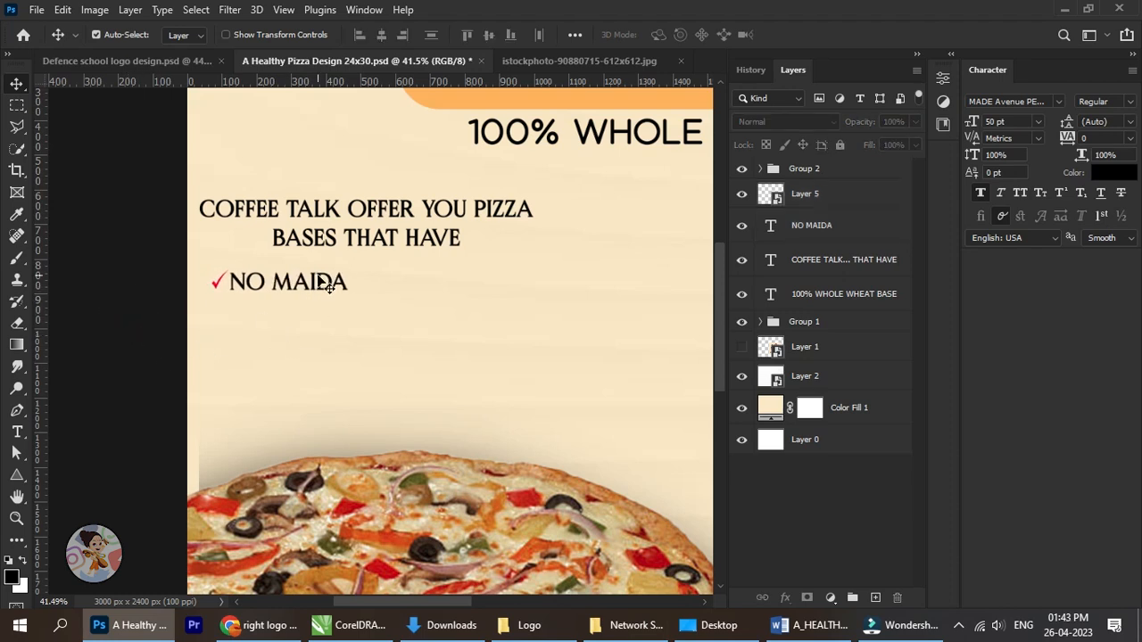
Enlarge the check mark and NO MAIDA text together proportionally to about 107.39% with Free Transform.
right_click(319, 282)
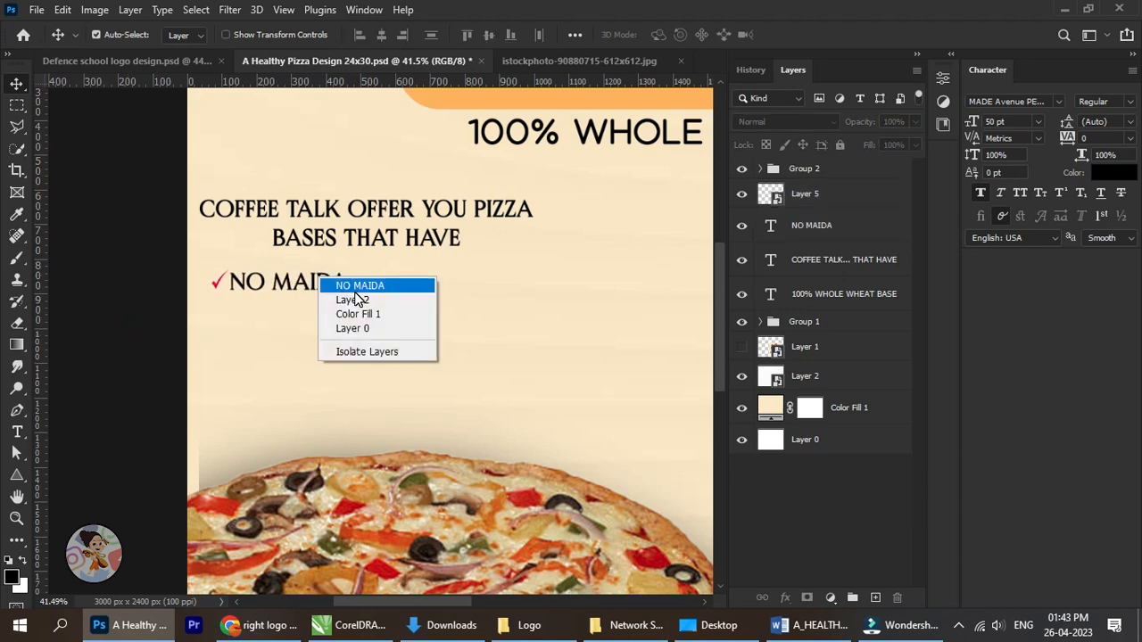
click(790, 196)
click(803, 198)
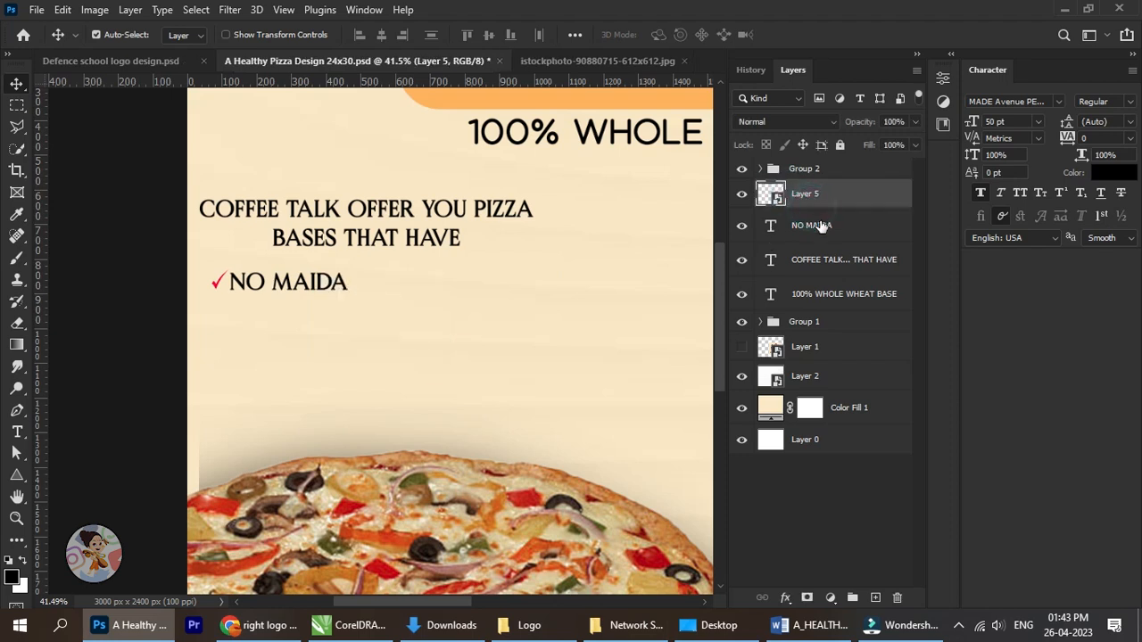
ctrl+click(820, 226)
key(ctrl+t)
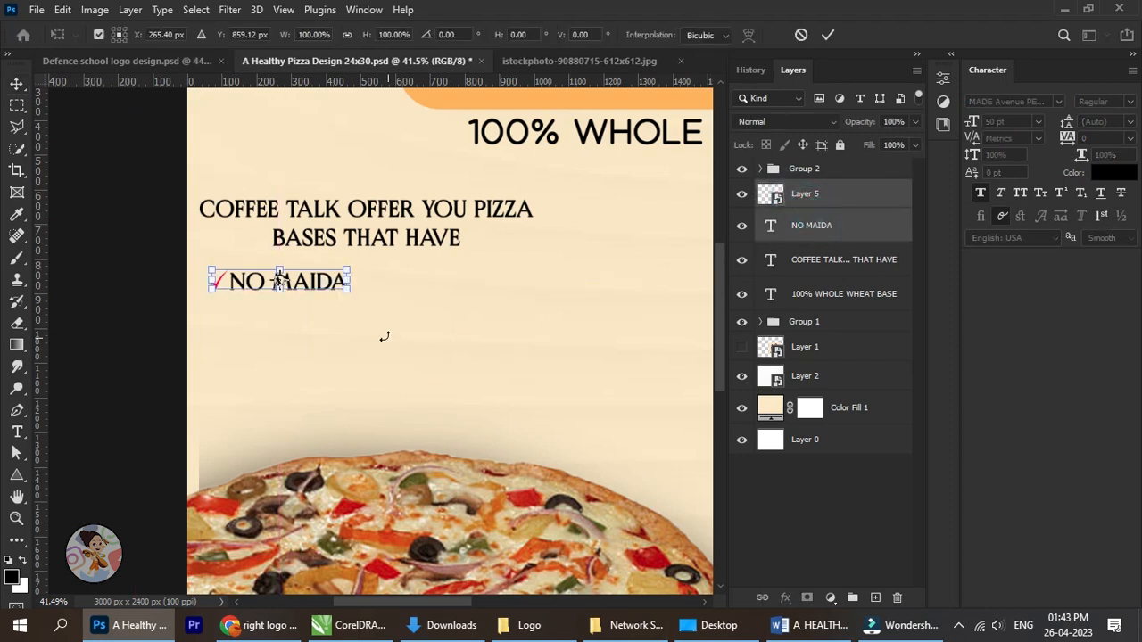
scroll(354, 293, down, 5)
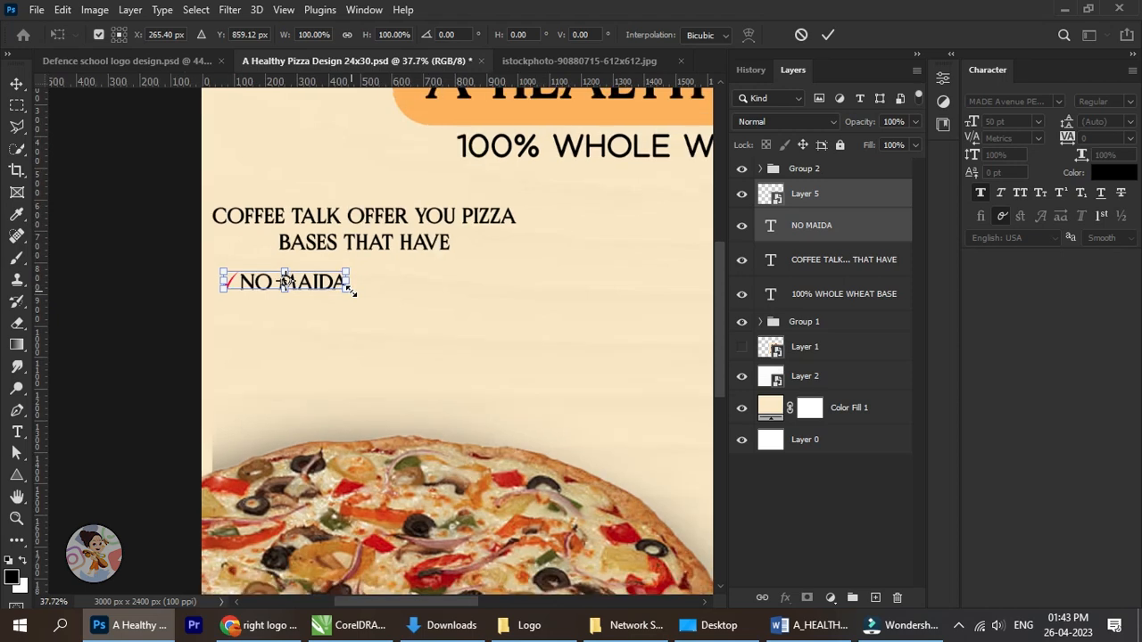
scroll(329, 285, up, 5)
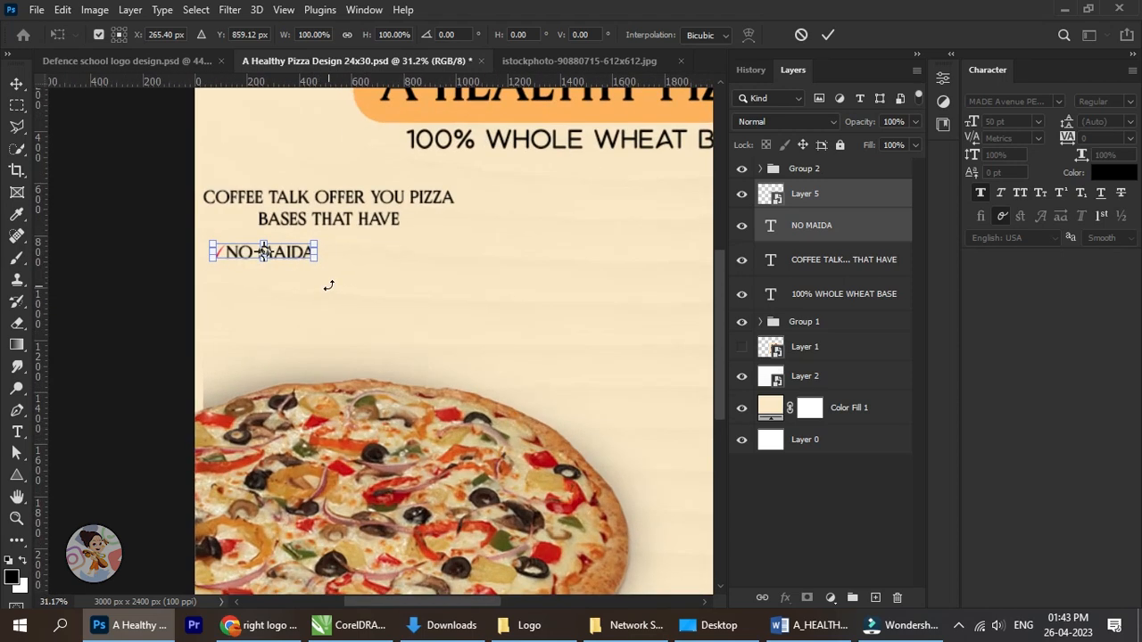
drag(321, 256, 334, 254)
click(828, 37)
Duplicate the check mark and NO MAIDA layers together.
scroll(439, 230, down, 3)
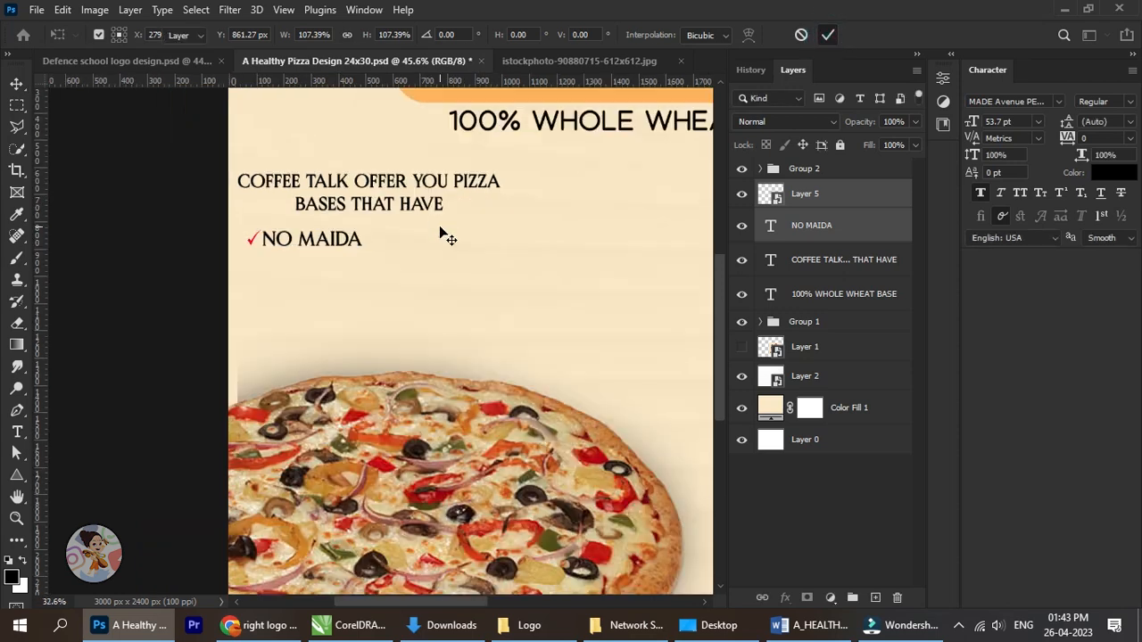
scroll(439, 261, right, 1)
scroll(314, 284, up, 2)
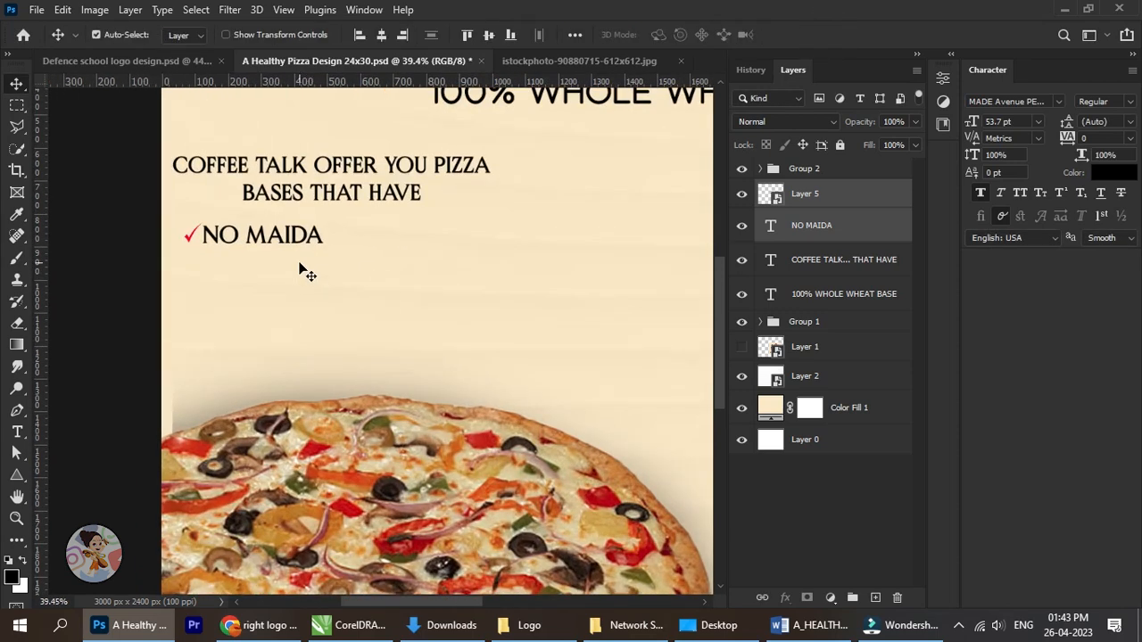
key(ctrl)
key(ctrl+j)
key(ctrl+j)
key(ctrl+j)
key(ctrl+j)
key(ctrl+j)
key(ctrl+j)
key(ctrl+j)
key(ctrl+j)
key(ctrl+j)
key(ctrl+j)
key(ctrl+j)
key(ctrl+j)
key(ctrl+j)
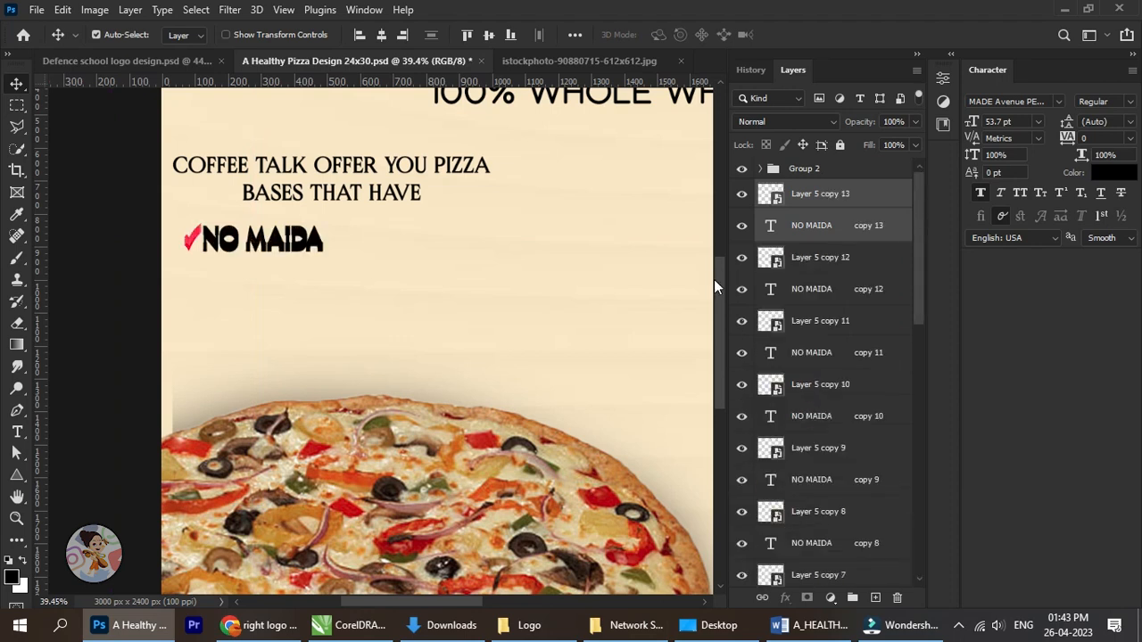
Undo the surplus duplicates until only one copy of the check mark and NO MAIDA layers is left.
key(ctrl+z)
key(ctrl+z)
key(ctrl+z)
key(ctrl+z)
key(ctrl+z)
key(ctrl+z)
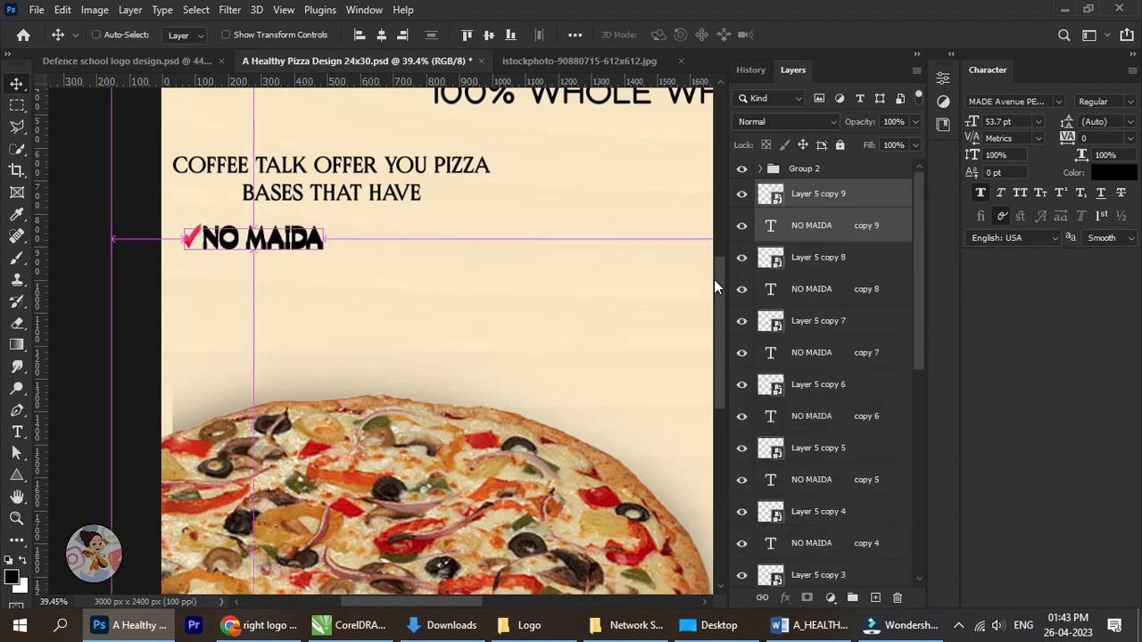
key(ctrl+z)
key(ctrl+z)
key(ctrl+z)
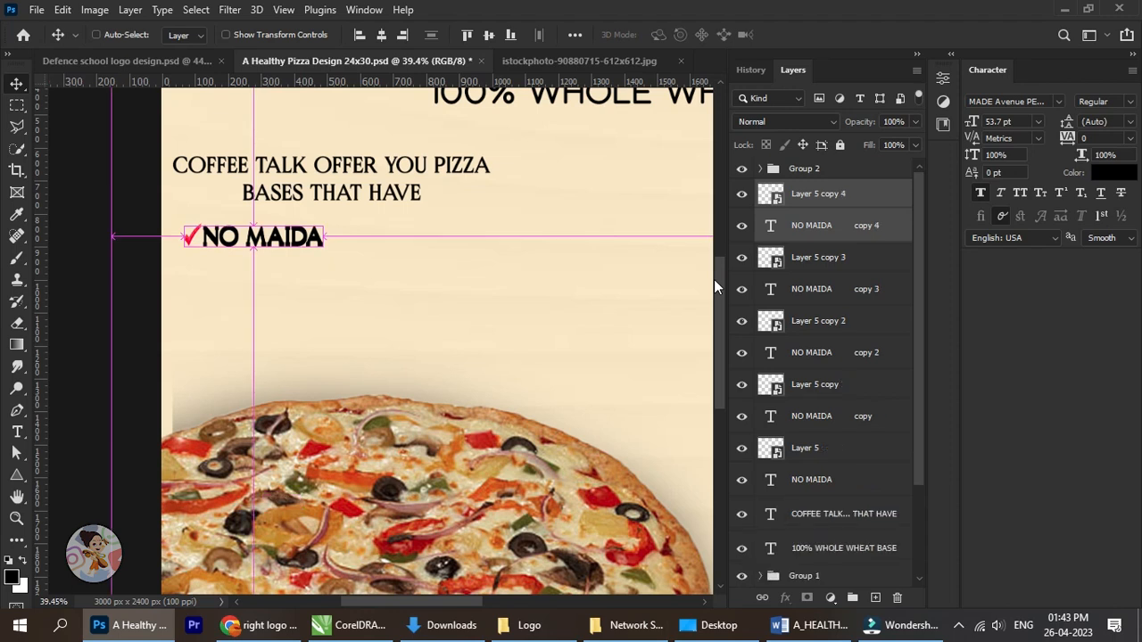
key(ctrl+z)
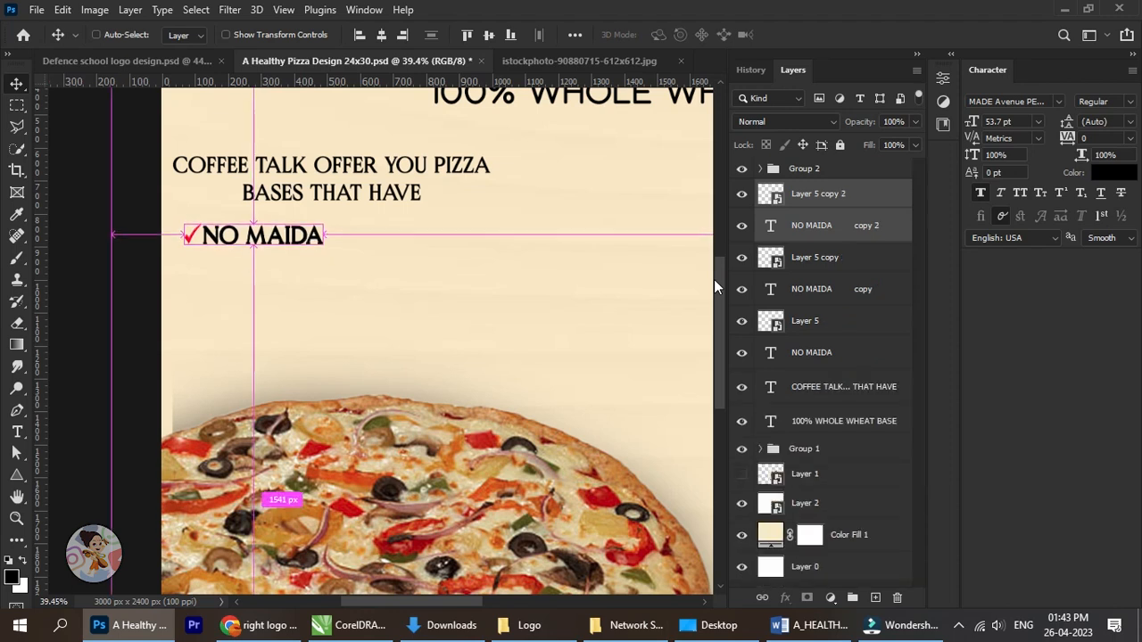
key(ctrl+z)
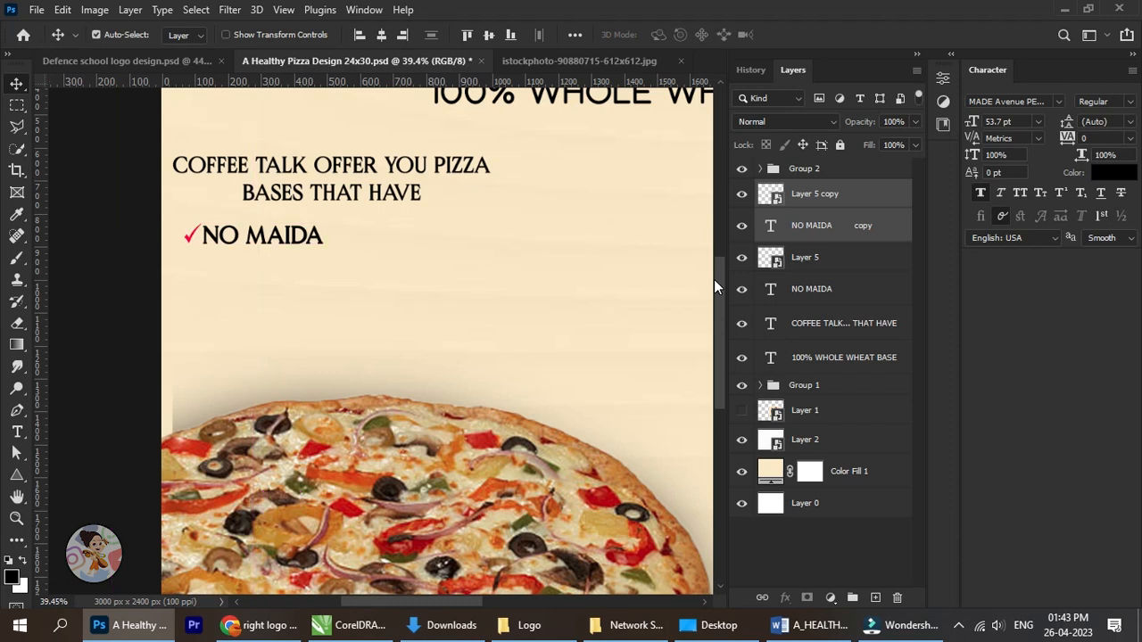
Move the copied check mark and text down to form a second line closely below the first NO MAIDA line.
key(shift+Down)
key(shift+Down)
key(shift+Down)
key(shift+Down)
key(shift+Down)
key(shift+Down)
key(shift+Down)
key(shift+Down)
key(shift+Down)
key(shift+Down)
key(shift+Down)
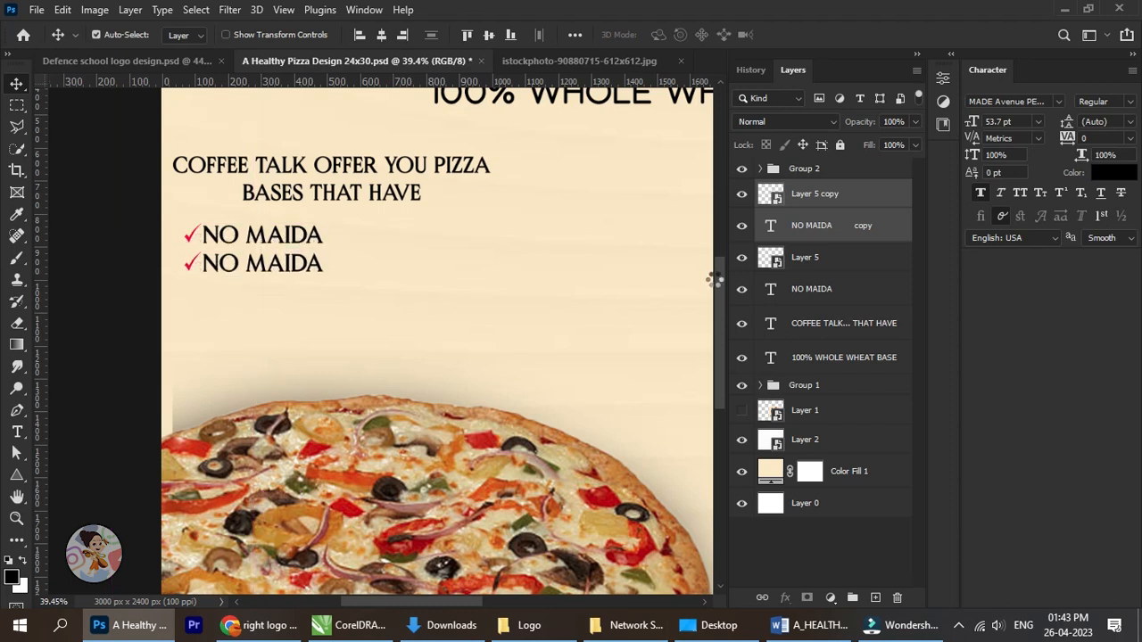
key(Down)
key(Down)
key(Down)
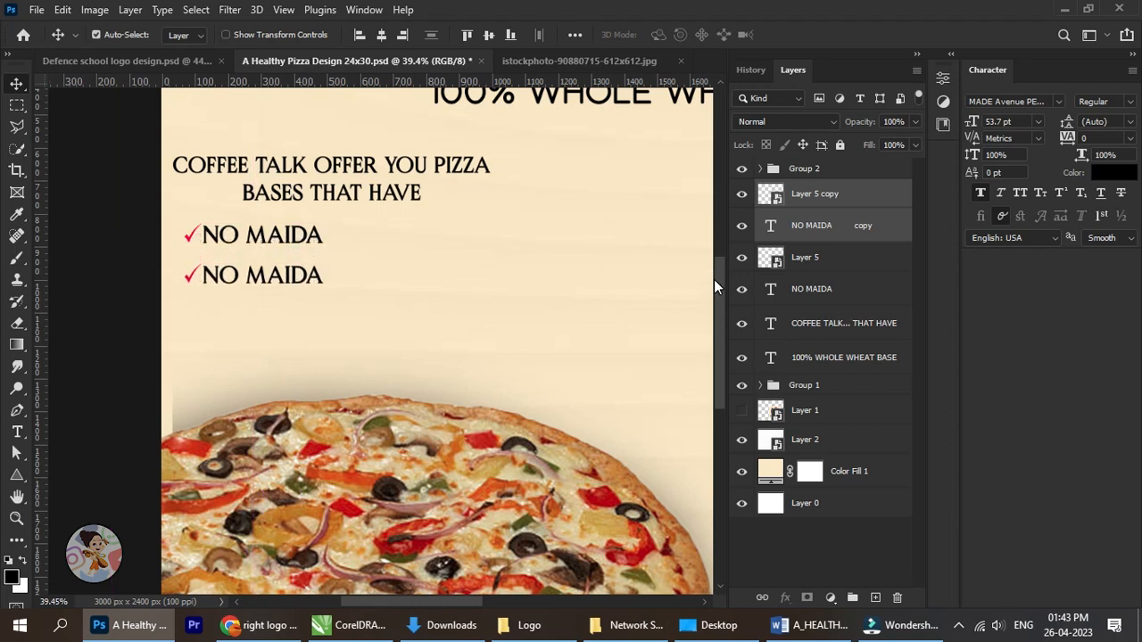
key(shift+Up)
key(shift+Up)
key(shift+Up)
Replace the text of the second list line with "NO REFINED OIL".
scroll(214, 282, up, 3)
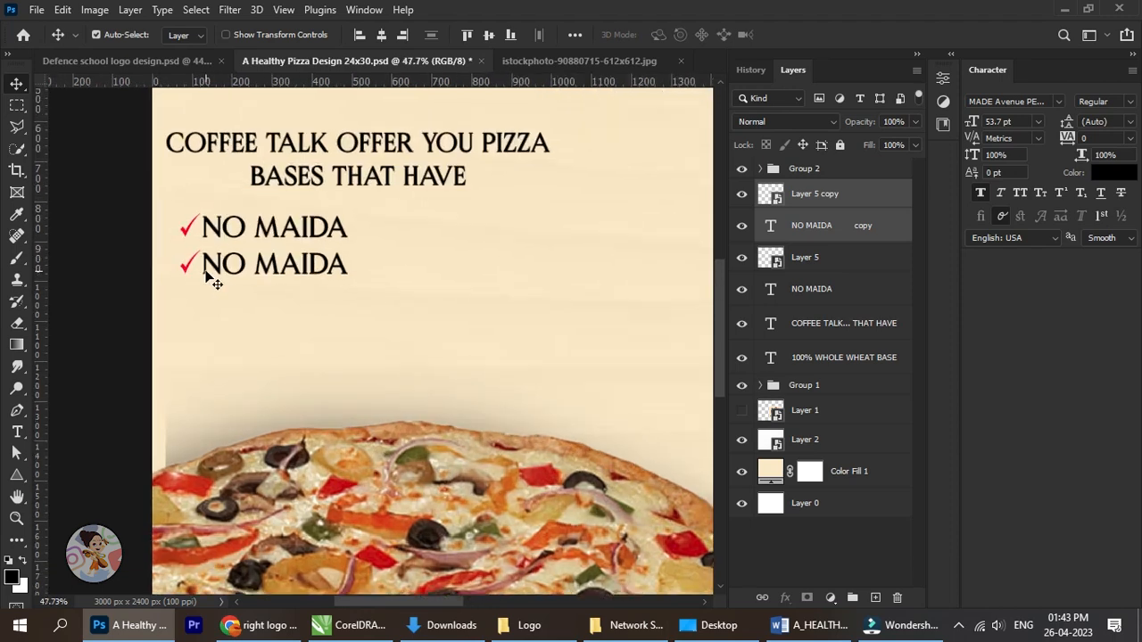
right_click(242, 279)
click(286, 285)
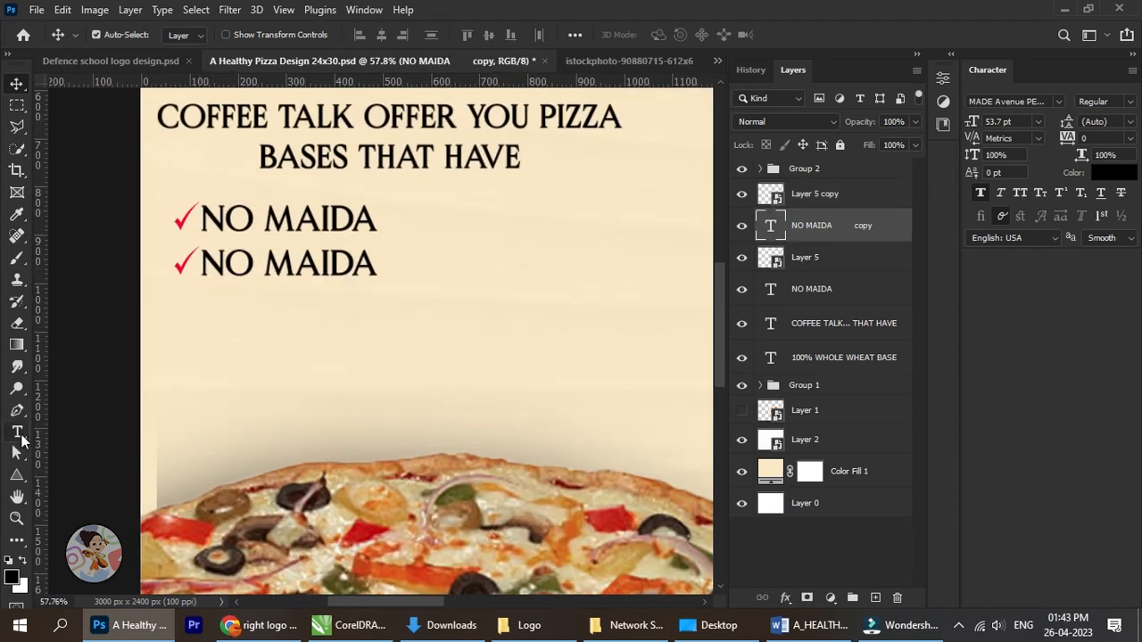
click(17, 432)
click(358, 267)
key(ctrl+a)
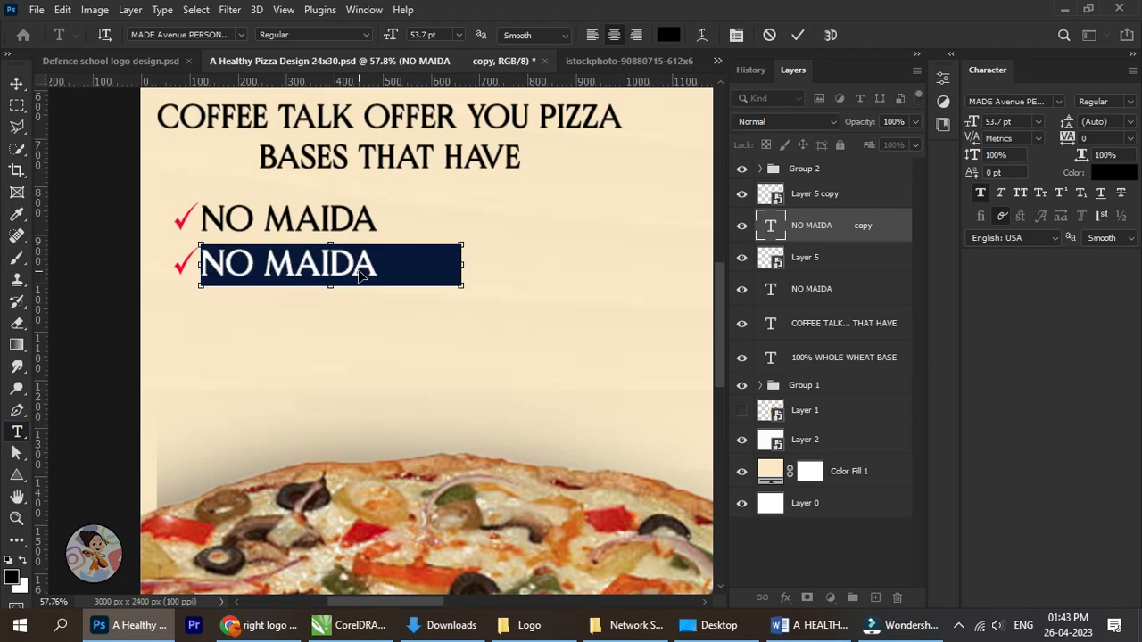
text(NO REFINED OIL)
click(17, 83)
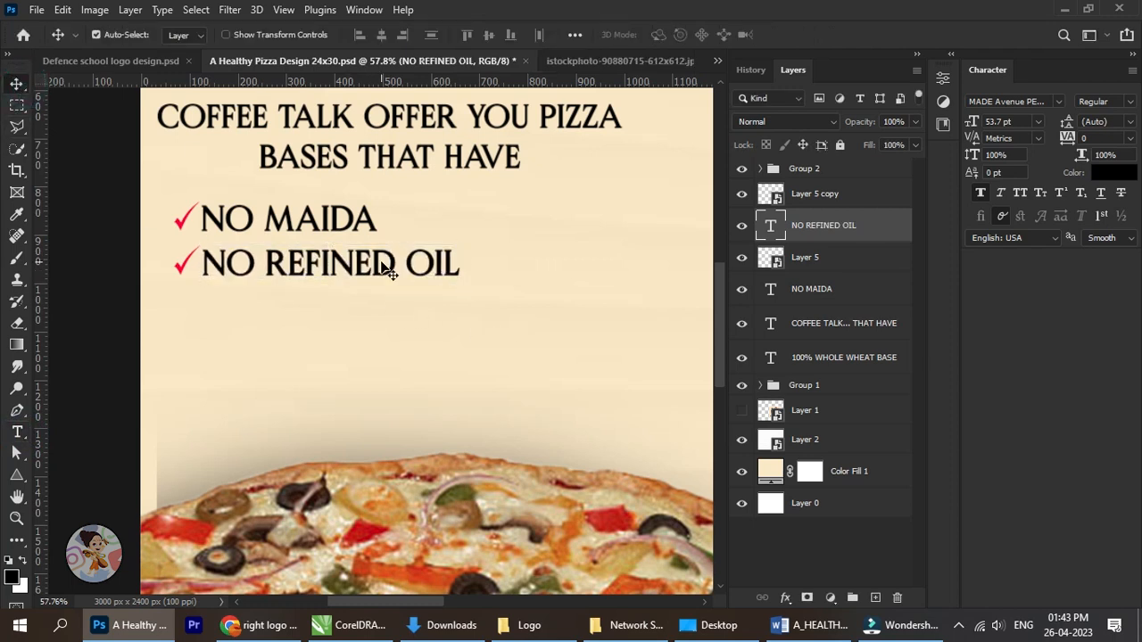
Select the second list line's check mark and NO REFINED OIL layers together.
scroll(379, 266, down, 3)
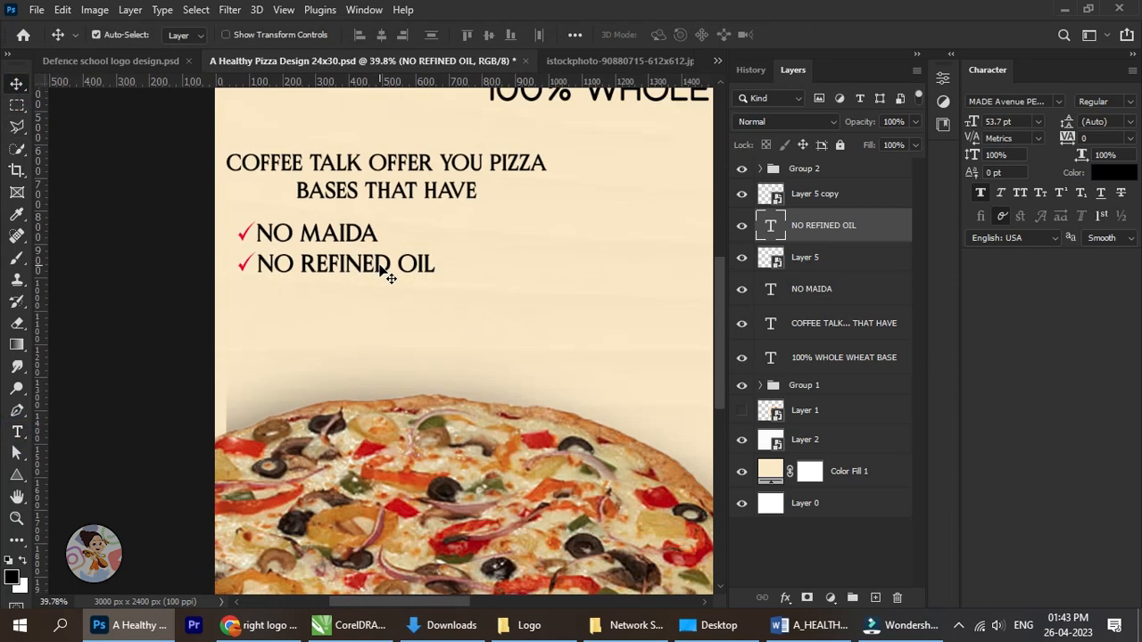
shift+click(830, 261)
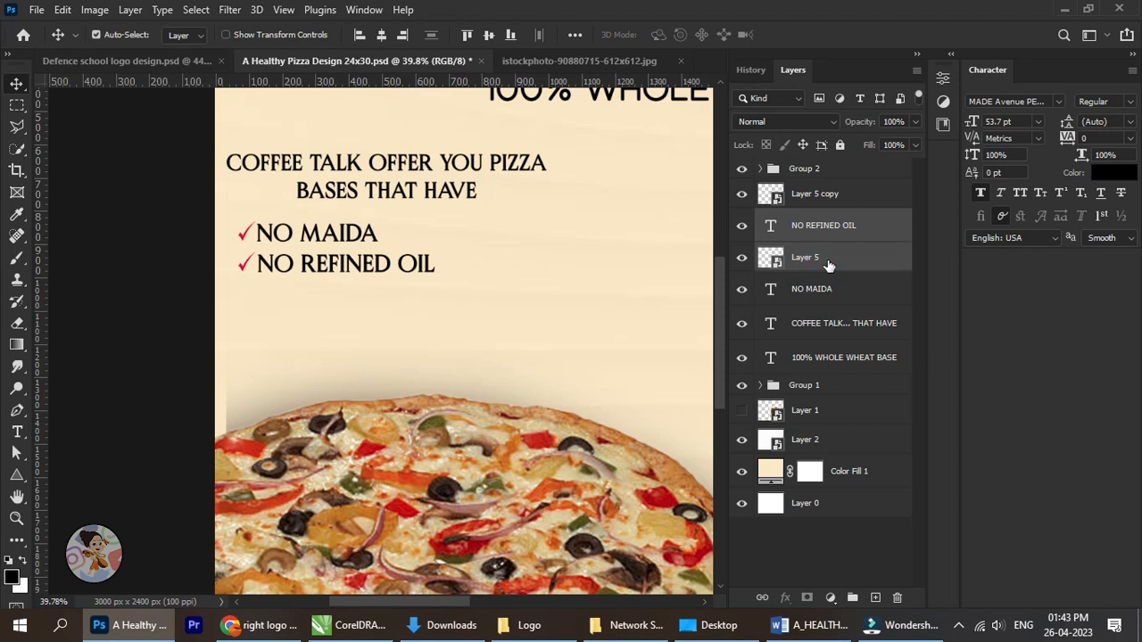
click(849, 225)
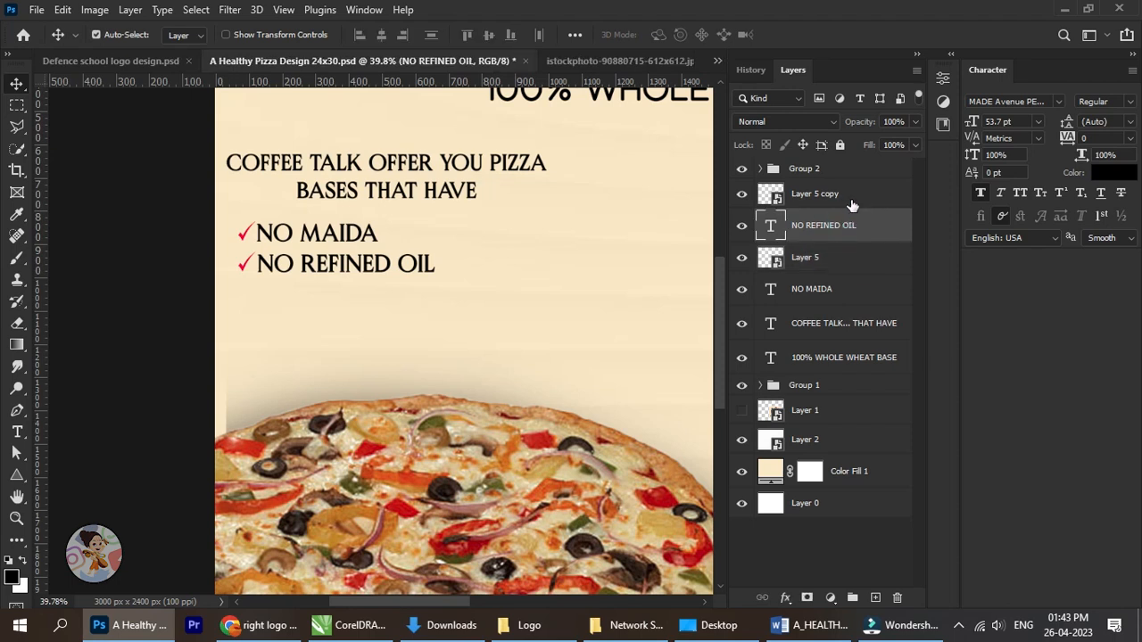
ctrl+click(851, 204)
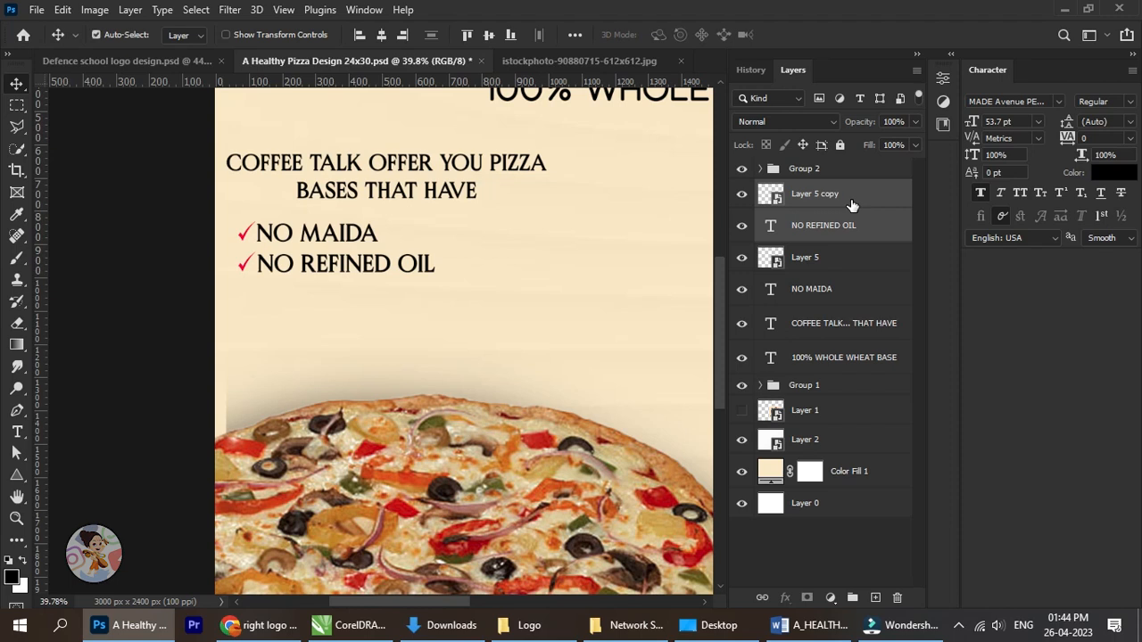
key(2)
key(2)
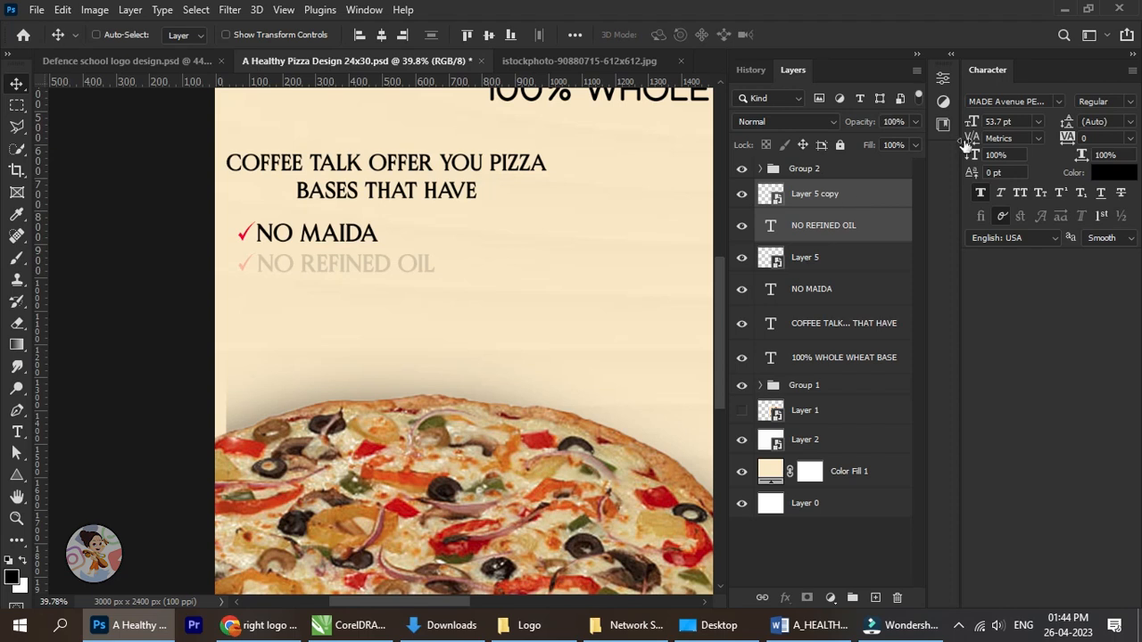
key(0)
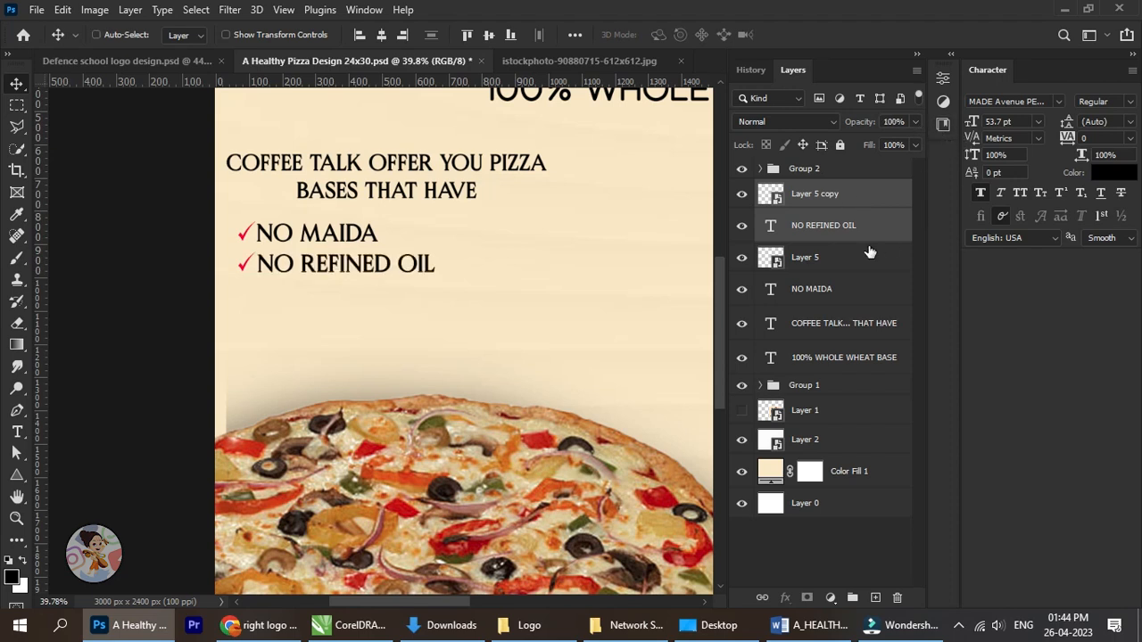
Nudge the second list line and its check mark slightly up, closer to the NO MAIDA line.
key(Down)
key(Down)
key(Down)
key(Down)
key(Down)
key(Down)
key(Down)
key(Down)
key(Down)
key(Down)
key(Down)
key(Down)
key(ctrl+z)
key(ctrl+z)
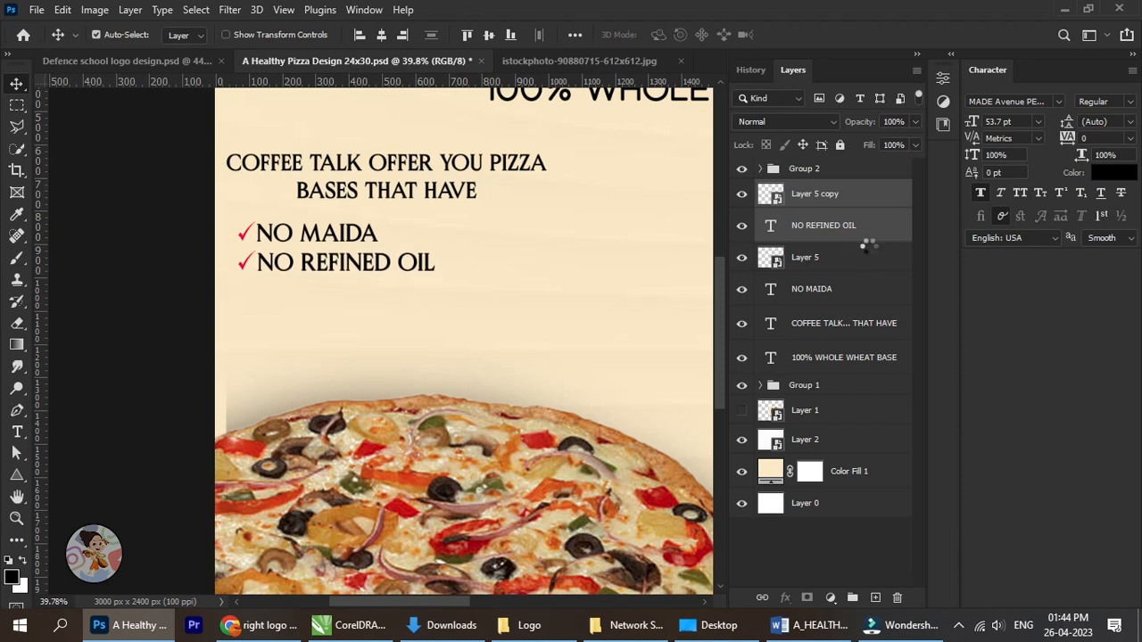
key(Up)
key(Up)
Duplicate the NO REFINED OIL line with its check mark and place the copy directly below as a third line.
key(ctrl+j)
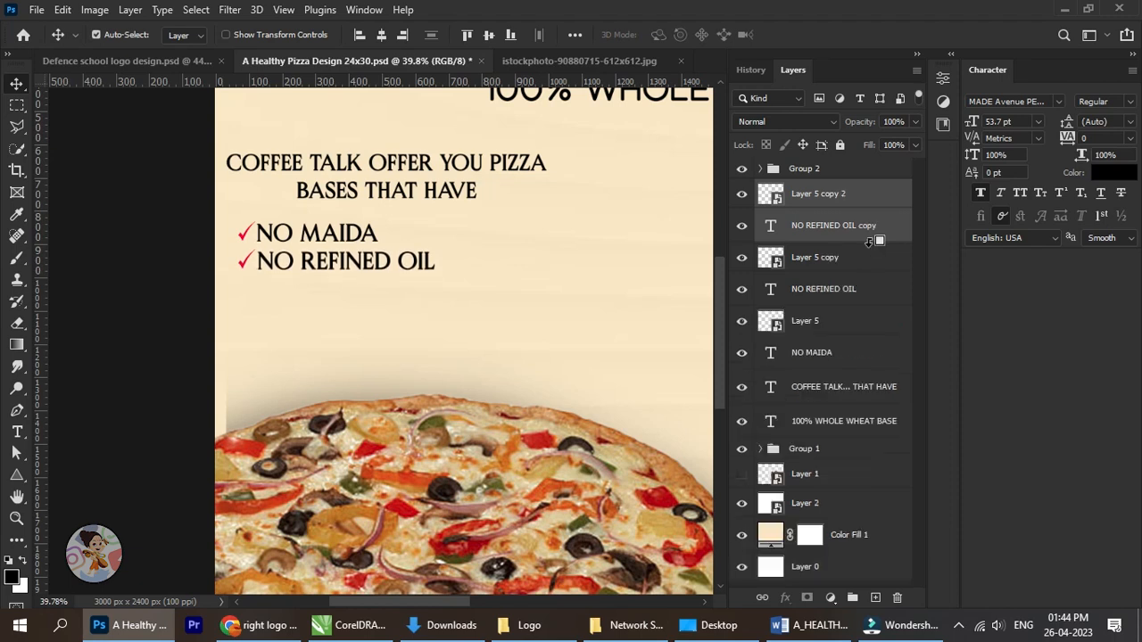
key(shift+Down)
key(shift+Down)
key(shift+Down)
key(shift+Down)
key(shift+Down)
key(Down)
key(Down)
key(Down)
key(Down)
key(Down)
key(Down)
key(Down)
key(Down)
key(Down)
key(Down)
key(Down)
key(Down)
key(Down)
key(Down)
key(Down)
key(Down)
key(Down)
key(Down)
key(Down)
key(Down)
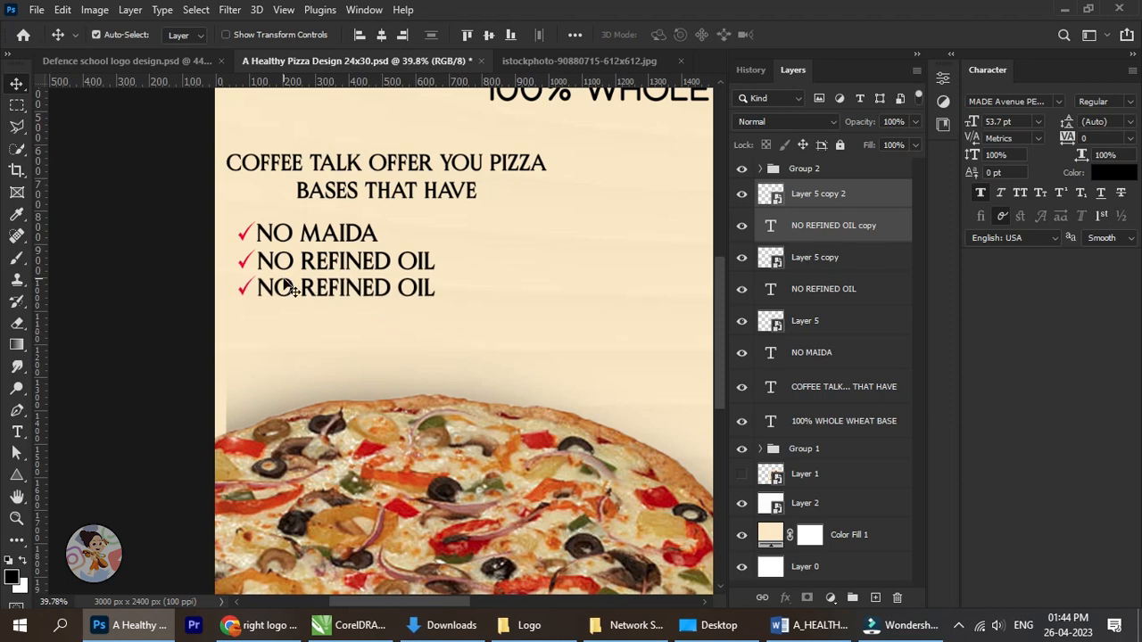
Replace the text of the third list line with "NO WHITE SALT".
scroll(287, 285, up, 2)
click(18, 432)
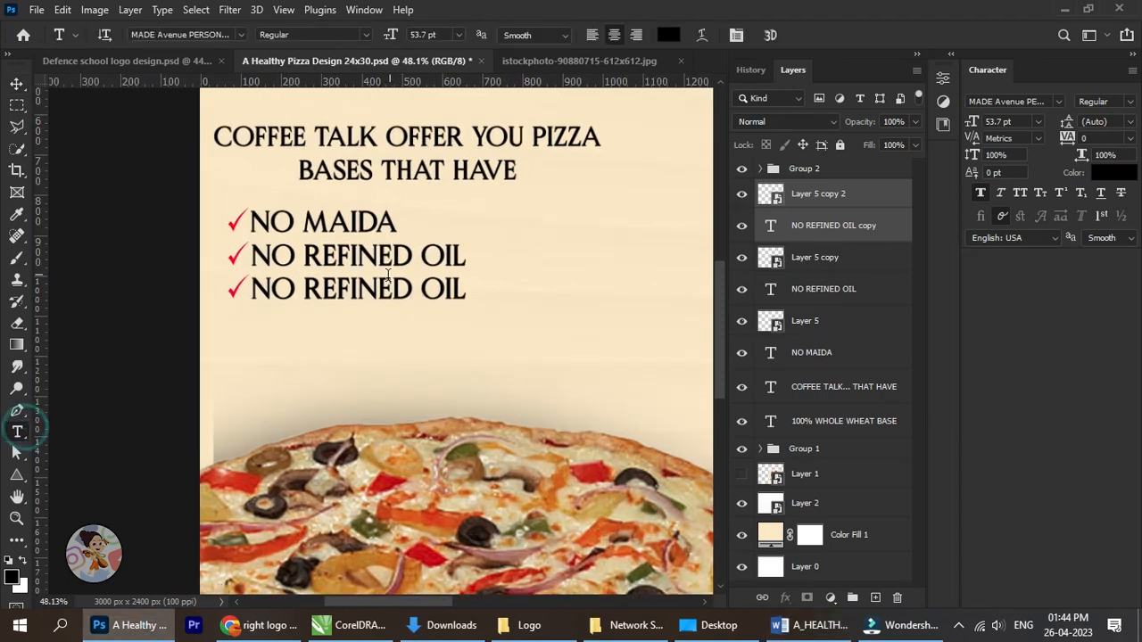
click(383, 286)
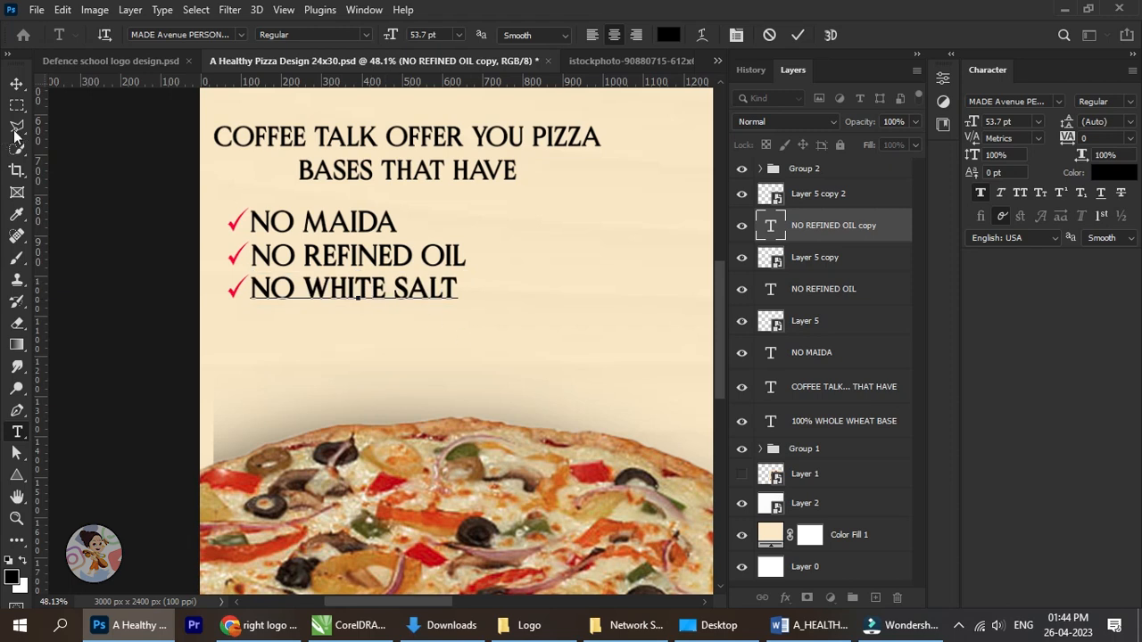
click(16, 83)
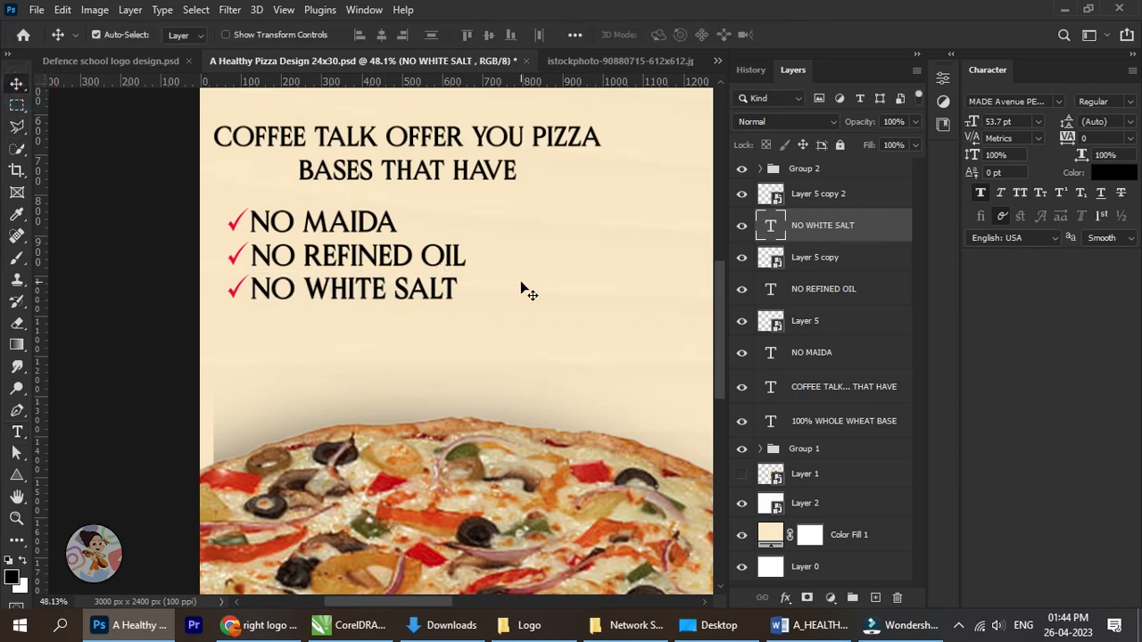
Select the third line's check mark and NO WHITE SALT layers together and fine-tune their vertical spacing.
ctrl+click(832, 202)
key(Down)
key(Down)
key(Down)
key(Down)
key(Down)
key(Down)
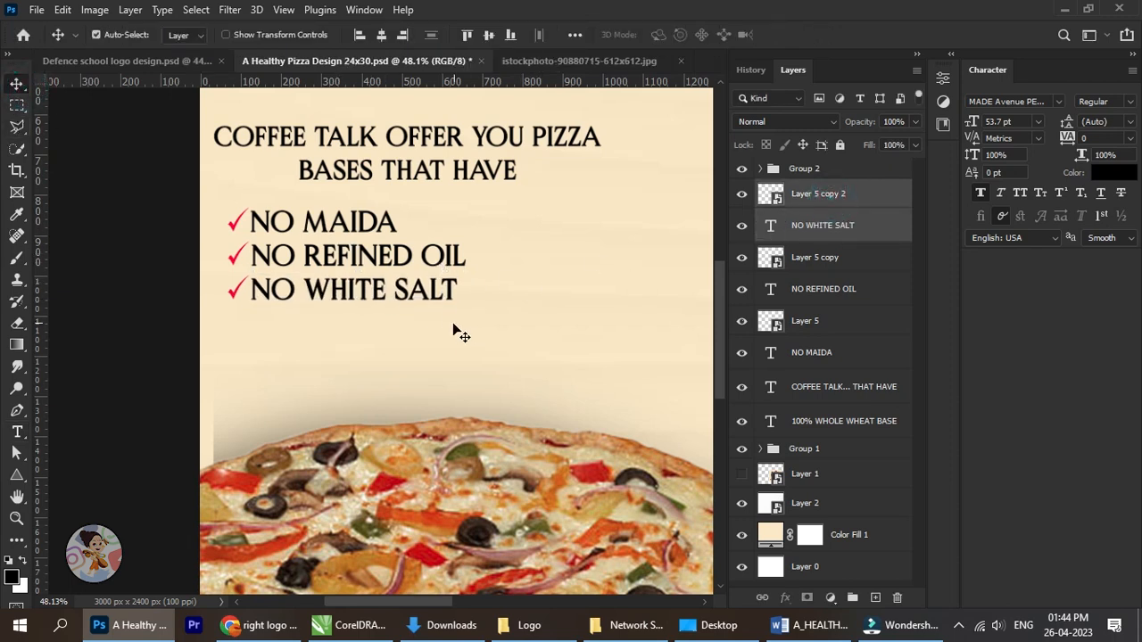
key(Up)
key(Up)
key(Up)
key(Up)
Duplicate the NO WHITE SALT line with its check mark and move the copy down as a fourth line.
key(ctrl+j)
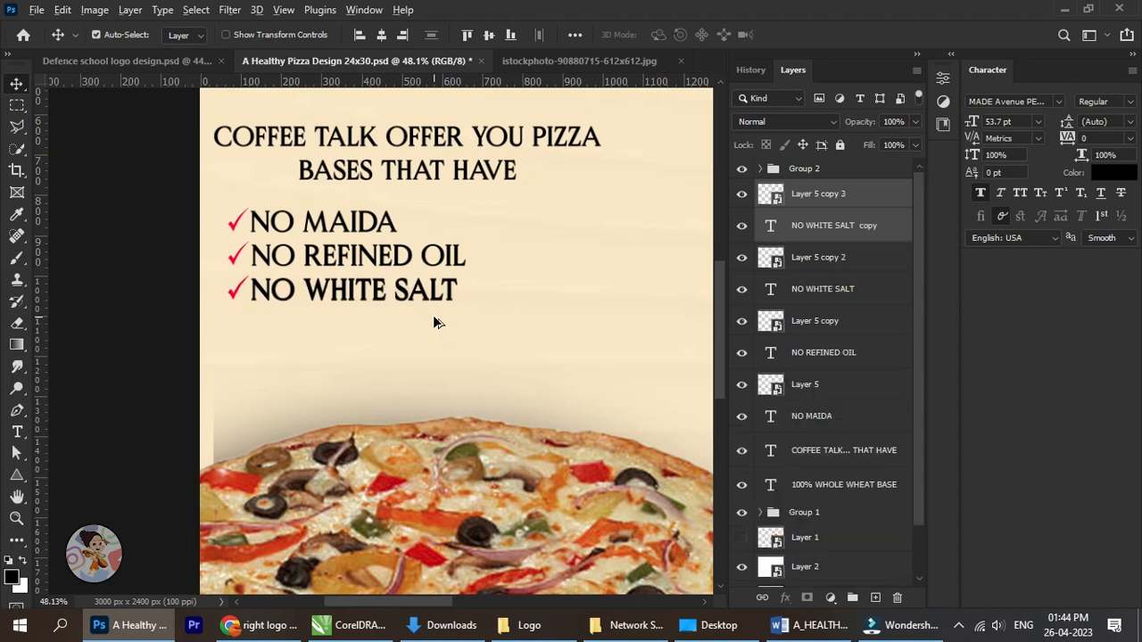
key(shift+Down)
key(shift+Down)
key(shift+Down)
key(shift+Down)
key(shift+Down)
key(shift+Down)
key(shift+Down)
key(shift+Down)
key(shift+Down)
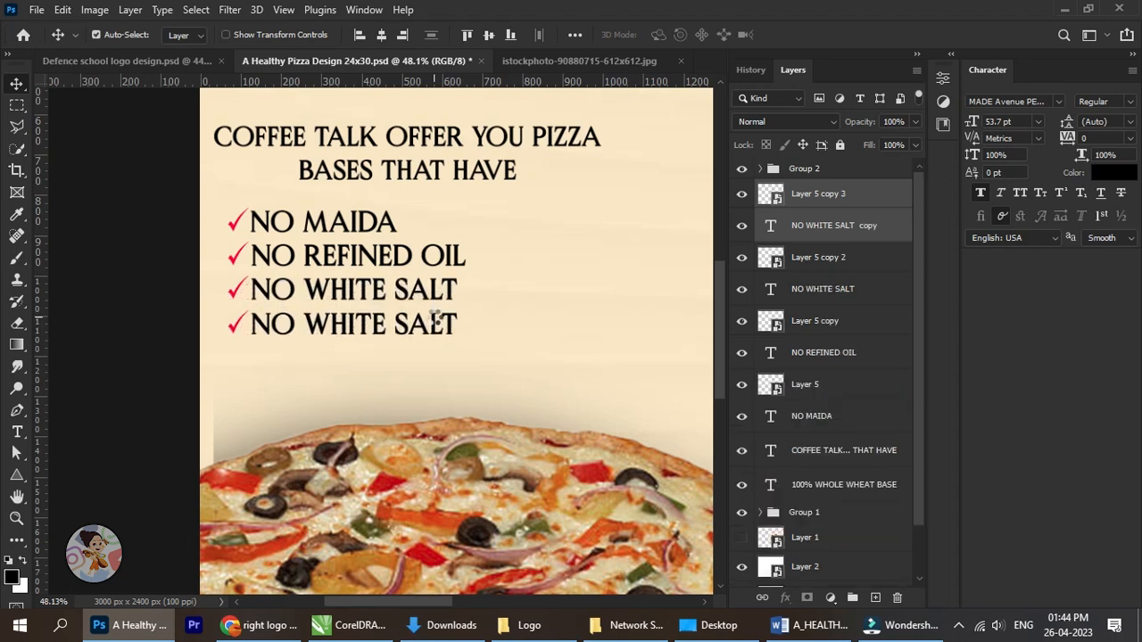
Replace the fourth line's text with "NO WHITE SUGAR" and shift it right to start beside its check mark.
key(t)
click(397, 339)
key(ctrl+a)
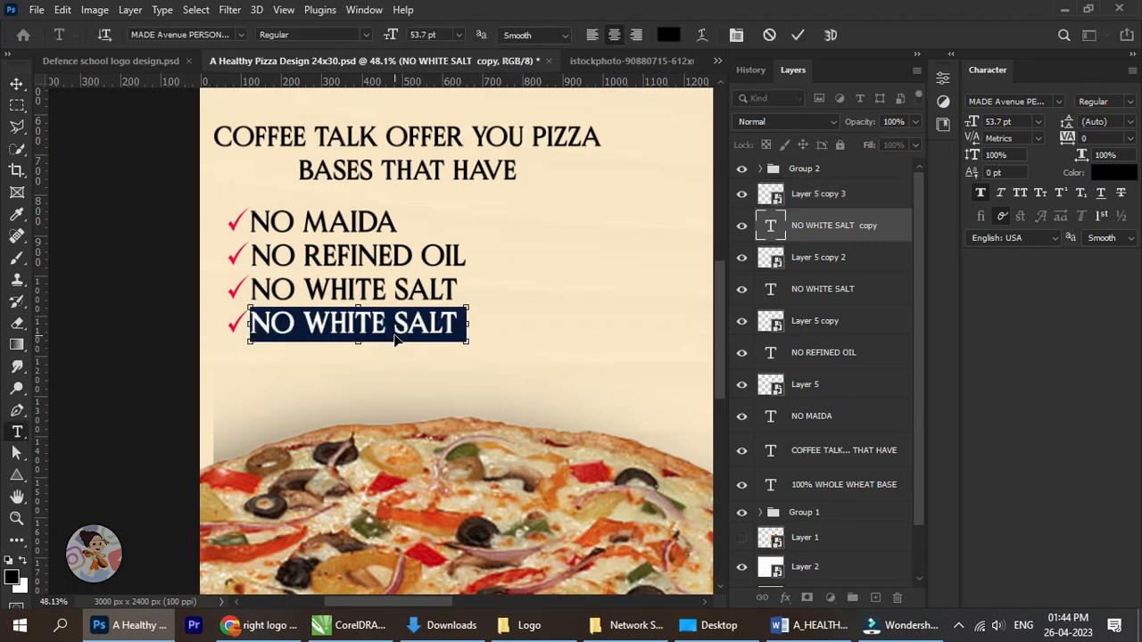
text(NO WHITE SUGAR)
click(12, 85)
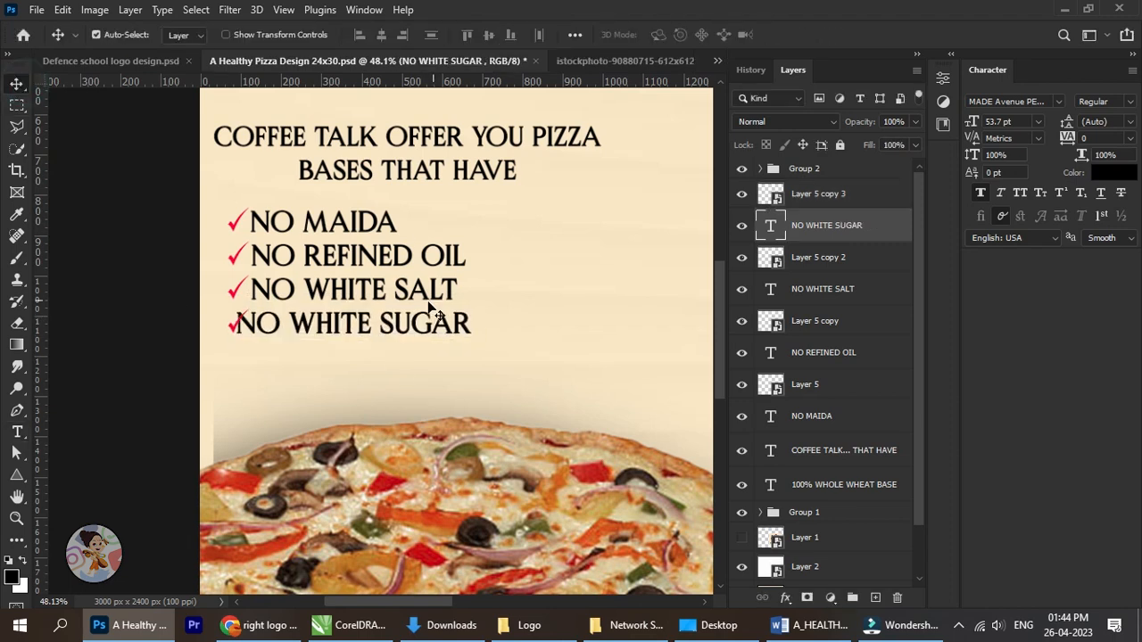
drag(422, 314, 435, 314)
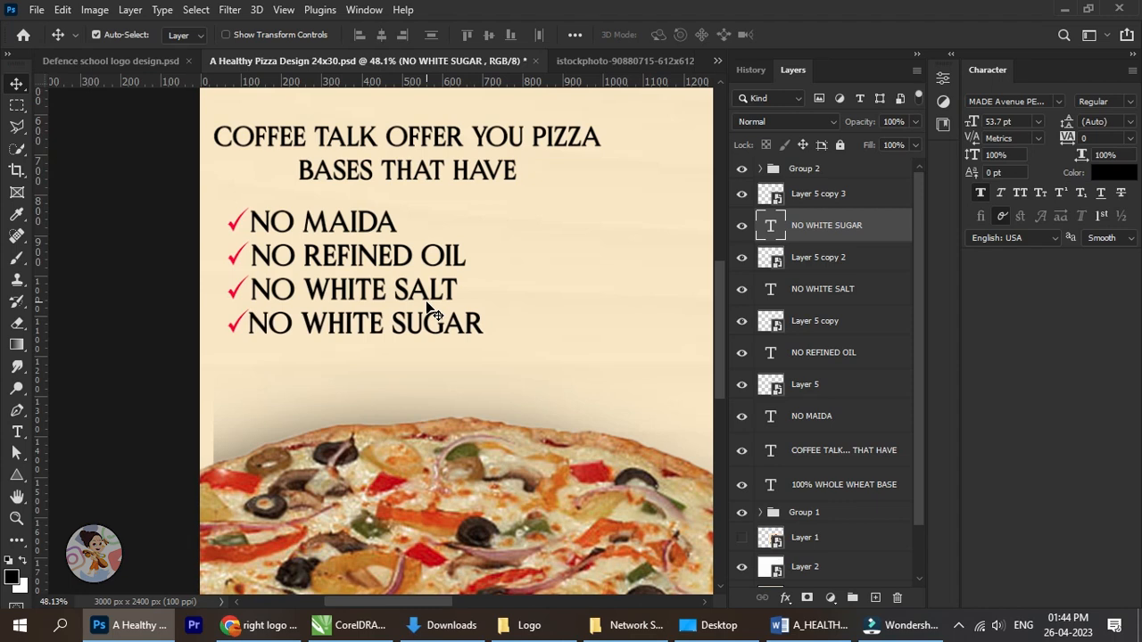
Group the check mark and text layers of all four list lines.
scroll(435, 314, down, 3)
drag(236, 325, 197, 312)
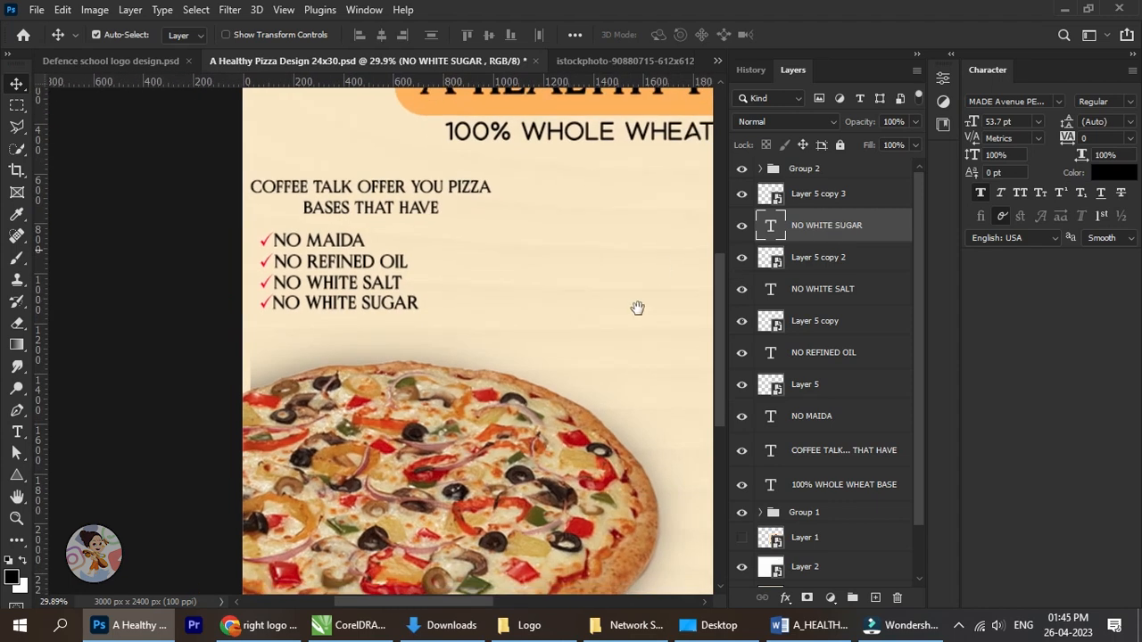
scroll(581, 337, down, 3)
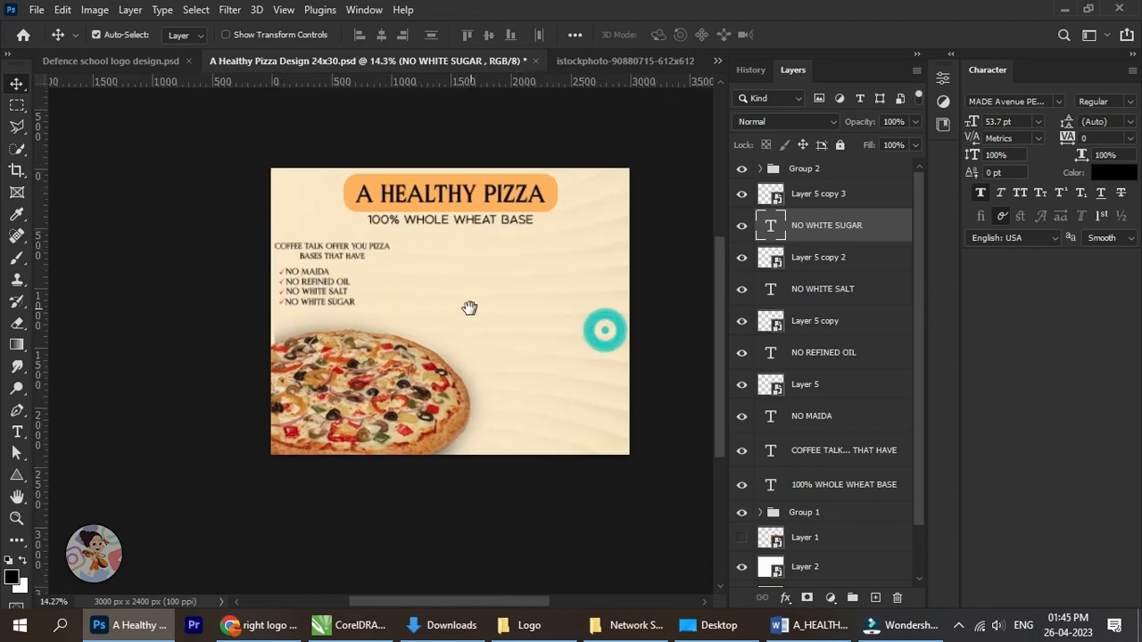
scroll(469, 308, up, 2)
drag(488, 314, 474, 314)
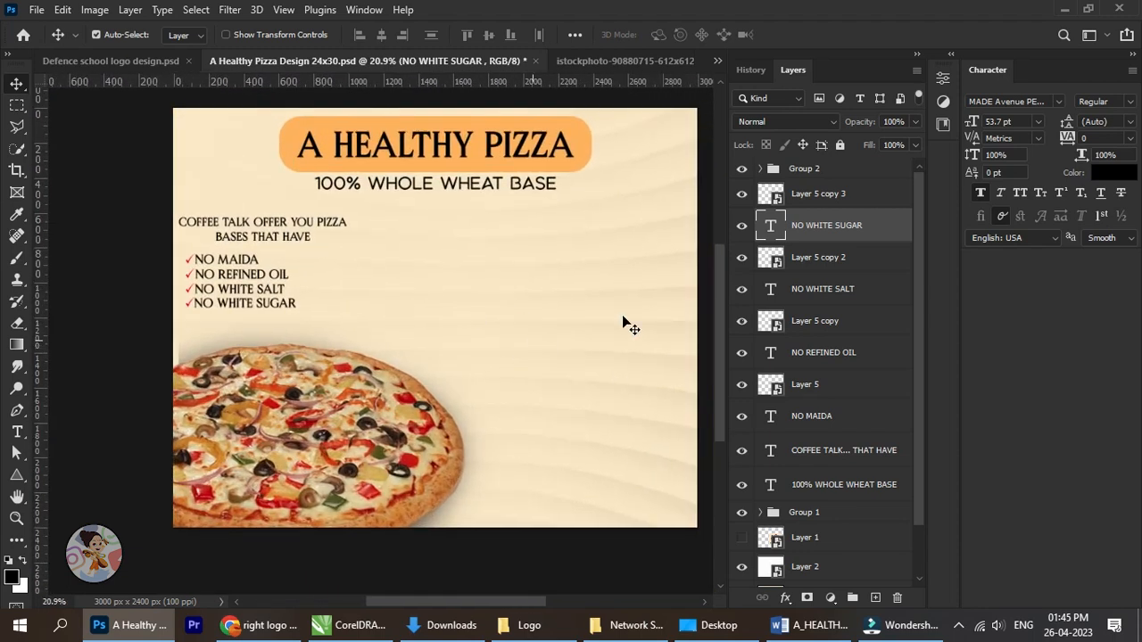
ctrl+click(814, 193)
ctrl+click(829, 258)
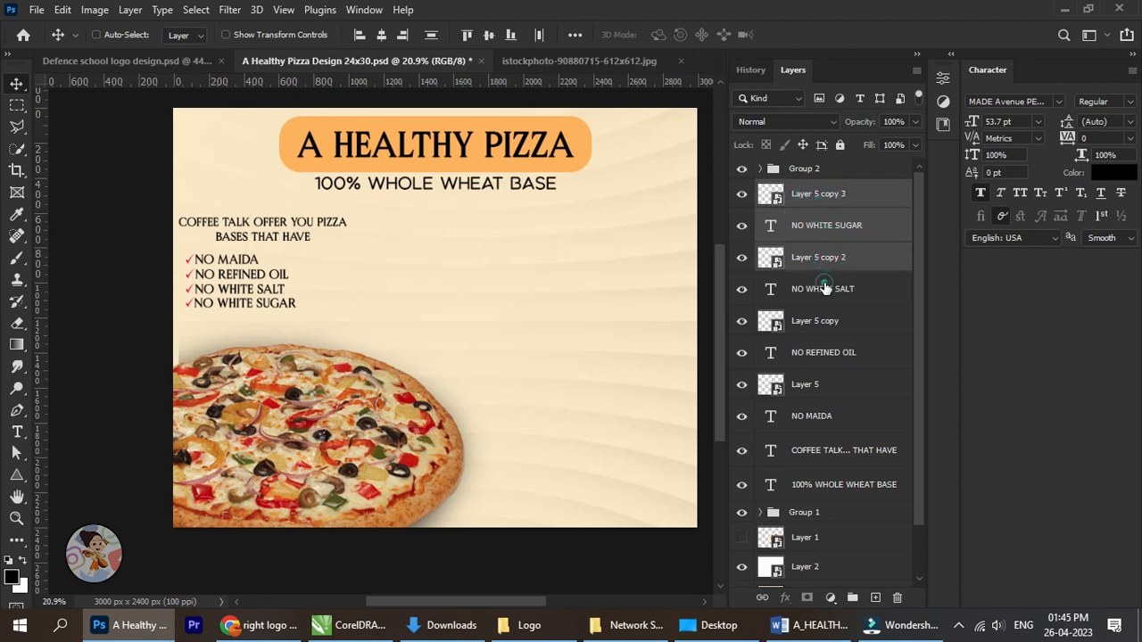
ctrl+click(822, 289)
ctrl+click(816, 320)
ctrl+click(822, 353)
ctrl+click(826, 380)
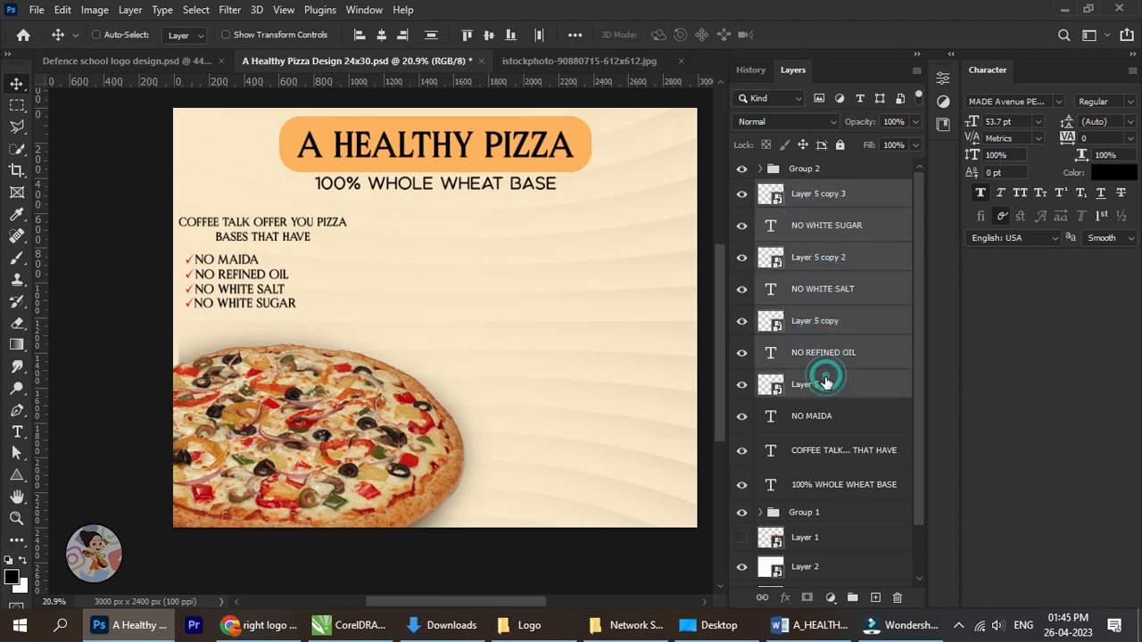
ctrl+click(826, 398)
ctrl+click(819, 391)
ctrl+click(823, 404)
key(ctrl+g)
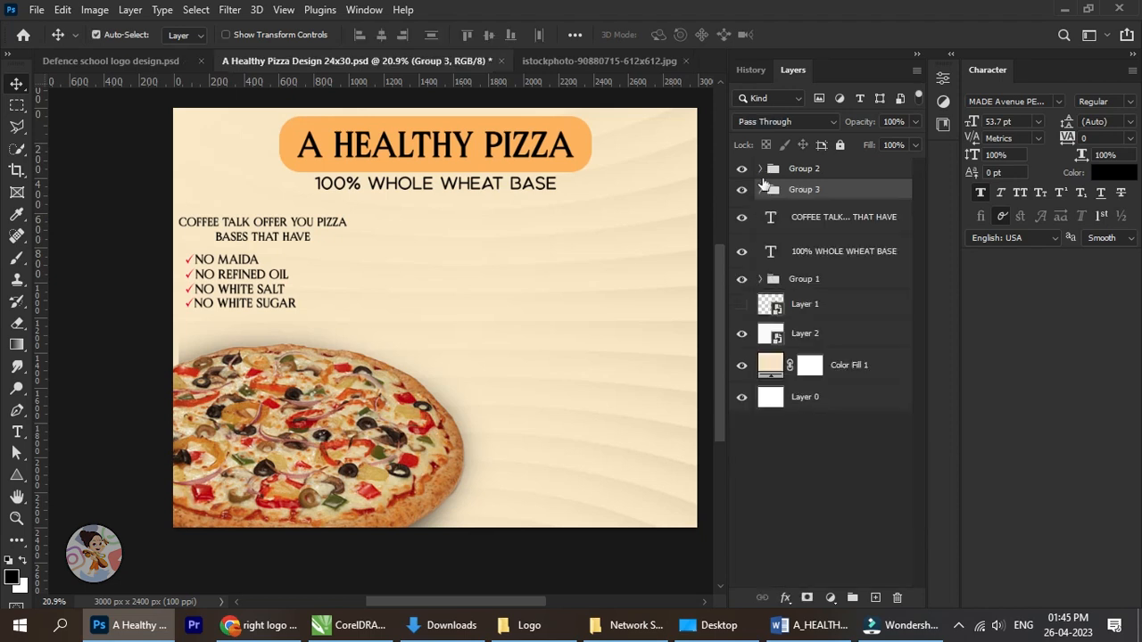
Identify the new list group by toggling its visibility and fine-tune its vertical position beneath the BASES THAT HAVE text.
click(741, 190)
click(742, 190)
key(shift+Down)
key(shift+Down)
key(shift+Down)
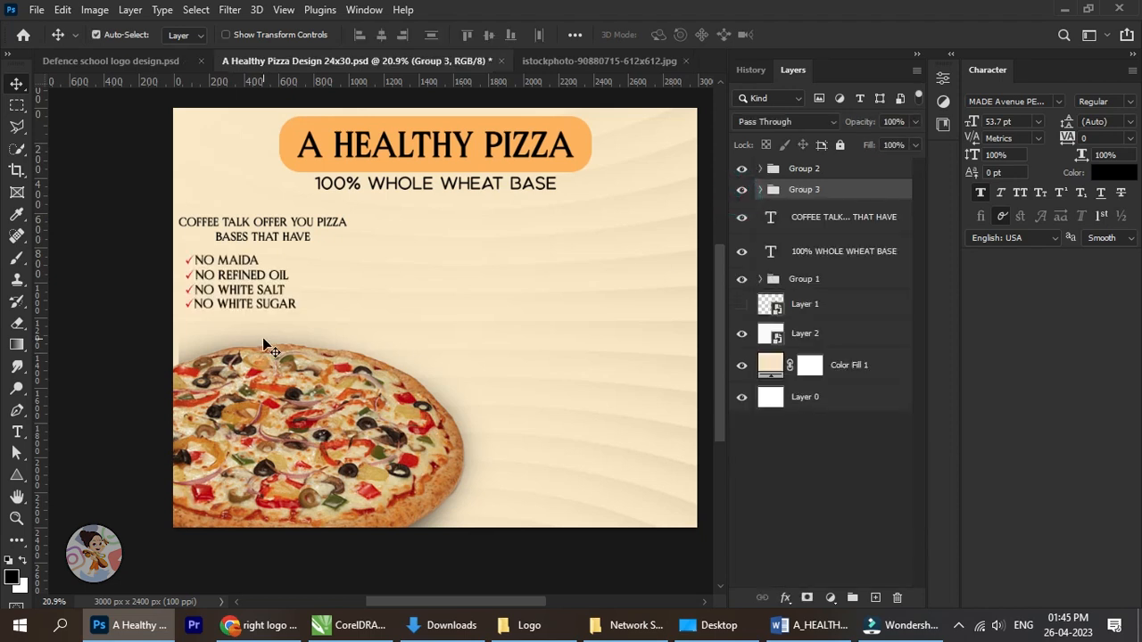
key(shift+Up)
key(shift+Up)
key(shift+Up)
key(shift+Up)
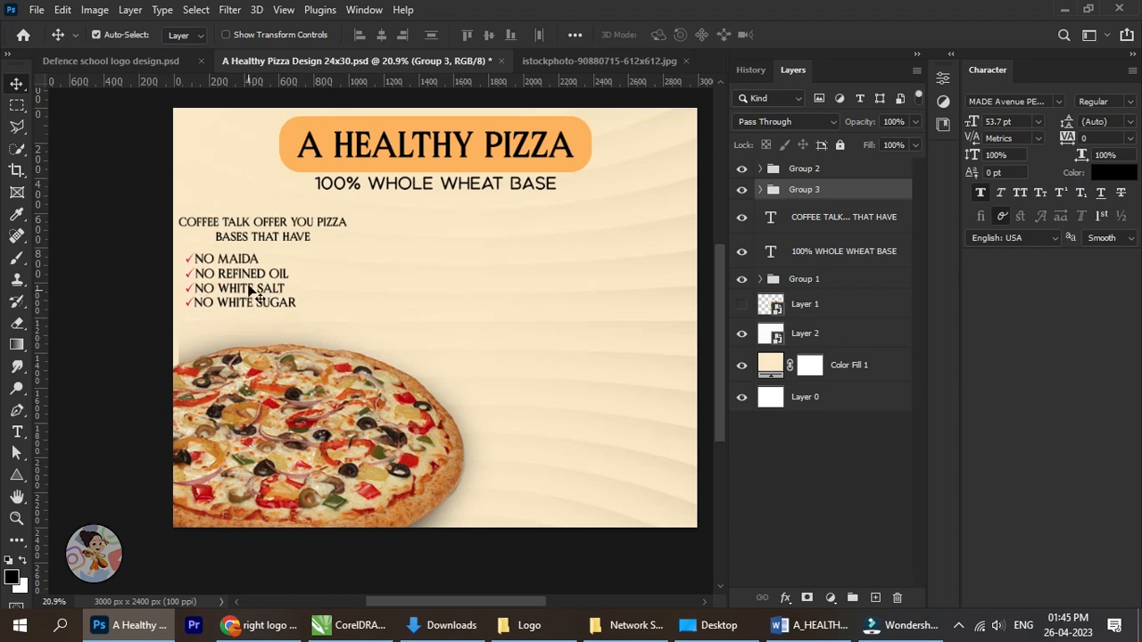
Review the whole poster layout and save the document.
scroll(249, 277, up, 2)
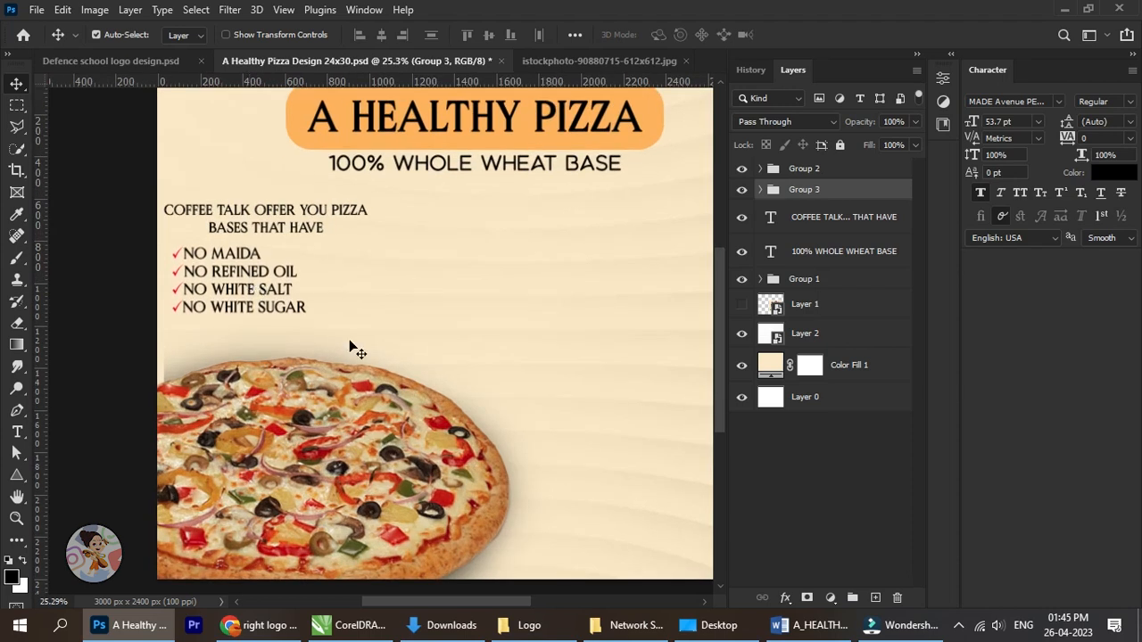
scroll(355, 350, down, 2)
drag(481, 363, 444, 357)
scroll(444, 356, up, 1)
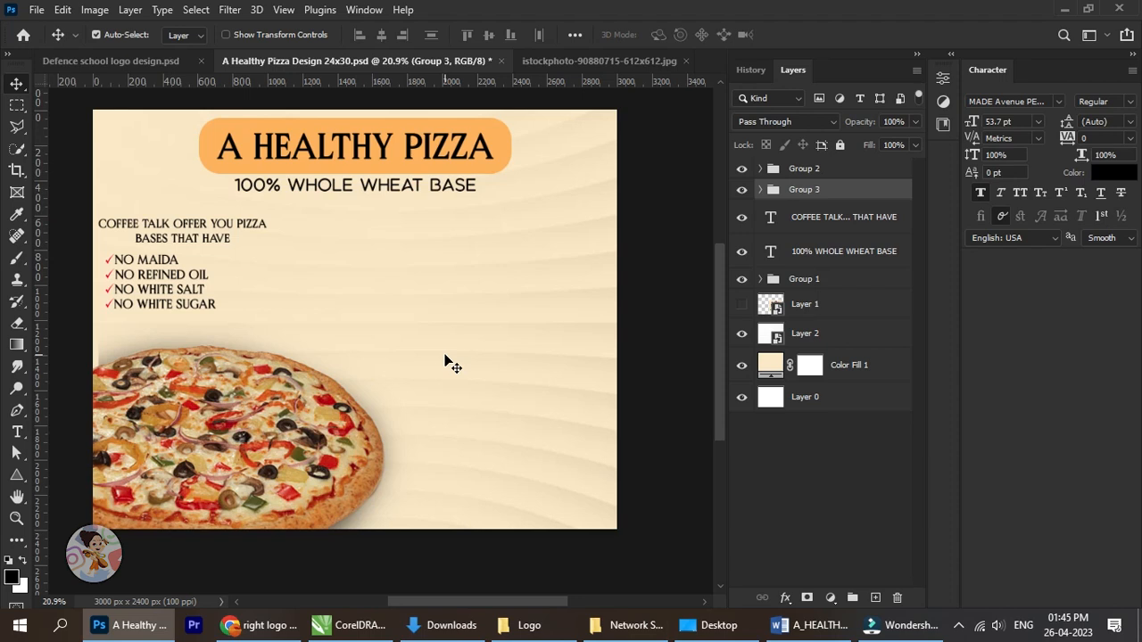
key(ctrl+s)
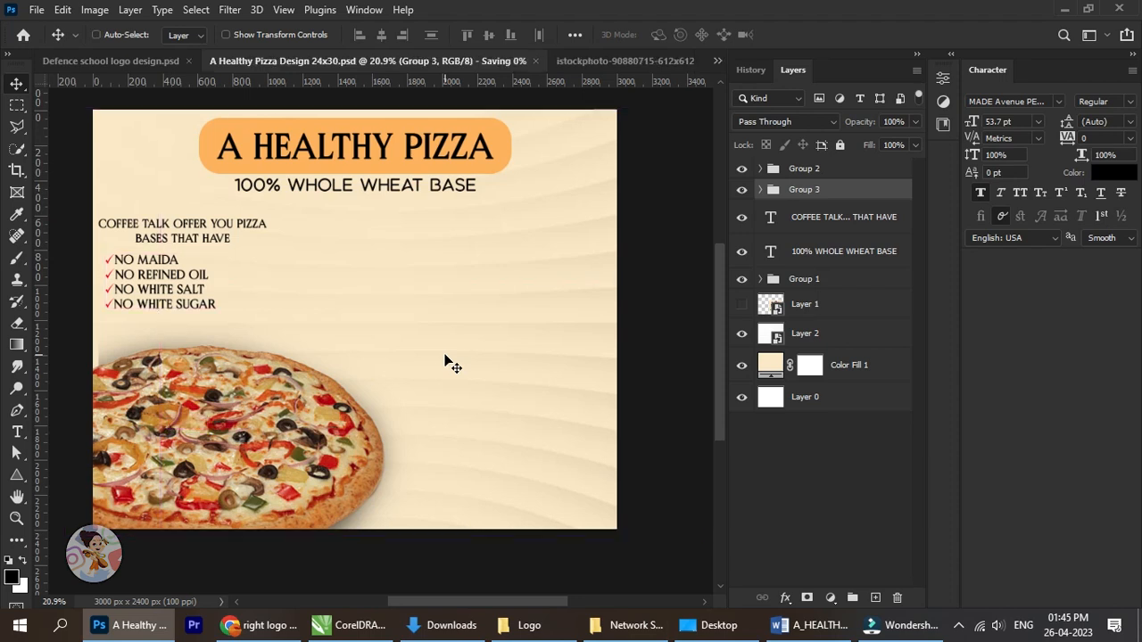
Draw an unfilled rectangle with a thin black outline, about 1140 x 242 px, around the COFFEE TALK text.
right_click(16, 478)
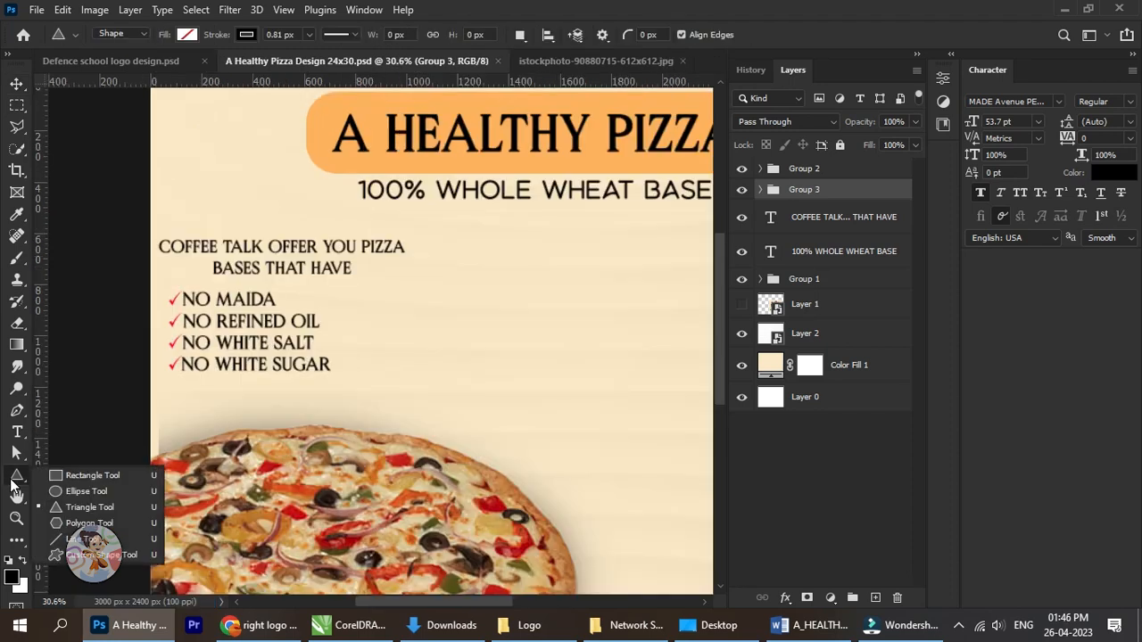
click(73, 477)
mouse_move(133, 218)
mouse_down()
mouse_move(255, 268)
mouse_move(423, 278)
mouse_up()
click(16, 84)
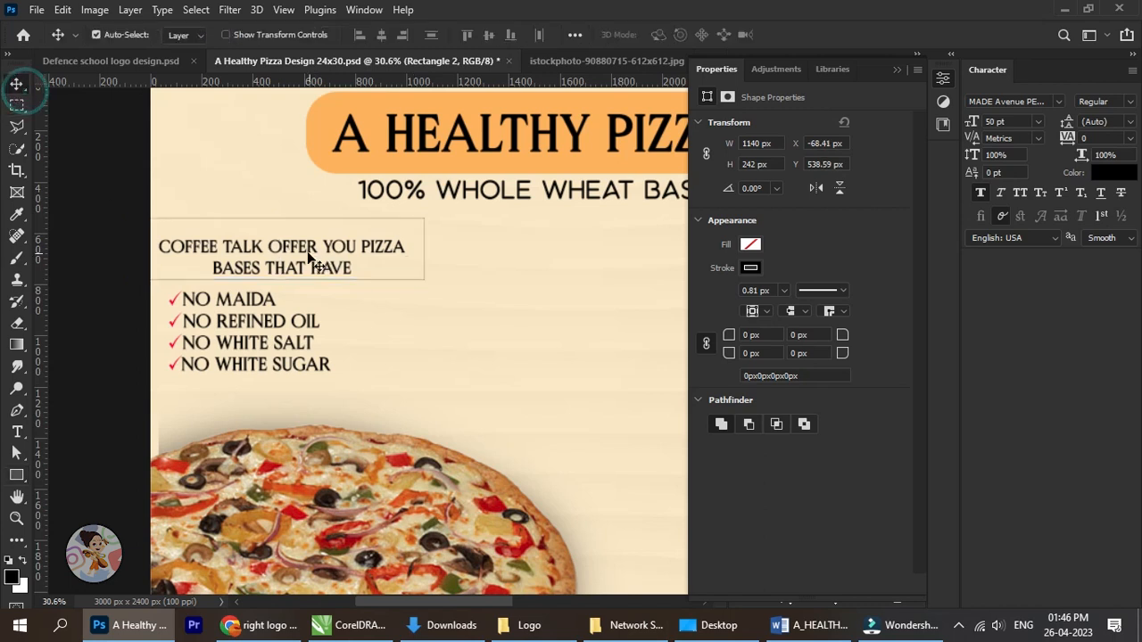
Resize the rectangle to about 1004 x 192 px so it fits closely around the two-line COFFEE TALK text.
scroll(275, 243, up, 2)
key(ctrl+t)
scroll(258, 238, up, 2)
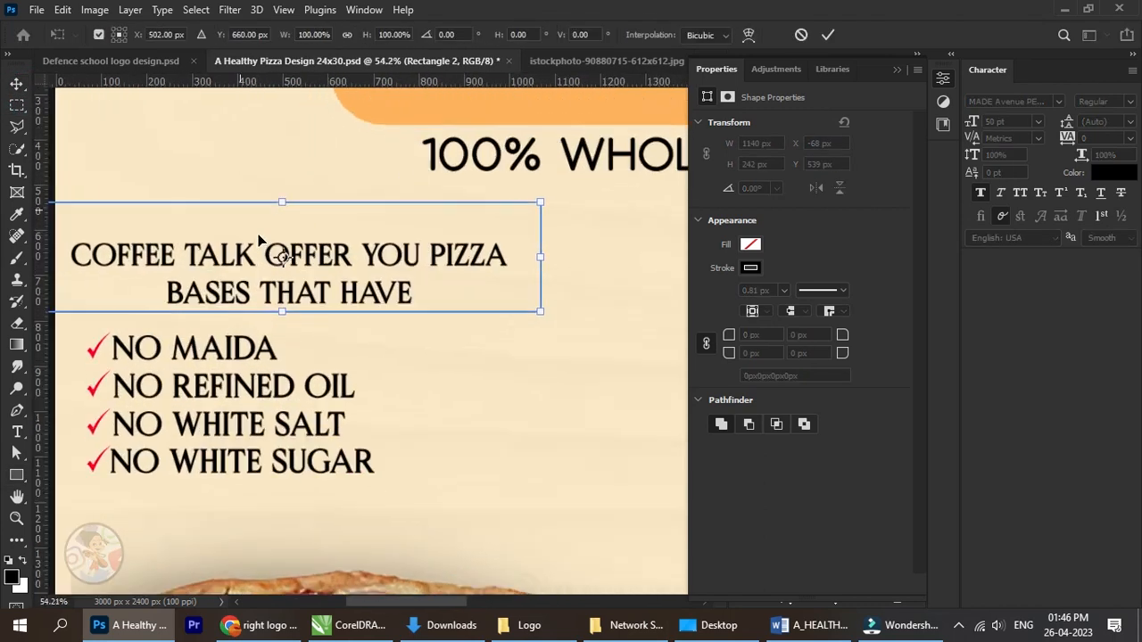
drag(278, 200, 278, 216)
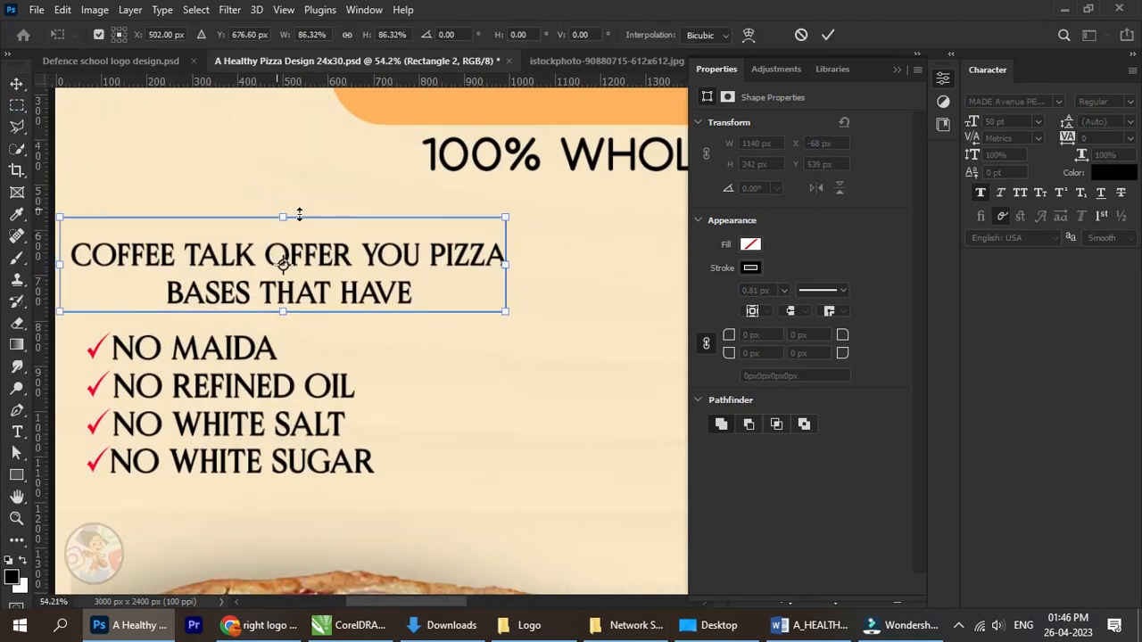
drag(509, 260, 515, 261)
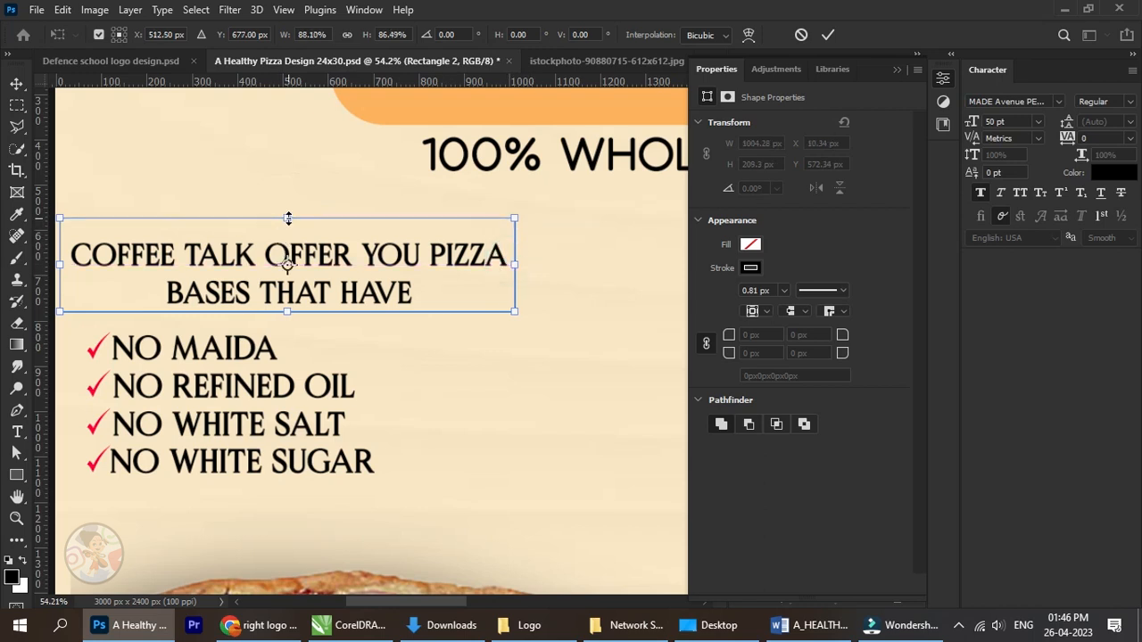
drag(286, 217, 291, 226)
click(828, 34)
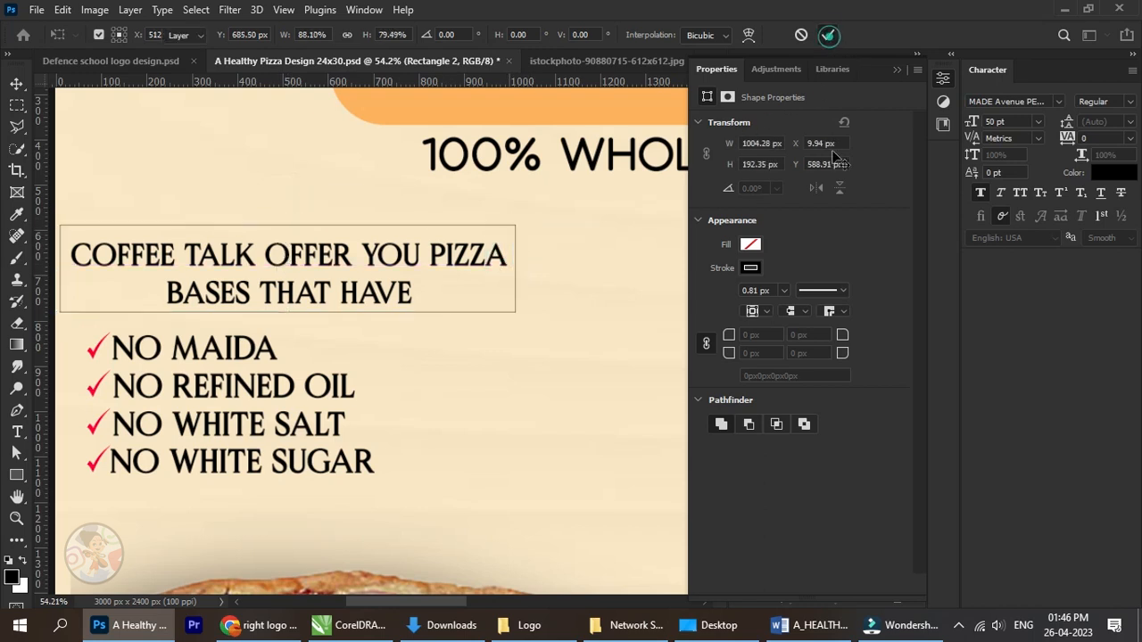
Recolour the outline of the rectangle around the COFFEE TALK text with the orange sampled from the heading box.
click(751, 269)
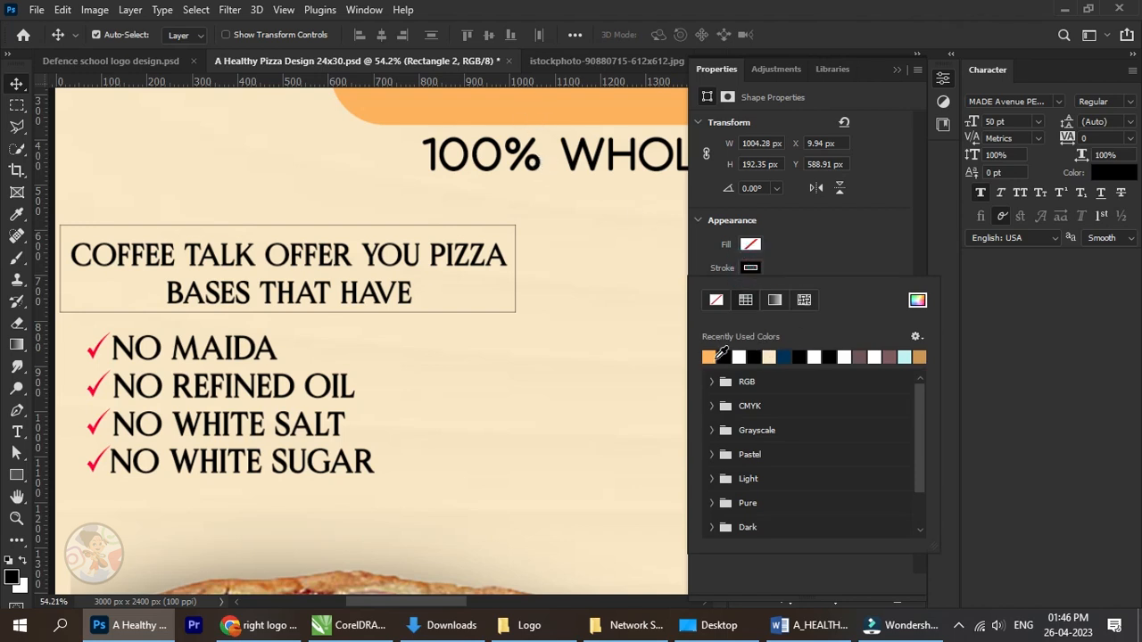
click(917, 302)
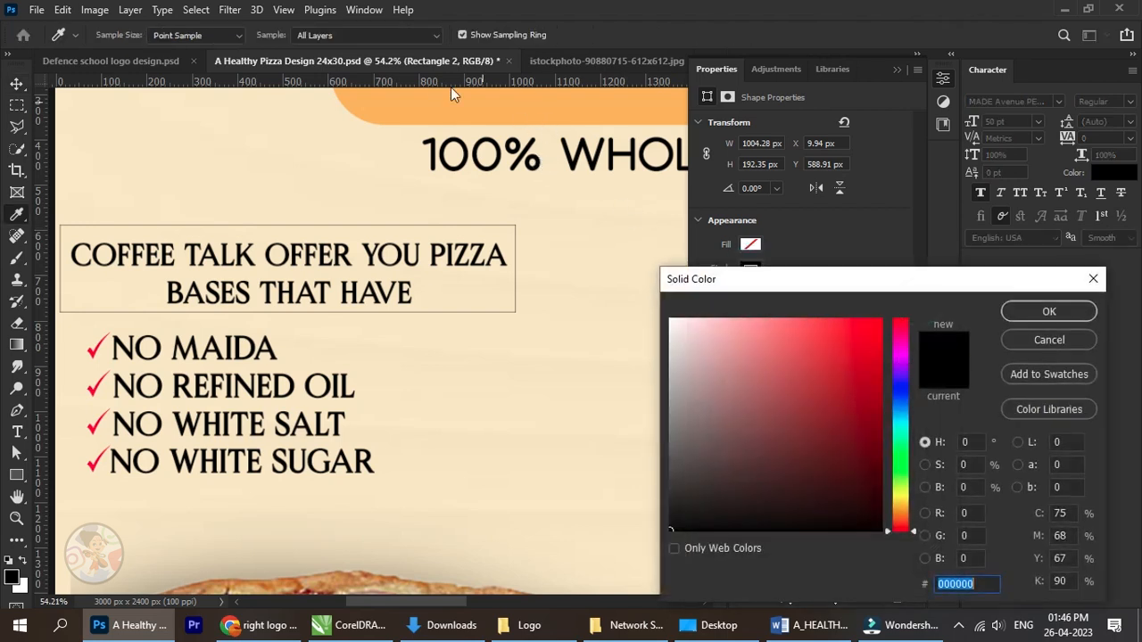
click(430, 97)
click(1061, 319)
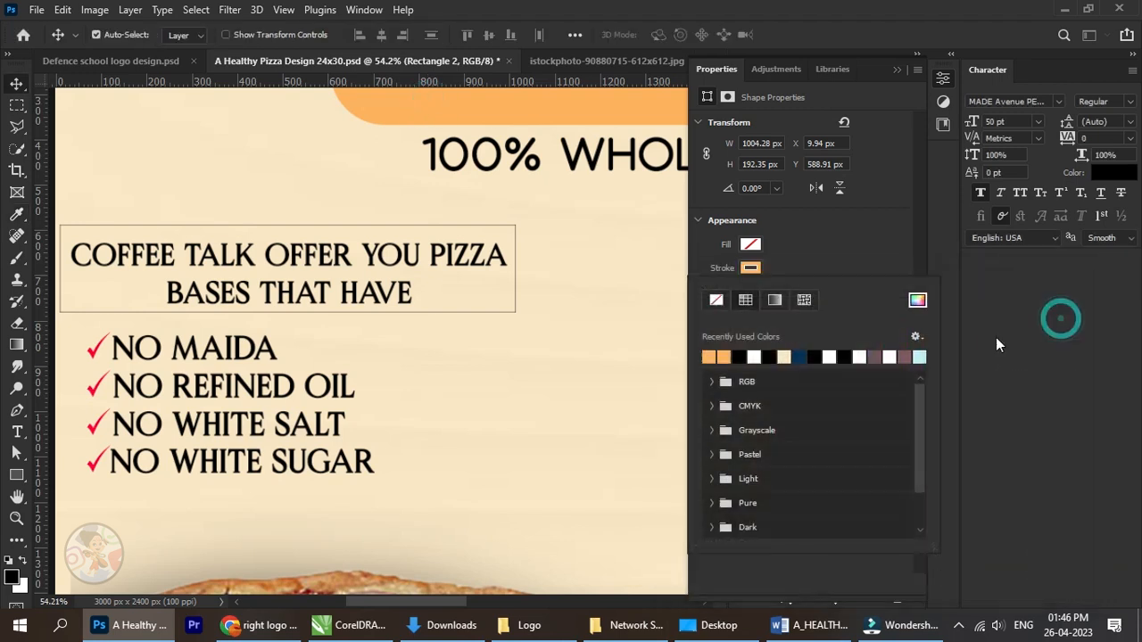
click(751, 271)
Set the rectangle's stroke thickness to about 7.6 px.
click(785, 291)
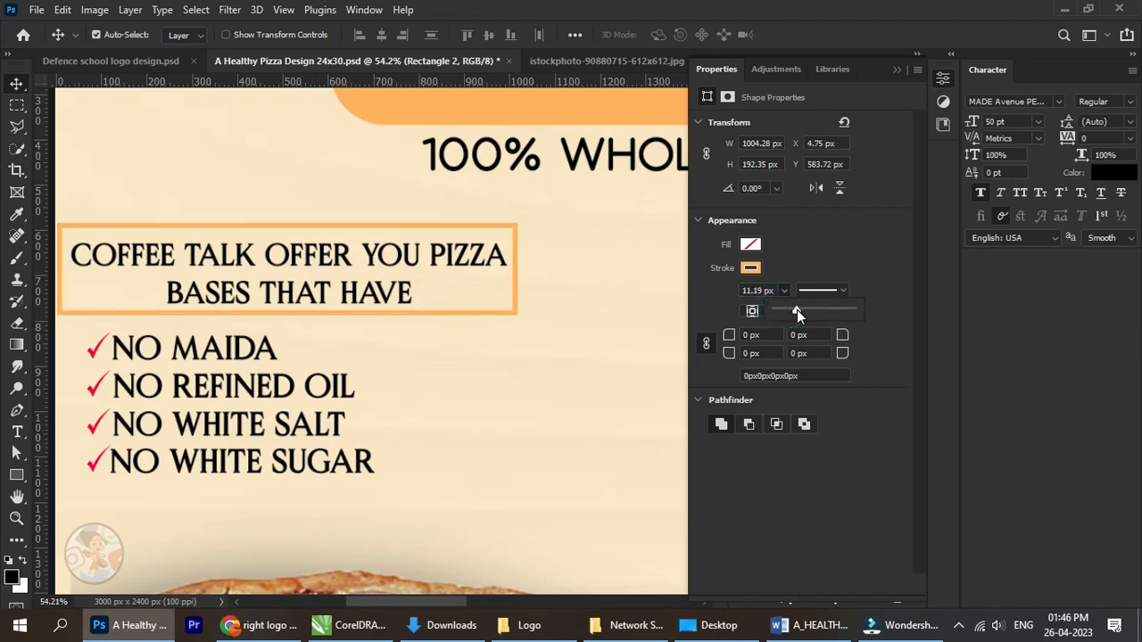
click(797, 309)
drag(796, 310, 794, 310)
click(24, 79)
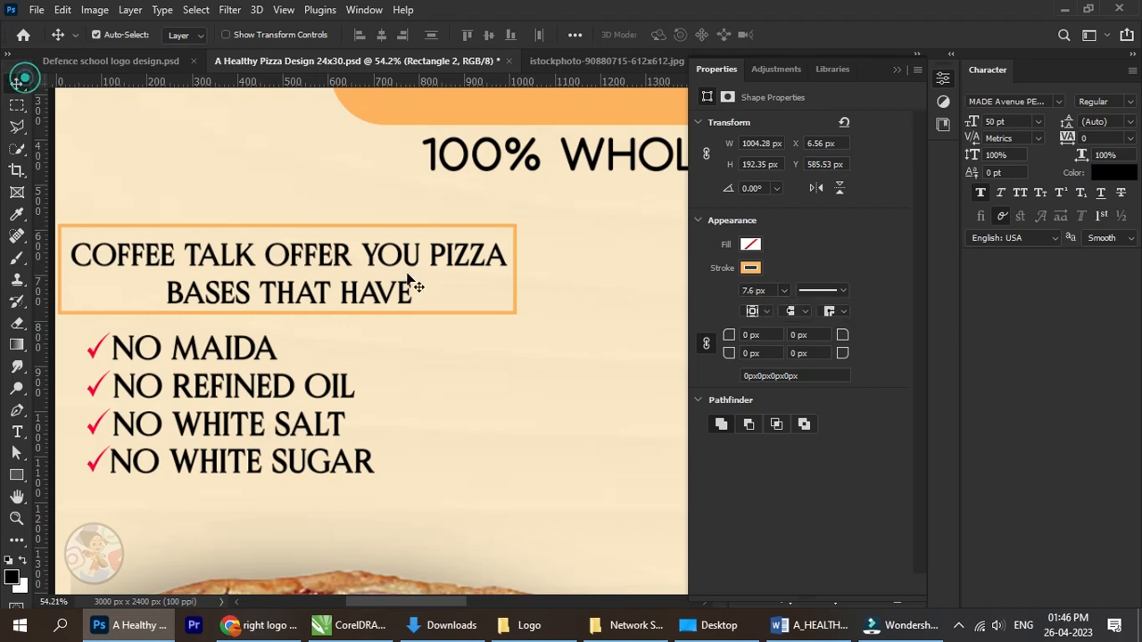
scroll(413, 284, down, 3)
click(117, 262)
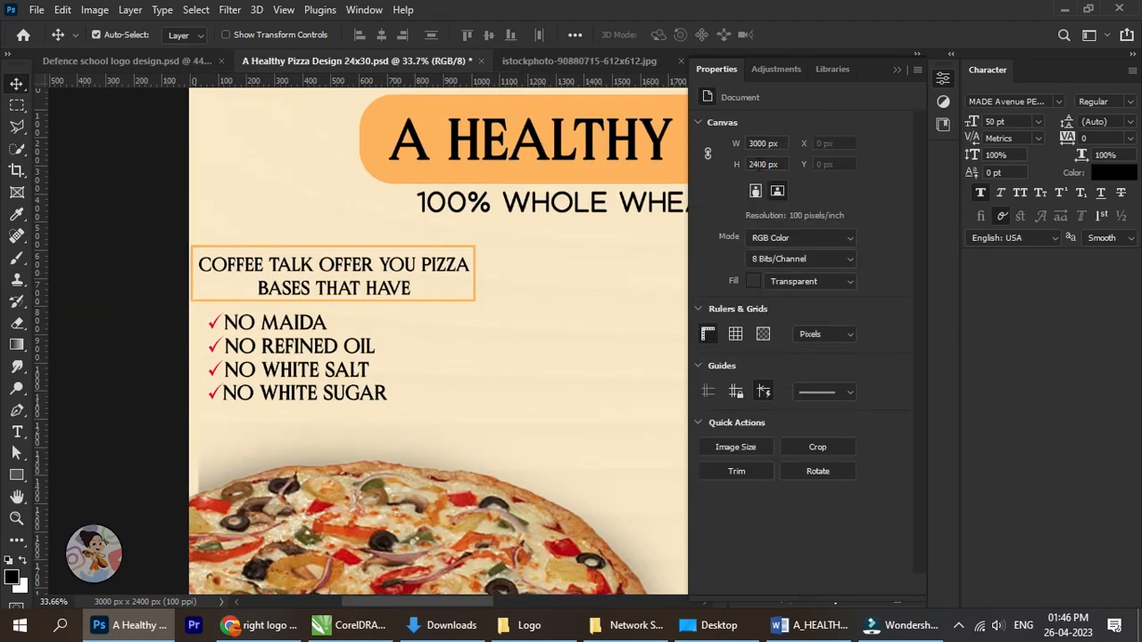
Stretch the outlined rectangle slightly to the right to leave more space after the word PIZZA.
click(896, 69)
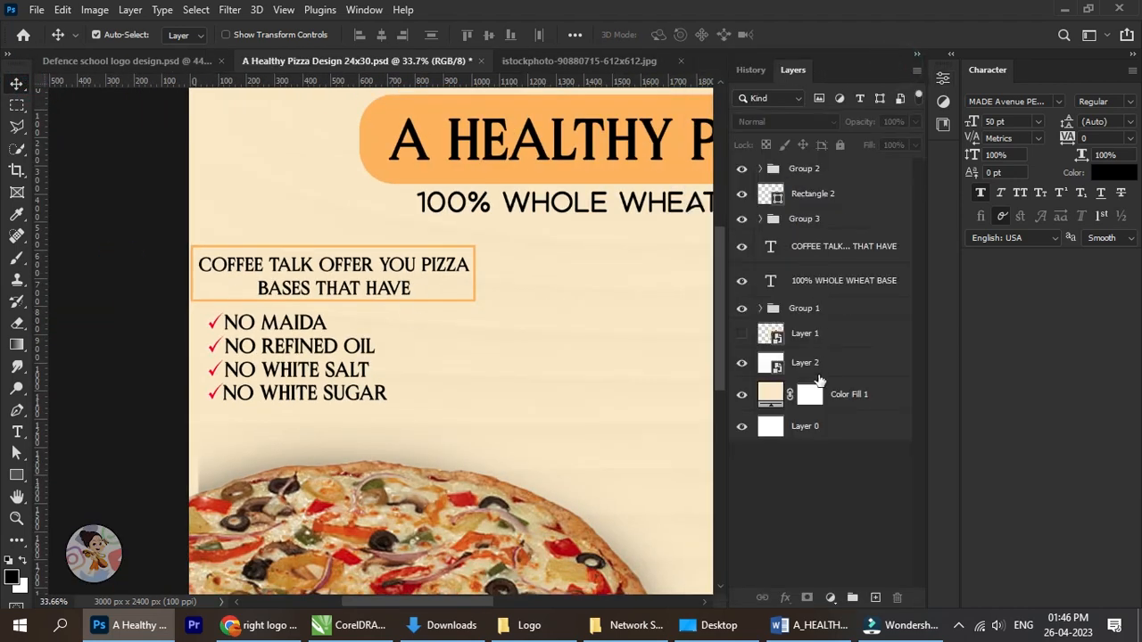
click(827, 205)
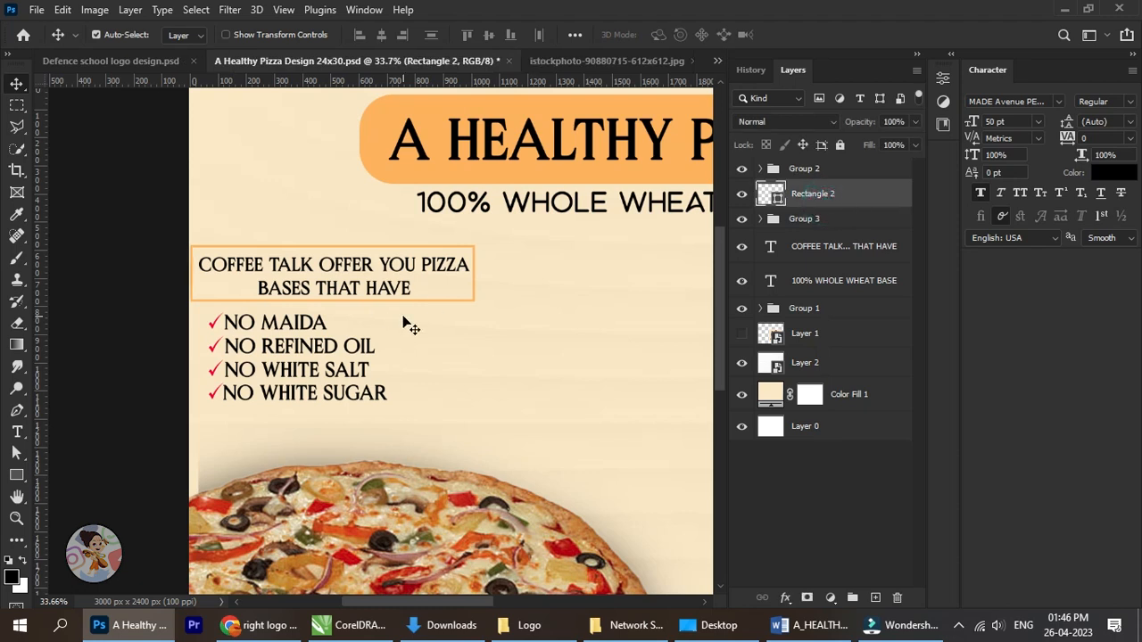
scroll(410, 325, up, 2)
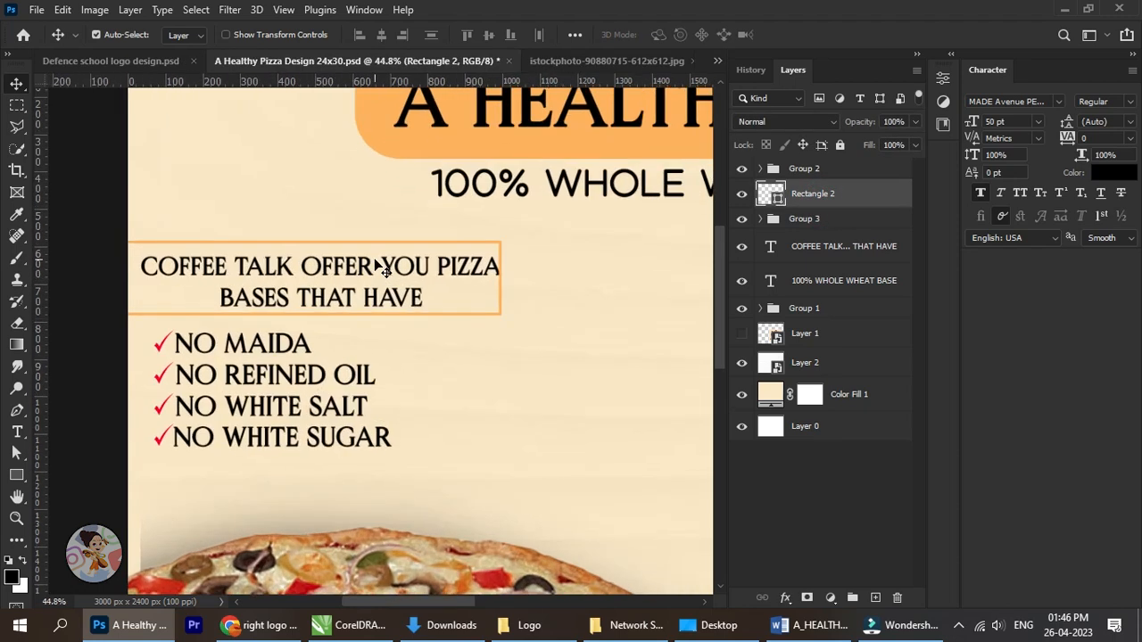
key(ctrl+t)
drag(515, 280, 523, 281)
click(826, 37)
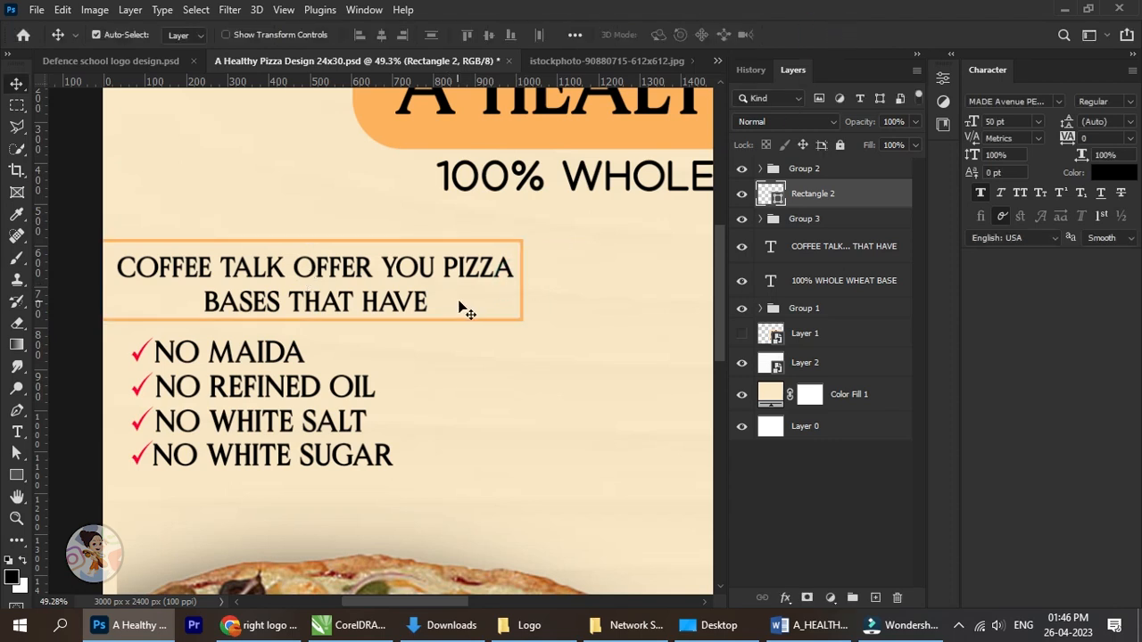
click(22, 83)
scroll(398, 256, down, 8)
click(186, 232)
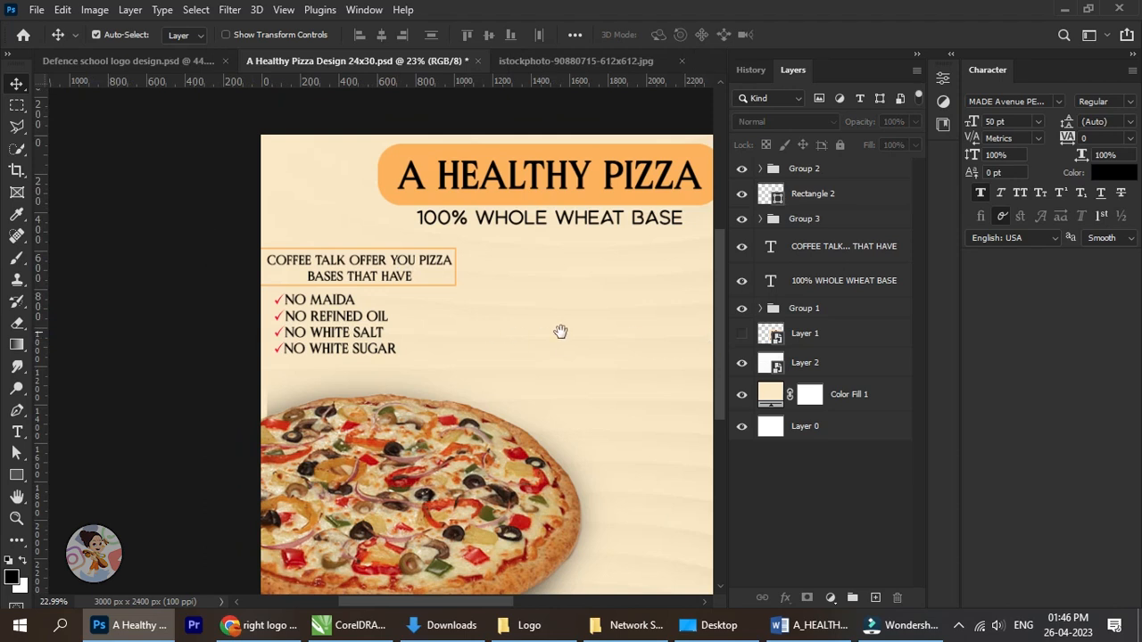
drag(592, 333, 497, 337)
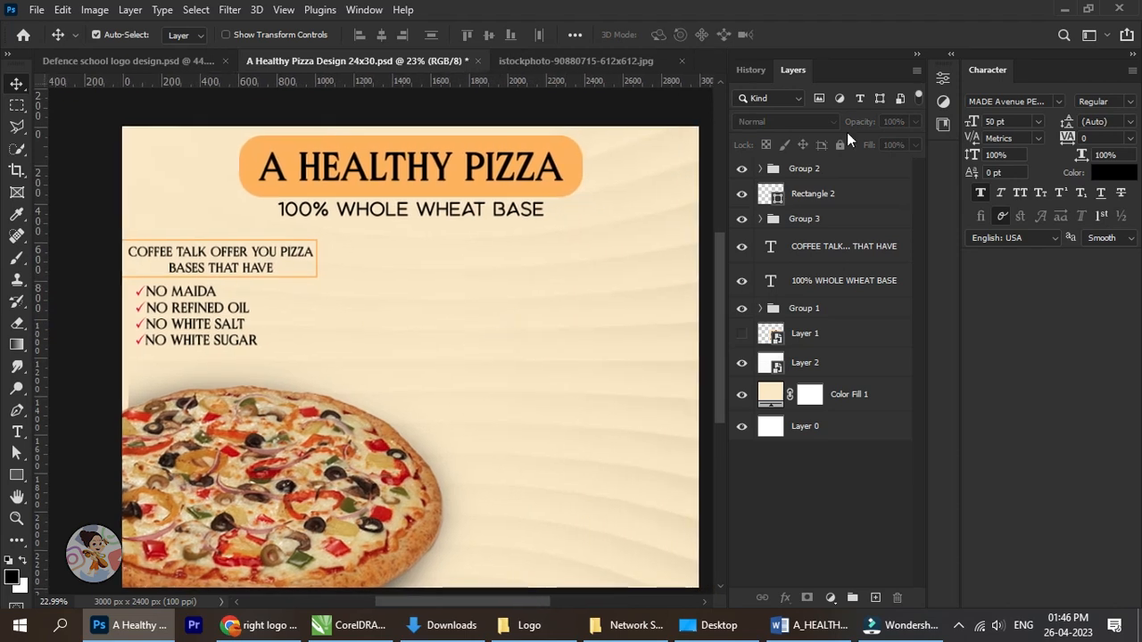
click(916, 55)
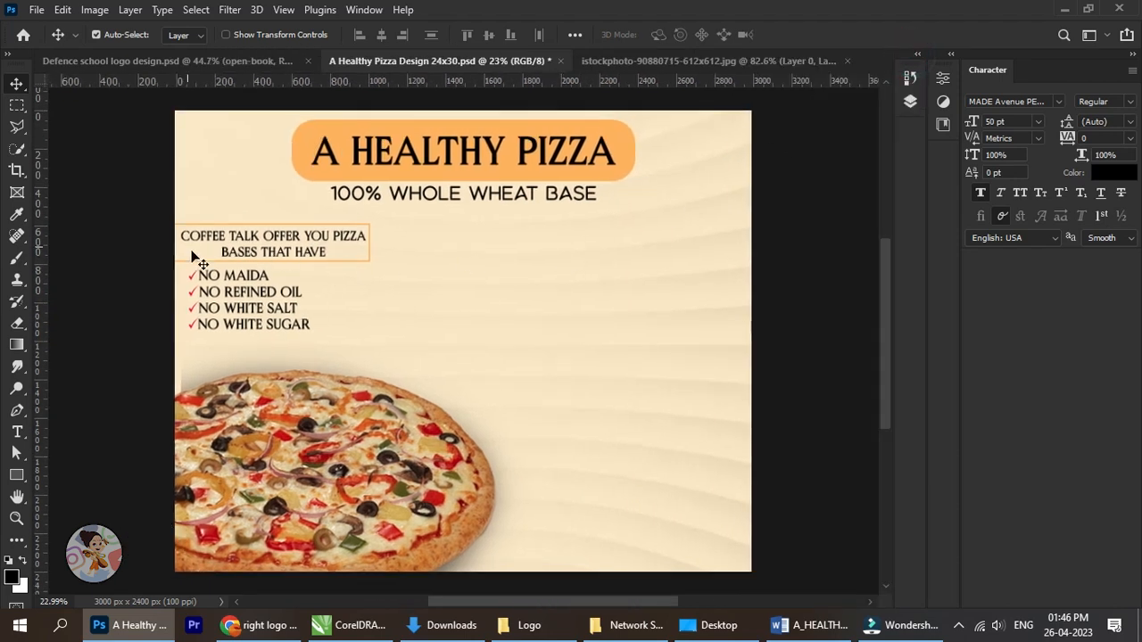
Narrow the outlined rectangle to about 96.44% of its width by bringing its left side in from the poster's edge.
scroll(202, 258, up, 3)
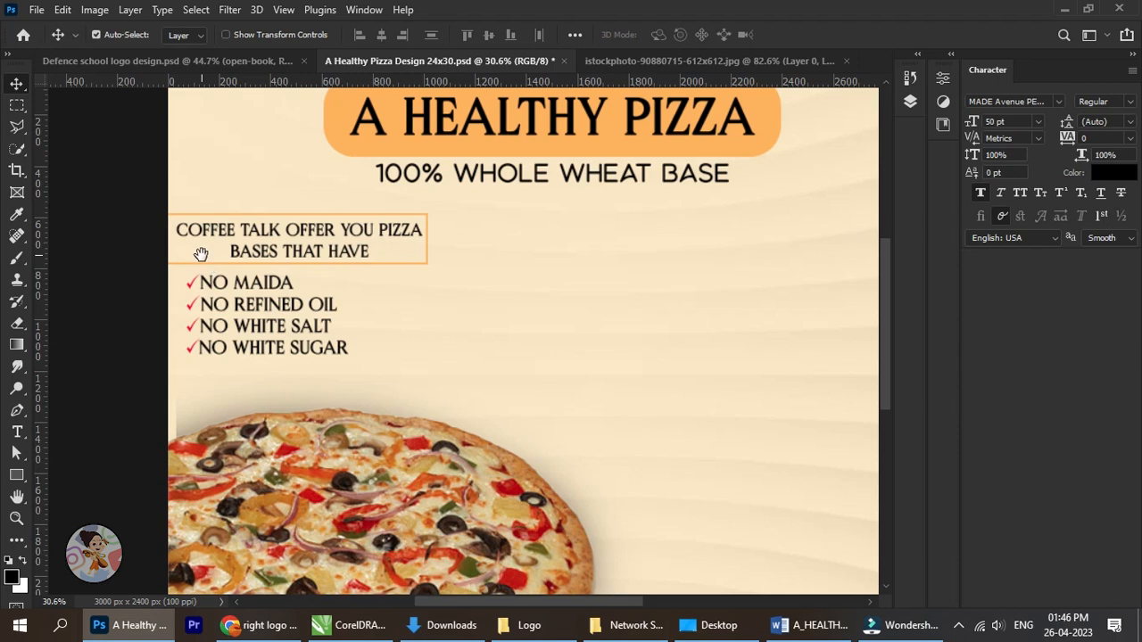
drag(187, 242, 186, 258)
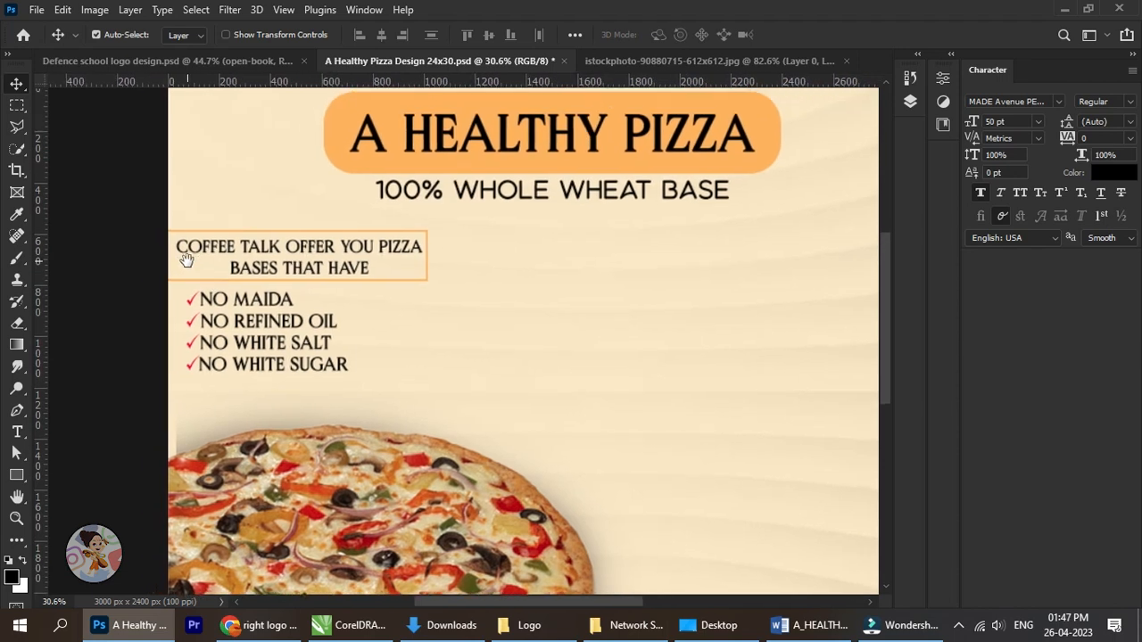
scroll(248, 259, up, 2)
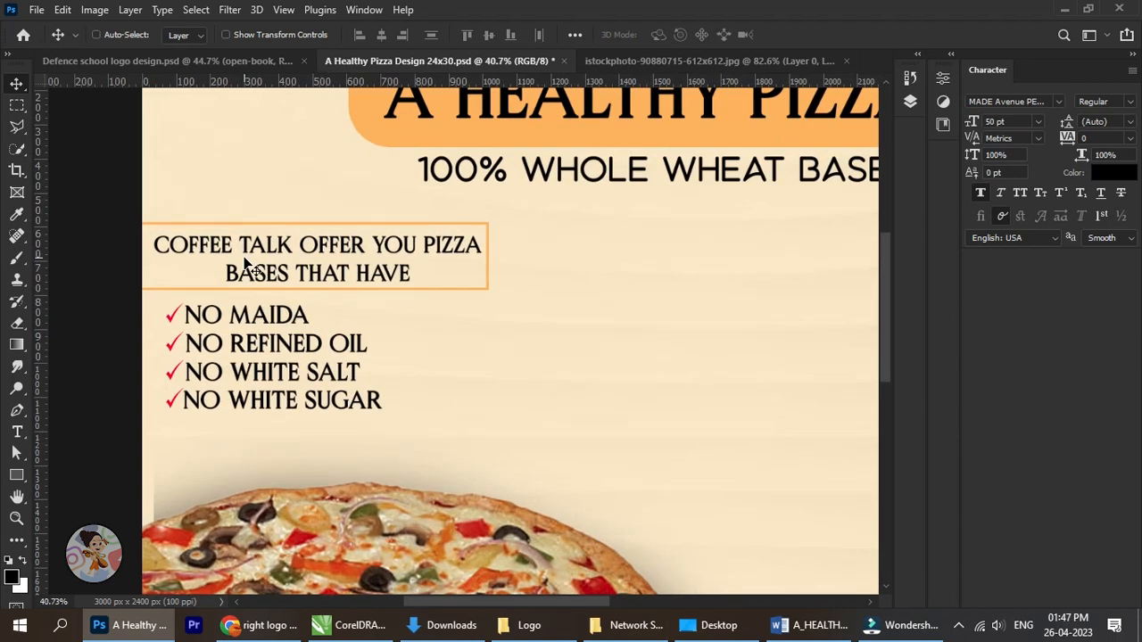
click(951, 57)
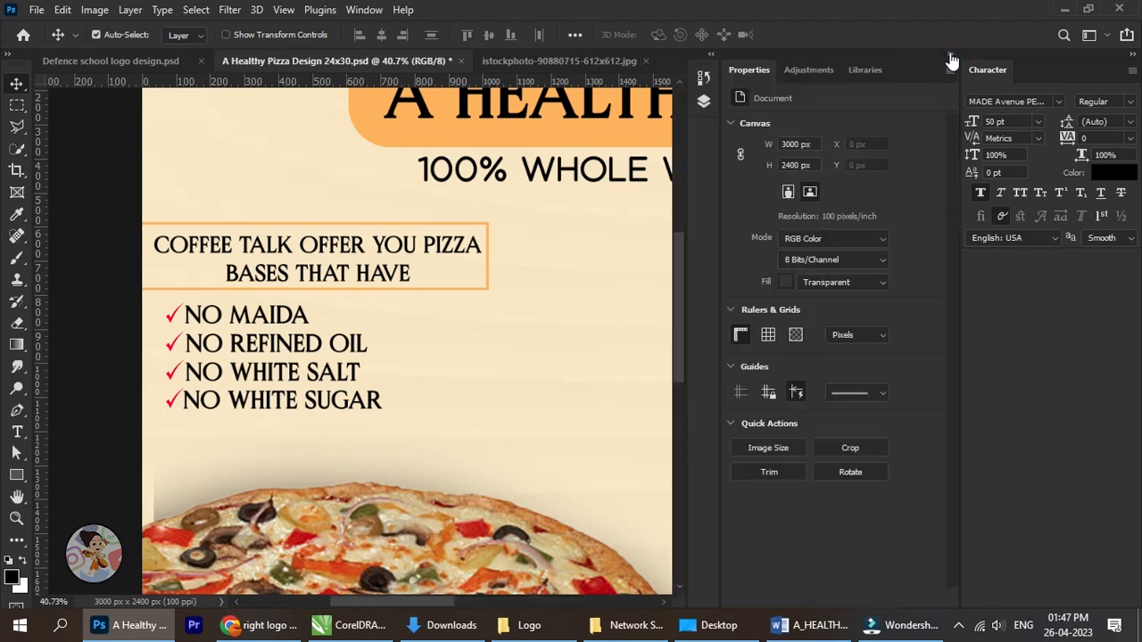
click(948, 54)
click(919, 54)
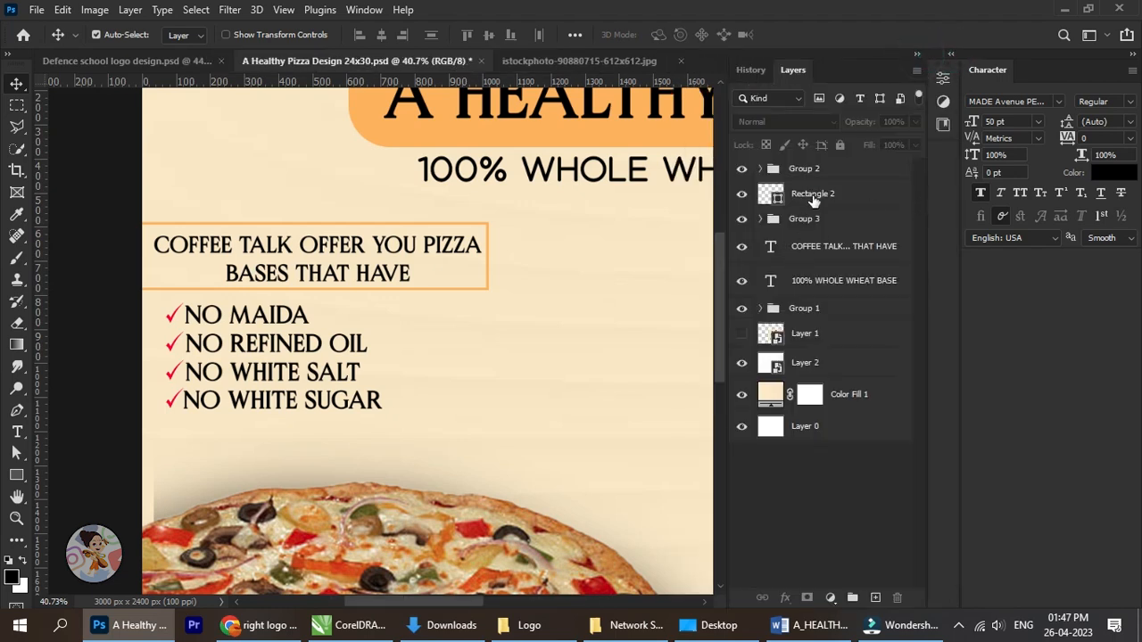
click(813, 197)
scroll(170, 261, up, 3)
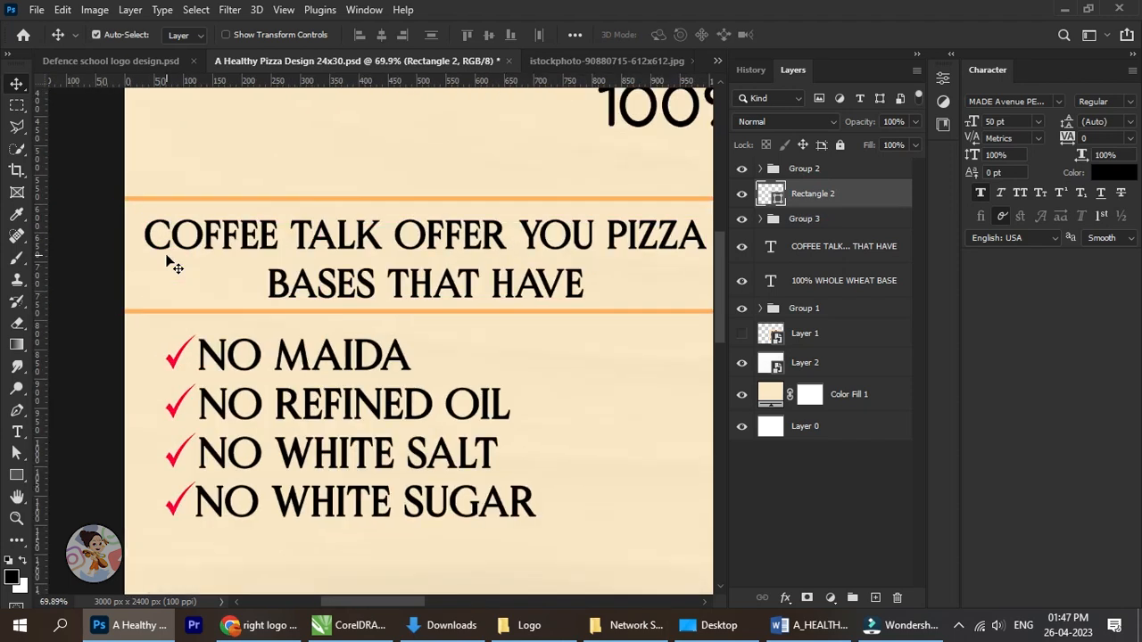
key(ctrl+t)
drag(113, 257, 136, 257)
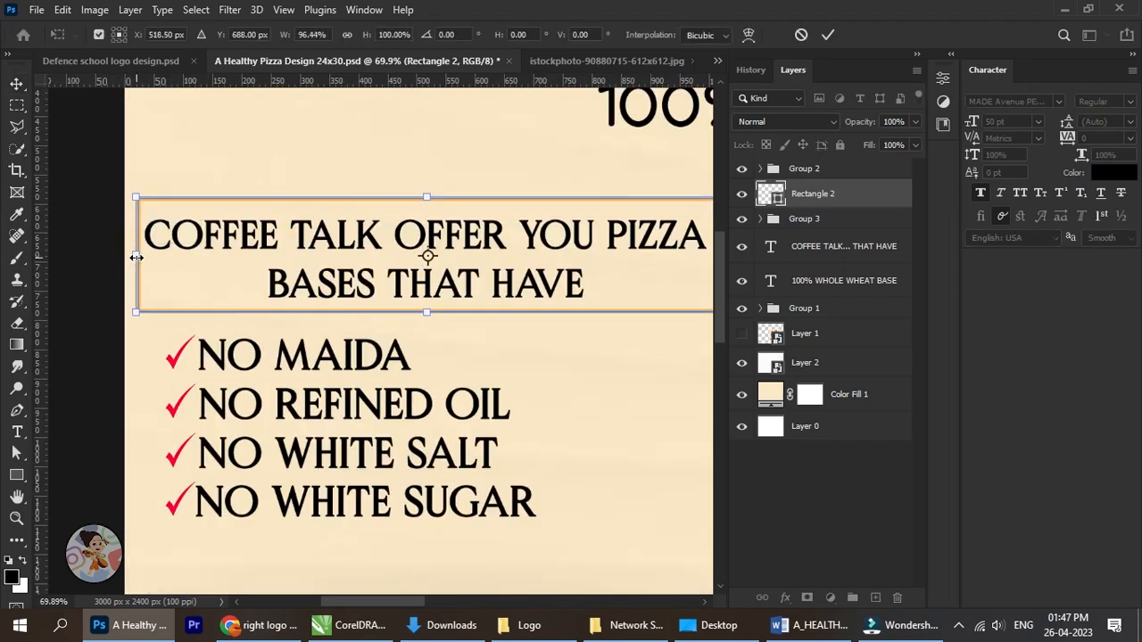
click(16, 83)
Centre the COFFEE TALK text and the outlined rectangle on each other, both horizontally and vertically.
scroll(612, 235, down, 3)
scroll(608, 241, up, 1)
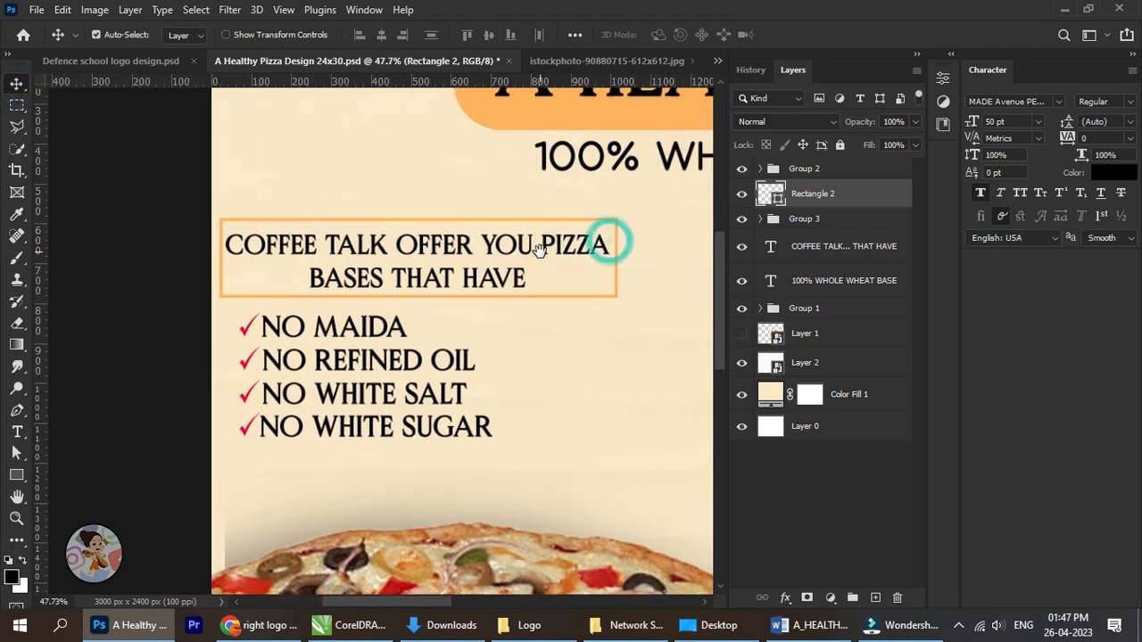
ctrl+click(835, 254)
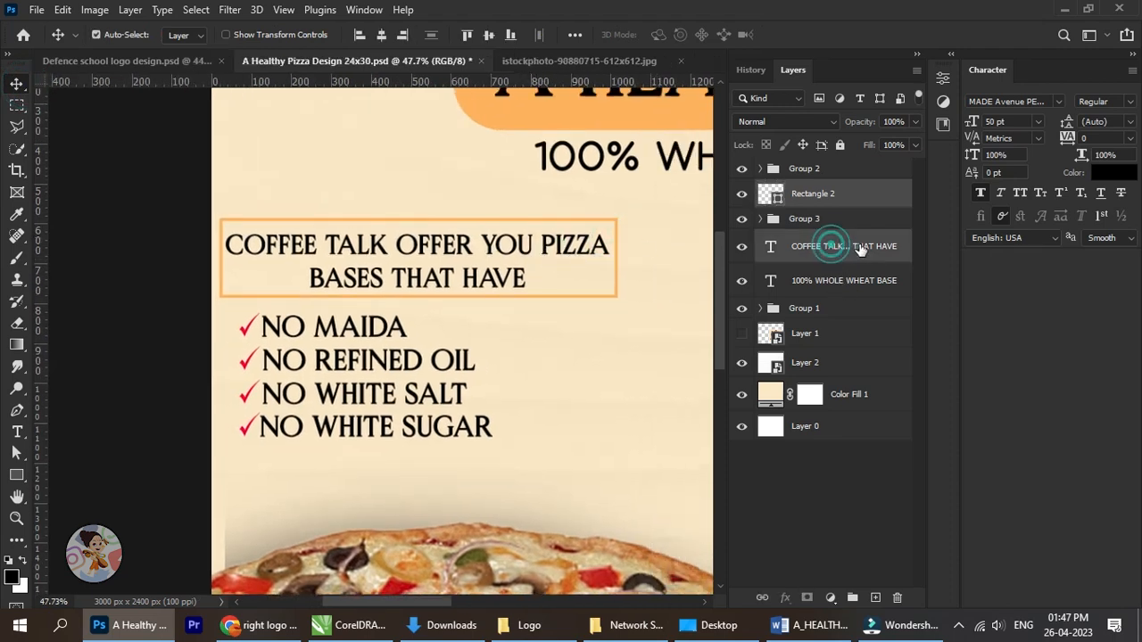
click(384, 34)
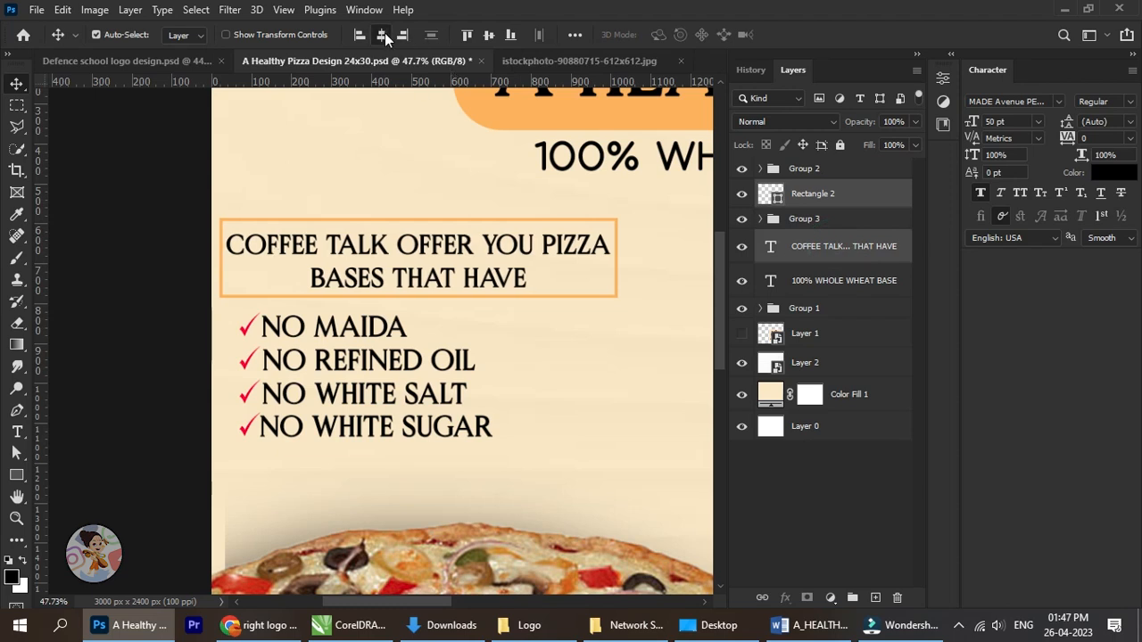
click(489, 36)
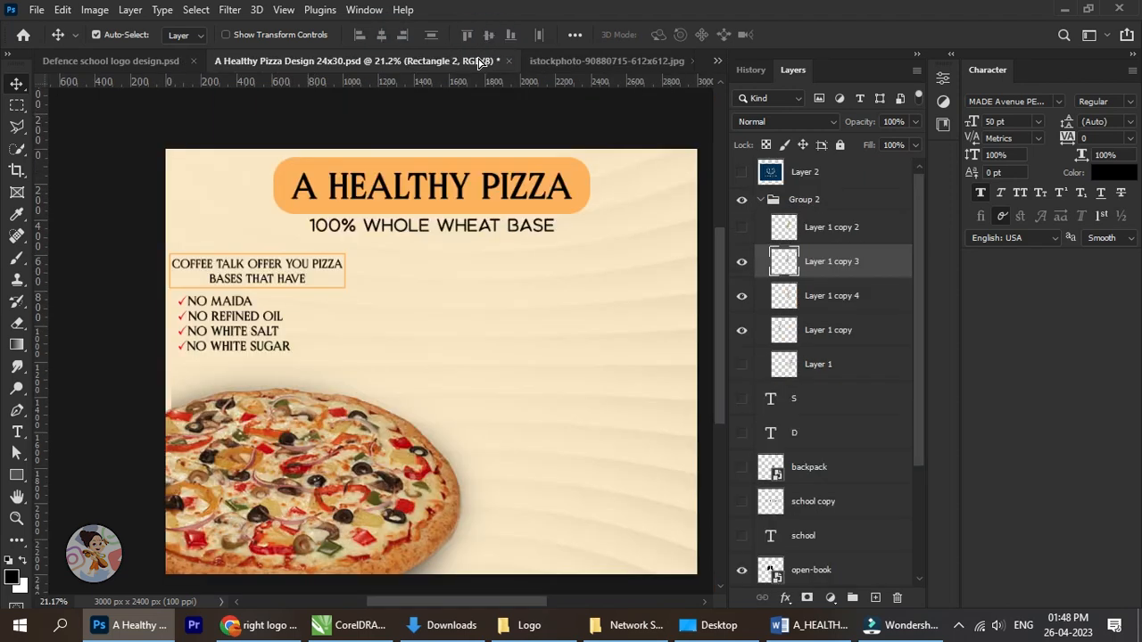
drag(533, 308, 431, 327)
Convert the wheat-stalk layer to a smart object and move the stalk to the poster's lower-right corner.
right_click(829, 205)
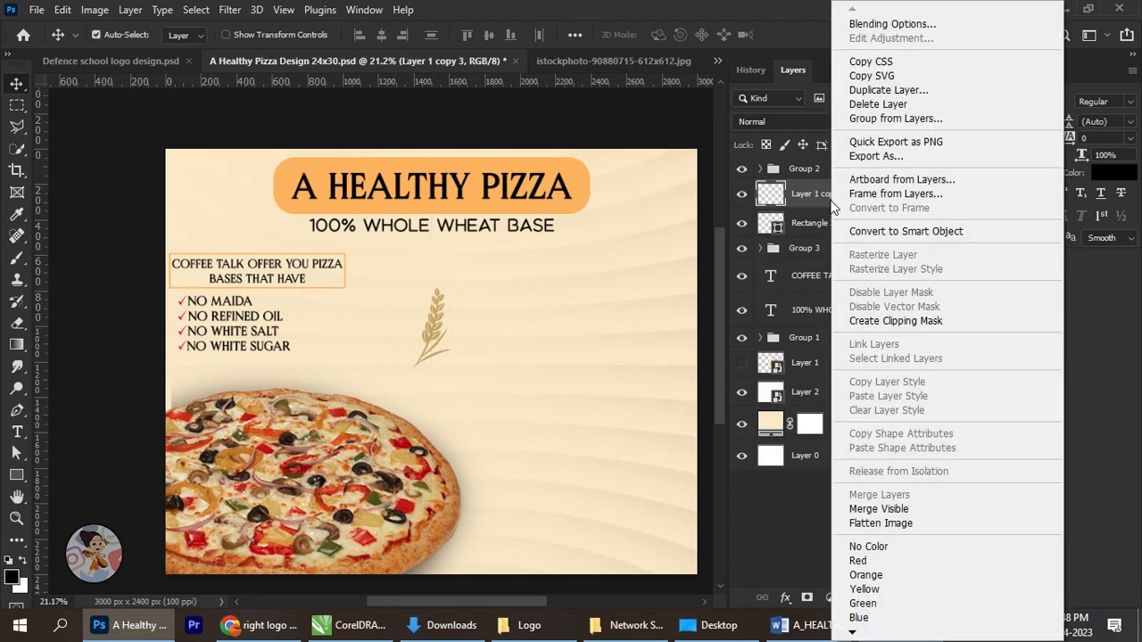
click(892, 231)
scroll(410, 352, up, 3)
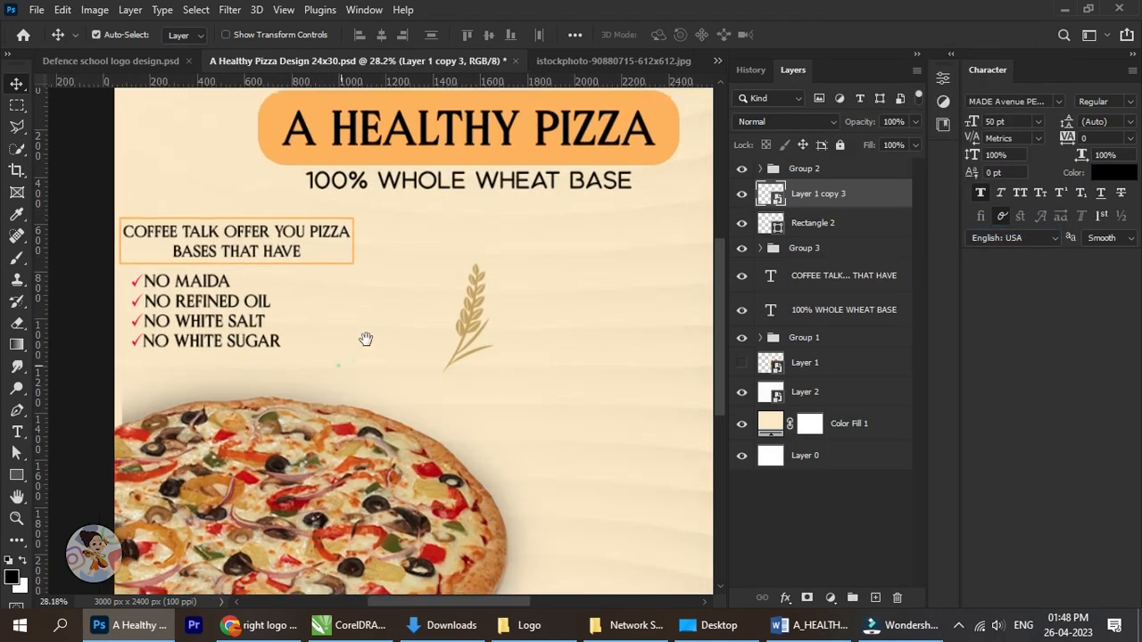
drag(365, 339, 382, 306)
drag(464, 321, 492, 389)
drag(582, 425, 366, 322)
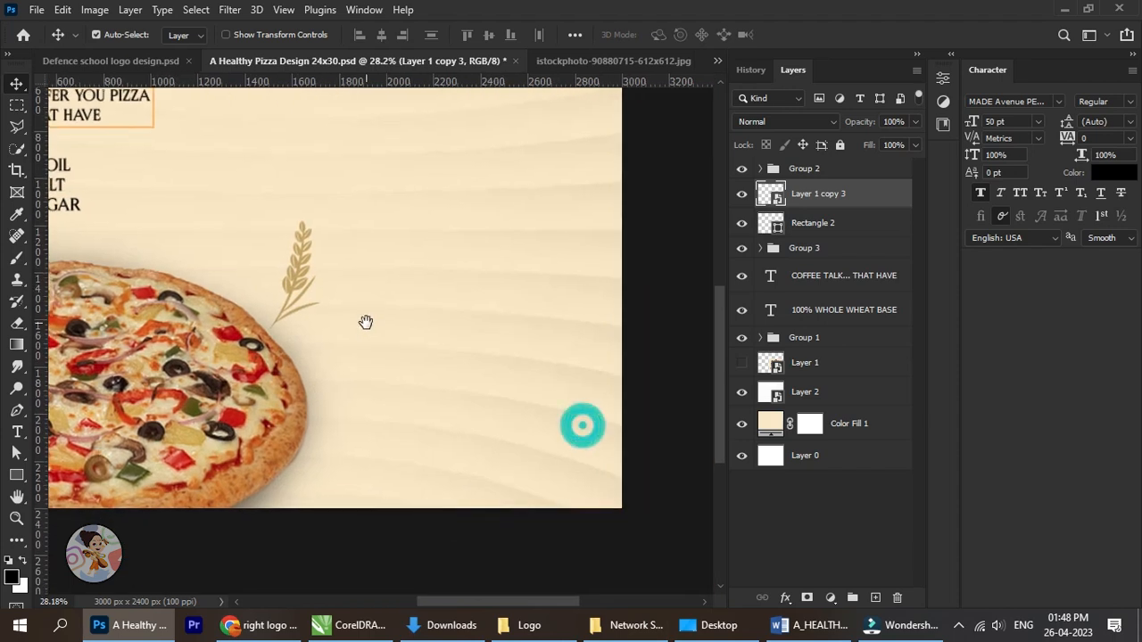
drag(303, 284, 581, 471)
Try to enlarge the wheat stalk in the lower-right corner and shift it further inside the poster.
key(ctrl+t)
drag(610, 406, 619, 318)
click(820, 31)
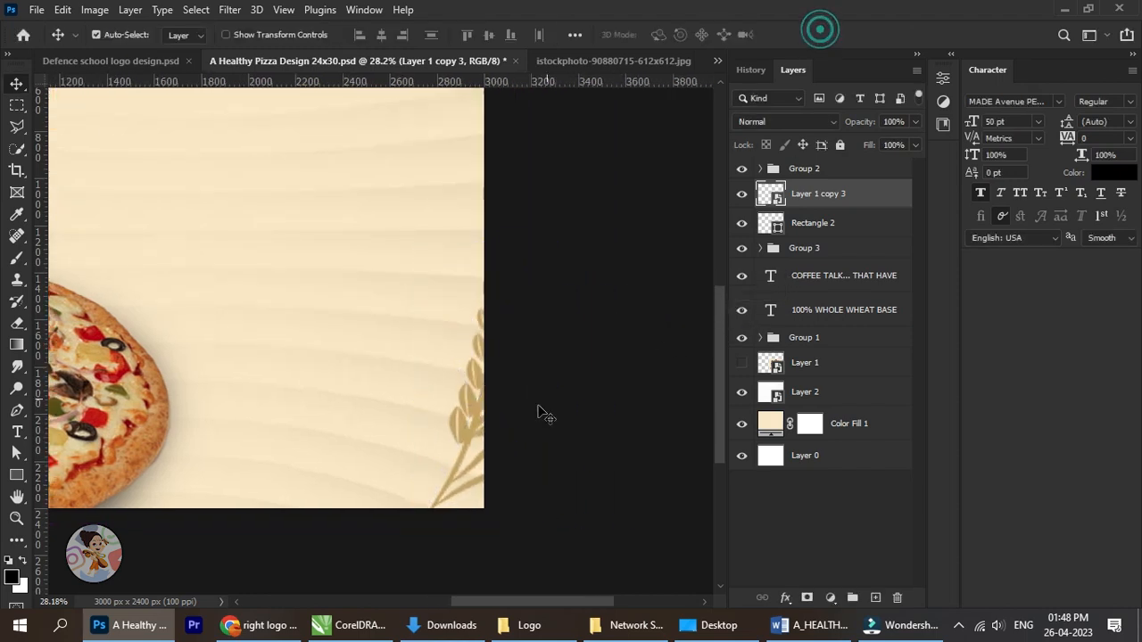
drag(509, 417, 465, 437)
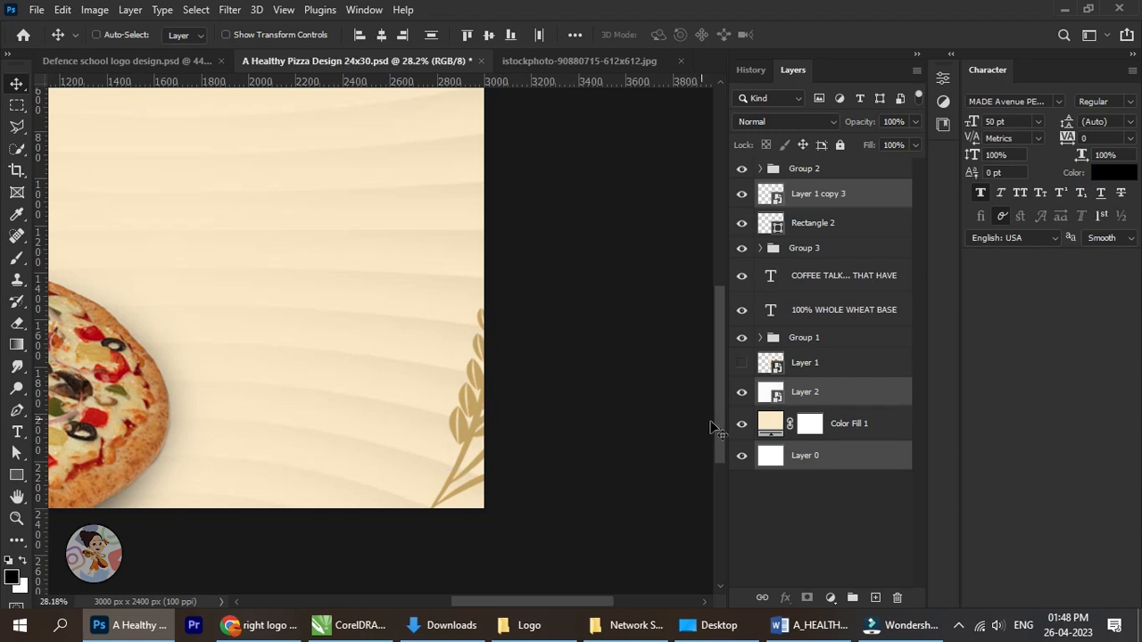
key(ctrl+z)
click(804, 361)
click(818, 191)
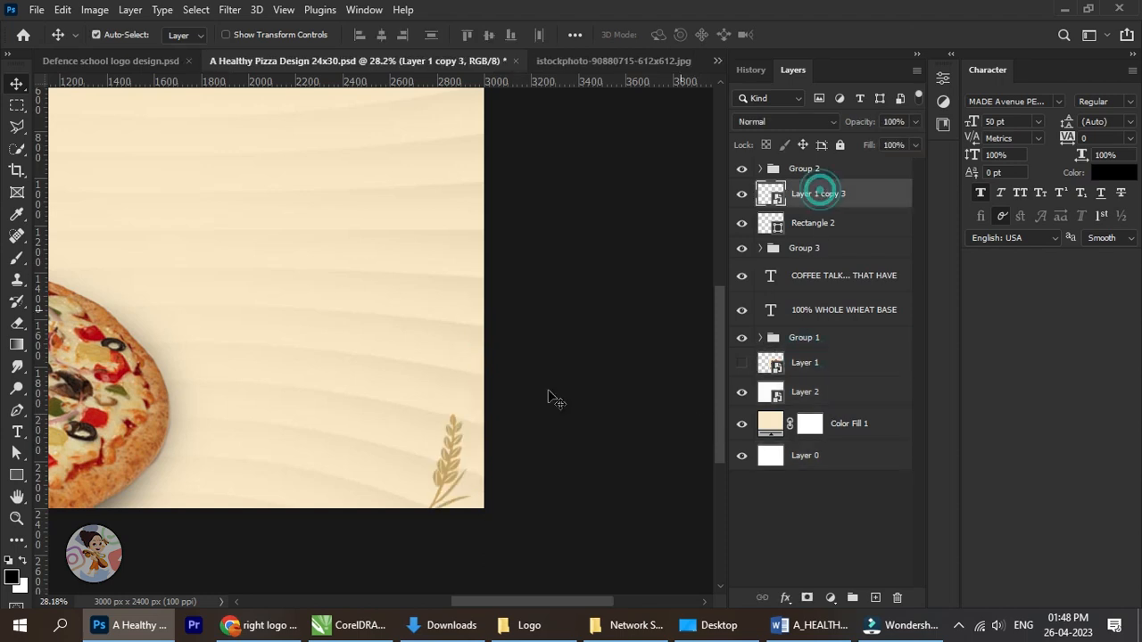
drag(458, 441, 454, 413)
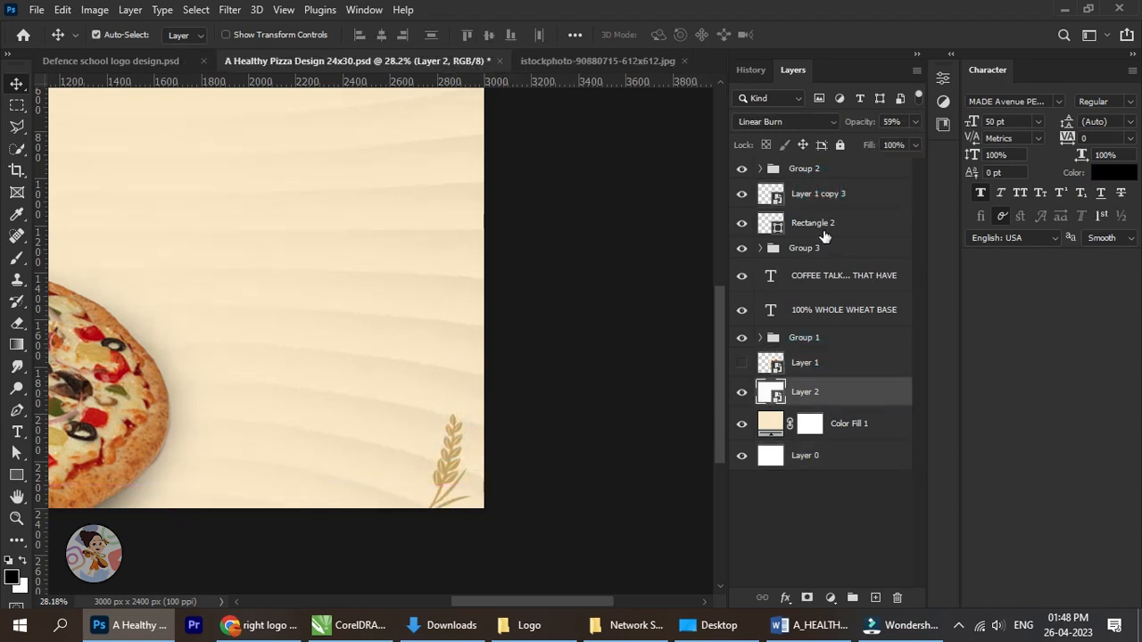
Enlarge the wheat stalk proportionally and place it in the lower-right corner with its leaves reaching the poster's edge.
click(818, 193)
key(ctrl)
key(ctrl+t)
scroll(424, 426, down, 3)
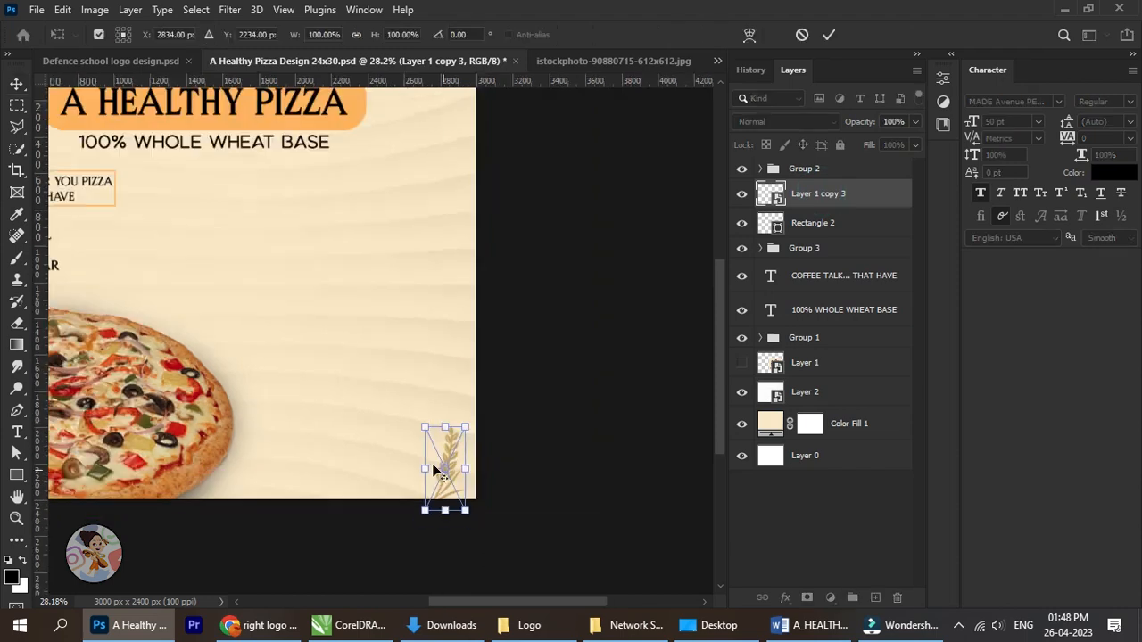
drag(394, 378, 381, 350)
click(828, 38)
scroll(395, 451, up, 3)
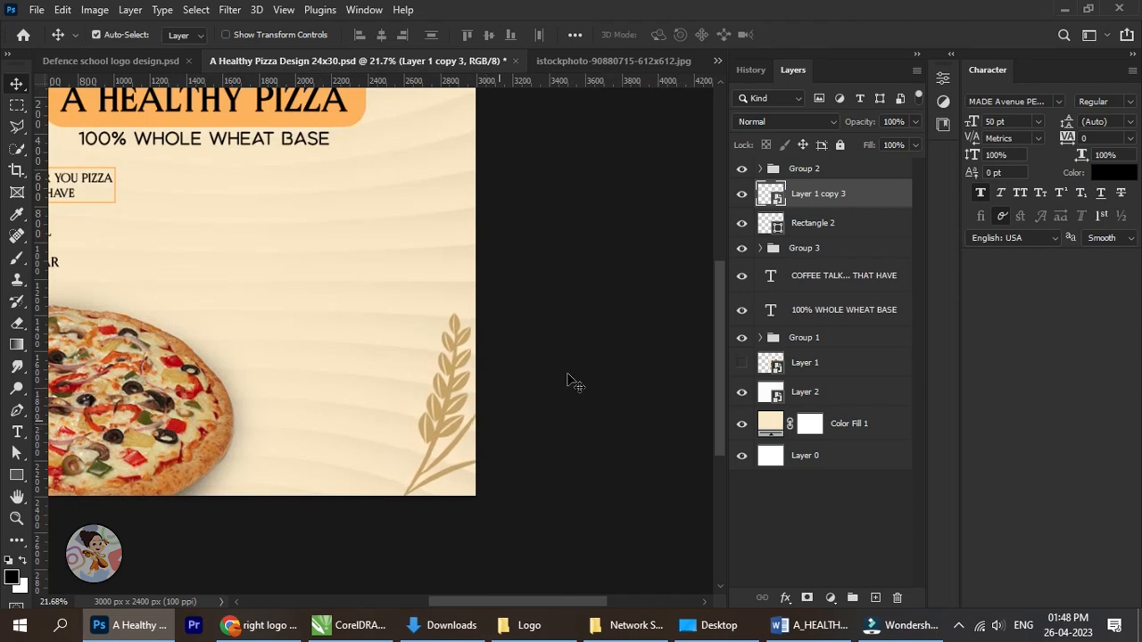
Lower the wheat-stalk layer's opacity so the stalk blends softly into the cream background.
click(914, 121)
drag(914, 141, 873, 142)
click(611, 271)
scroll(367, 360, down, 6)
drag(445, 353, 473, 346)
scroll(284, 354, up, 3)
scroll(283, 352, up, 1)
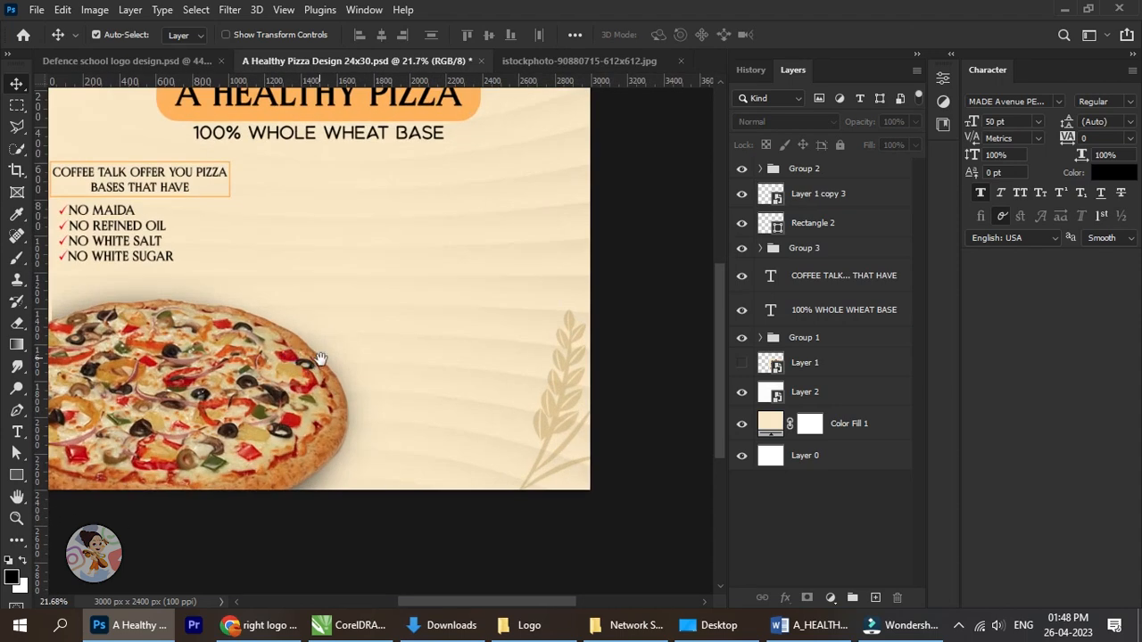
drag(283, 351, 329, 369)
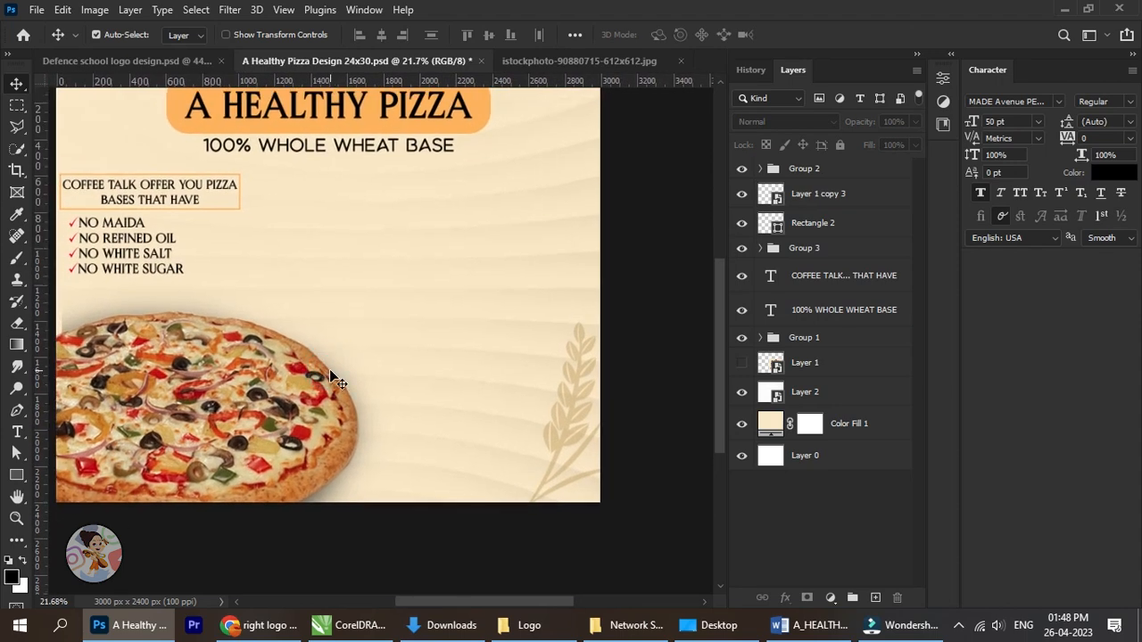
Duplicate the faded wheat stalk from the poster's lower-right corner and place the copy in the upper-left corner.
scroll(332, 376, down, 1)
scroll(370, 334, up, 1)
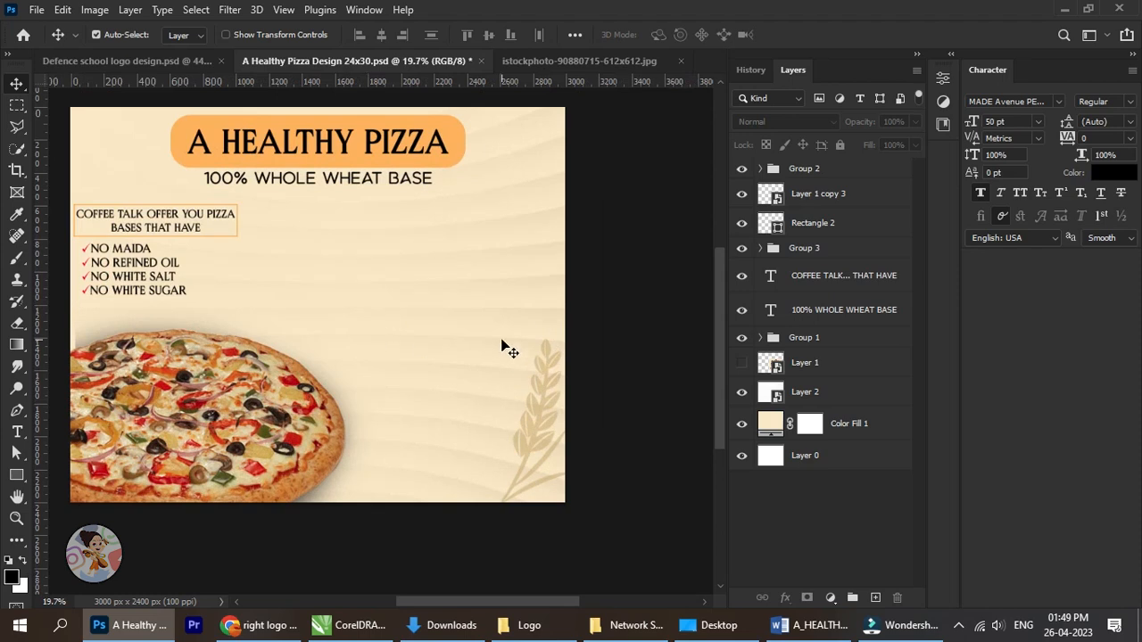
click(843, 194)
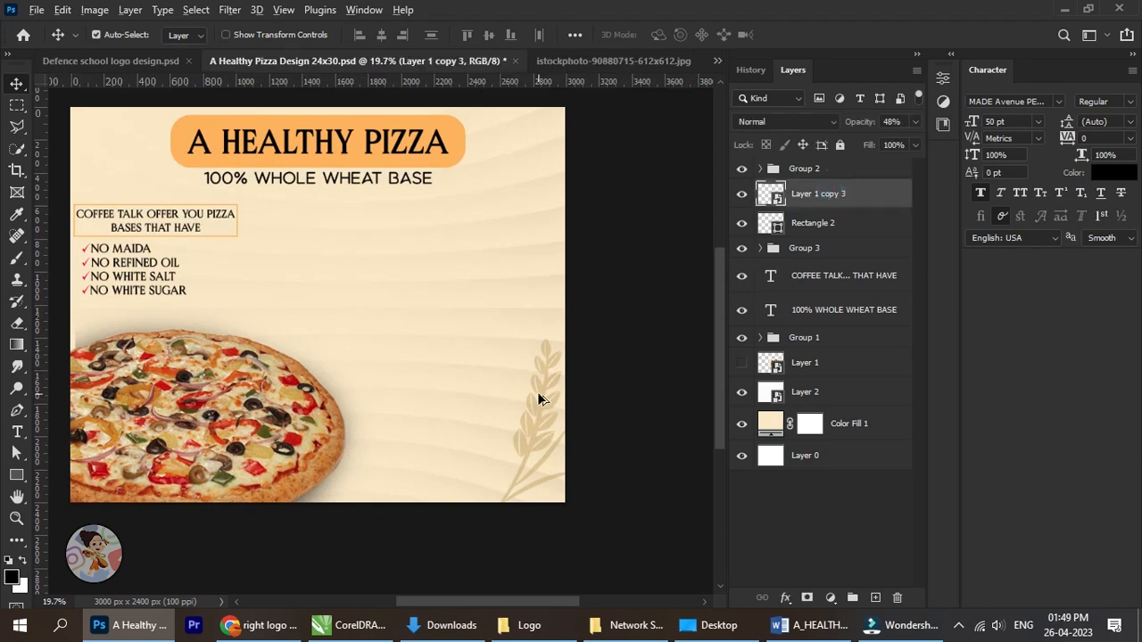
drag(539, 398, 71, 155)
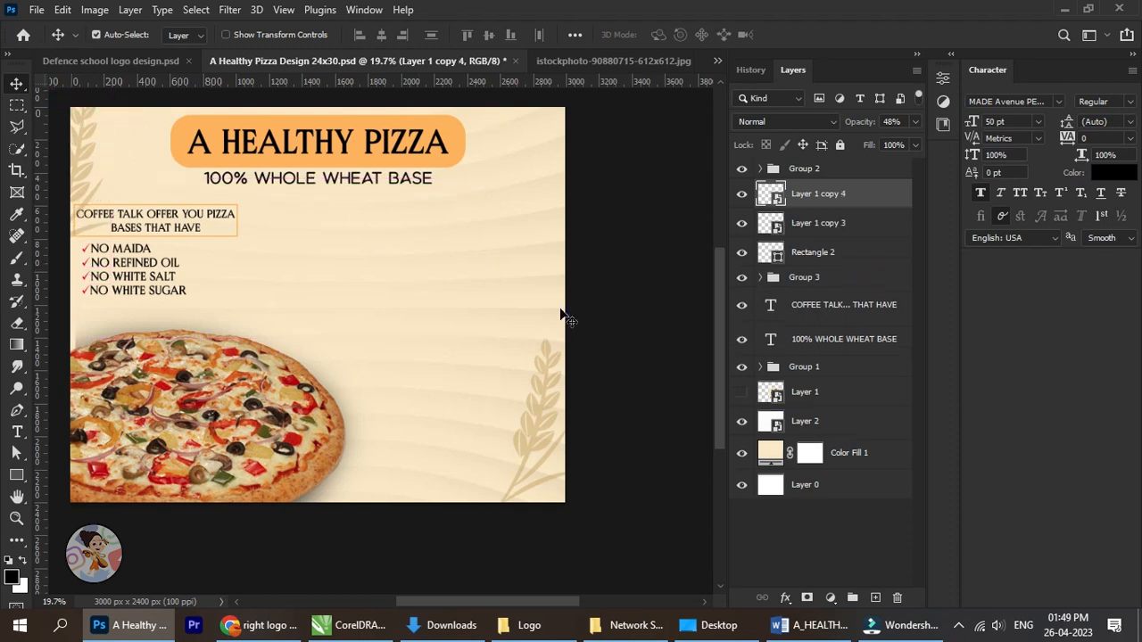
click(636, 295)
scroll(181, 283, down, 2)
scroll(125, 205, up, 3)
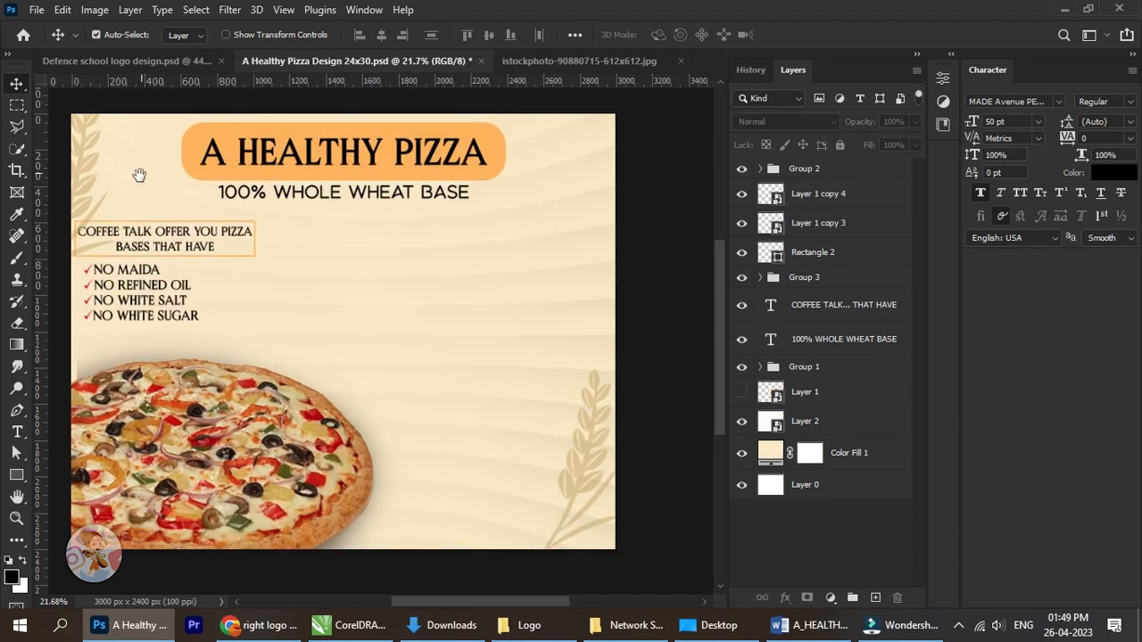
drag(140, 176, 162, 200)
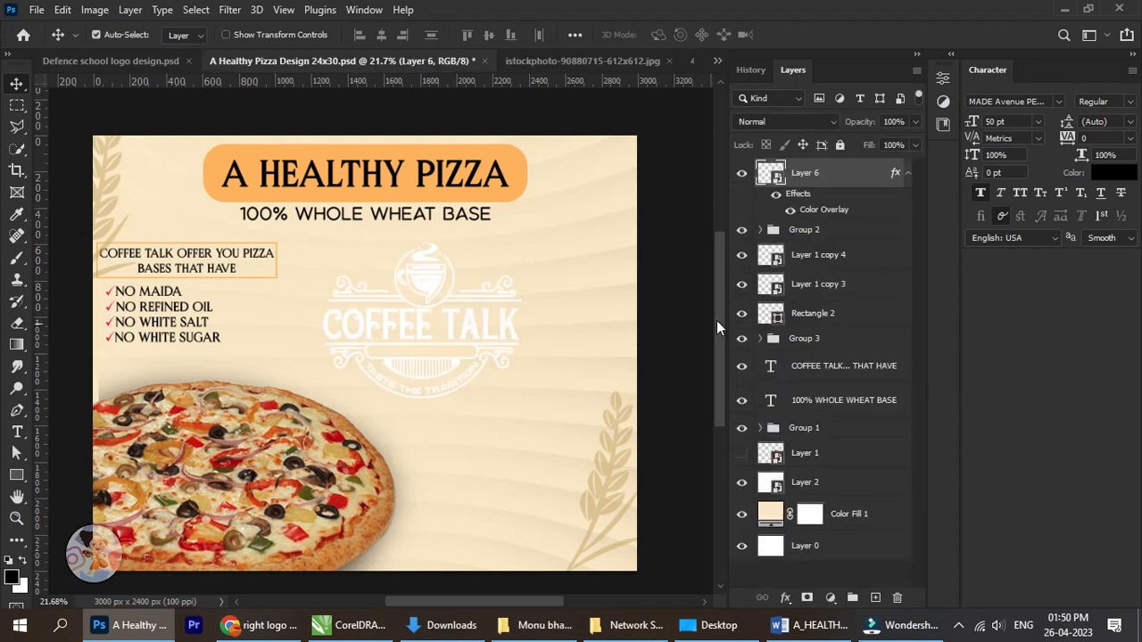
Change the COFFEE TALK logo's Color Overlay from white to dark maroon #2d0505.
scroll(716, 320, up, 1)
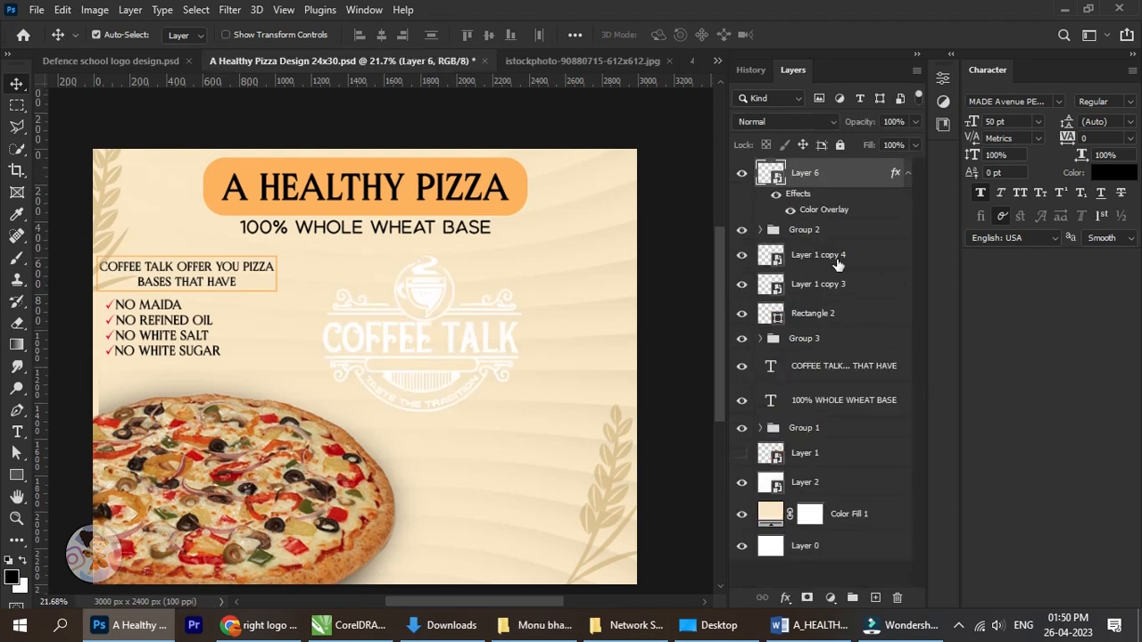
double_click(834, 213)
click(886, 268)
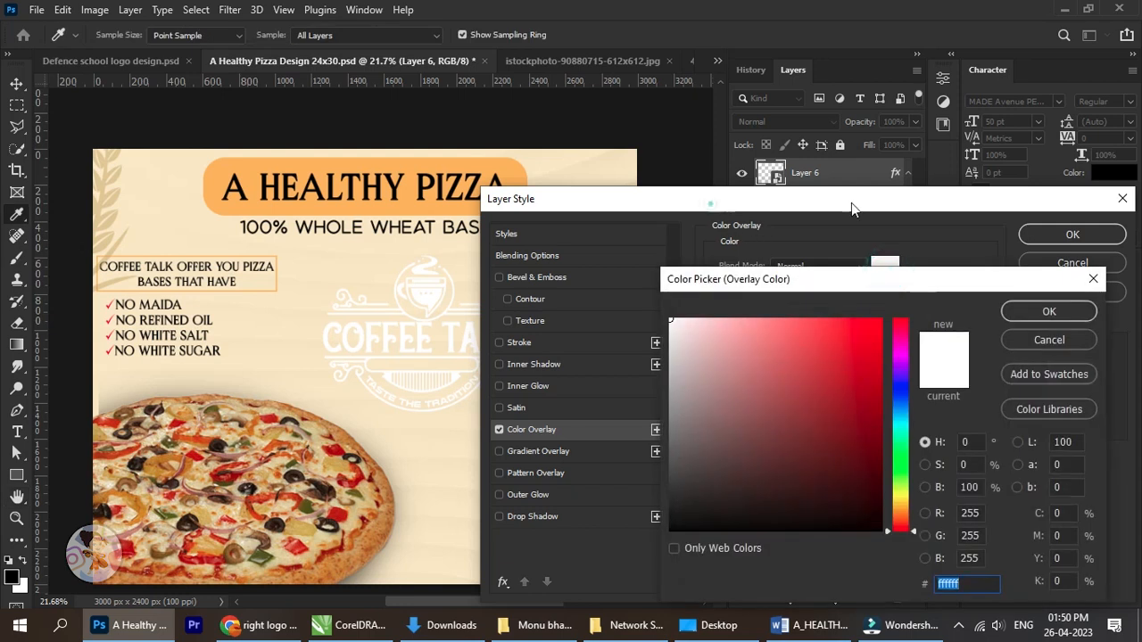
drag(820, 433, 857, 493)
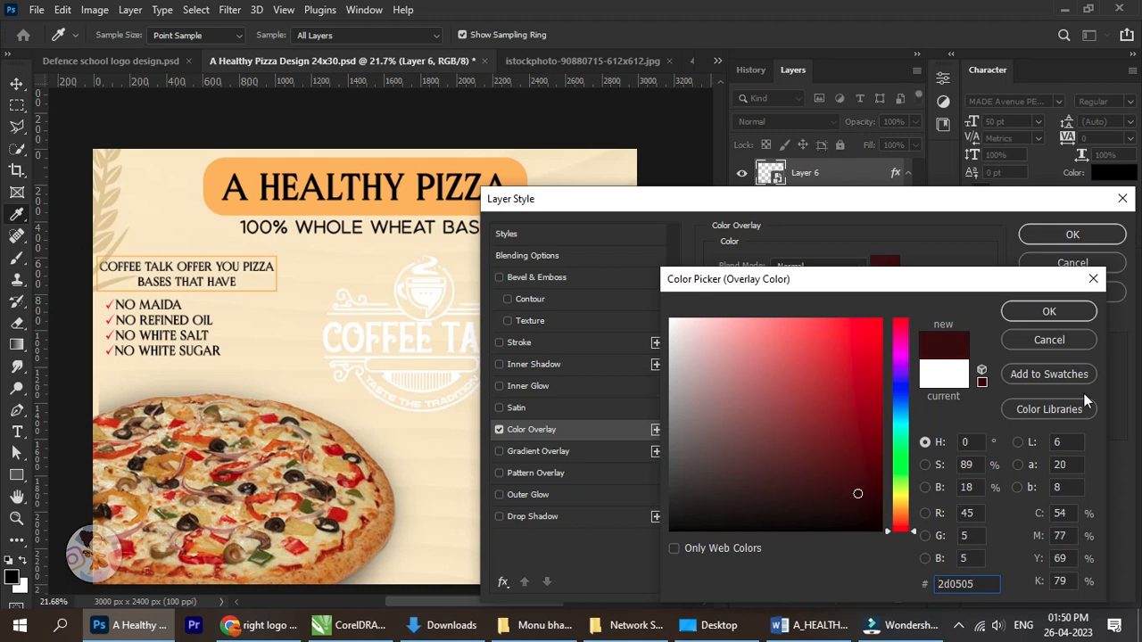
click(1060, 311)
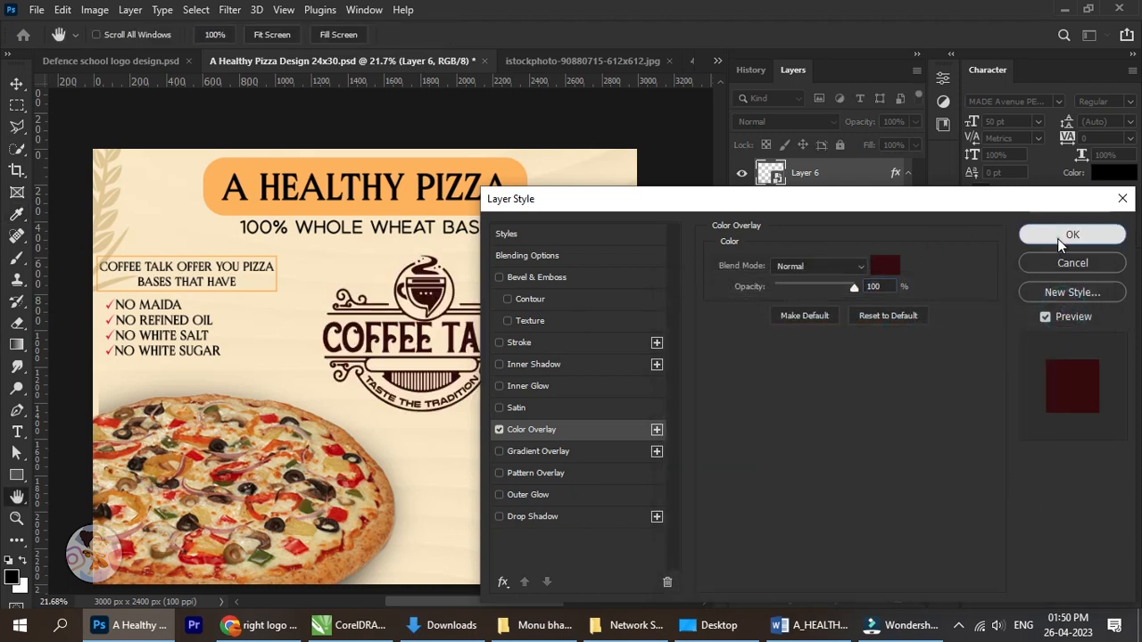
click(1067, 237)
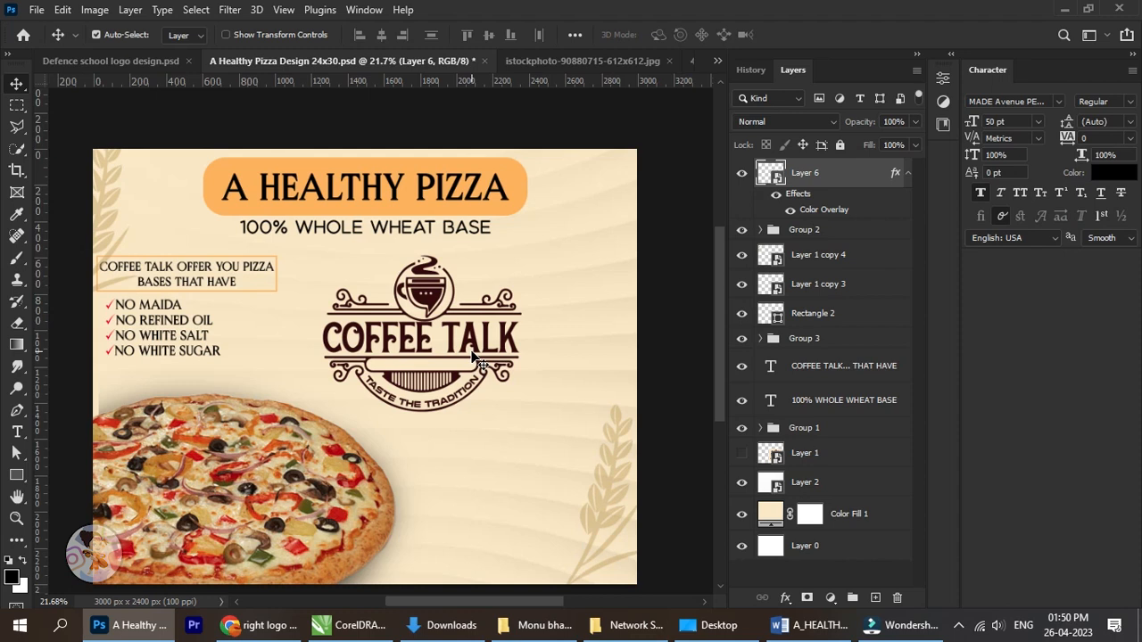
Scale the COFFEE TALK logo down to about 10.86% and place it in the poster's upper-left corner beside the heading box.
key(ctrl)
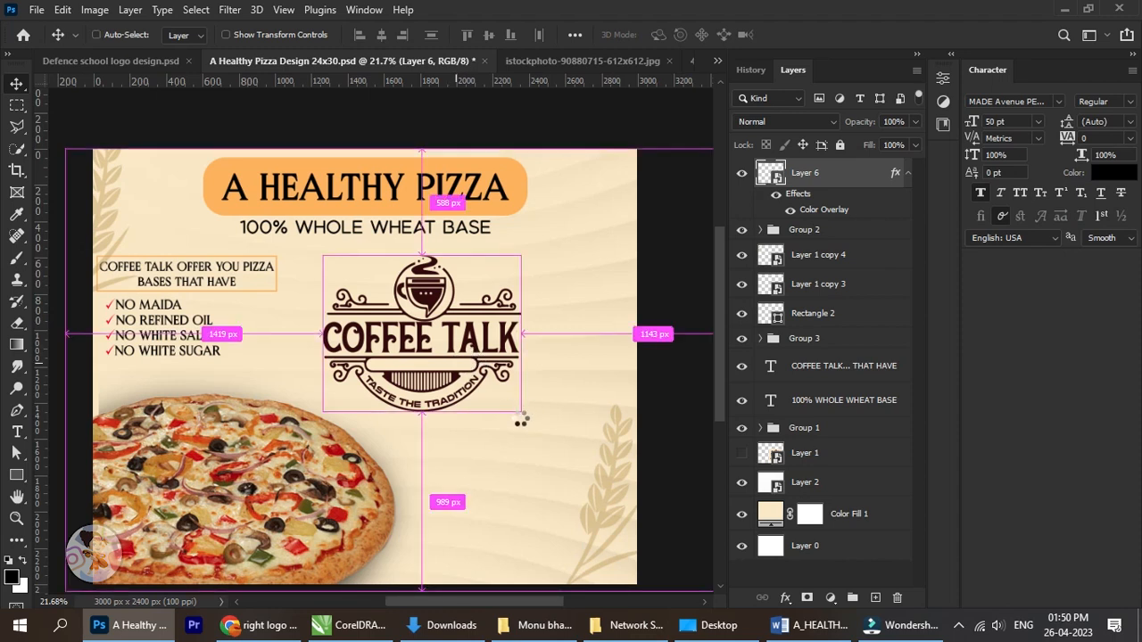
key(ctrl+t)
drag(521, 411, 210, 213)
scroll(144, 188, up, 5)
drag(264, 255, 266, 257)
click(826, 35)
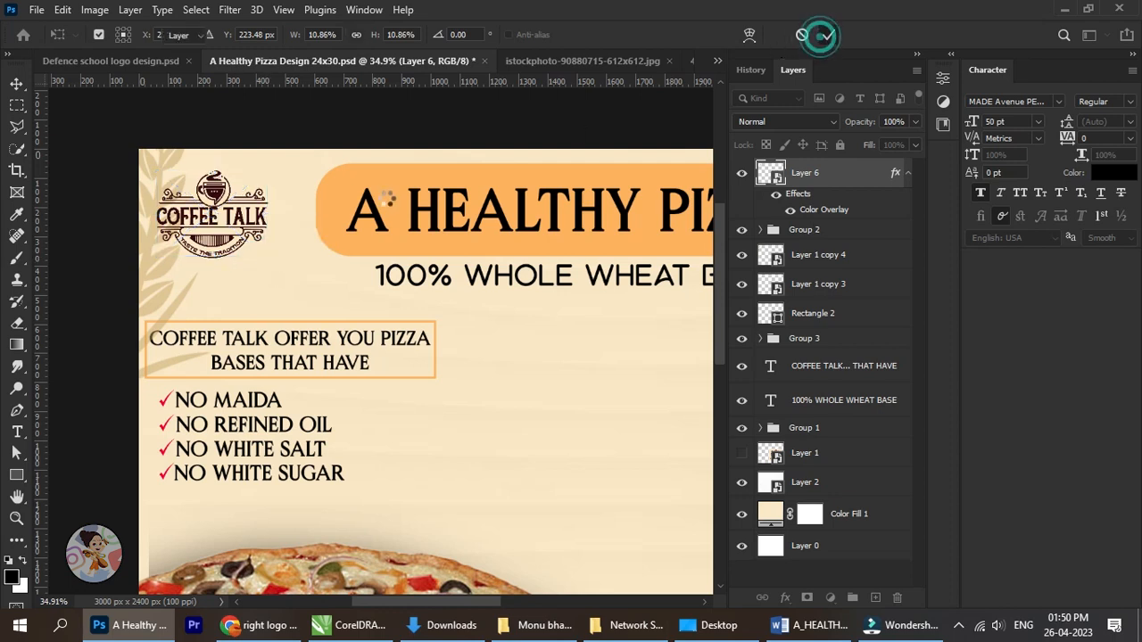
Nudge the small COFFEE TALK logo slightly upward and to the right in the poster's corner.
key(shift+Up)
key(shift+Up)
key(shift+Up)
key(shift+Up)
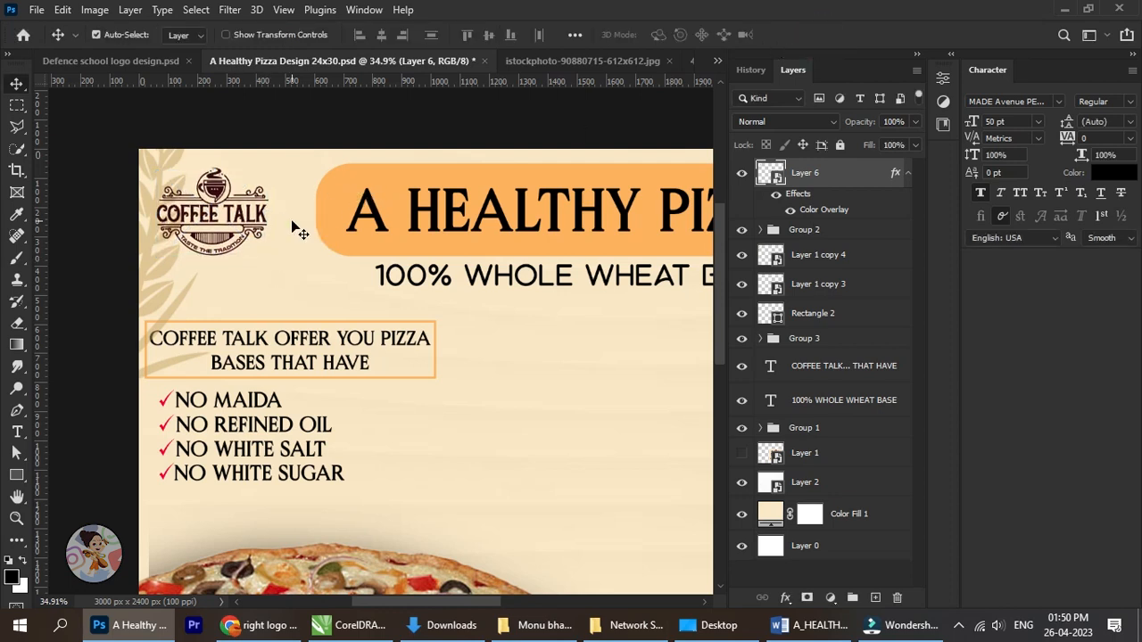
key(shift+Down)
key(shift+Down)
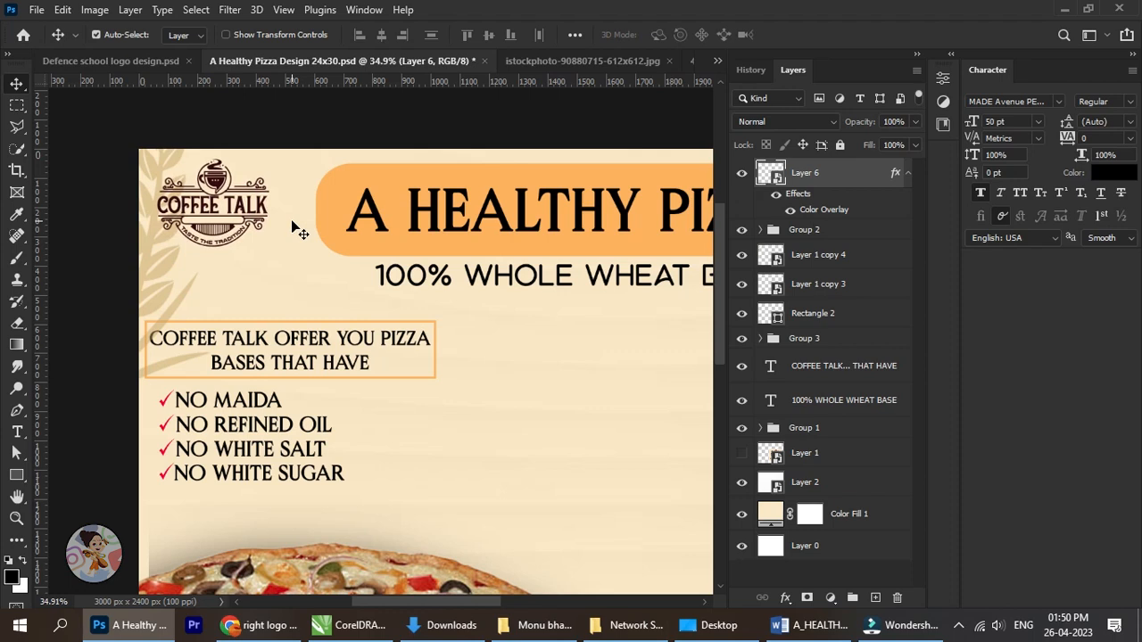
key(Right)
key(Right)
key(Right)
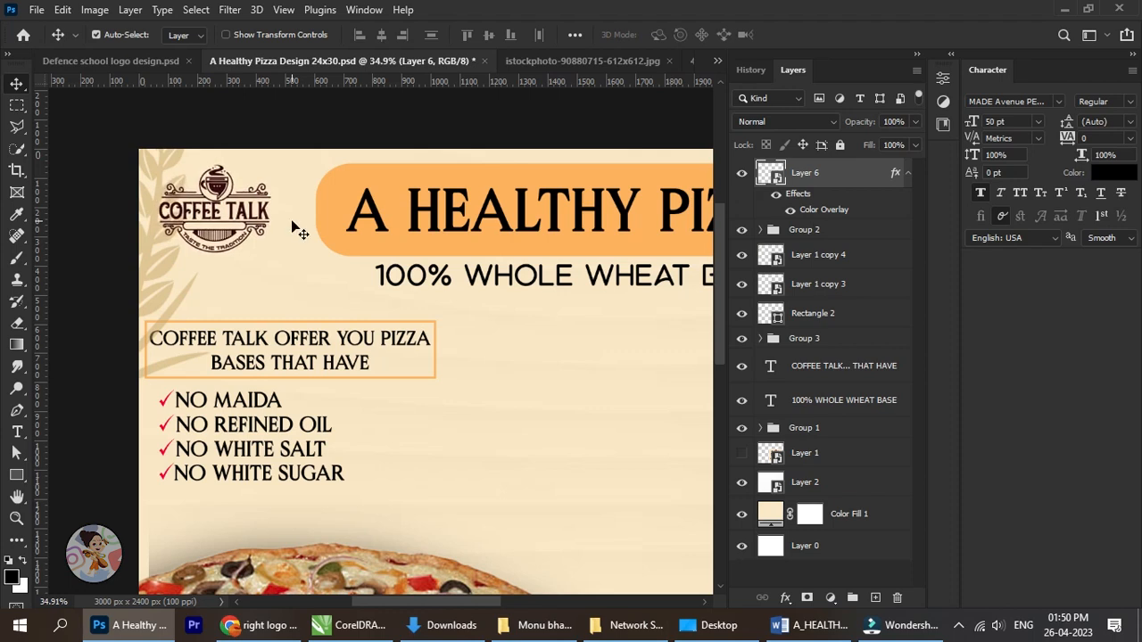
Enlarge the COFFEE TALK logo proportionally to about 11.61%.
drag(323, 252, 215, 278)
key(ctrl+t)
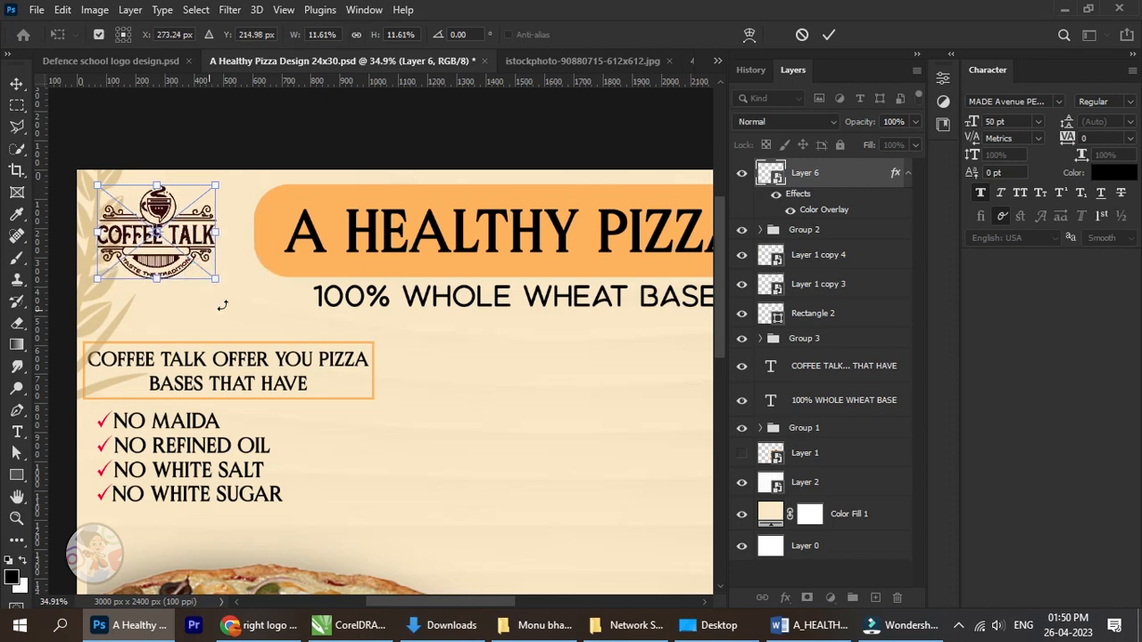
click(826, 34)
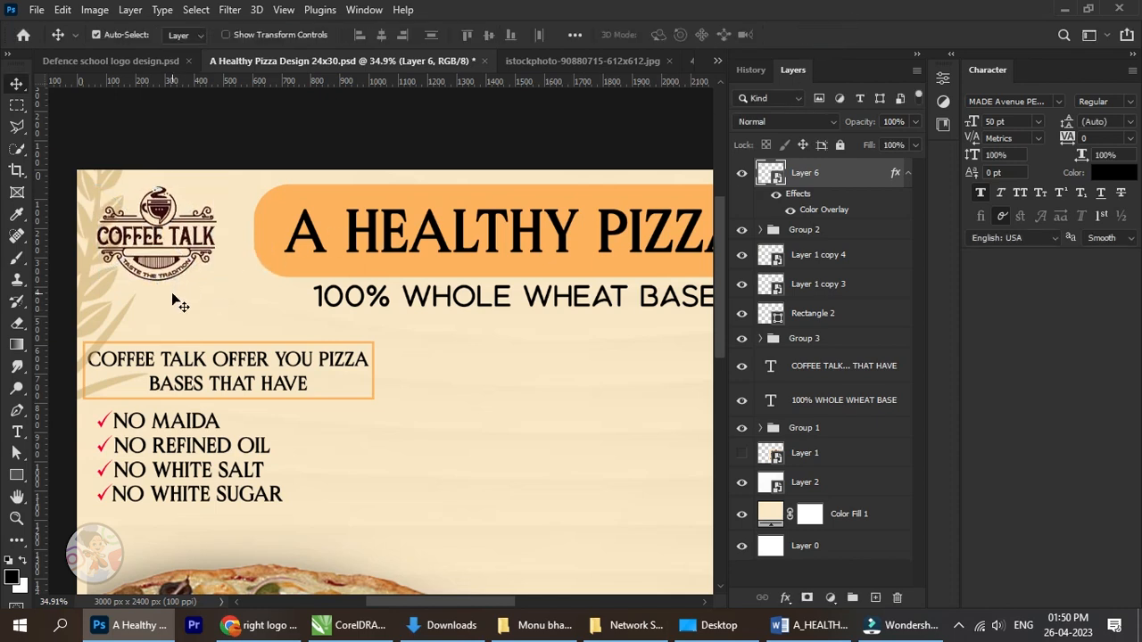
Fine-tune the enlarged logo's position a little closer to the heading box and the poster's top edge.
key(Right)
key(Right)
key(Right)
key(Right)
key(Right)
key(Right)
key(Right)
key(Right)
key(Right)
key(Right)
key(Right)
key(Right)
key(Right)
key(Right)
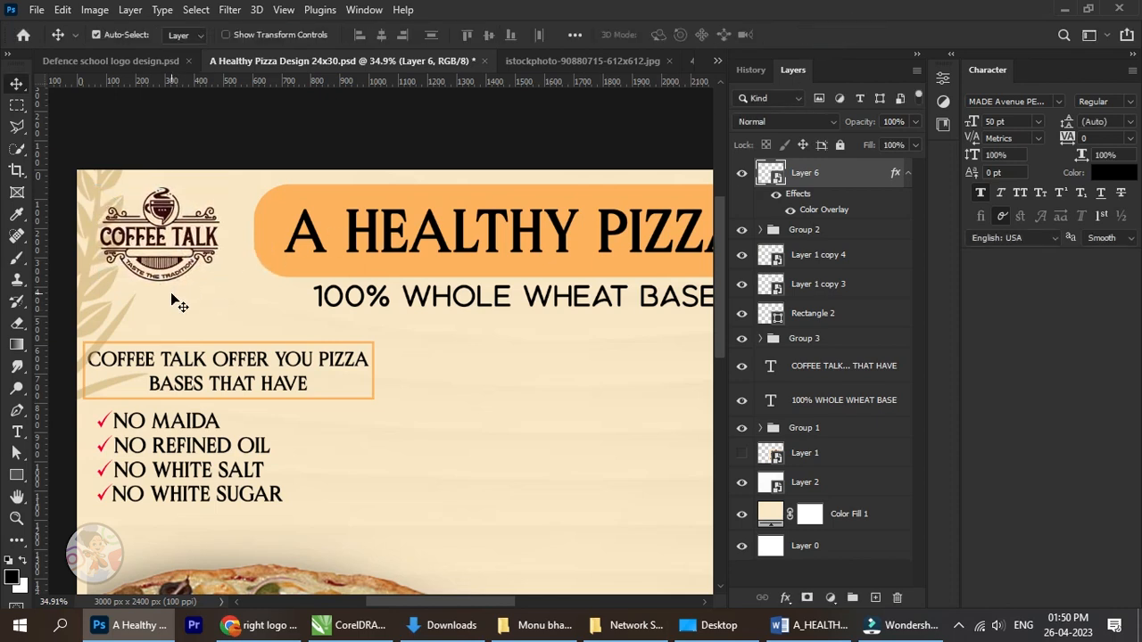
key(Right)
key(Right)
key(Right)
key(Right)
key(Right)
key(Right)
key(Up)
key(Up)
key(Up)
key(Up)
key(Up)
key(Up)
key(Up)
key(Up)
key(Up)
key(Up)
key(Up)
key(Up)
key(Up)
key(Up)
key(Up)
key(Up)
key(Up)
key(Up)
key(Up)
key(Up)
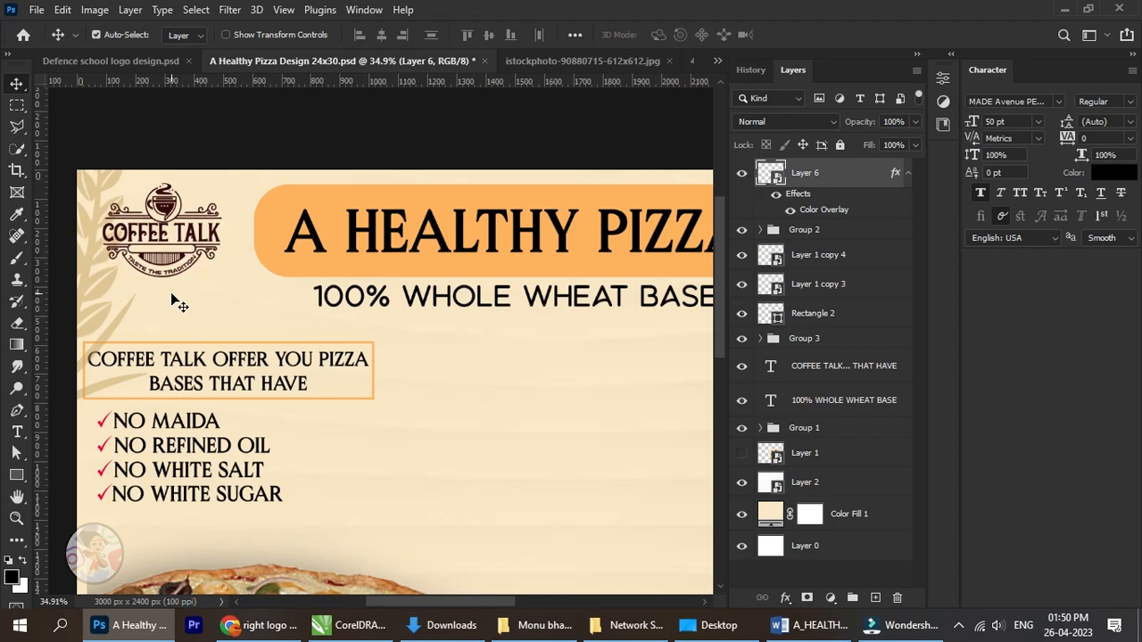
key(Left)
key(Left)
key(Left)
key(Left)
key(Left)
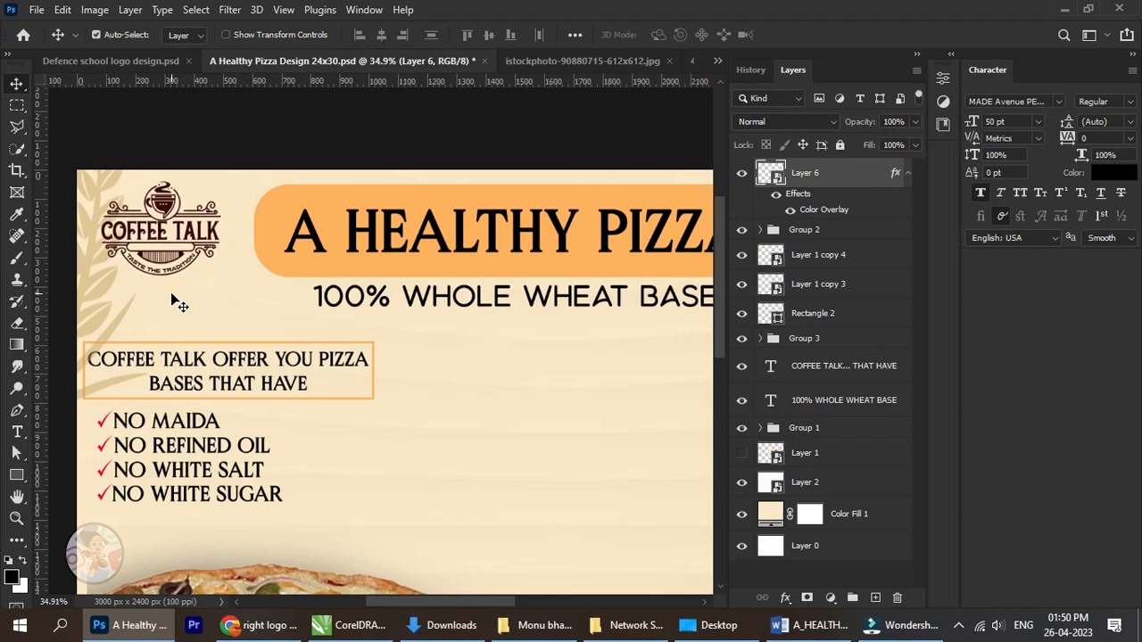
Save the poster document with the logo in place.
drag(400, 272, 321, 275)
scroll(325, 276, down, 3)
drag(421, 306, 417, 279)
scroll(422, 297, down, 5)
drag(453, 328, 393, 296)
scroll(331, 310, up, 1)
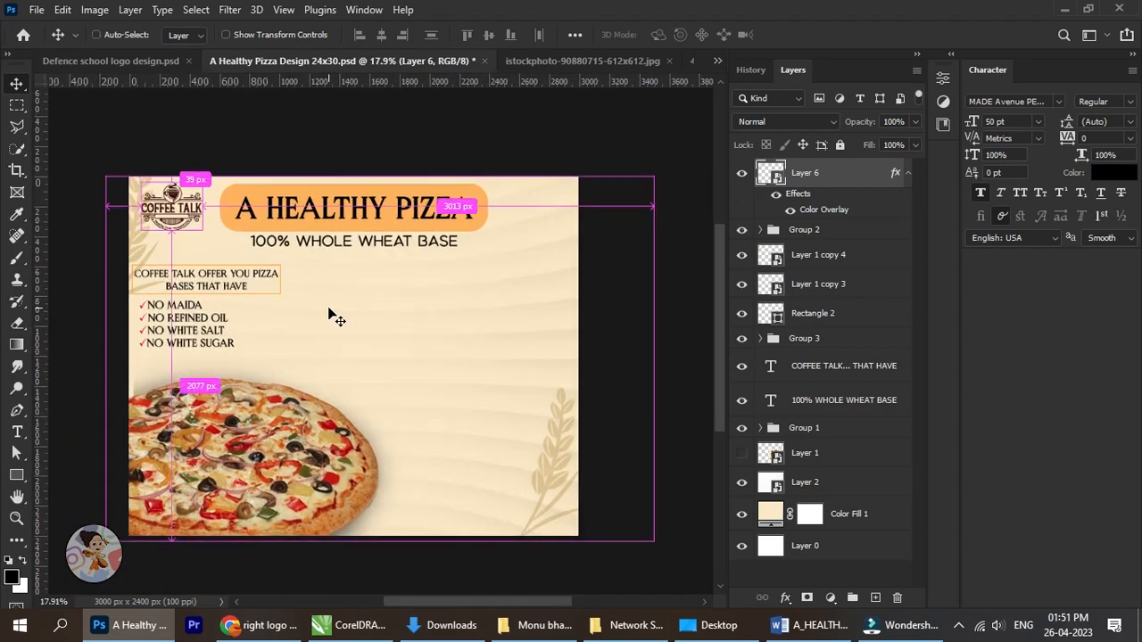
key(ctrl+s)
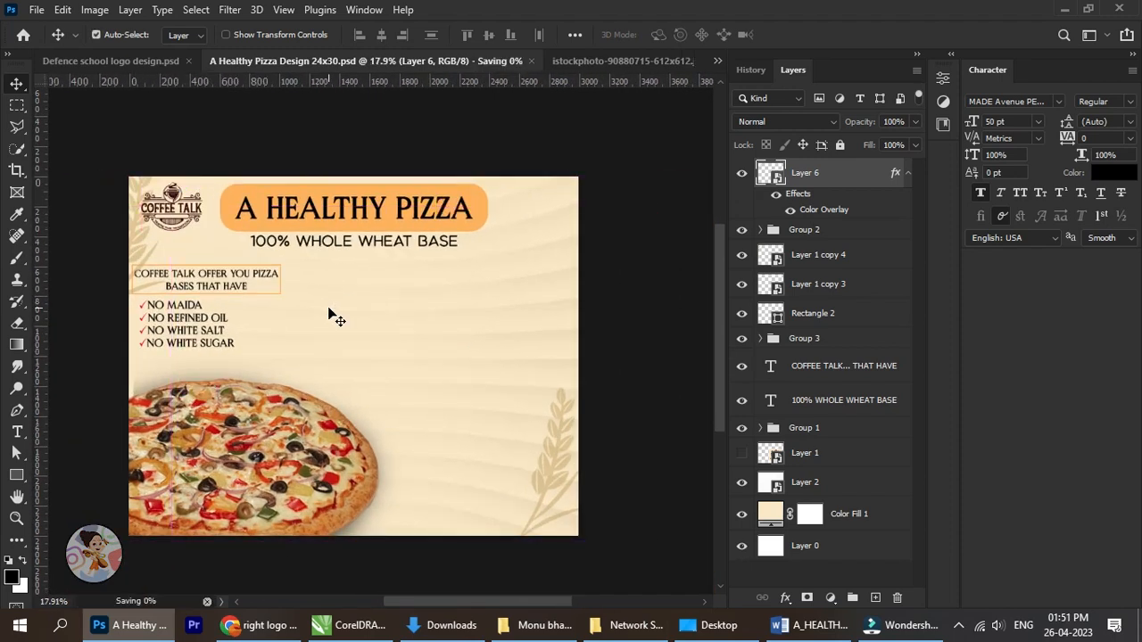
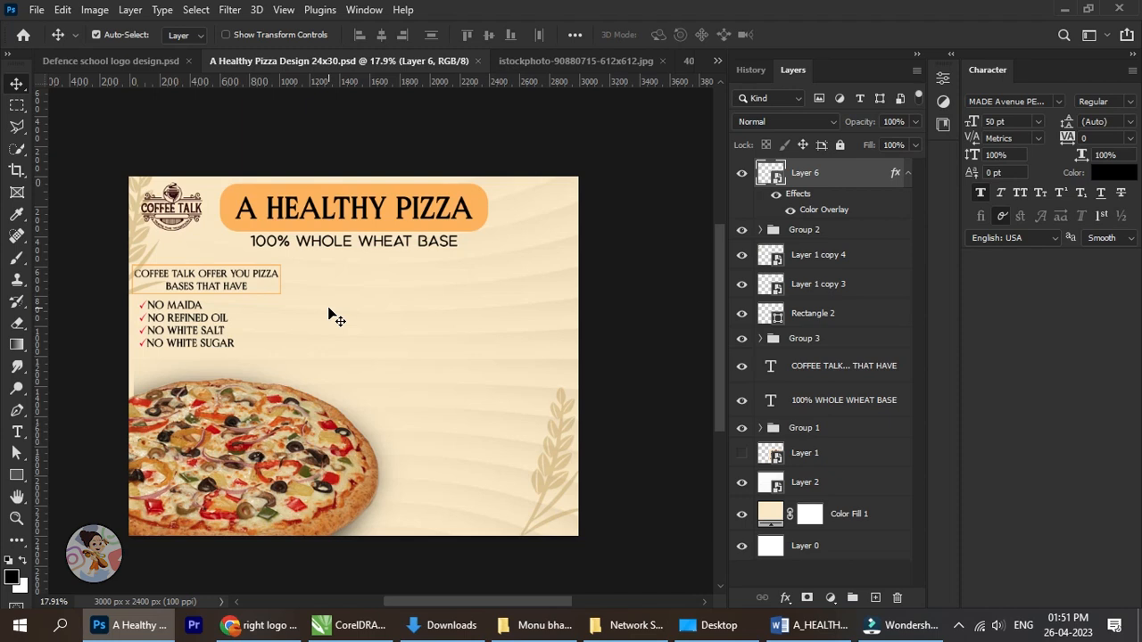
Nudge the COFFEE TALK logo slightly downward in the poster's corner and save the document.
drag(314, 317, 327, 320)
scroll(326, 252, up, 2)
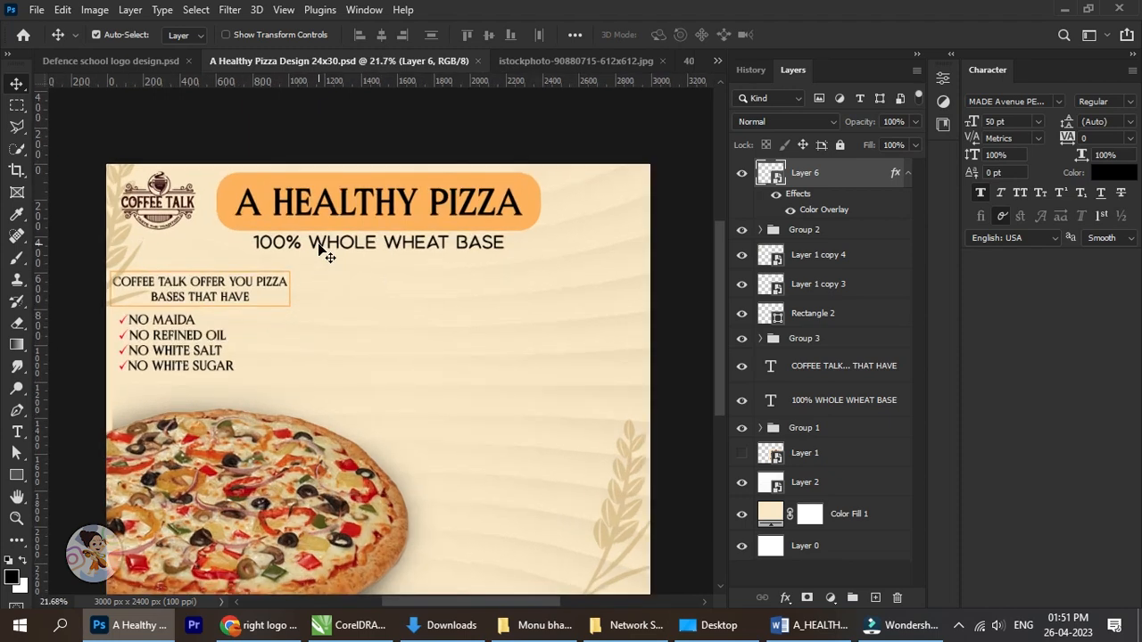
key(Down)
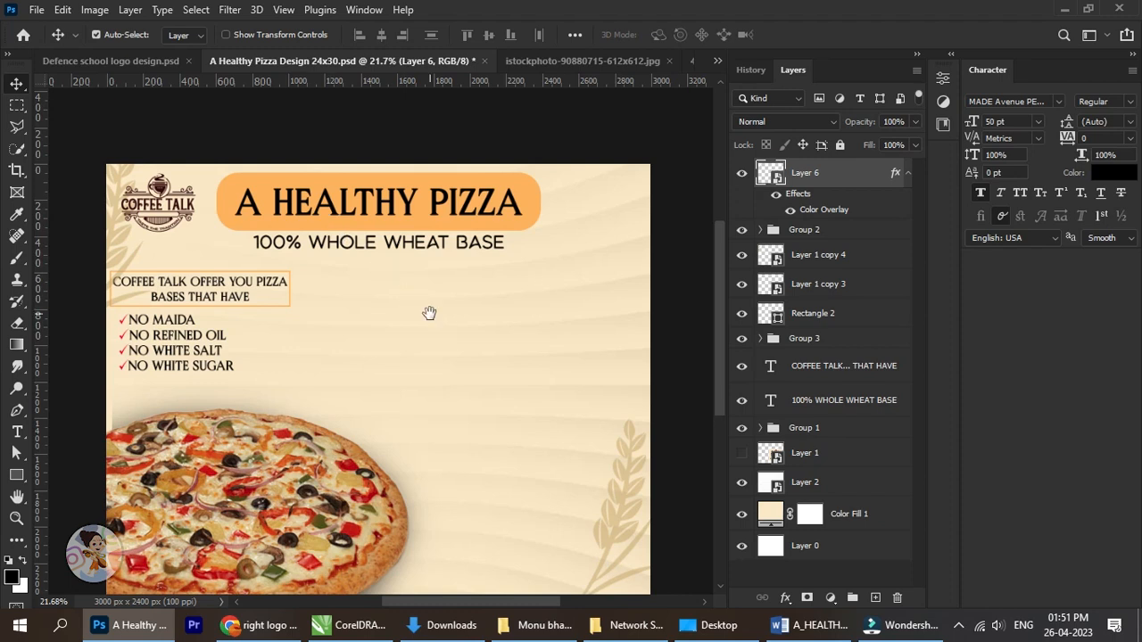
drag(429, 312, 429, 288)
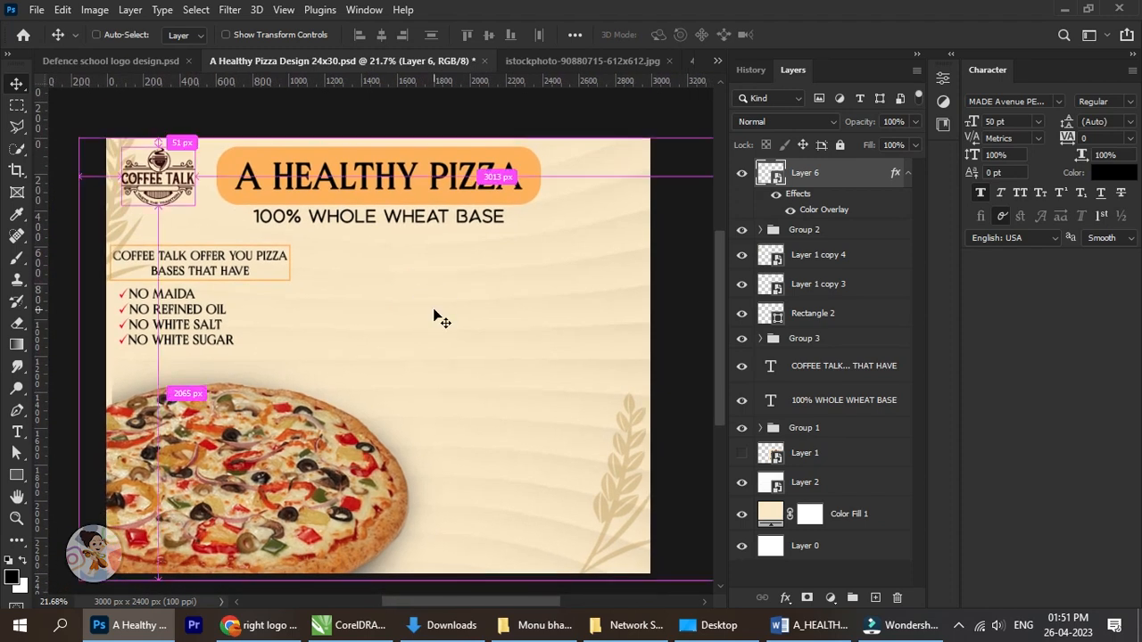
key(ctrl+s)
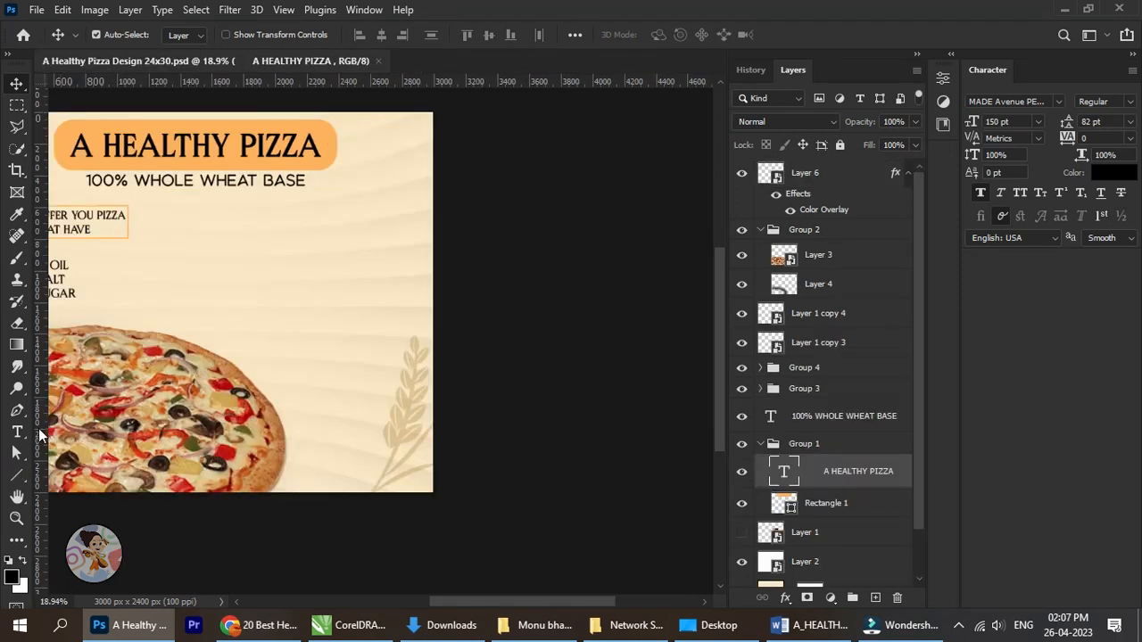
Add a new text layer reading "The greatest" in the empty area above the pizza.
click(17, 432)
click(198, 310)
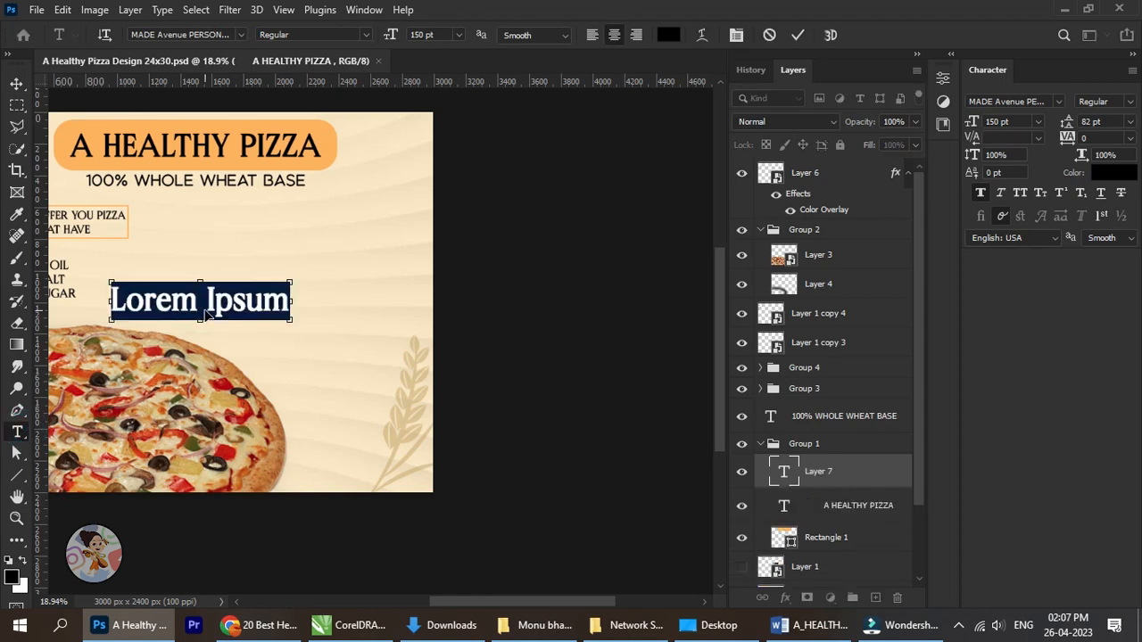
text(The greatest)
click(17, 83)
scroll(152, 300, left, 2)
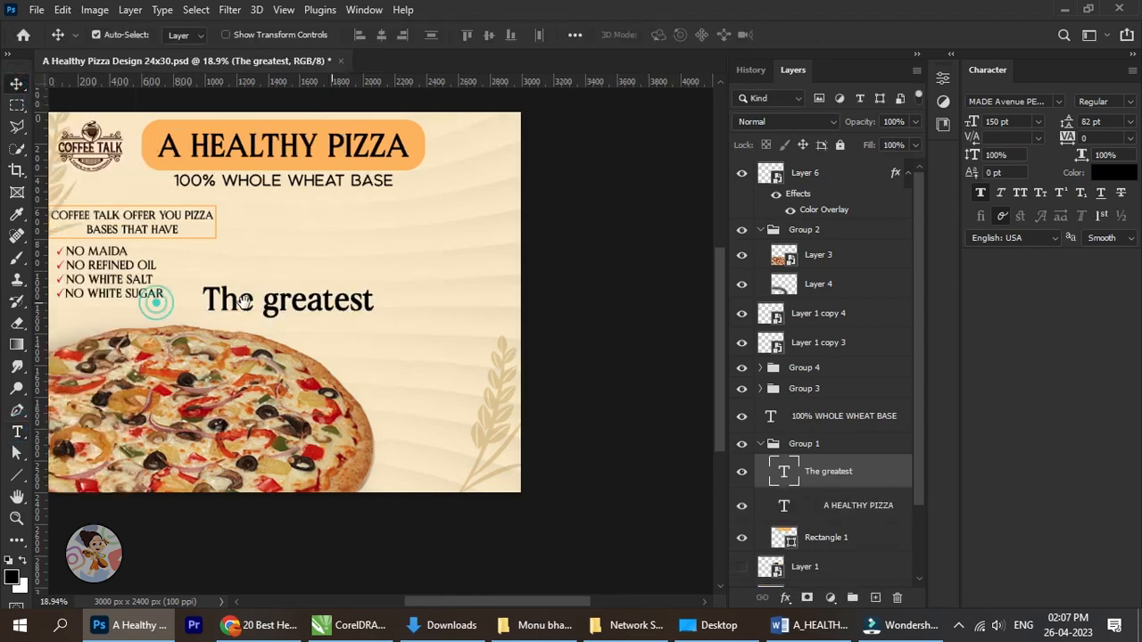
Shift the new text slightly up and to the right, and capitalise its second word so it reads "The Greatest".
scroll(268, 328, up, 1)
alt+scroll(268, 328, up, 1)
scroll(267, 328, up, 1)
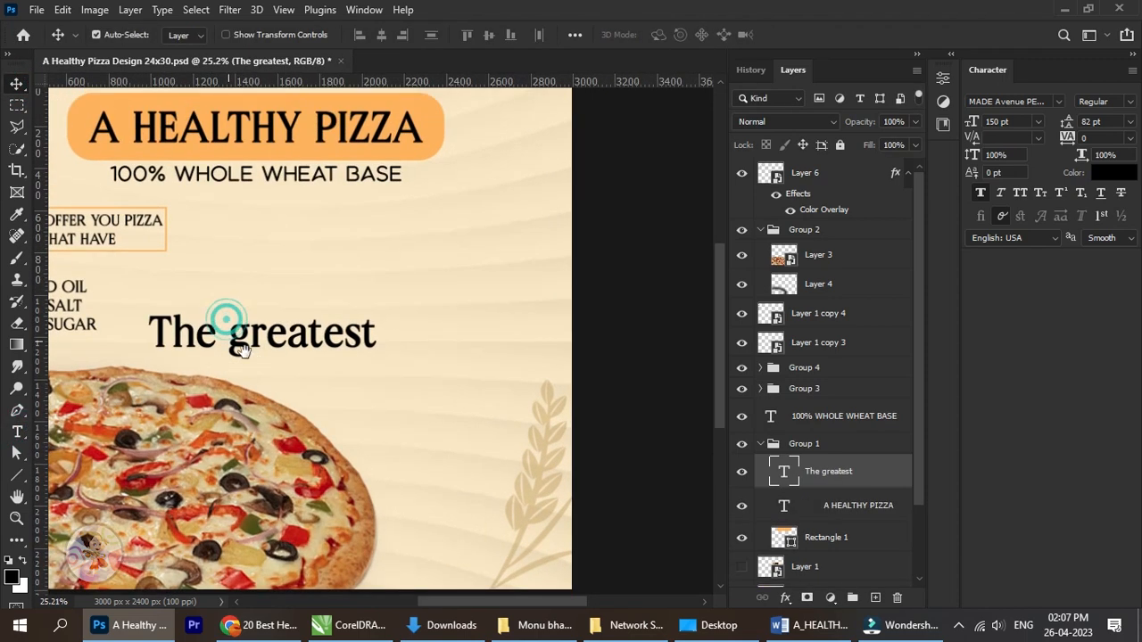
drag(240, 346, 308, 328)
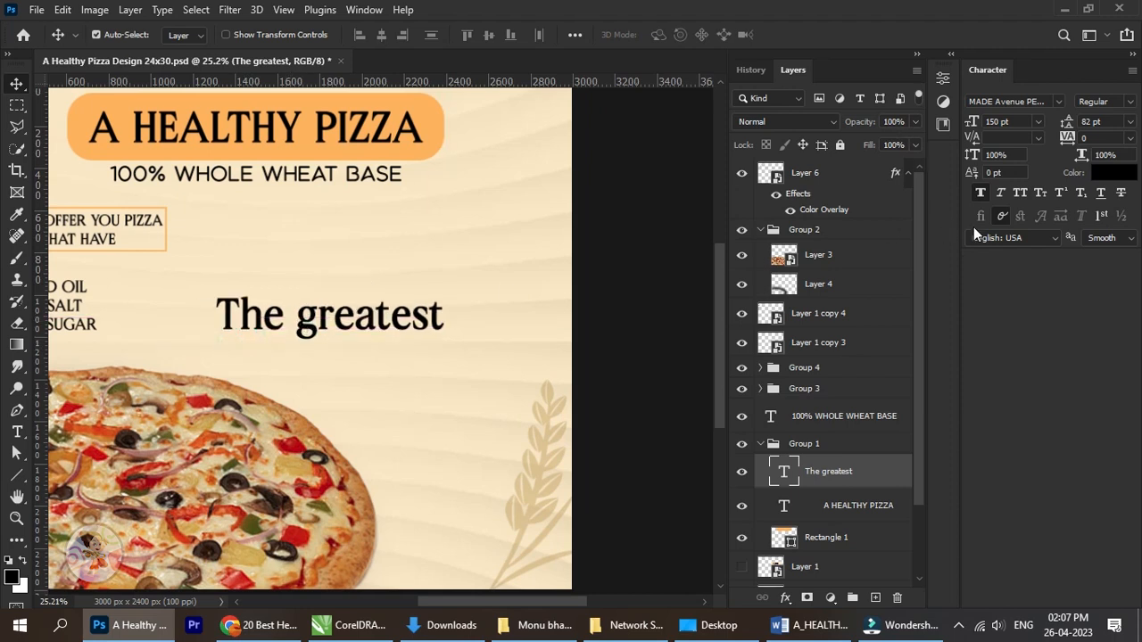
click(16, 432)
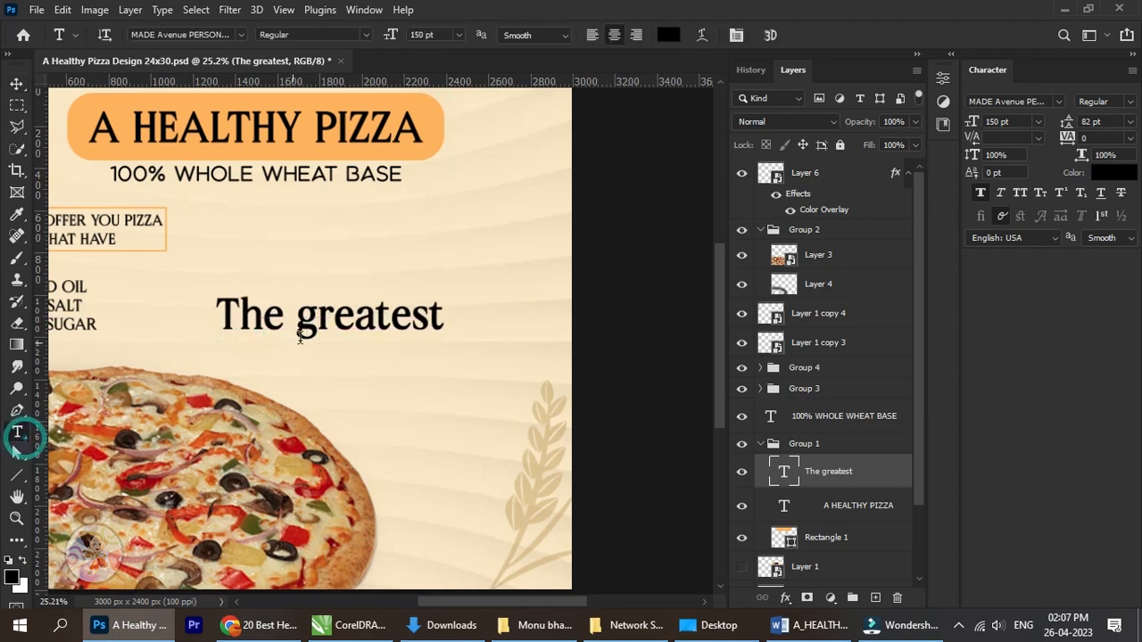
drag(297, 330, 319, 330)
text(G)
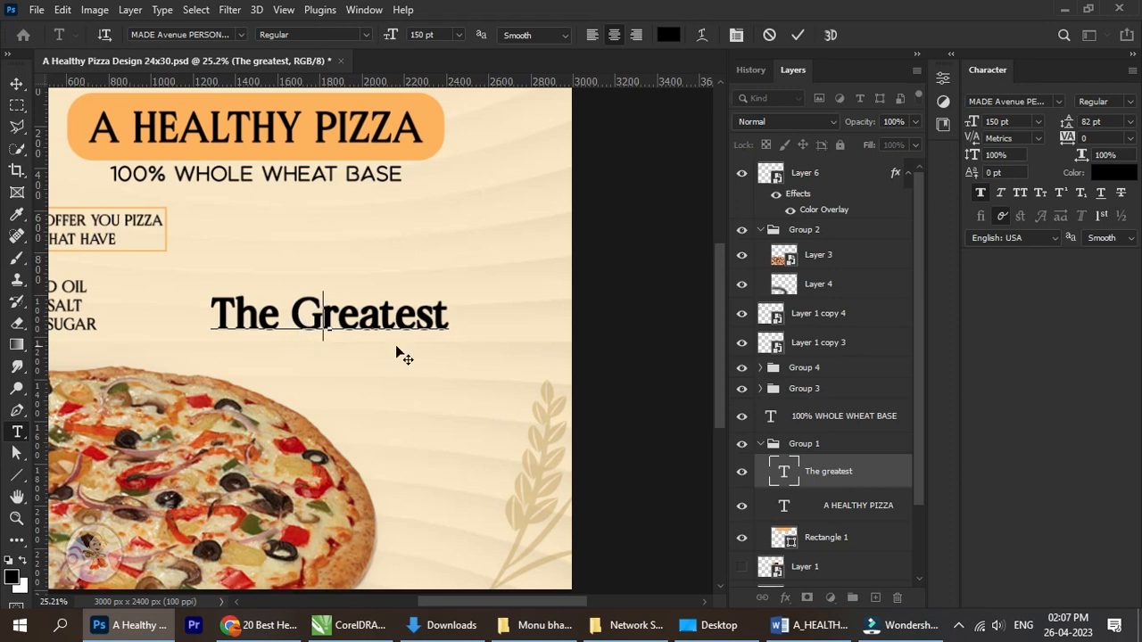
click(18, 86)
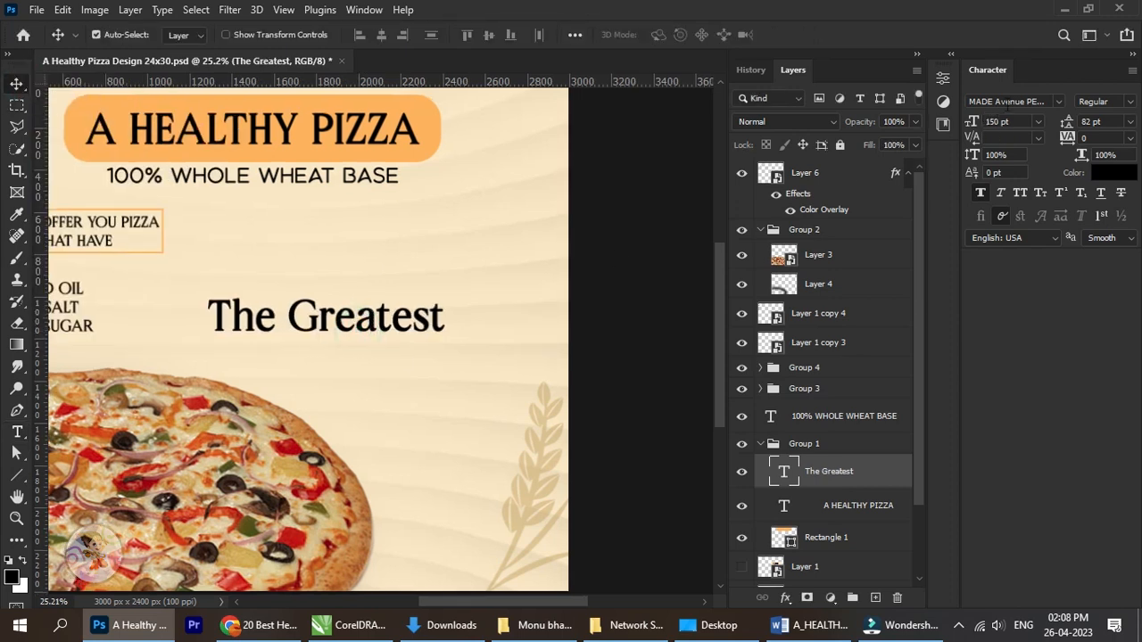
Try the Qhuerto font on the "The Greatest" text.
click(1008, 101)
click(1059, 102)
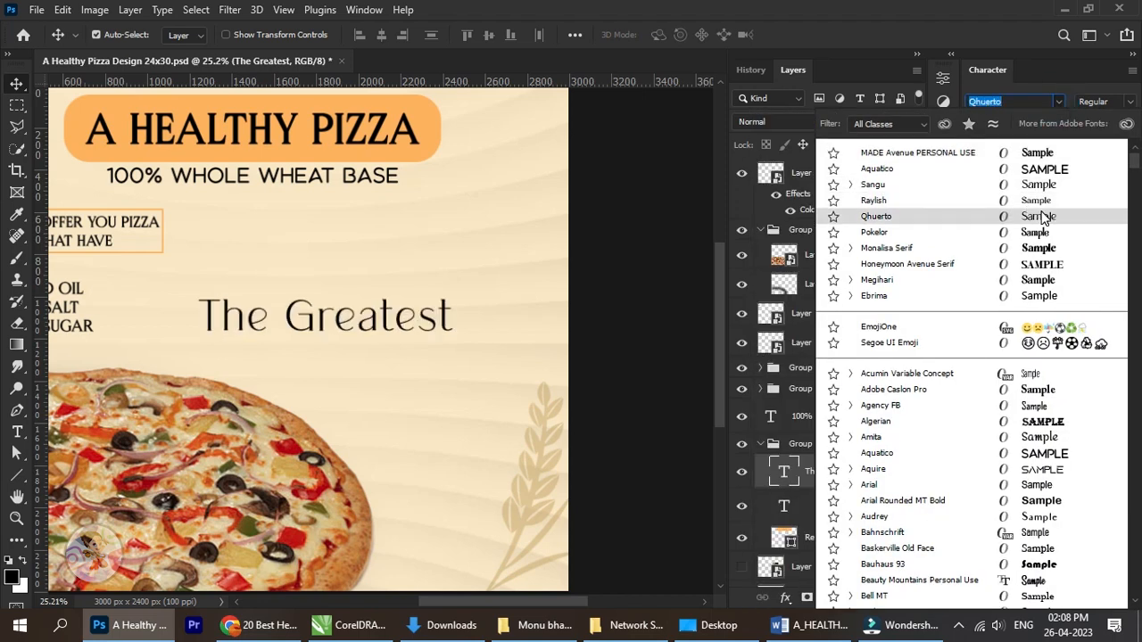
click(1043, 216)
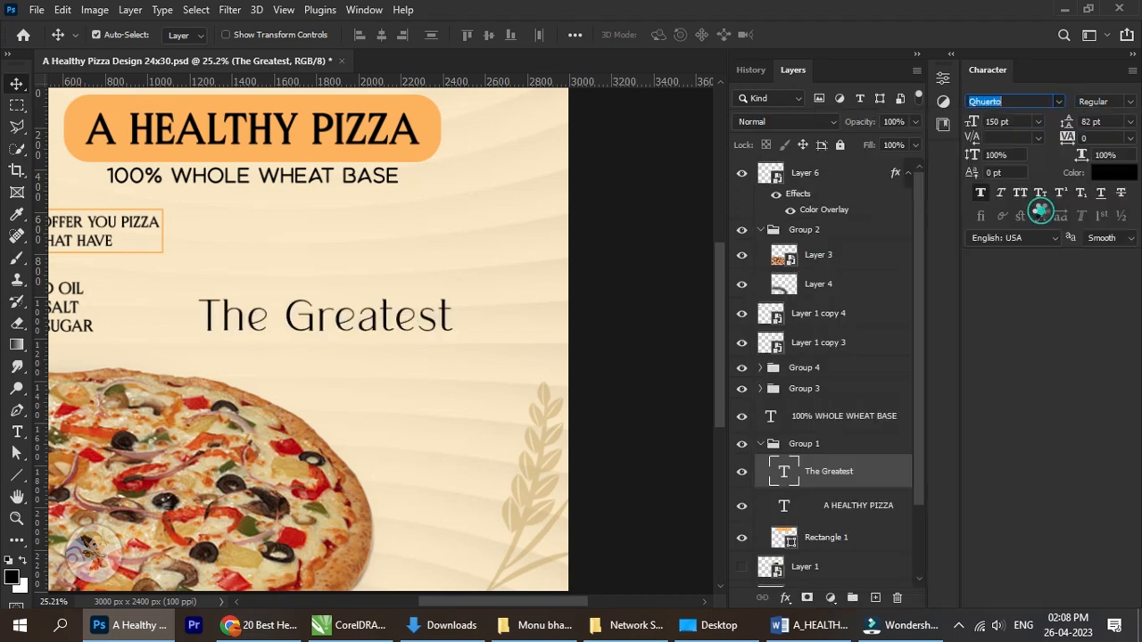
click(1131, 103)
click(1130, 101)
Move the "The Greatest" text toward the poster's right edge, above the lower wheat stalk.
drag(408, 291, 526, 335)
mouse_move(474, 345)
mouse_down()
mouse_move(490, 352)
mouse_move(413, 360)
mouse_move(470, 348)
mouse_up()
drag(440, 349, 405, 318)
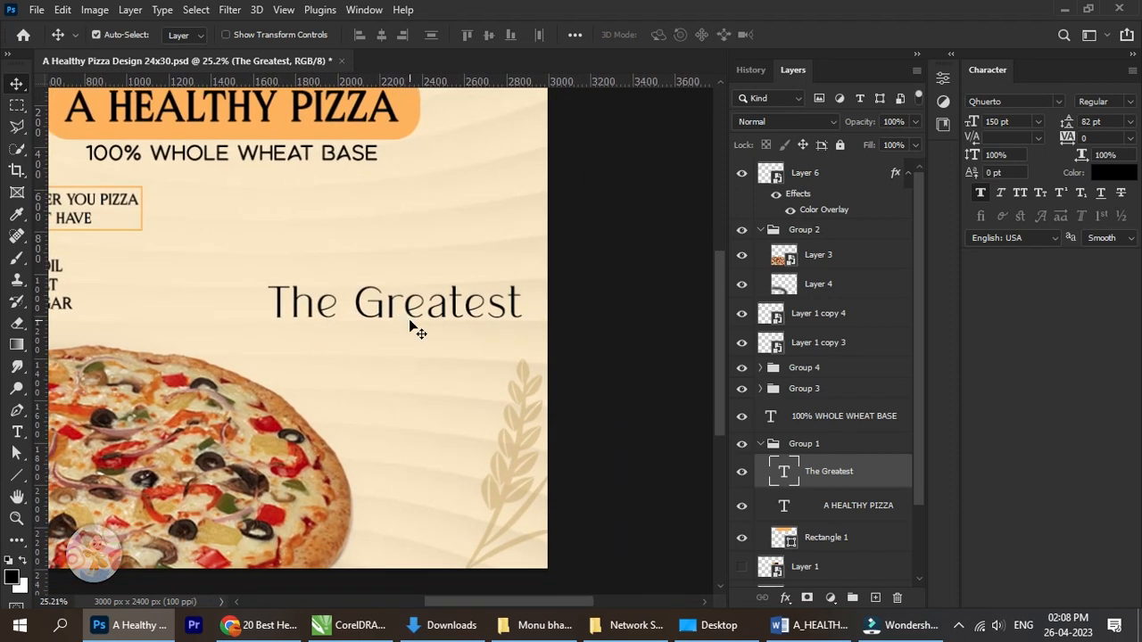
scroll(414, 327, down, 3)
scroll(428, 329, up, 2)
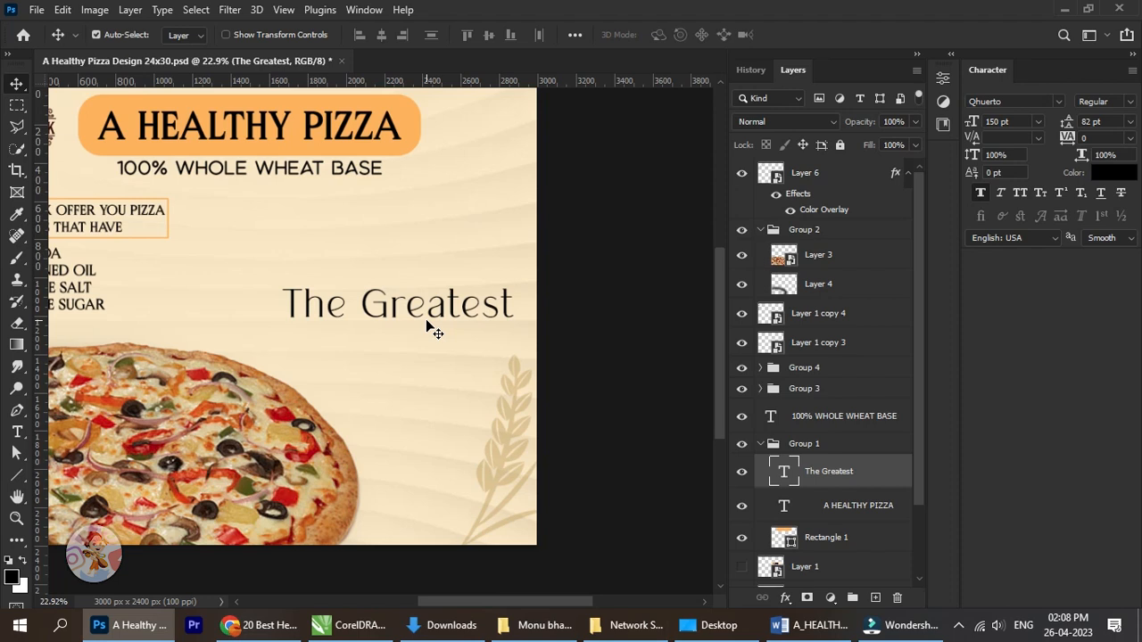
Change the "The Greatest" text to the BROTHER Bold font and adjust its position slightly.
click(1009, 101)
text(bro)
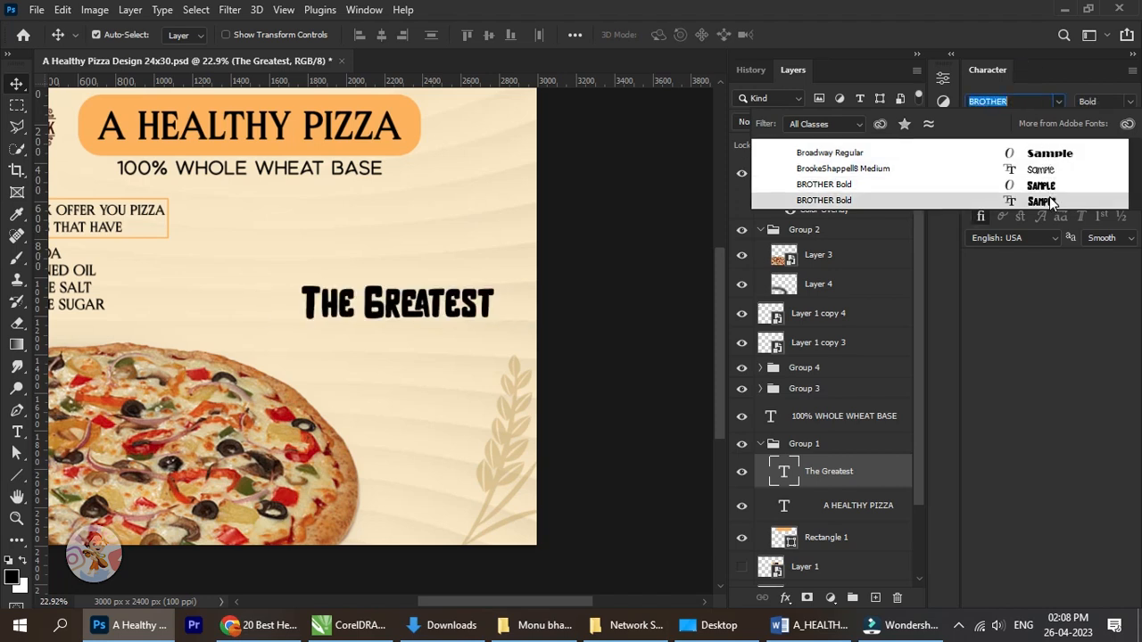
click(1050, 194)
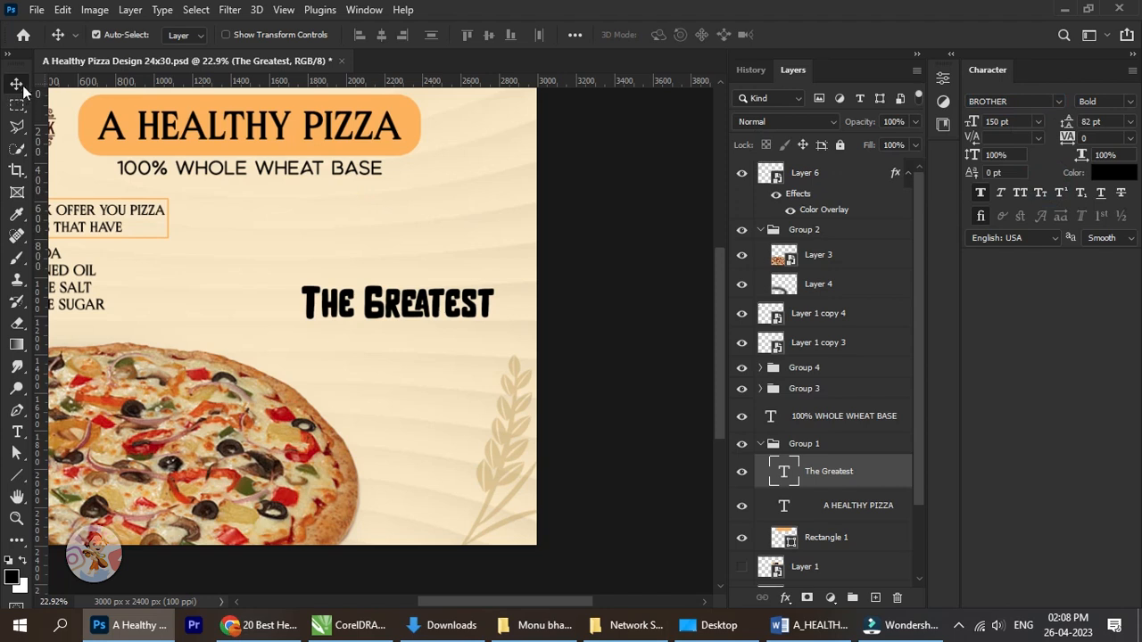
click(24, 82)
mouse_move(389, 296)
mouse_down()
mouse_move(470, 323)
mouse_move(392, 322)
mouse_move(398, 290)
mouse_up()
Add a second text layer reading "wealth is Health" beneath "The Greatest".
click(17, 432)
click(359, 348)
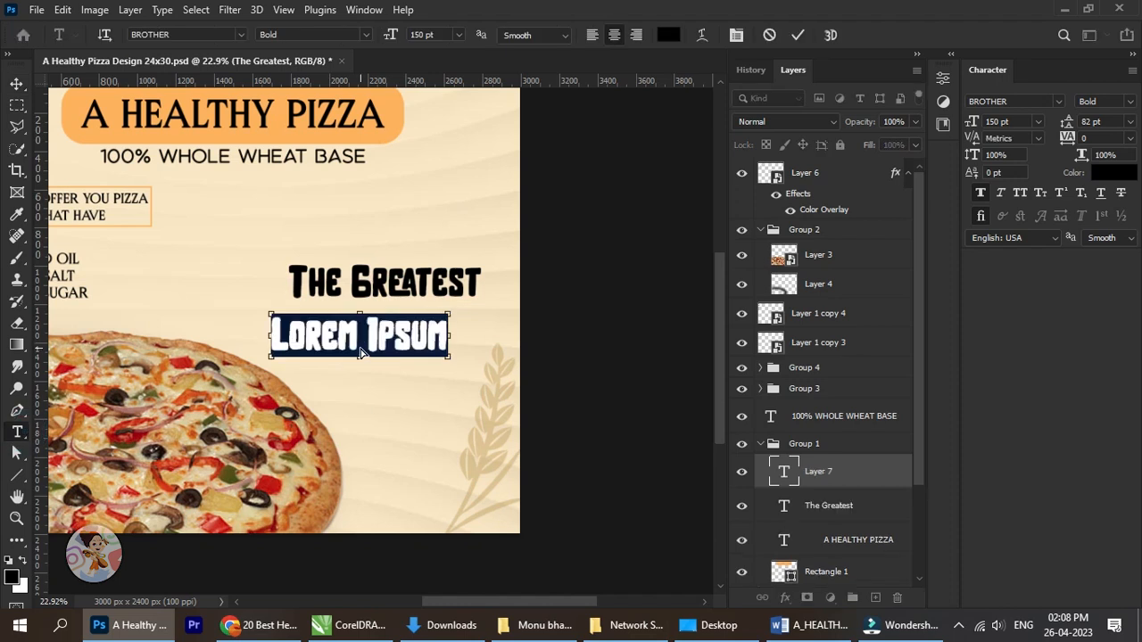
text(Wealth is Health)
click(16, 83)
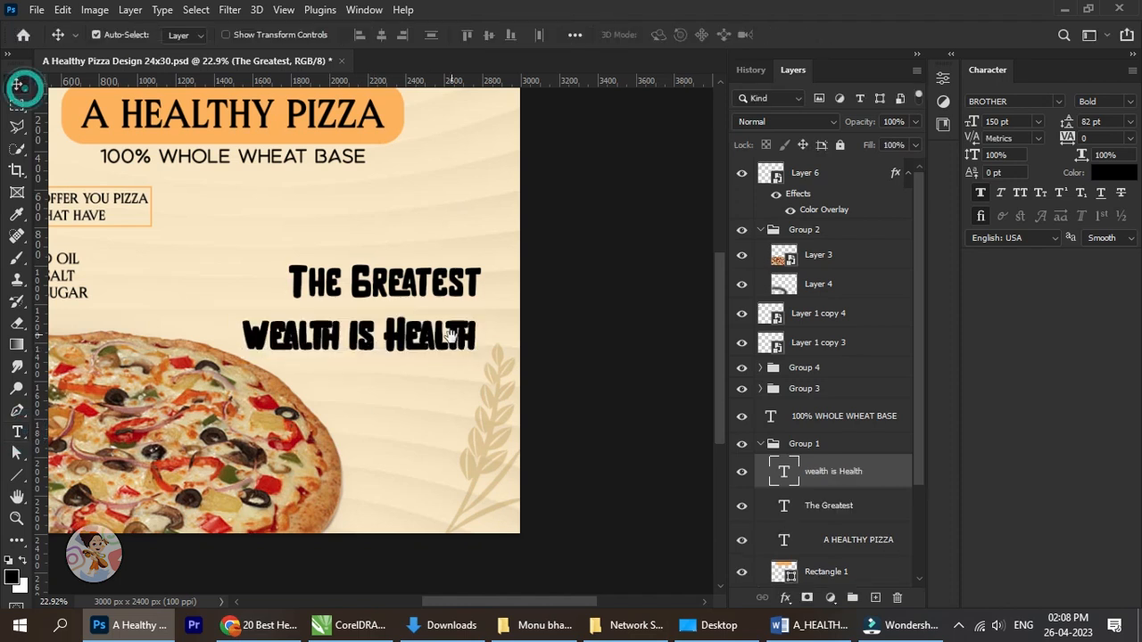
Position "wealth is Health" closely under "The Greatest" with the right ends of both lines aligned.
drag(515, 348, 446, 344)
drag(367, 331, 377, 318)
scroll(377, 318, up, 3)
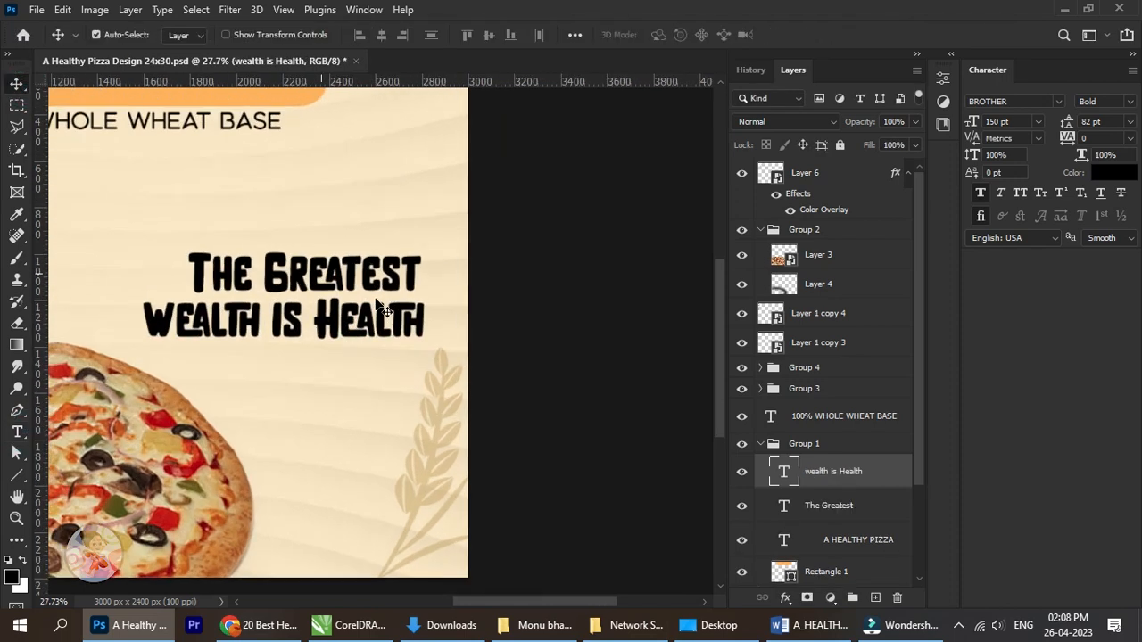
key(Left)
key(Left)
key(Left)
key(Left)
key(Left)
key(Left)
key(Left)
key(Left)
key(Left)
key(Left)
key(Left)
key(Left)
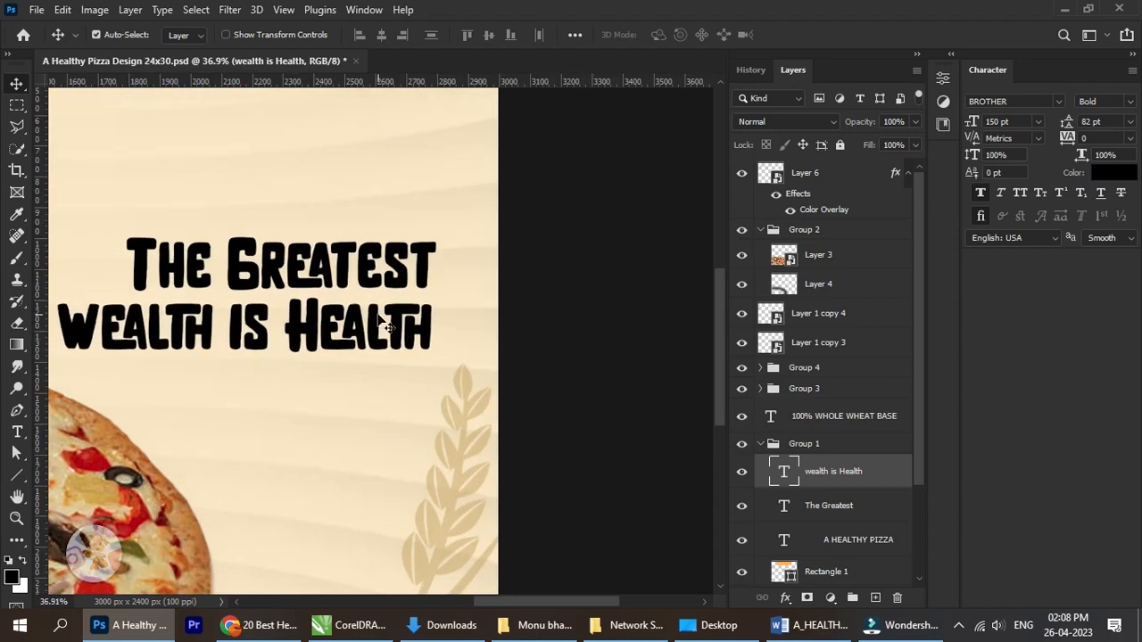
key(Up)
key(Up)
key(Up)
key(Up)
key(Up)
key(Up)
key(Up)
key(Up)
key(Up)
key(Up)
key(Up)
key(Up)
key(Up)
key(Up)
key(Up)
key(Up)
scroll(383, 326, down, 3)
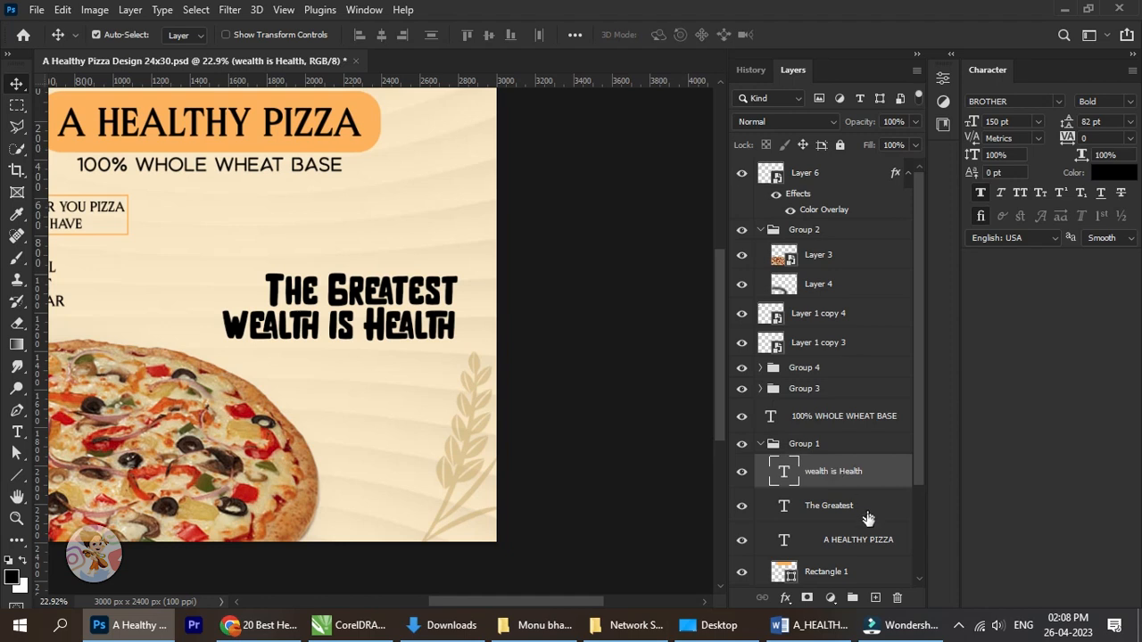
Bring both slogan text layers to the top of the layer stack and group them.
click(852, 507)
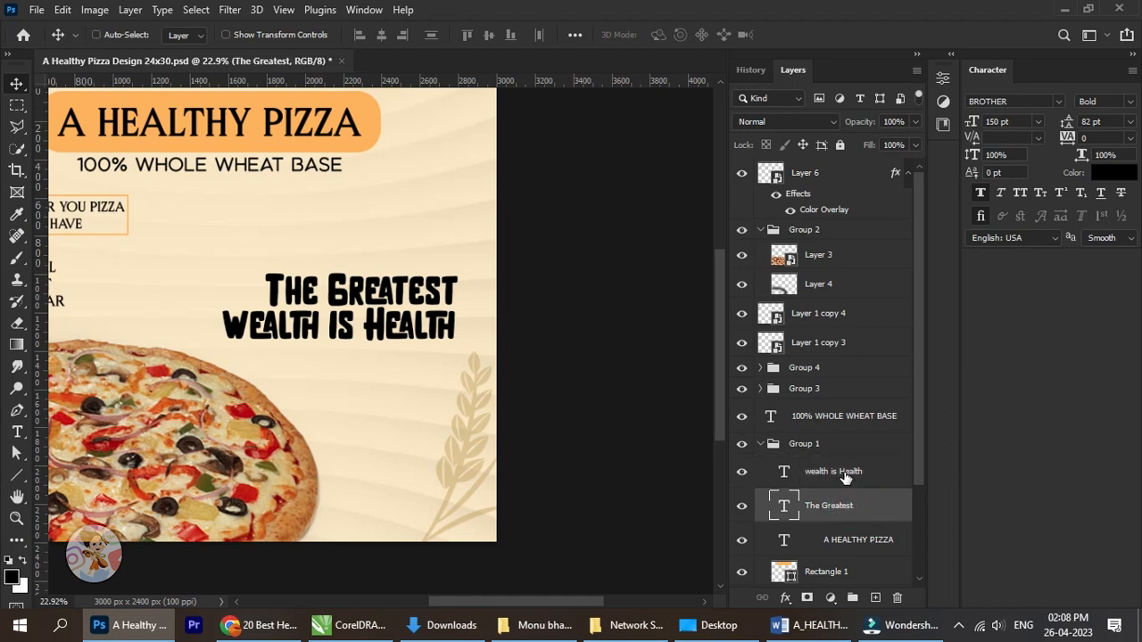
ctrl+click(846, 472)
mouse_move(846, 477)
mouse_down()
mouse_move(863, 178)
mouse_move(861, 198)
mouse_up()
key(ctrl+g)
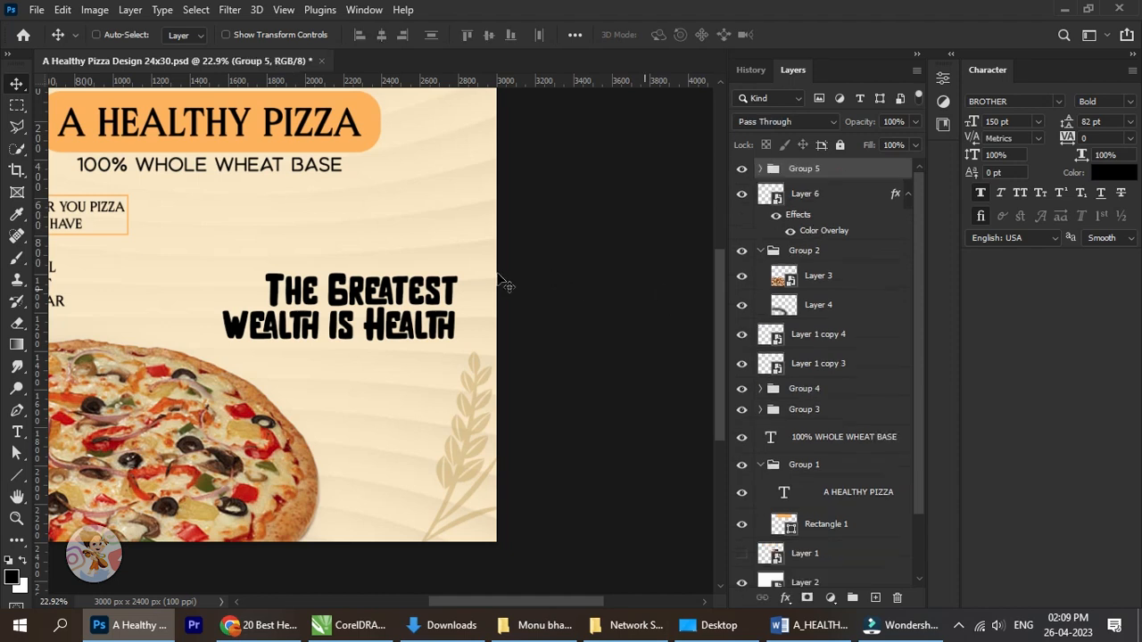
Scale the slogan group down proportionally to about 85.86%, keeping its lower right corner in place.
scroll(452, 308, left, 2)
key(ctrl+t)
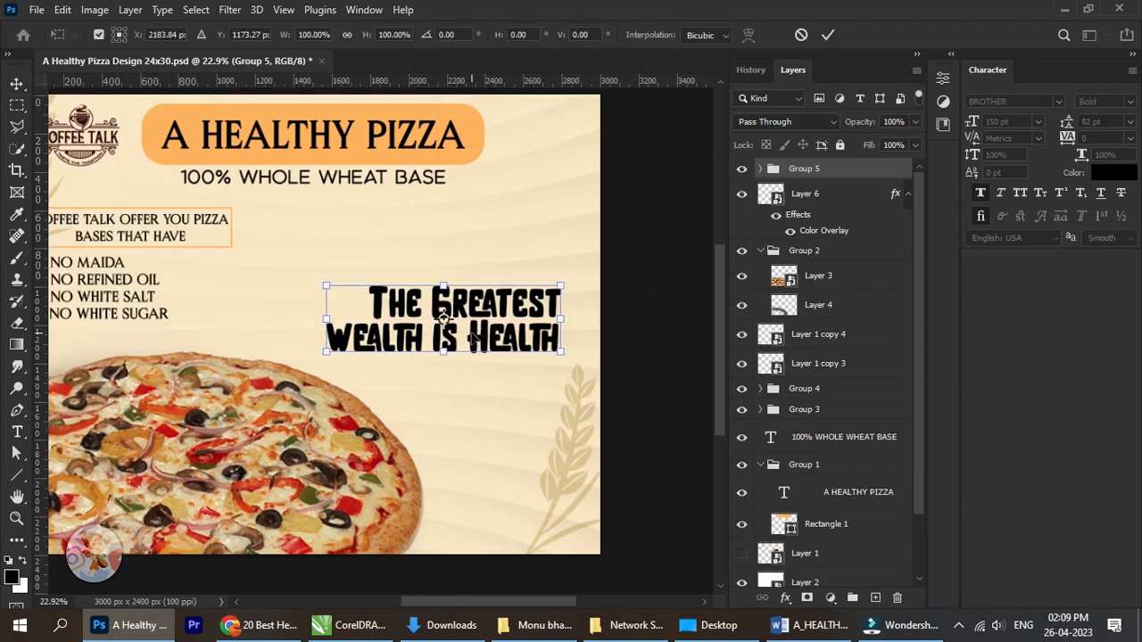
drag(328, 290, 358, 294)
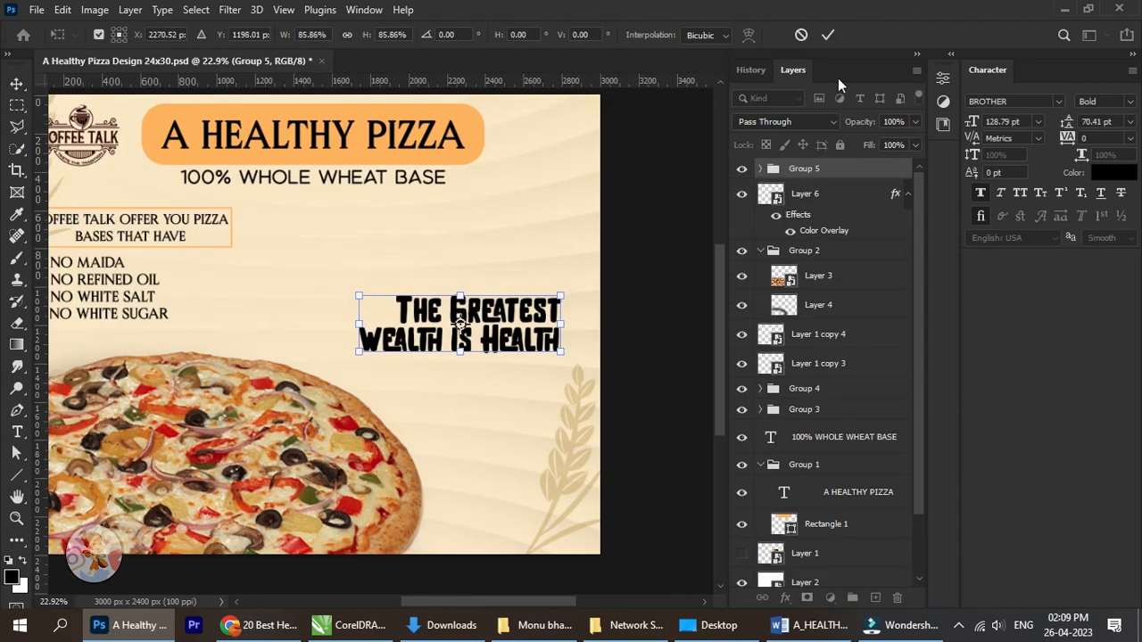
key(Return)
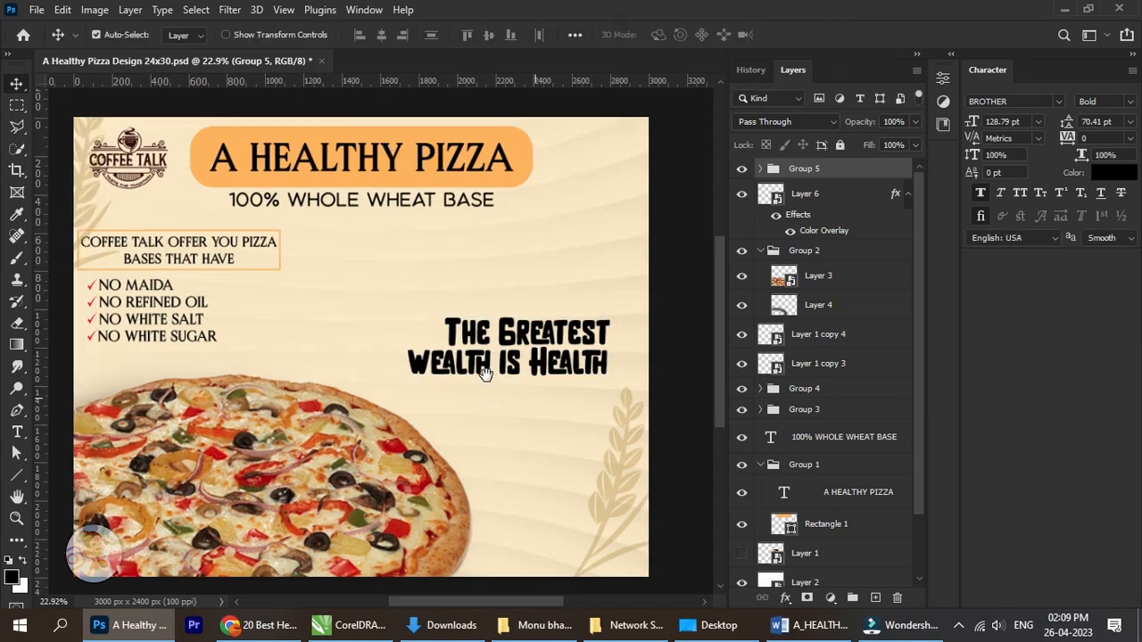
Move the whole slogan group down and to the right, just above the right-hand wheat stalk.
drag(526, 344, 555, 344)
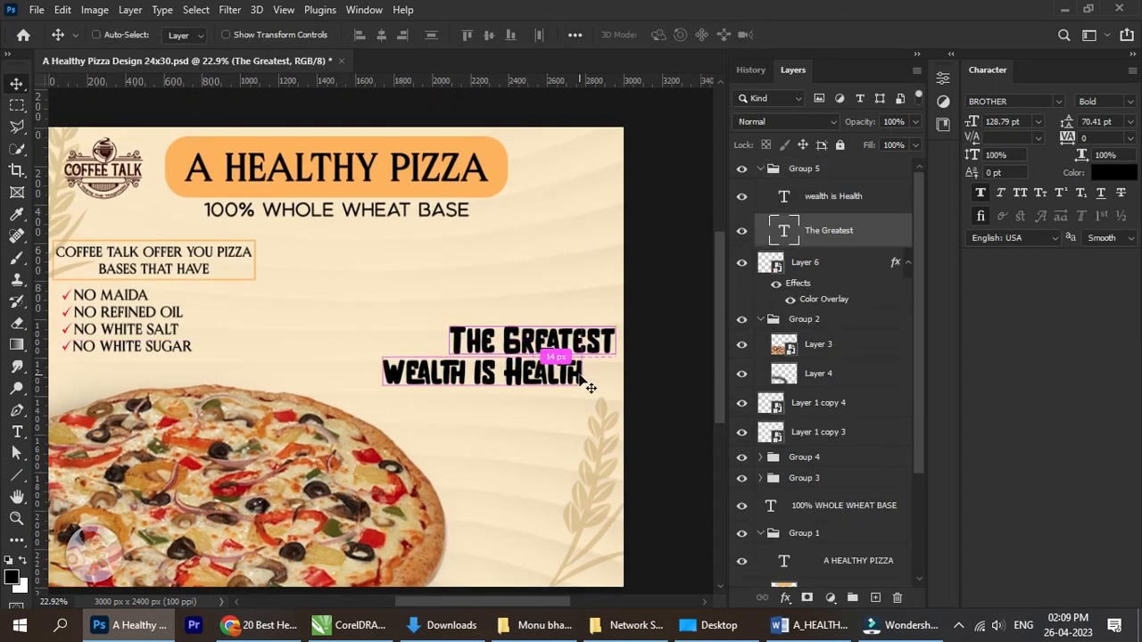
key(ctrl+z)
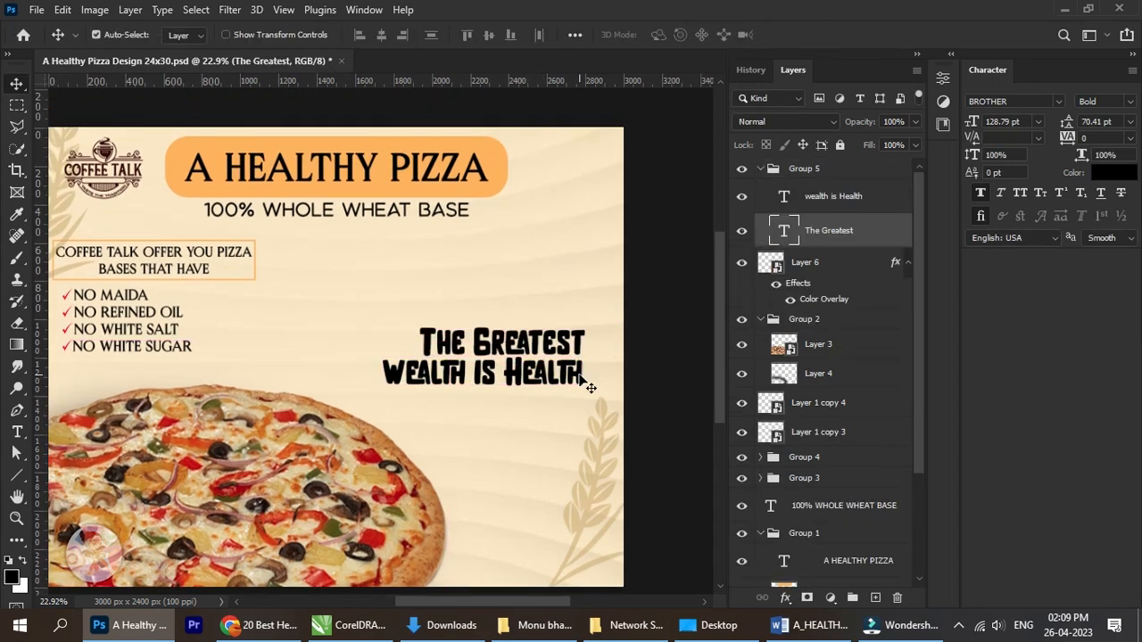
click(817, 198)
click(760, 170)
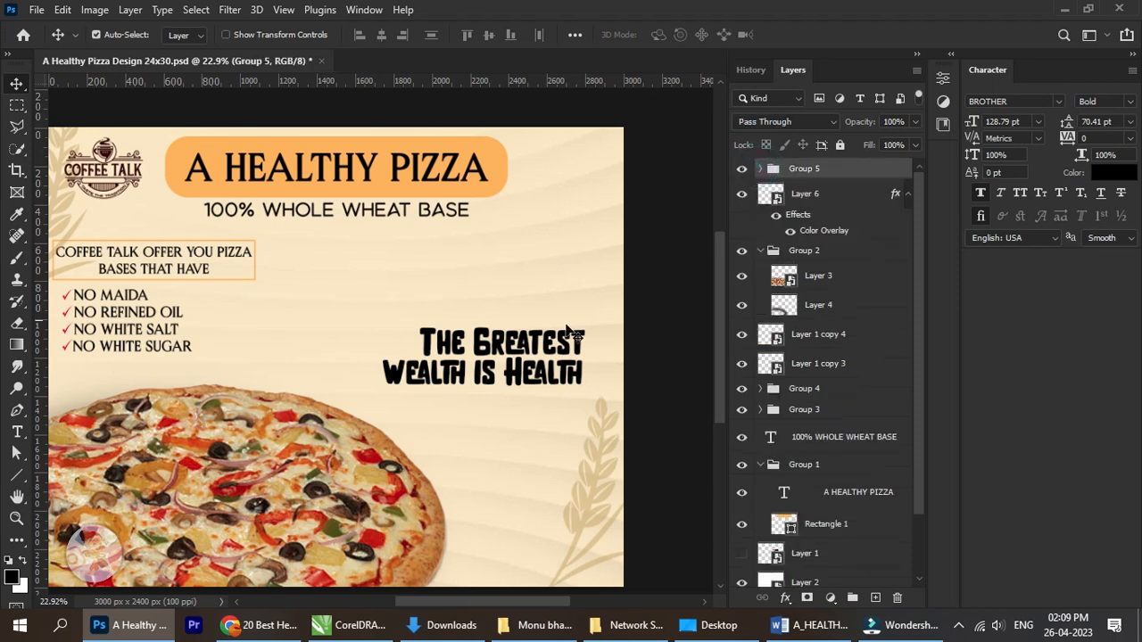
mouse_move(567, 364)
mouse_down()
mouse_move(582, 365)
mouse_move(584, 388)
mouse_move(576, 364)
mouse_up()
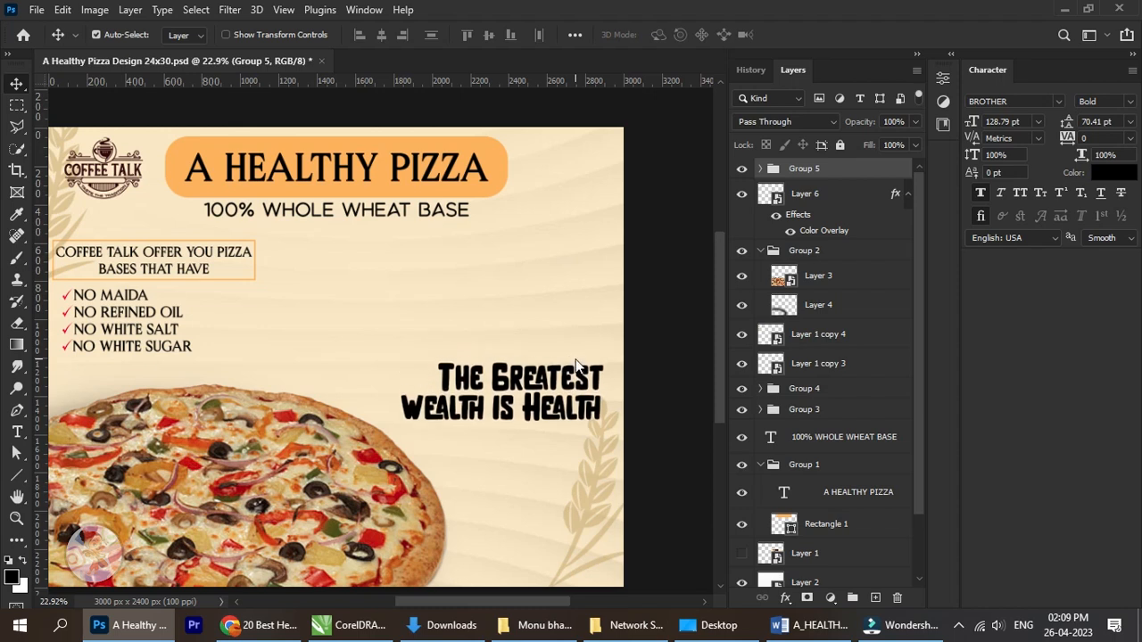
drag(554, 402, 554, 409)
Shrink the slogan group further, proportionally to about 85.78%, anchored at its lower right corner.
drag(479, 435, 378, 377)
key(ctrl+t)
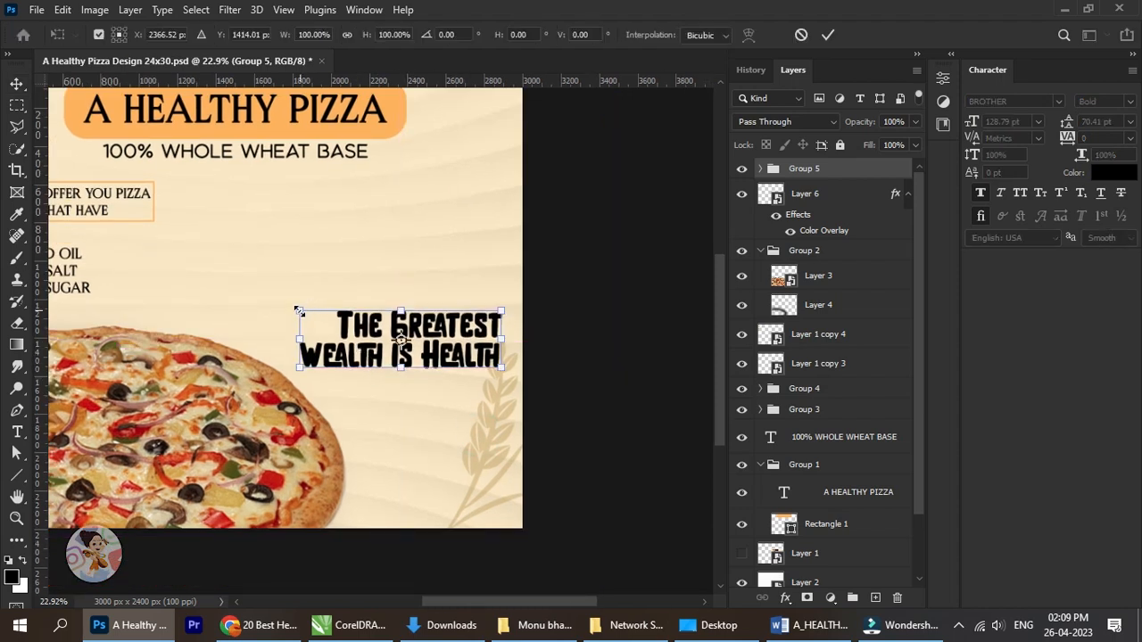
drag(299, 311, 329, 319)
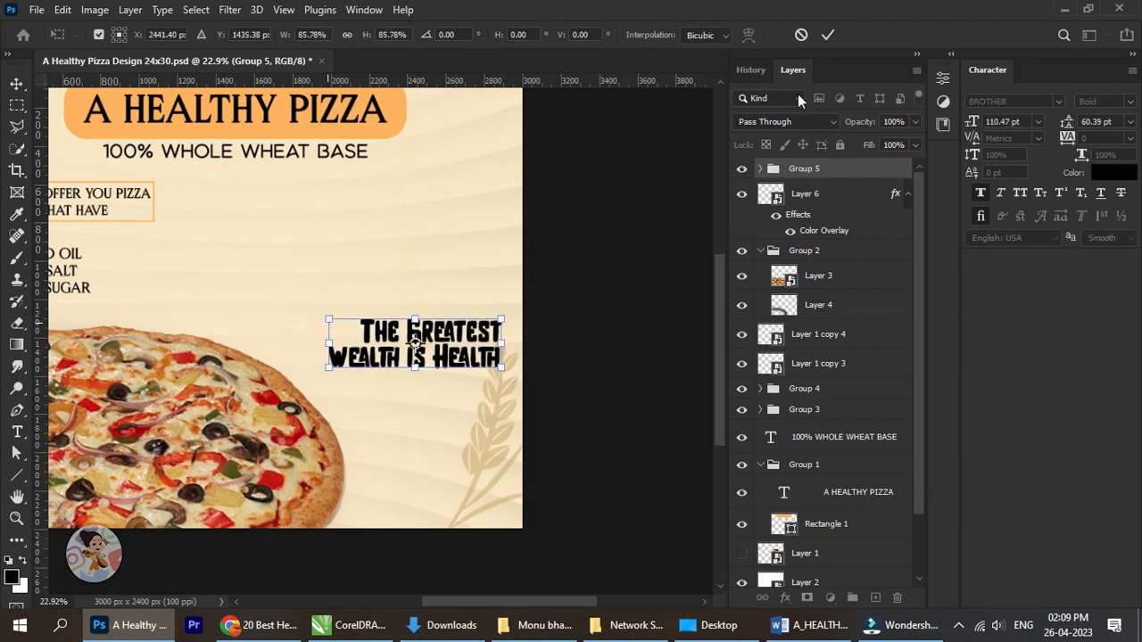
click(828, 34)
scroll(481, 353, down, 2)
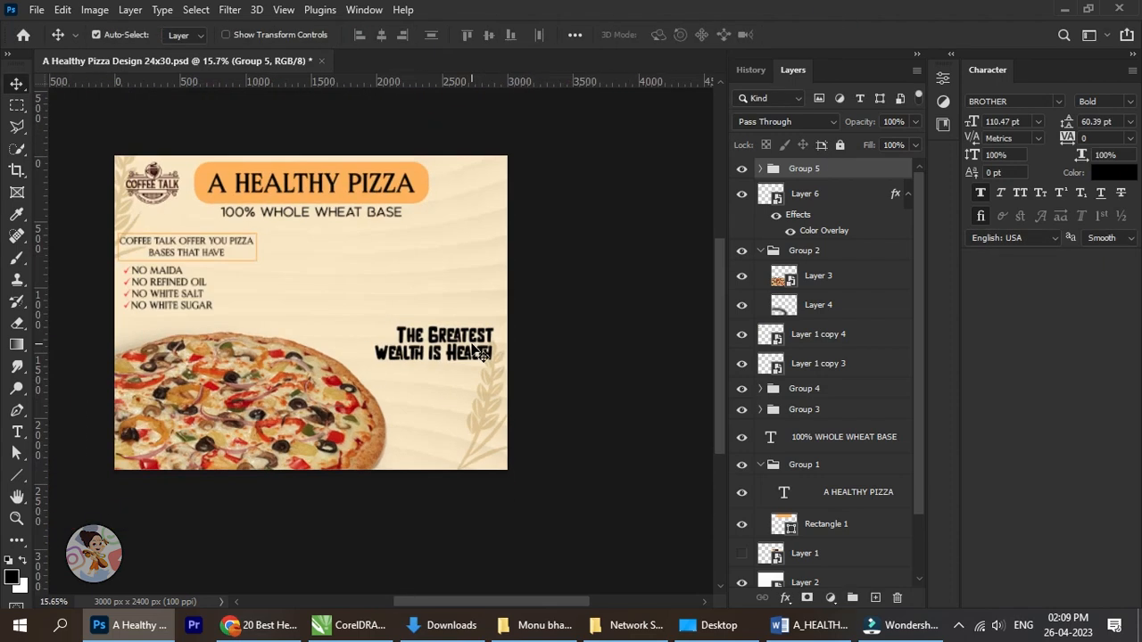
drag(453, 346, 496, 357)
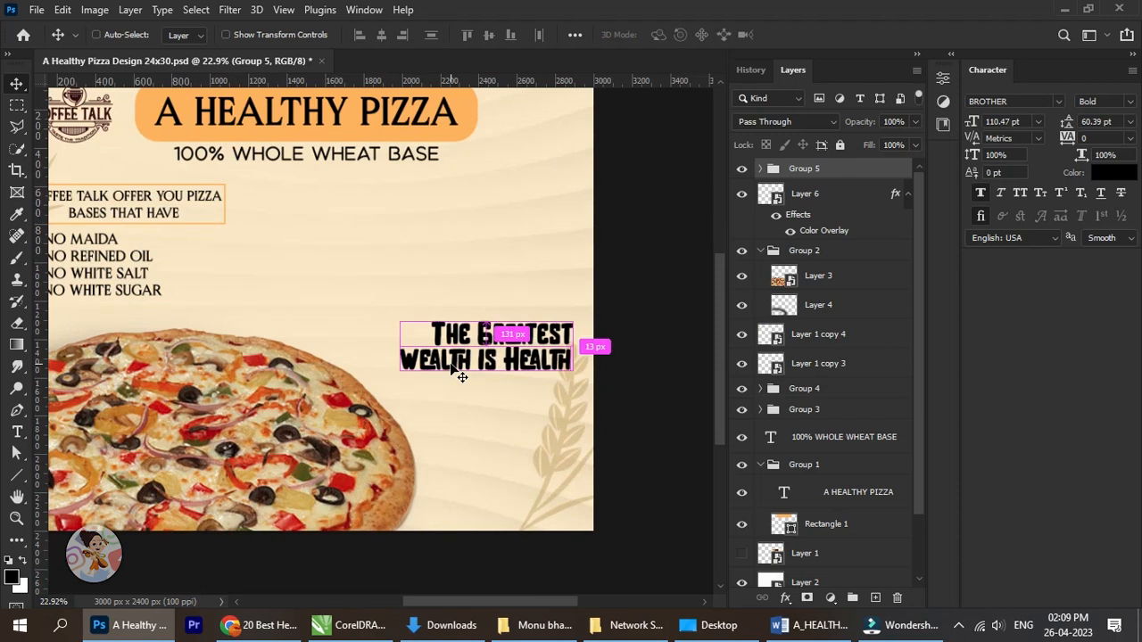
Scale the slogan group down slightly in proportion, to a text size of about 99.91 pt, keeping its lower right corner fixed.
key(ctrl+t)
drag(399, 322, 416, 327)
click(829, 35)
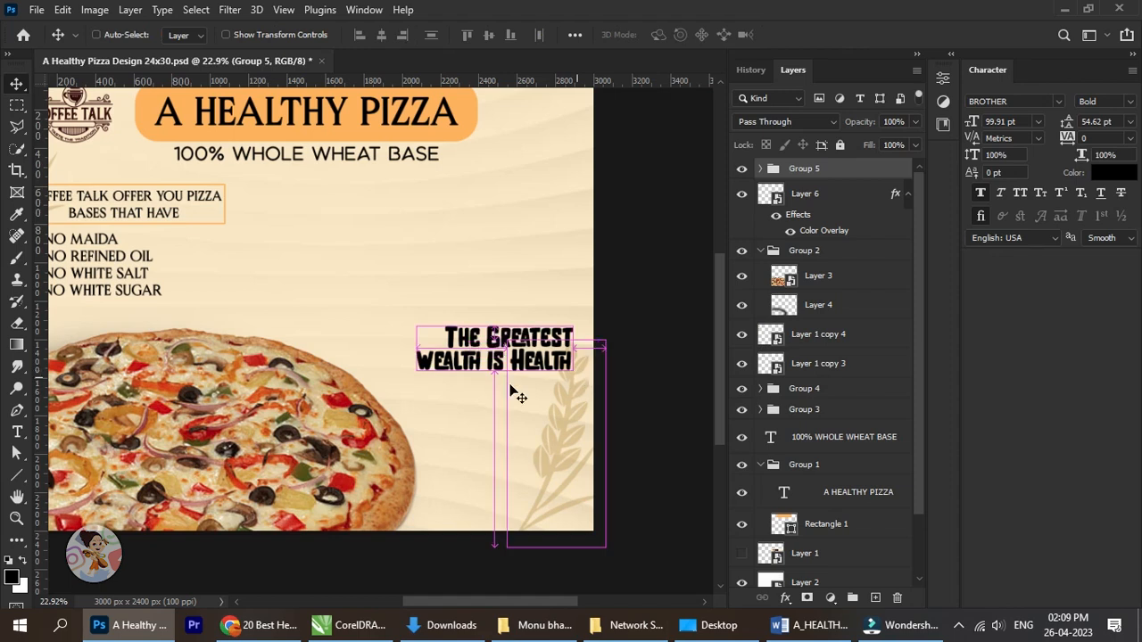
Move the slogan group down over the right-hand wheat stalk, into the poster's lower right corner.
key(ctrl+t)
mouse_move(494, 348)
mouse_down()
mouse_move(506, 477)
mouse_move(541, 455)
mouse_up()
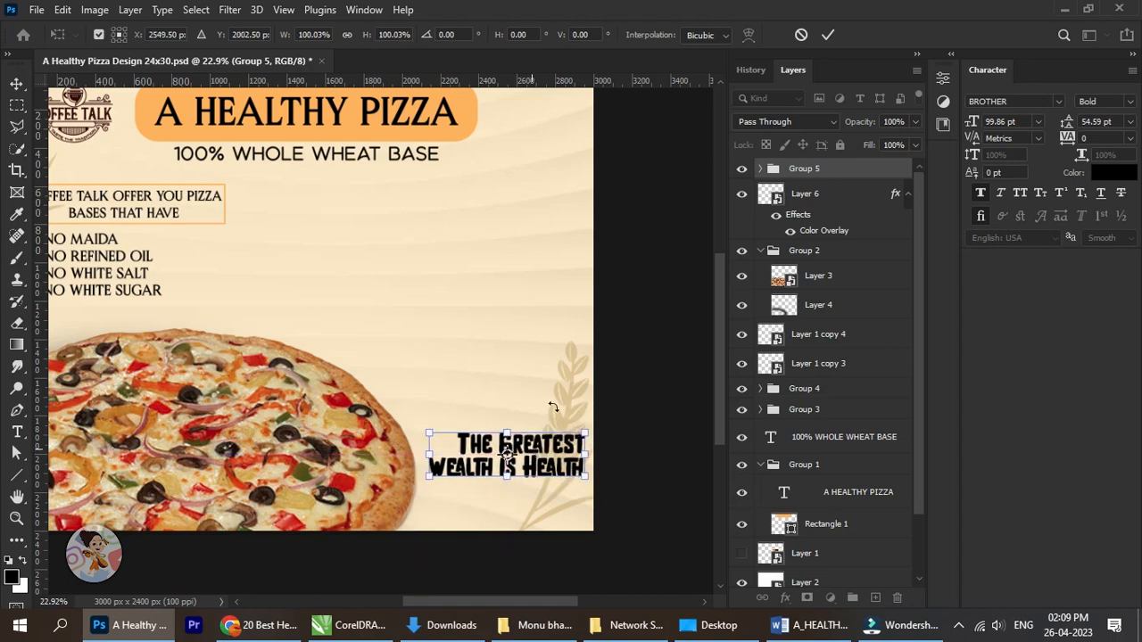
click(829, 35)
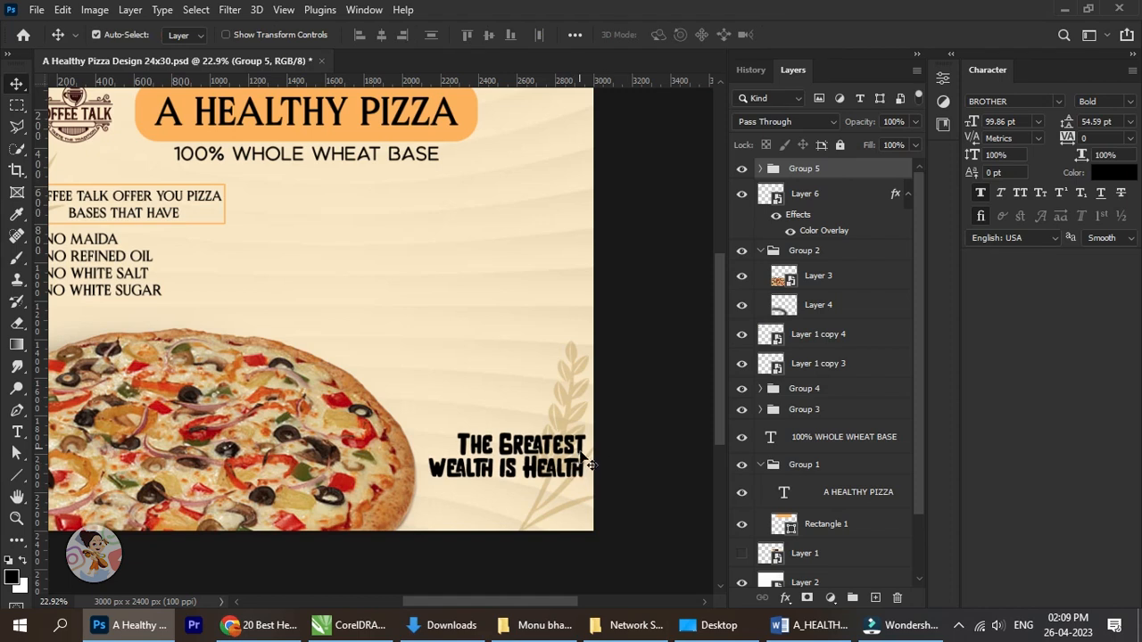
key(shift+Down)
key(shift+Down)
key(shift+Down)
key(shift+Down)
key(shift+Down)
key(shift+Down)
key(shift+Down)
key(shift+Down)
key(shift+Down)
key(shift+Down)
key(shift+Down)
key(shift+Down)
key(shift+Down)
key(shift+Down)
key(shift+Down)
key(shift+Down)
key(shift+Down)
key(shift+Down)
key(shift+Down)
key(shift+Down)
key(shift+Down)
key(shift+Down)
key(shift+Down)
key(shift+Down)
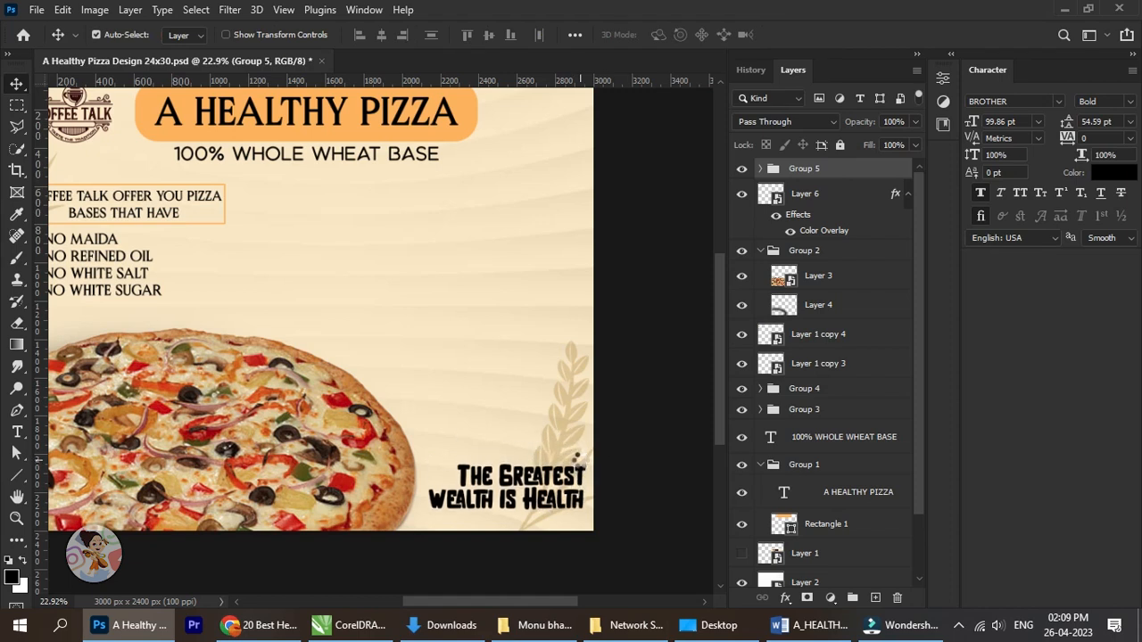
key(shift+Left)
key(shift+Left)
key(shift+Left)
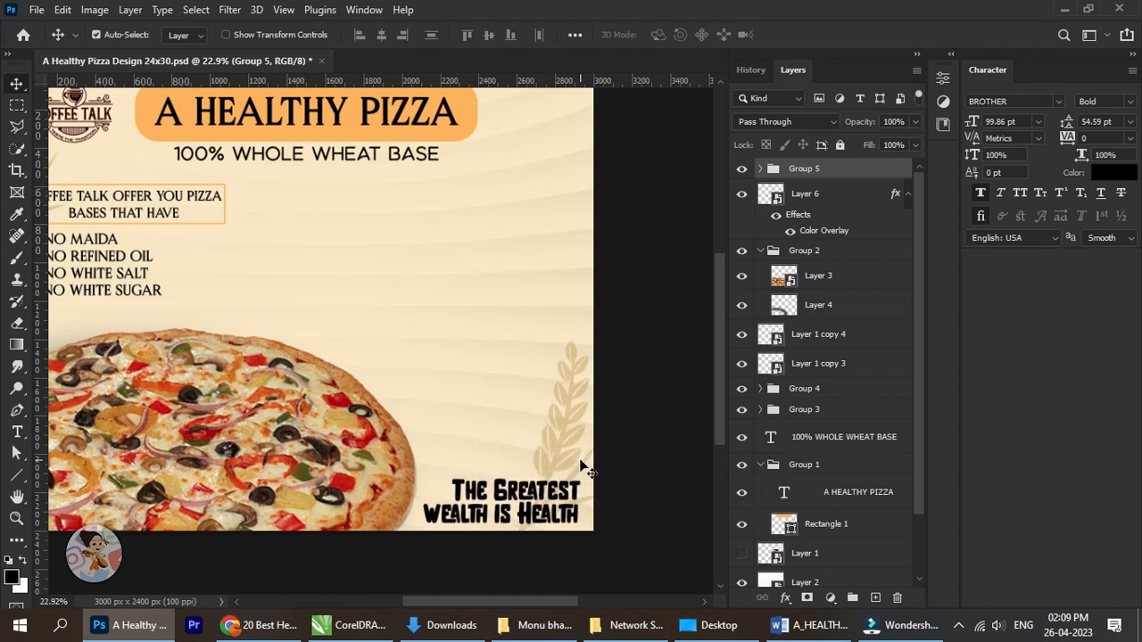
Scale the slogan group proportionally to about 93.07% from its upper left corner and nudge it left, away from the poster's right edge.
scroll(562, 477, down, 3)
scroll(526, 486, up, 3)
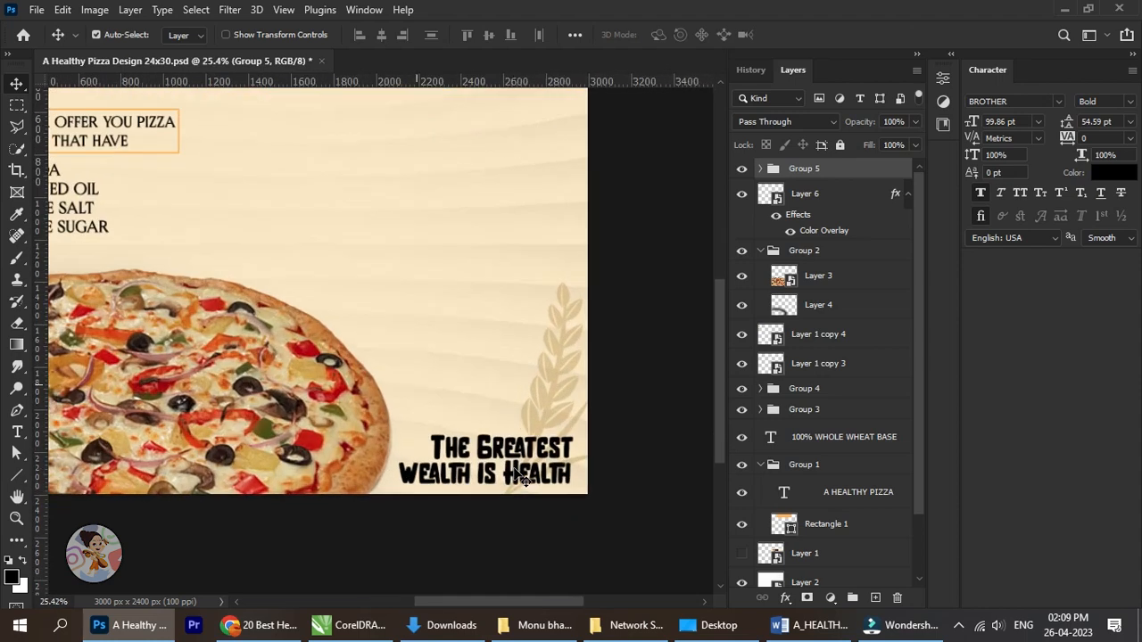
key(ctrl+t)
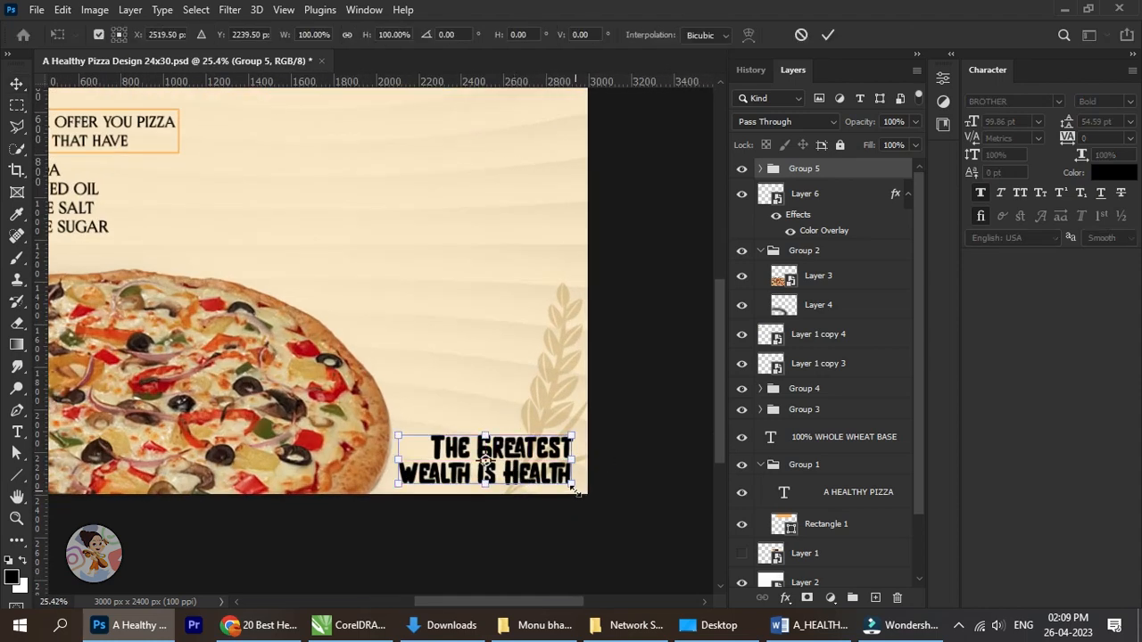
drag(574, 489, 564, 481)
click(828, 37)
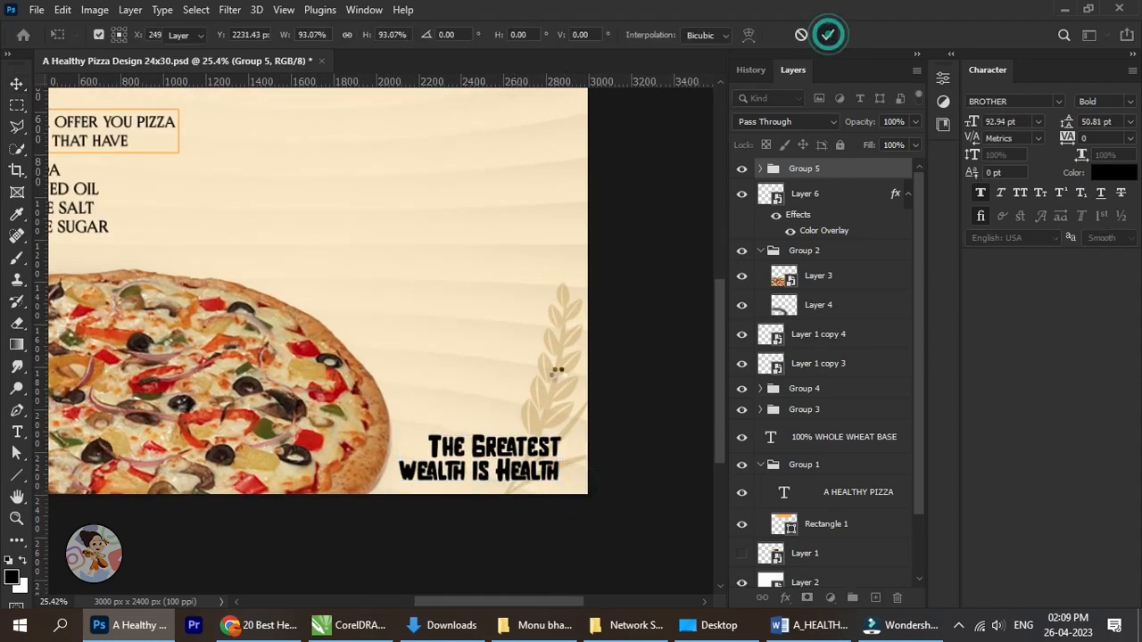
scroll(531, 478, up, 2)
key(shift+Left)
key(shift+Left)
key(shift+Left)
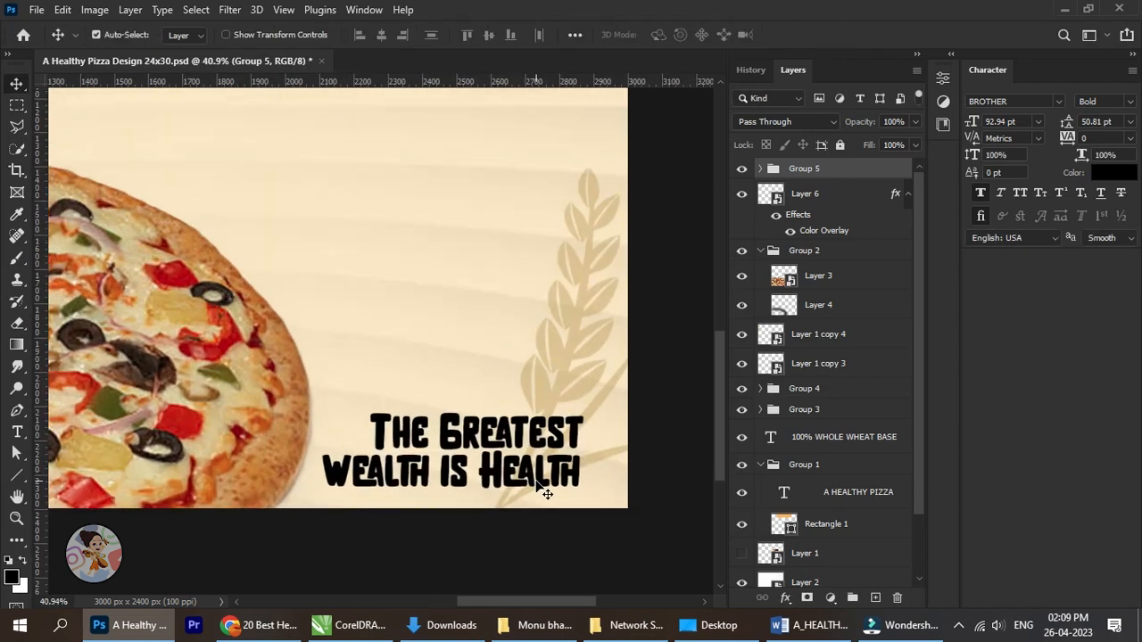
Draw a thin rectangle about 161 × 18 px from the end of "Health" to the poster's right edge and fill it black.
click(16, 476)
click(85, 473)
scroll(576, 475, up, 2)
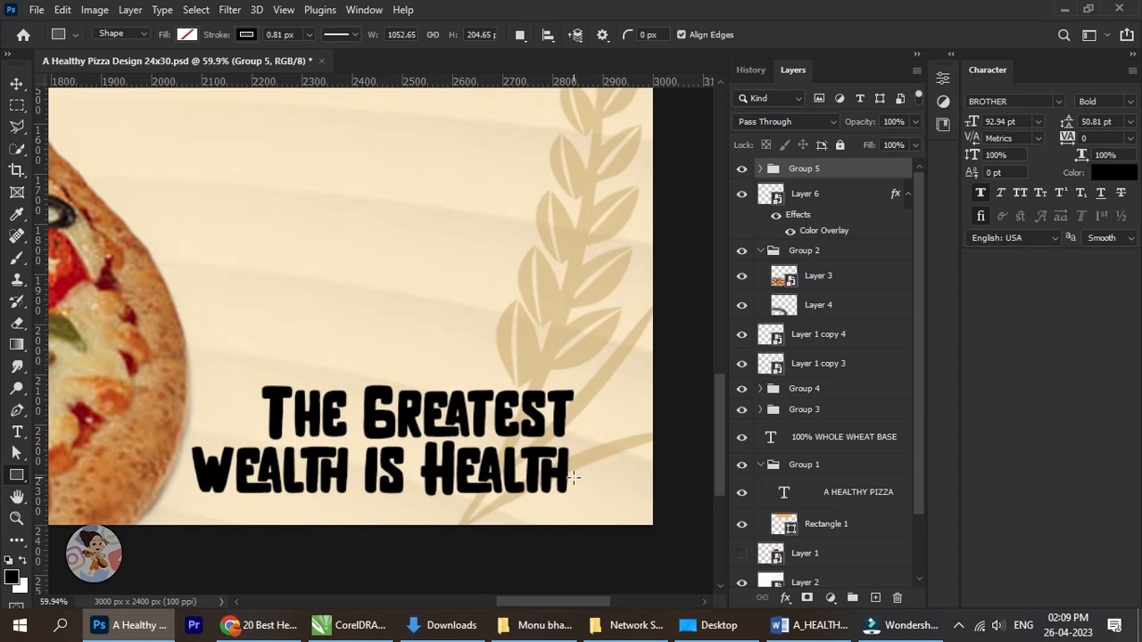
drag(572, 487, 653, 496)
click(752, 266)
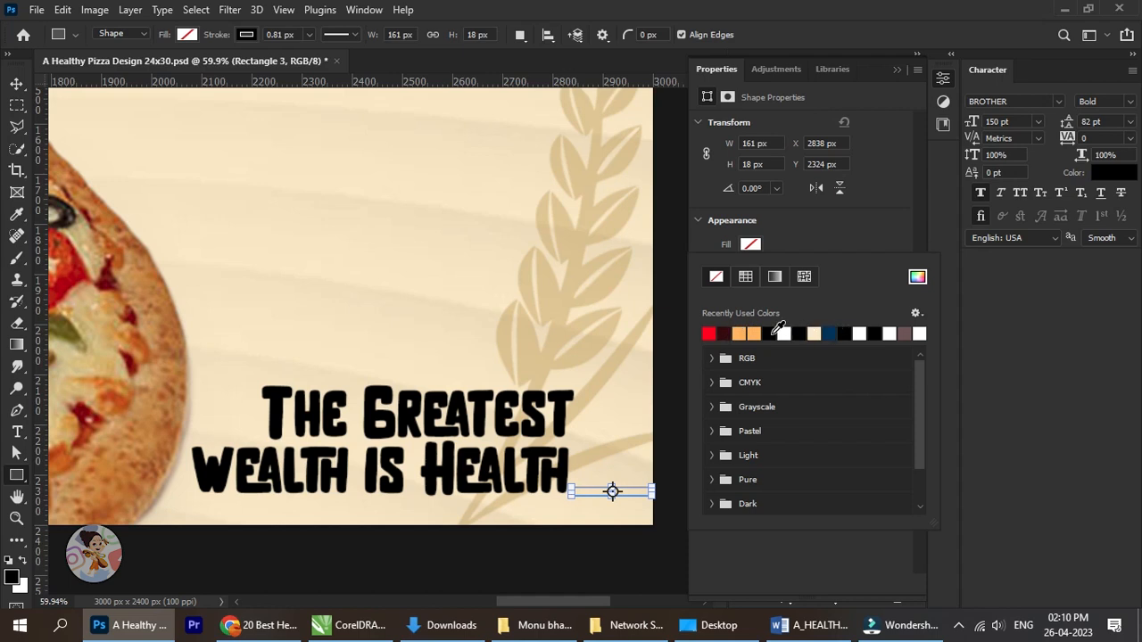
click(770, 334)
Nudge the black bar slightly up and left so it joins the base of the final H in "Health".
click(17, 85)
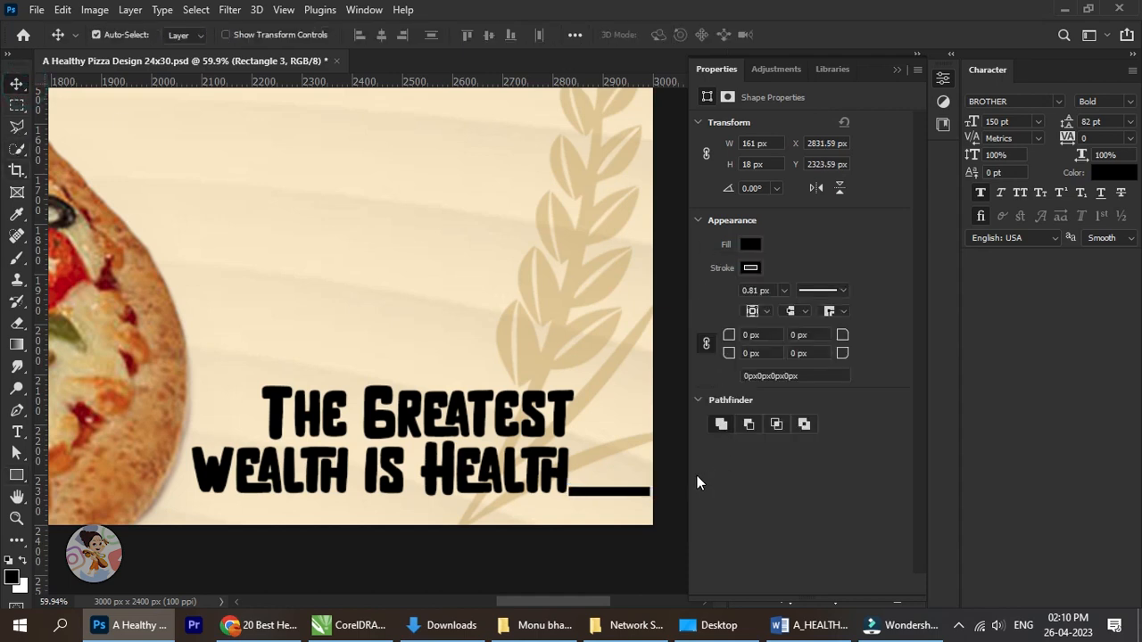
key(Up)
key(Up)
key(Left)
key(Left)
scroll(581, 416, down, 5)
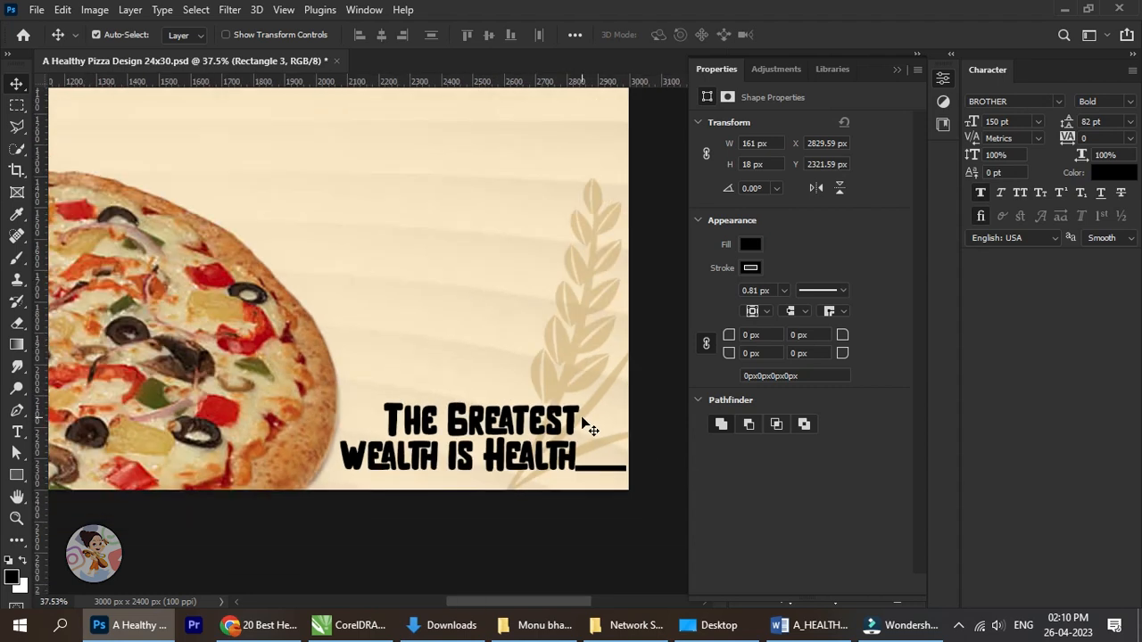
Scale the black bar proportionally to about 74.11% from its top edge and nudge it left against the final H of "Health".
scroll(556, 474, up, 8)
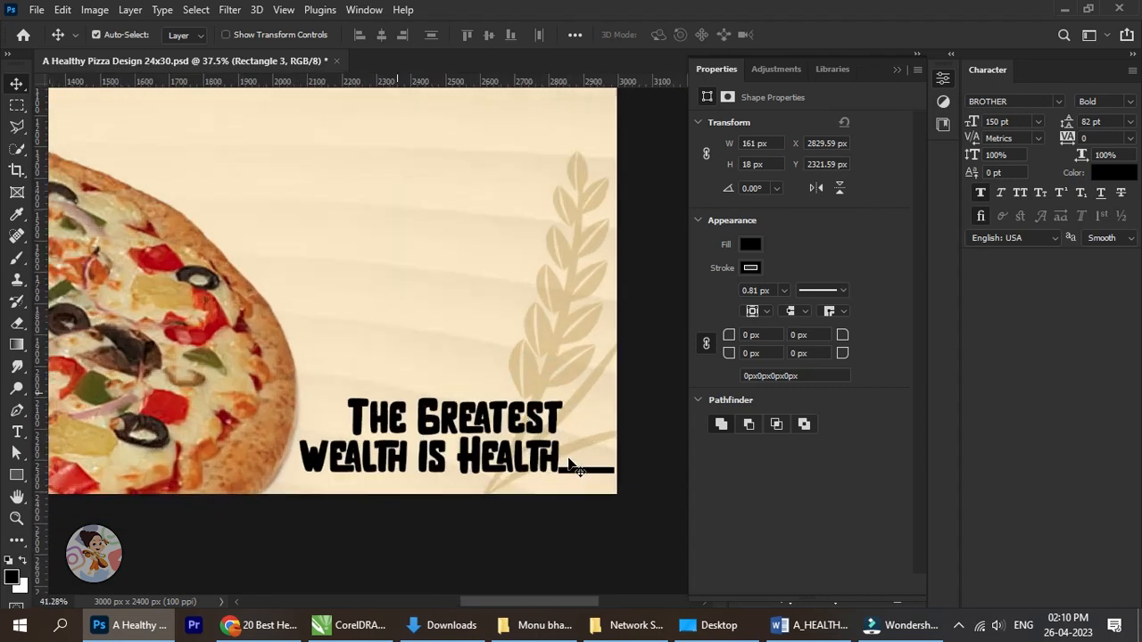
key(ctrl+t)
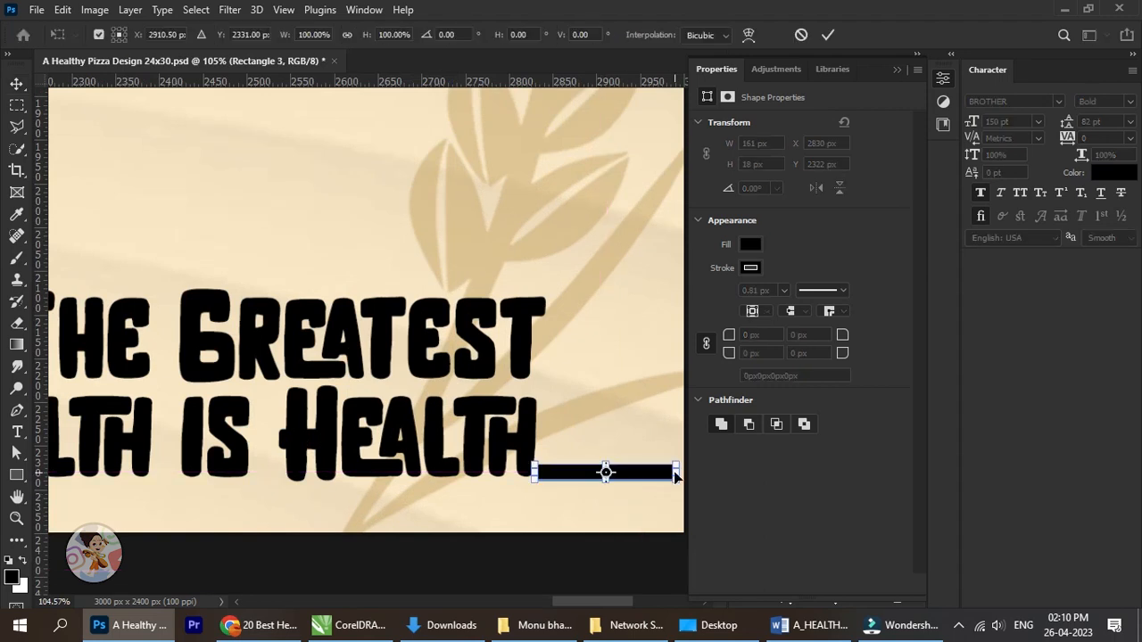
drag(605, 481, 604, 477)
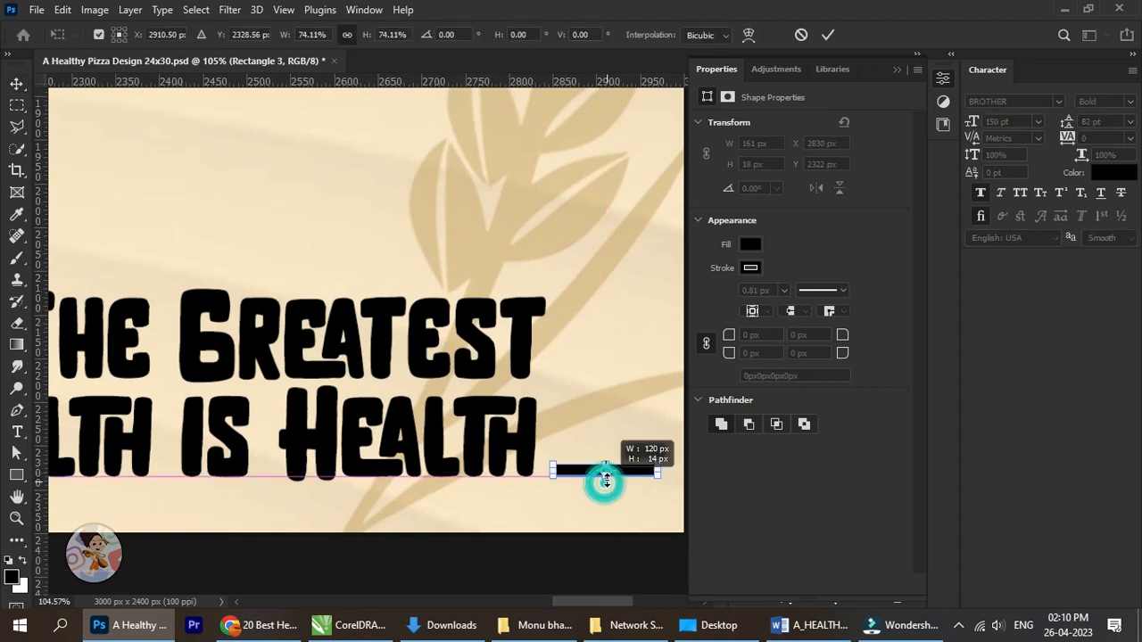
click(826, 39)
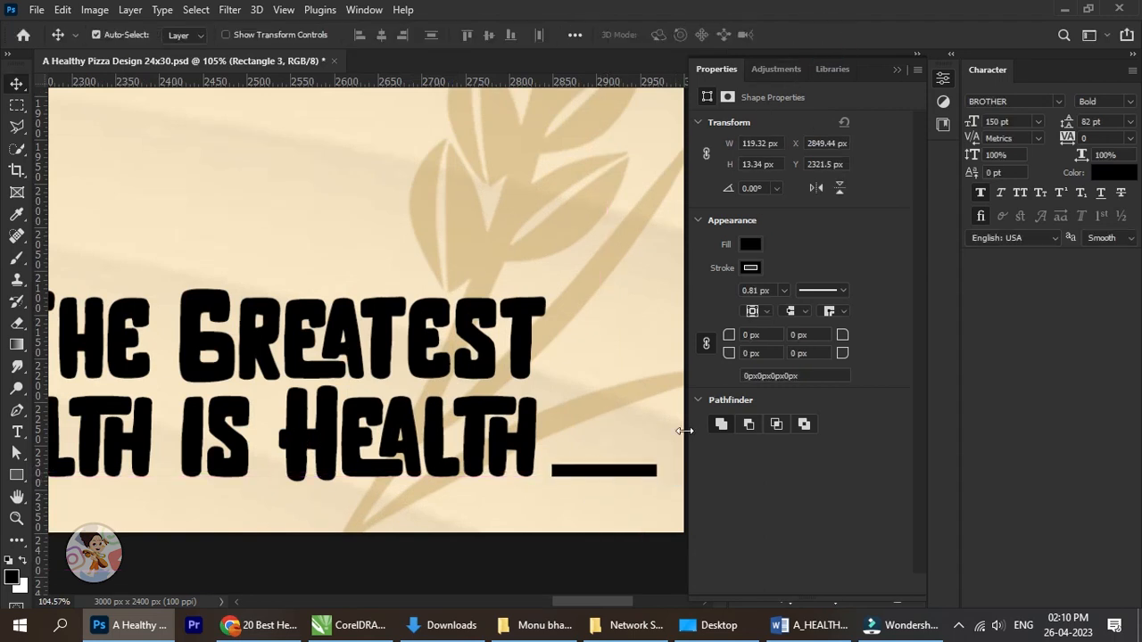
key(Left)
key(Left)
key(Left)
key(Left)
key(Left)
key(Left)
key(Left)
key(Left)
key(Left)
scroll(588, 393, down, 3)
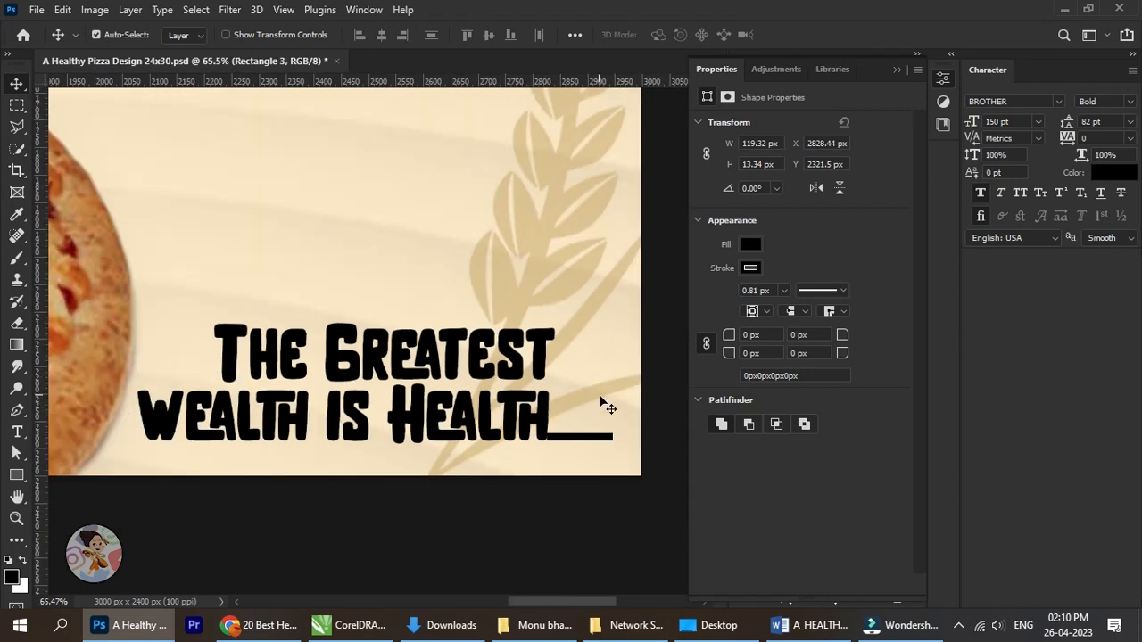
scroll(580, 400, down, 3)
drag(471, 343, 477, 407)
click(900, 70)
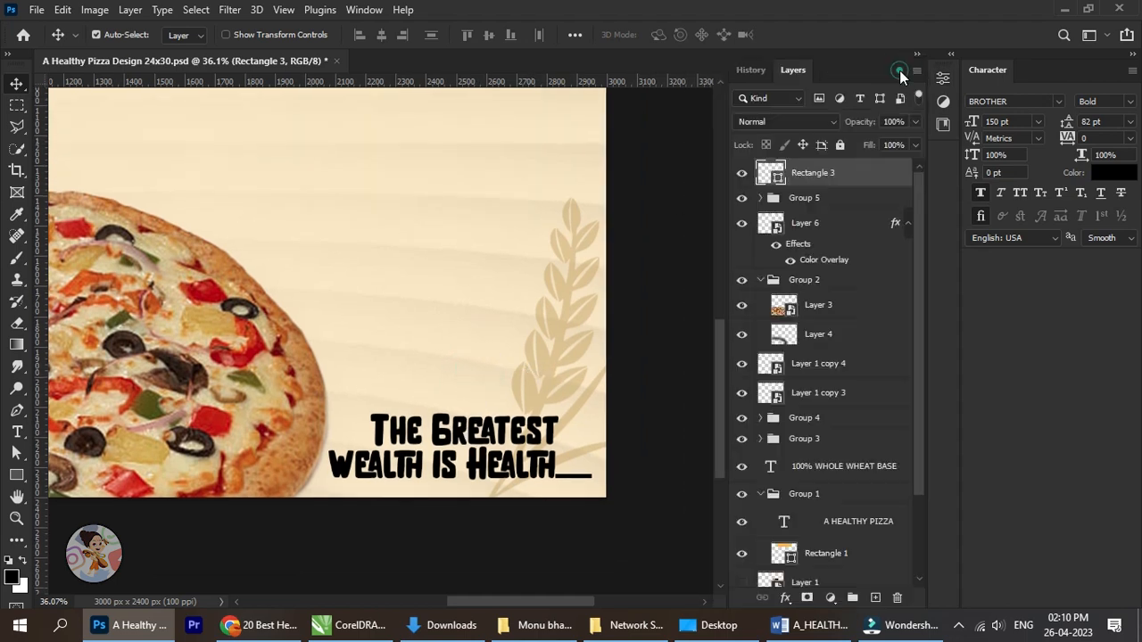
Place a duplicate of the "NO REFINED OIL" text in the empty area above the pizza, with its layer directly above Layer 6.
scroll(599, 313, down, 2)
drag(536, 318, 548, 406)
scroll(572, 381, down, 2)
scroll(535, 431, up, 3)
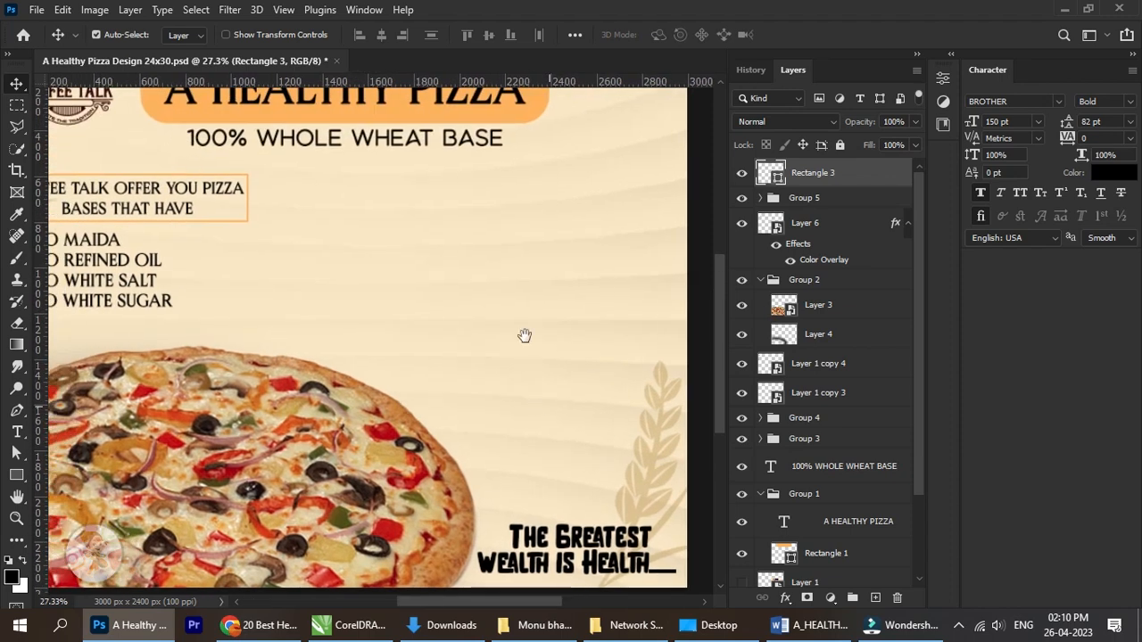
right_click(114, 262)
click(160, 286)
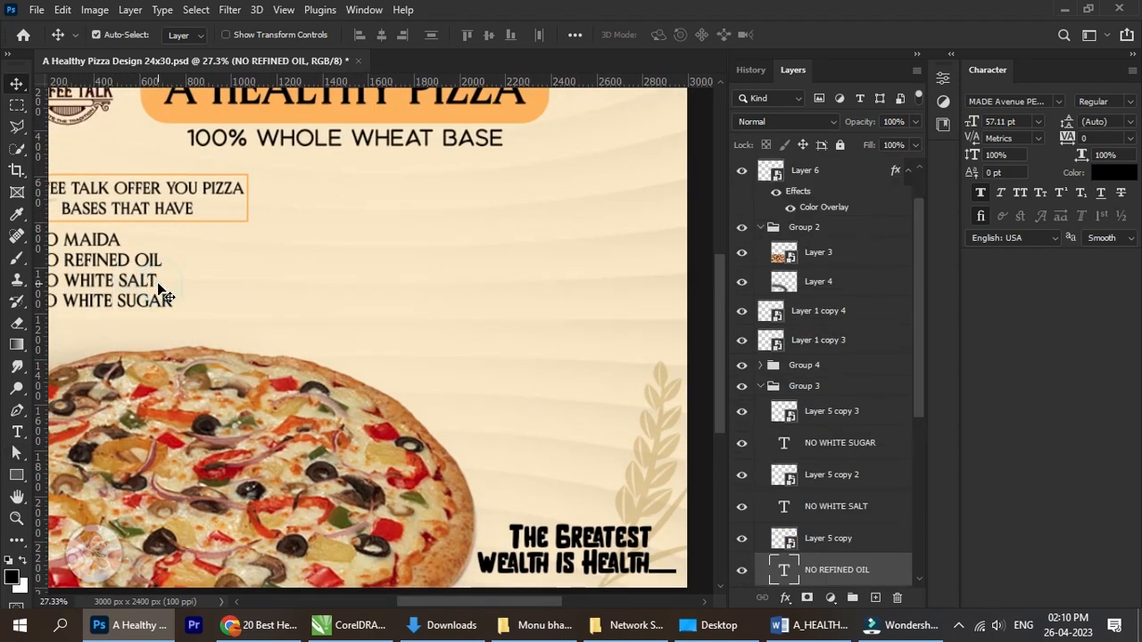
key(ctrl+j)
drag(116, 262, 372, 270)
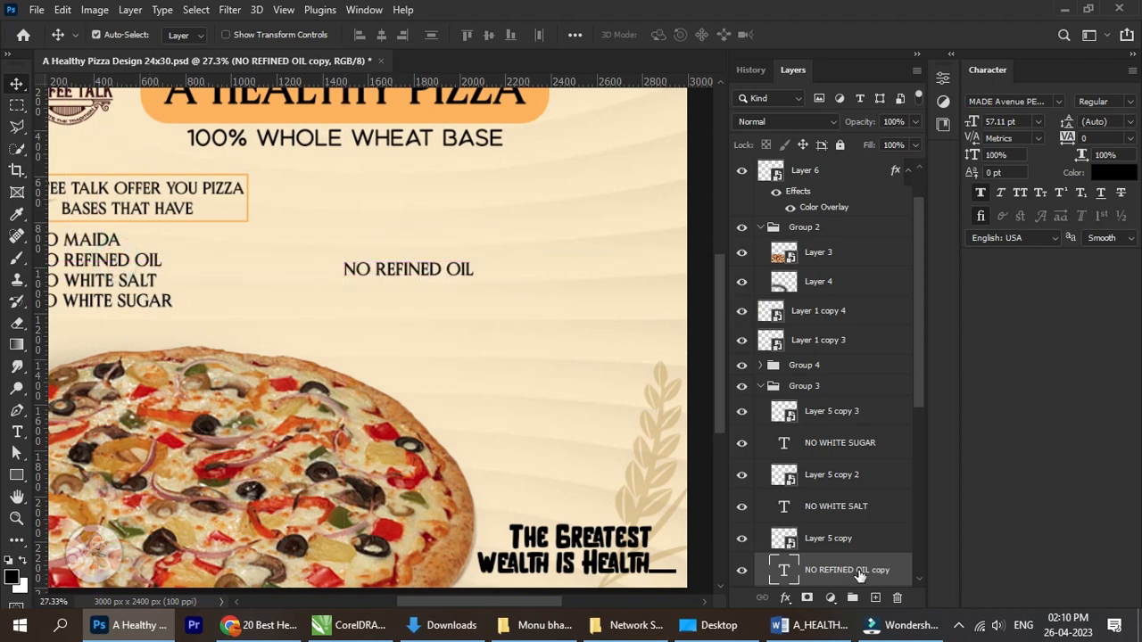
drag(859, 576, 880, 180)
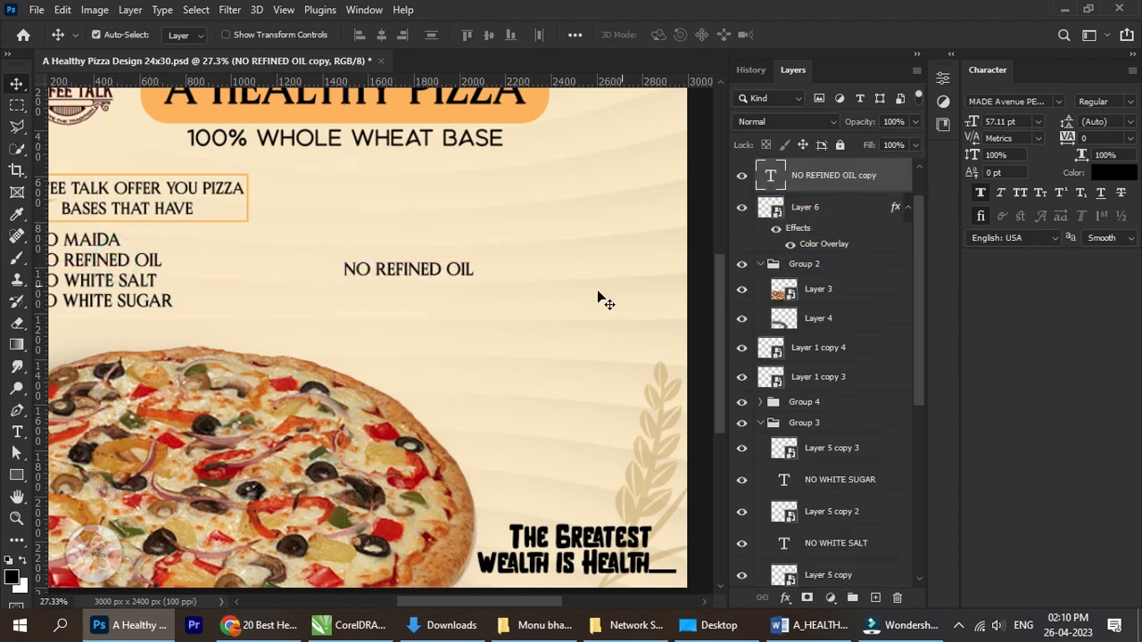
Replace the wording of the duplicated "NO REFINED OIL" text with "Replace Maida With Wheat".
click(16, 434)
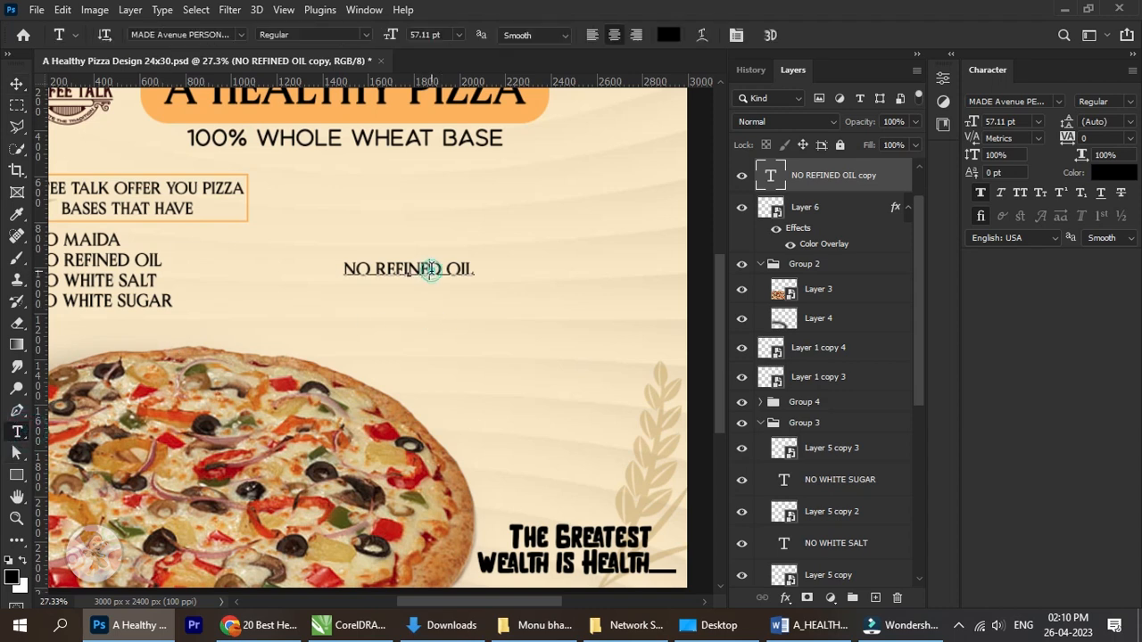
click(430, 268)
key(ctrl+a)
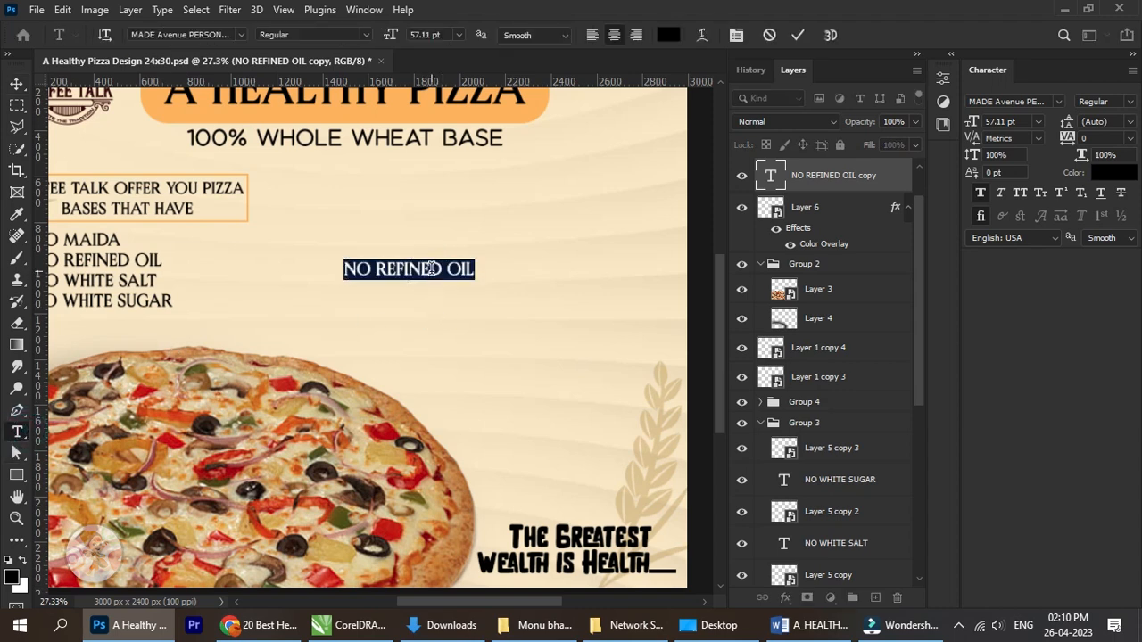
text(R)
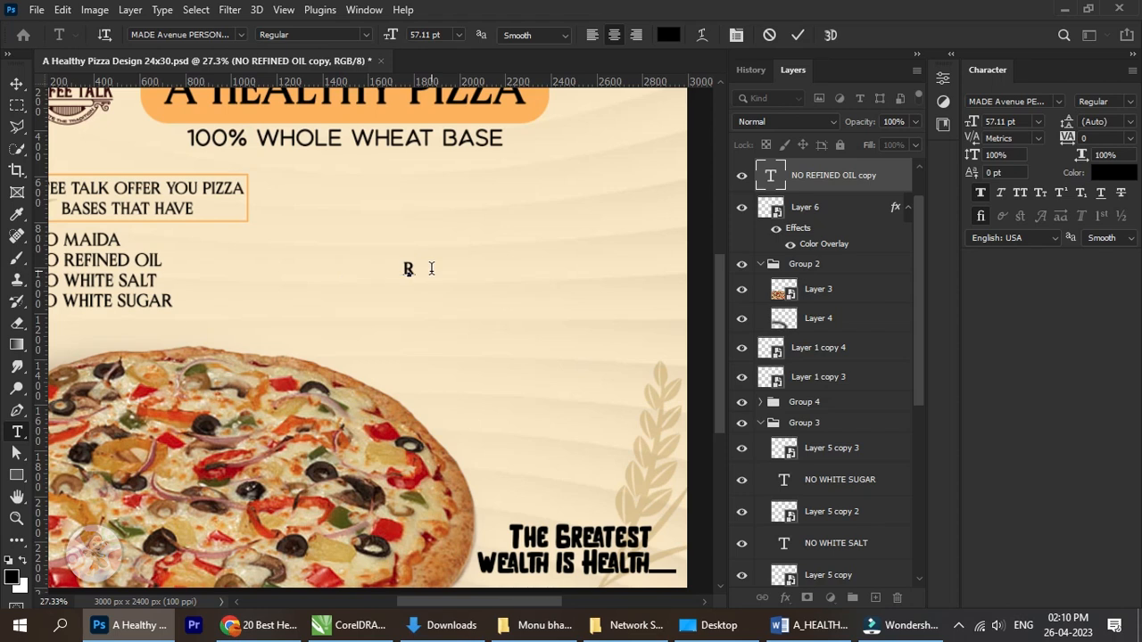
text(et)
key(BackSpace)
text(place)
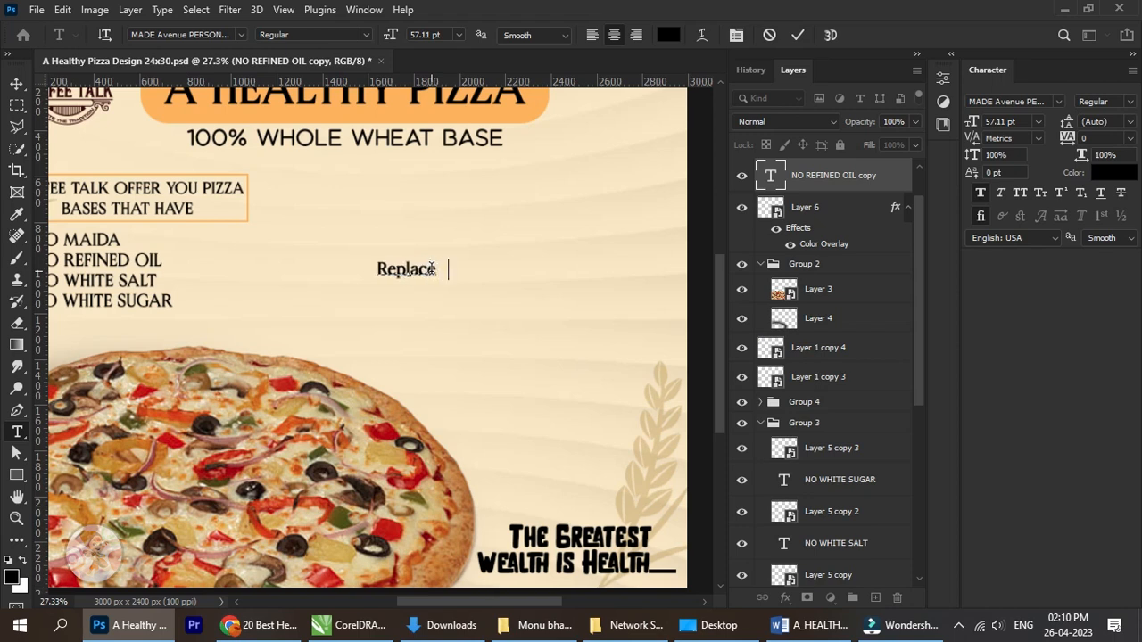
text( Maida )
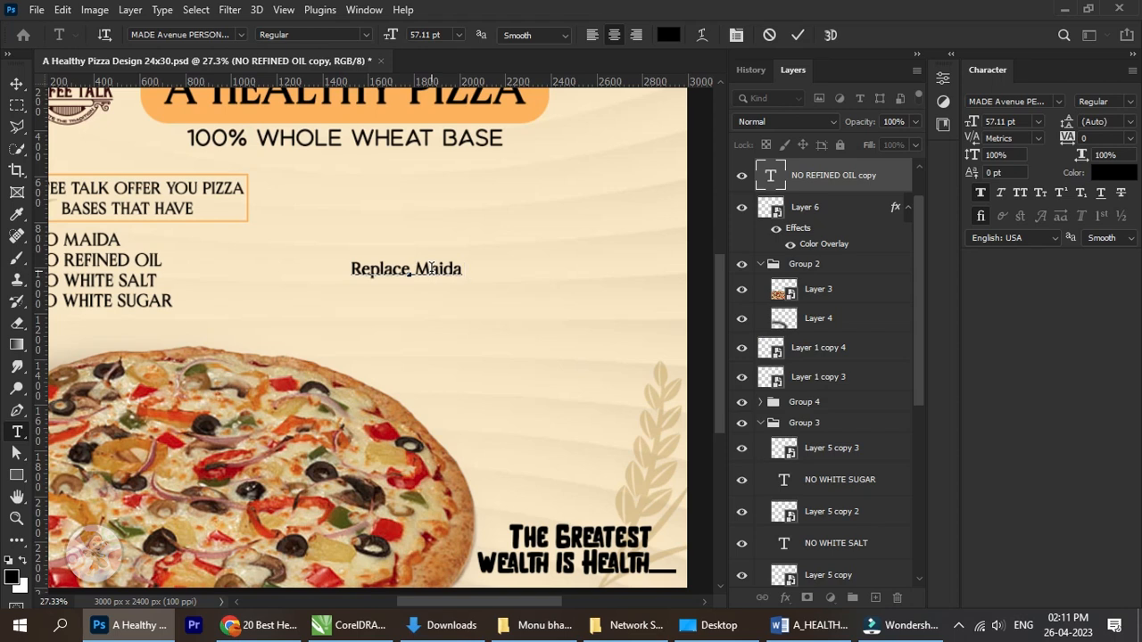
text(With)
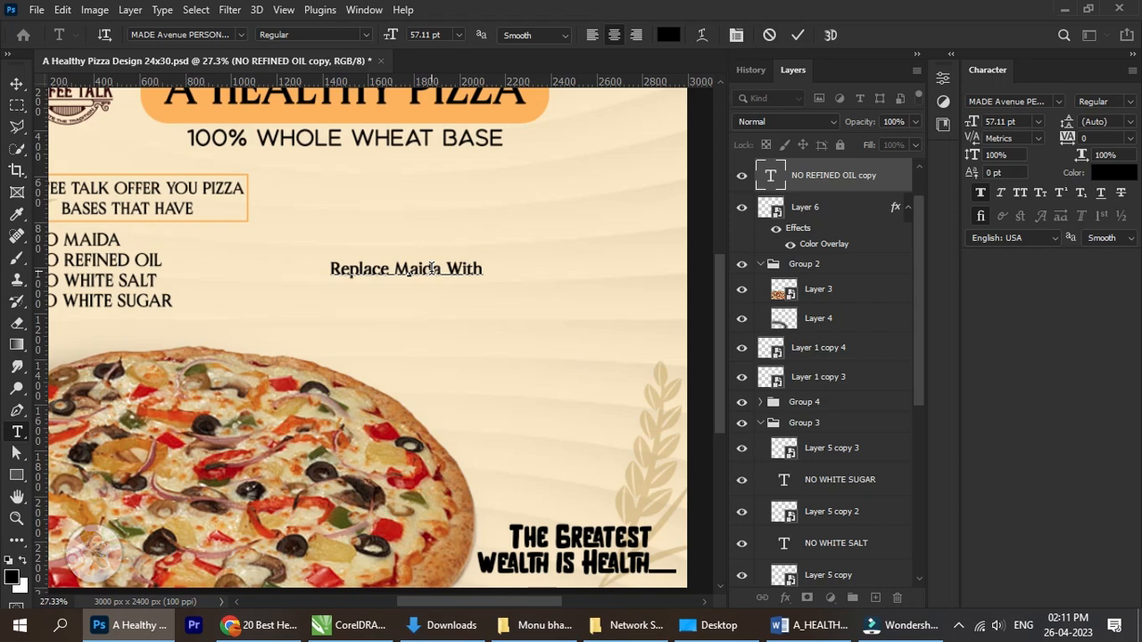
text(W)
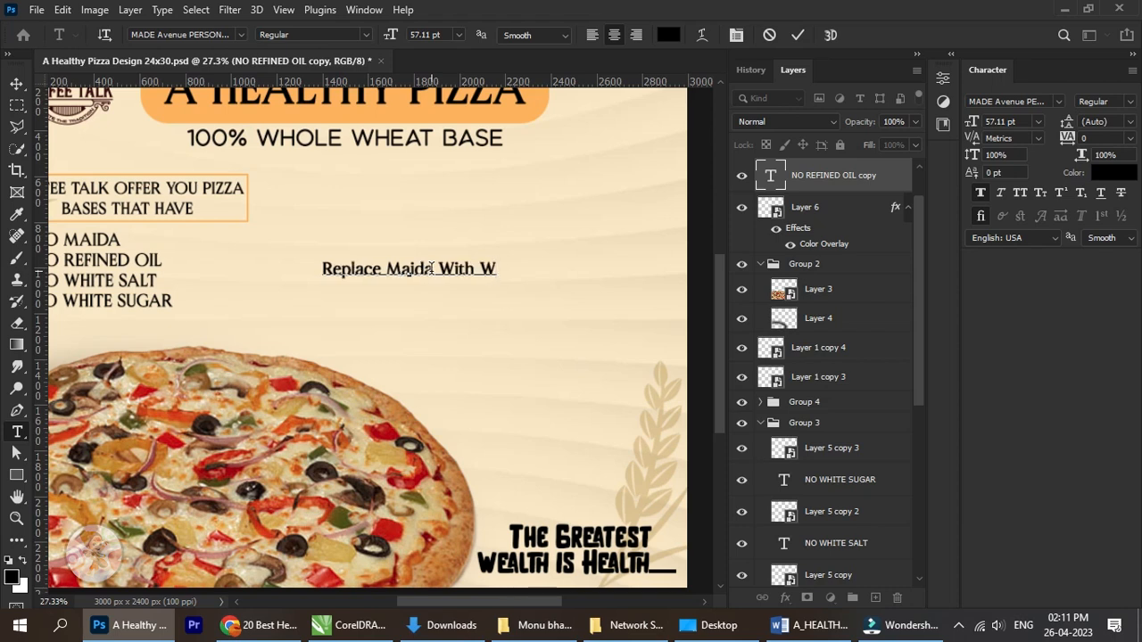
text(e)
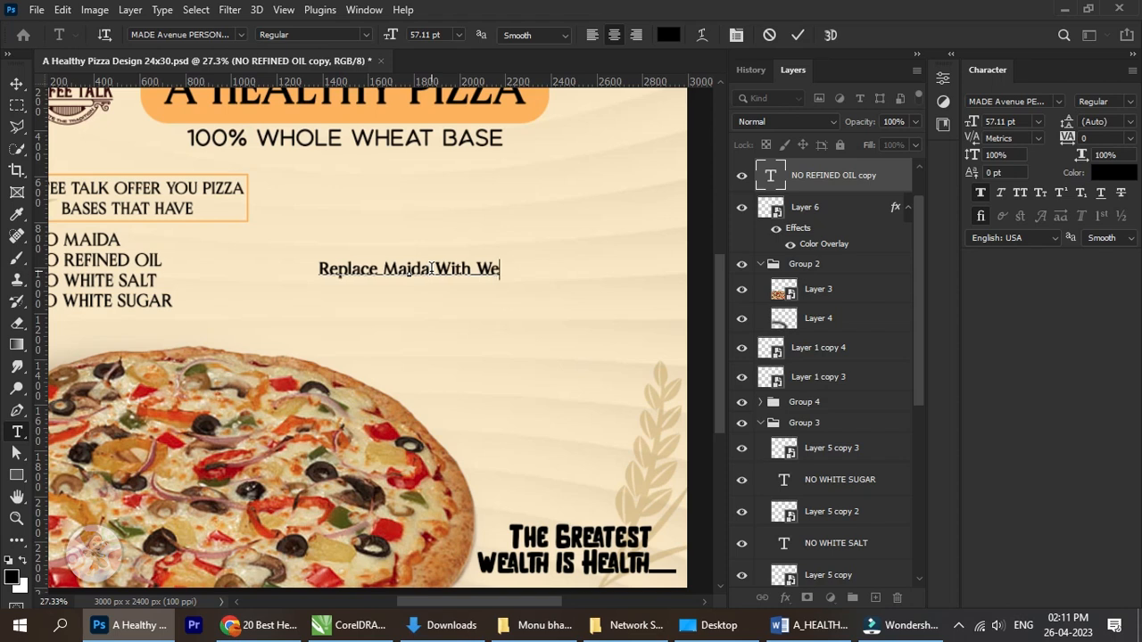
key(BackSpace)
text(he)
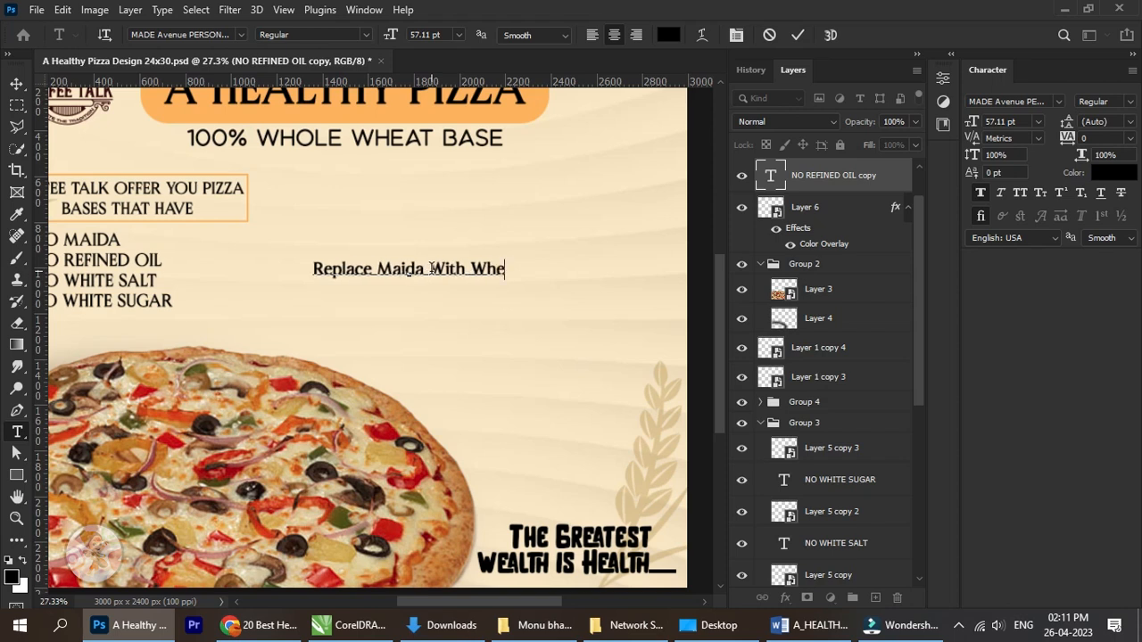
text(at)
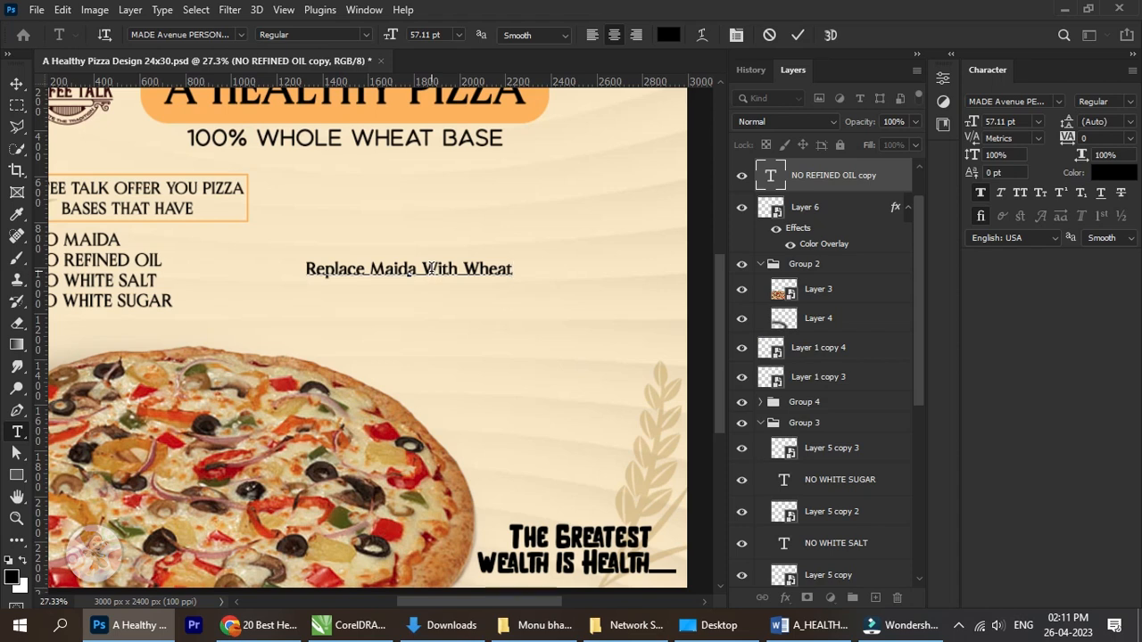
scroll(455, 267, up, 2)
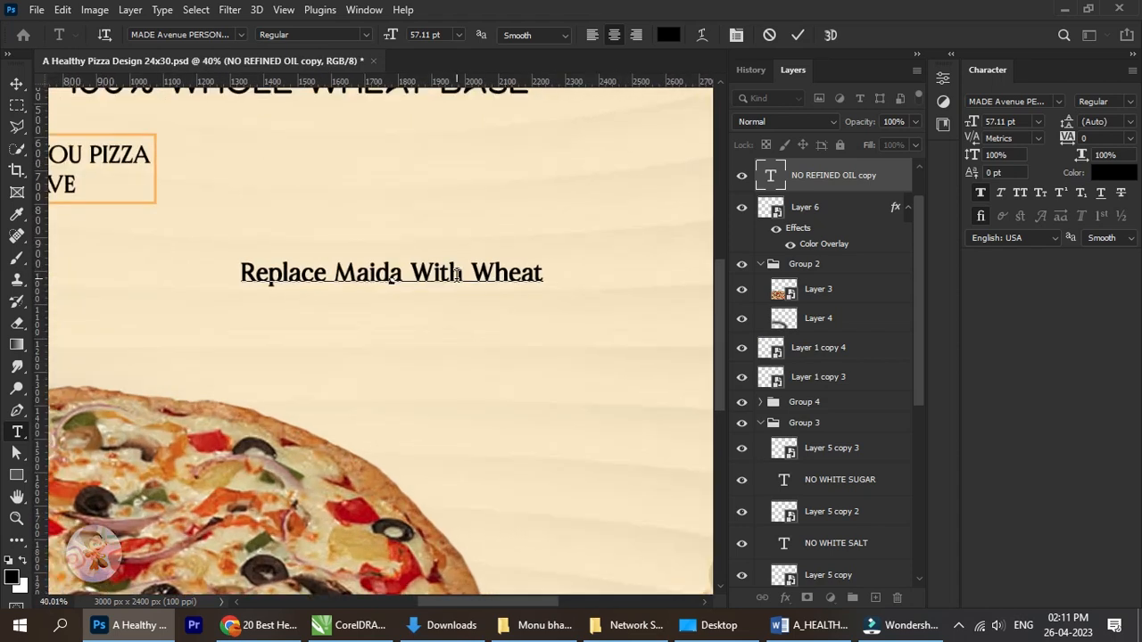
click(475, 275)
click(16, 84)
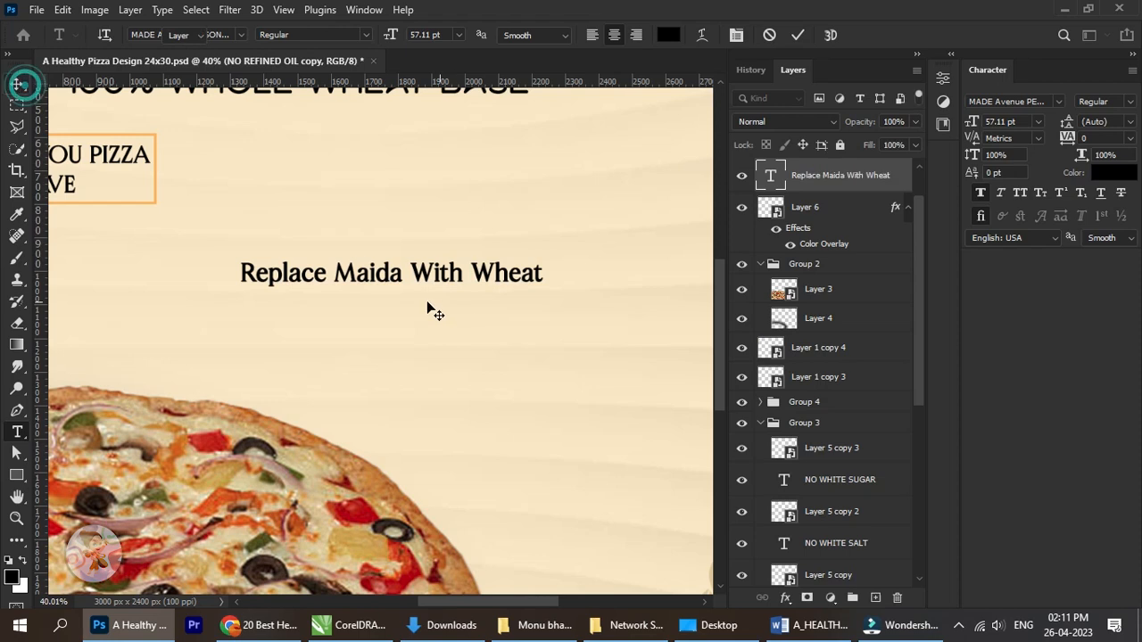
Delete the word "Wheat" from the "Replace Maida With Wheat" text.
click(18, 434)
click(471, 273)
drag(470, 273, 586, 278)
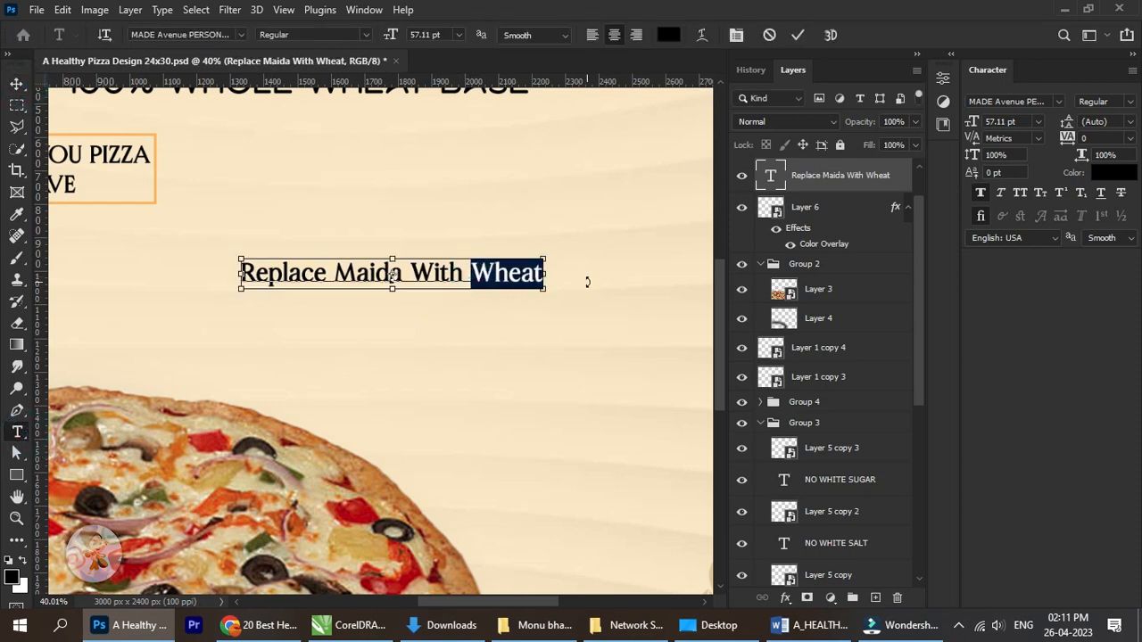
key(BackSpace)
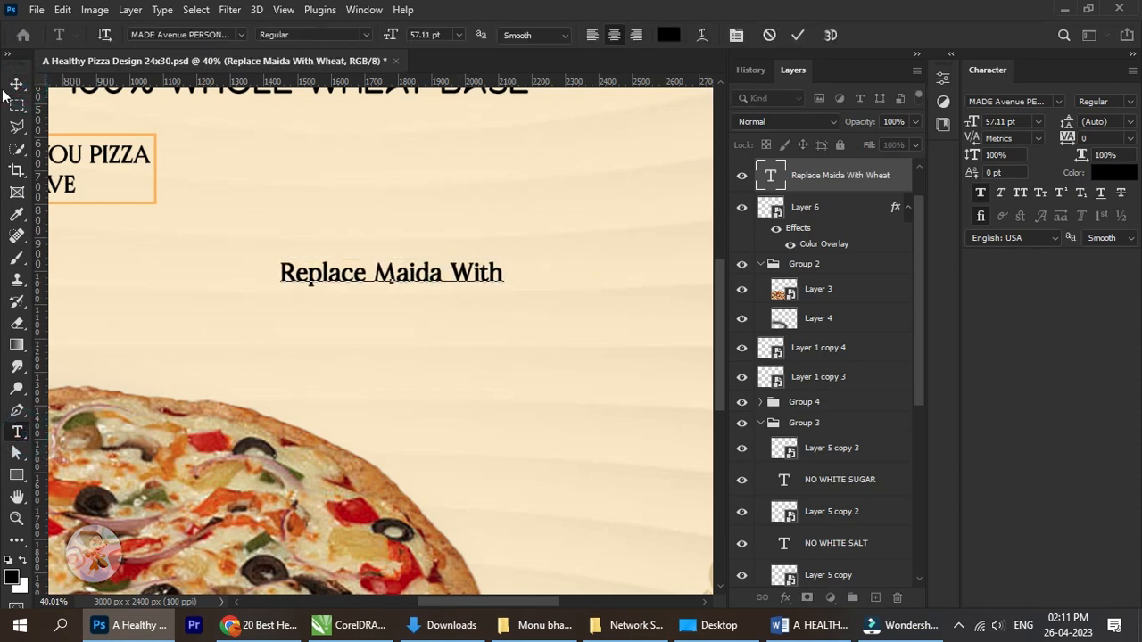
click(16, 84)
Duplicate the "Replace Maida With" text directly below the original and replace the copy's wording with "Wheat".
key(ctrl+j)
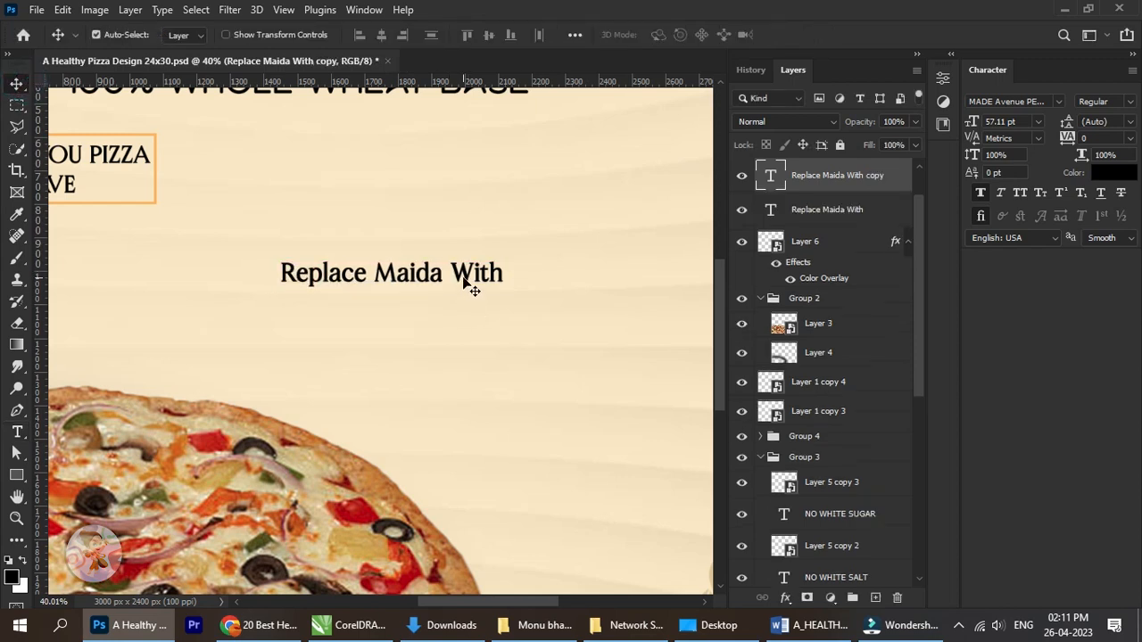
drag(471, 283, 471, 327)
click(19, 437)
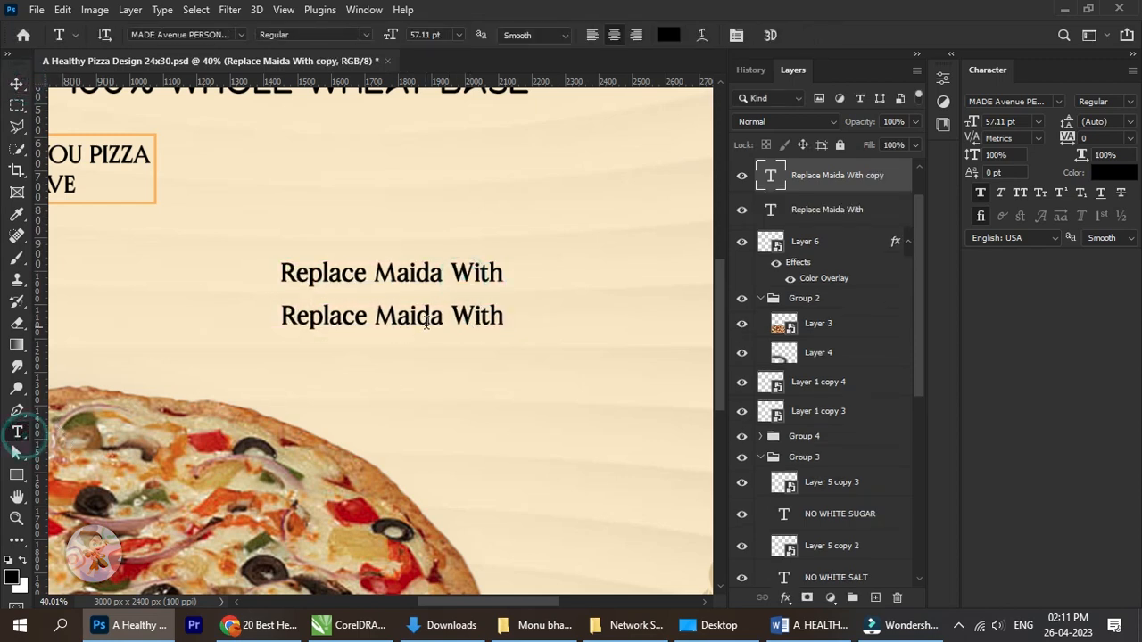
click(459, 317)
key(ctrl+a)
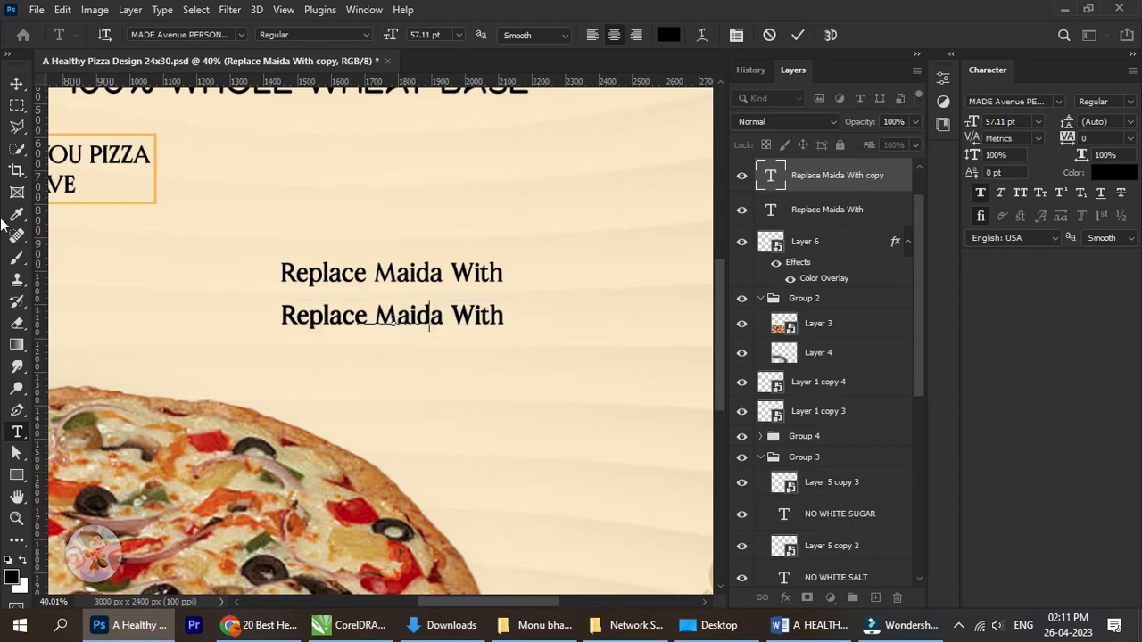
text(Wheat)
Move the "Wheat" text up and right beneath the word "With" and set it in All Caps.
click(16, 84)
drag(399, 323, 463, 313)
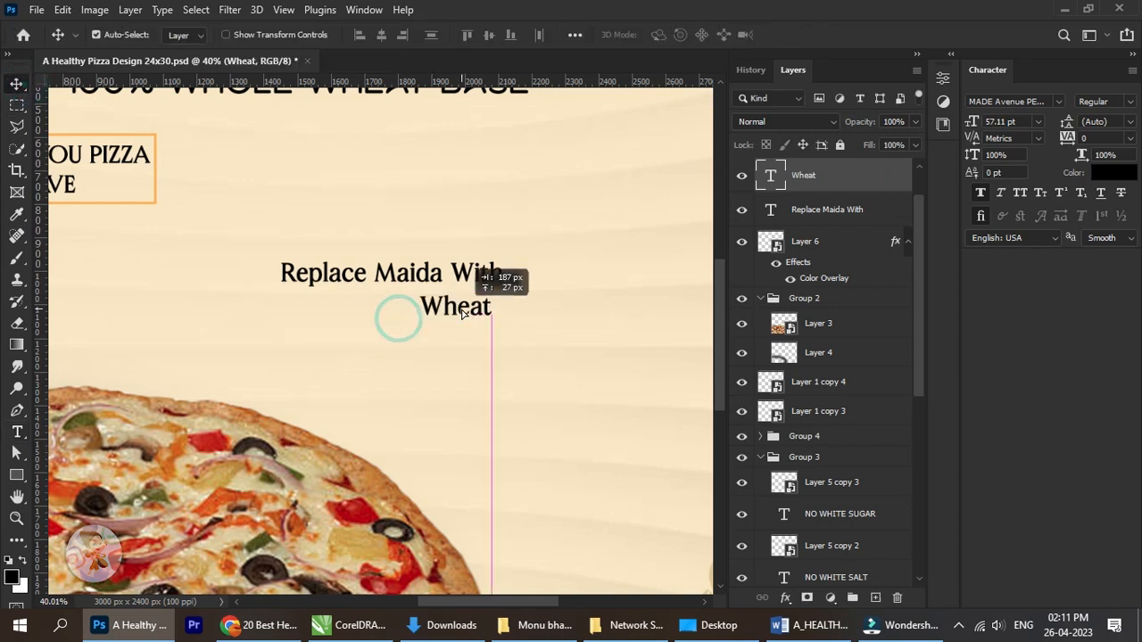
click(1024, 193)
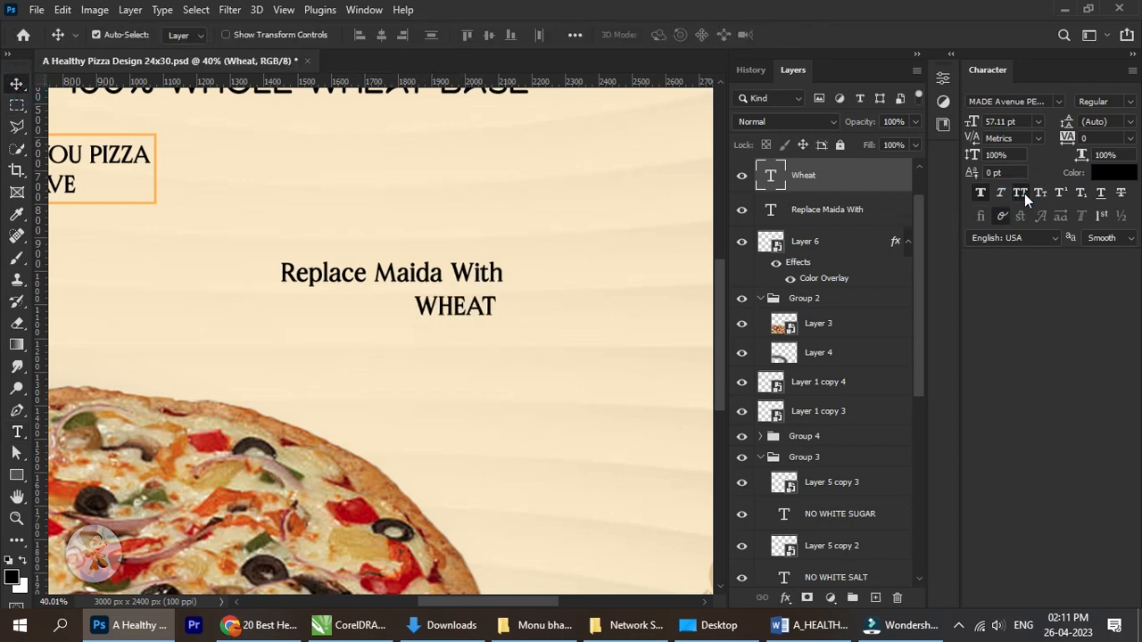
Change the font of the "Replace Maida With" text to Monalisa Serif.
right_click(443, 279)
click(482, 287)
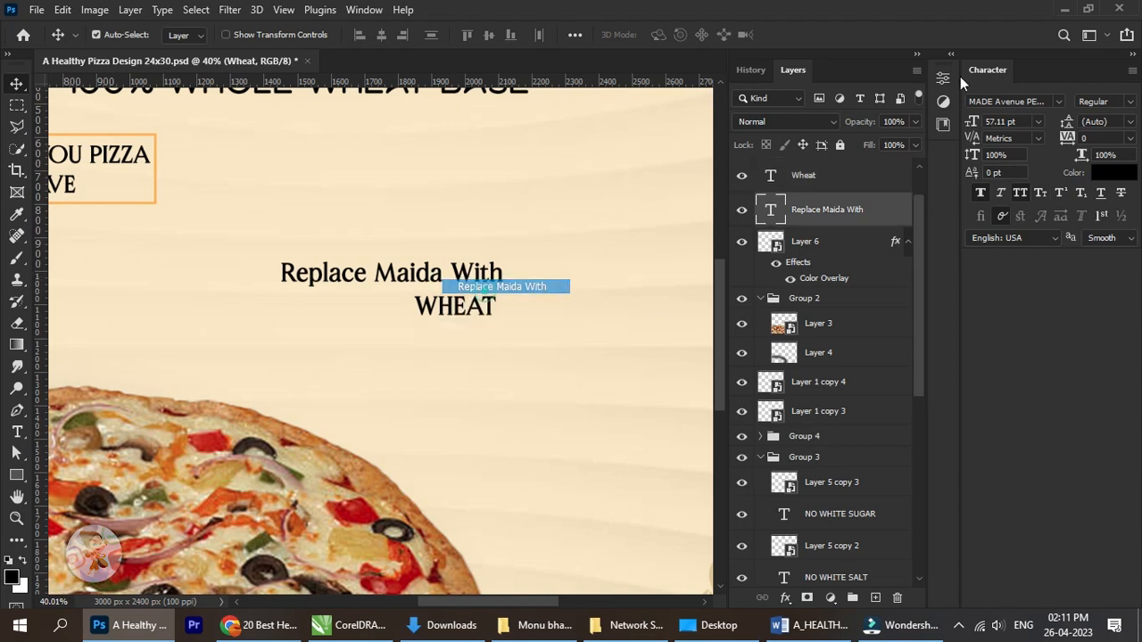
click(1055, 101)
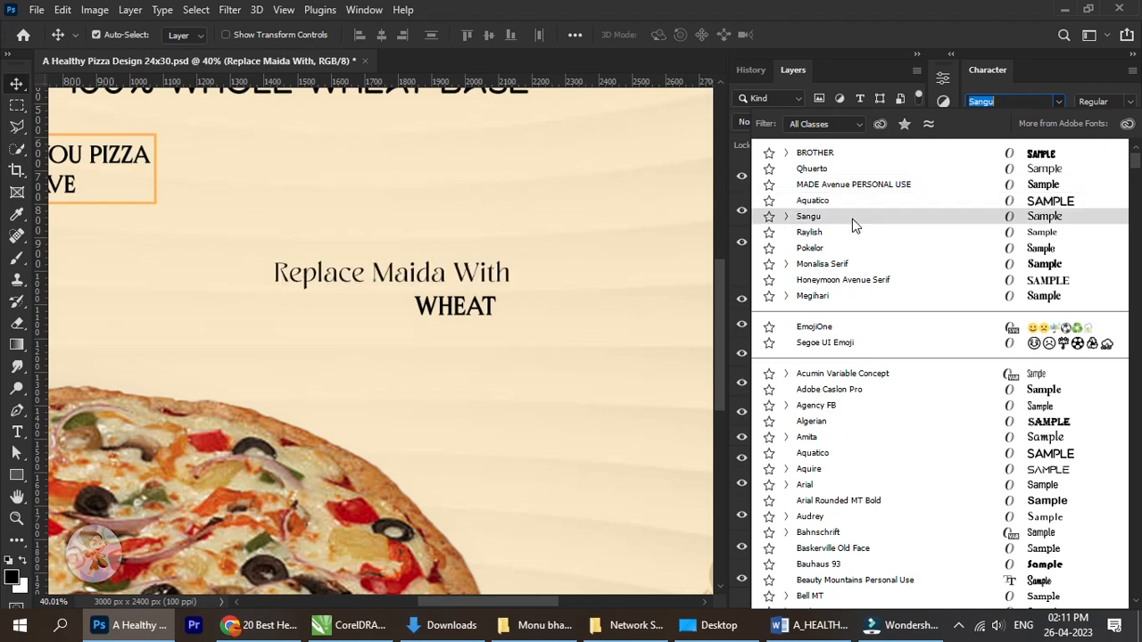
click(787, 217)
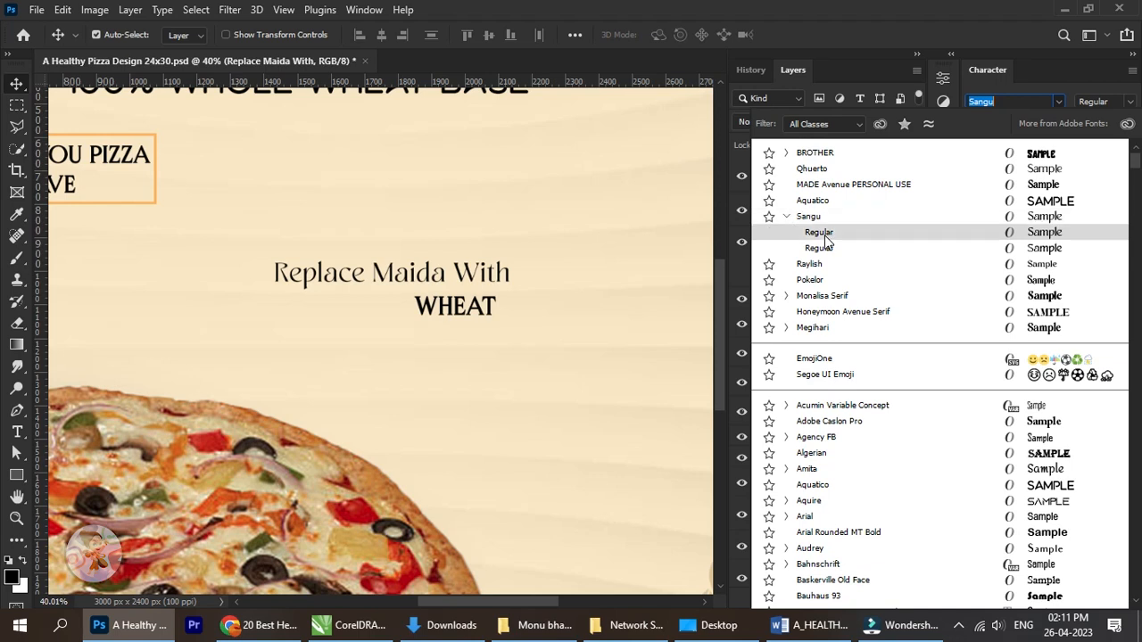
click(786, 217)
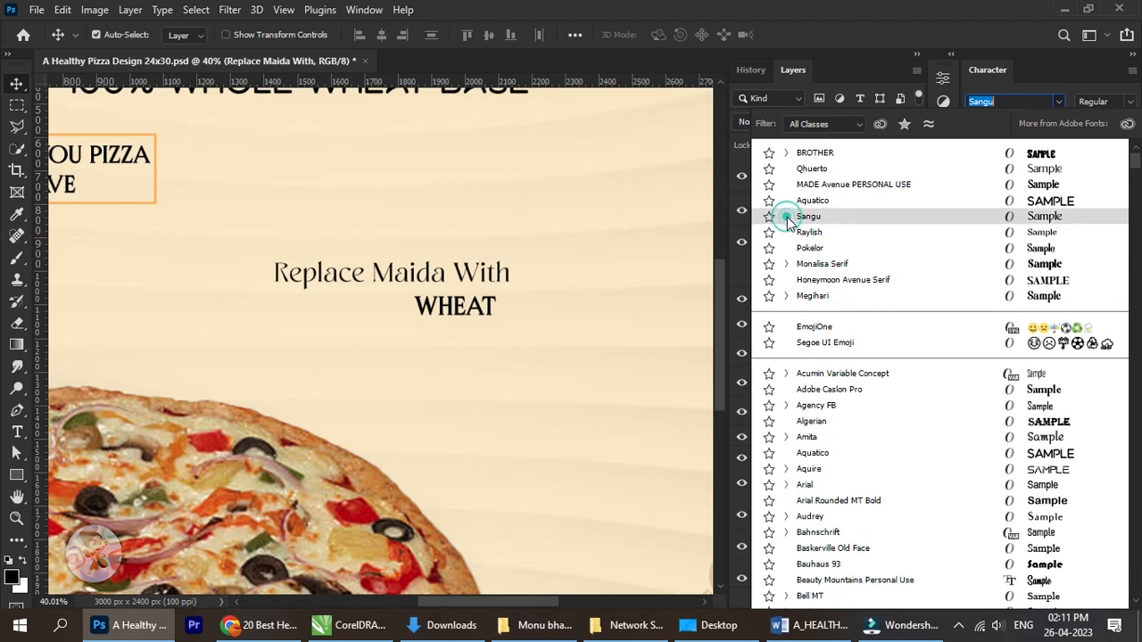
click(830, 266)
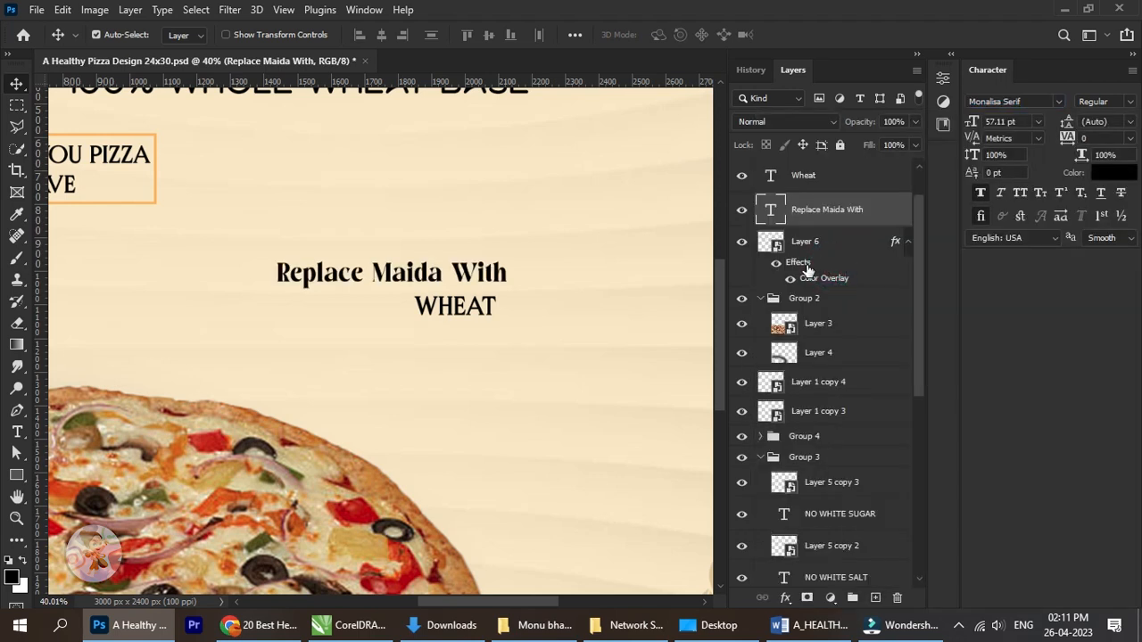
Change the font of the "WHEAT" text to Monalisa Serif.
click(827, 175)
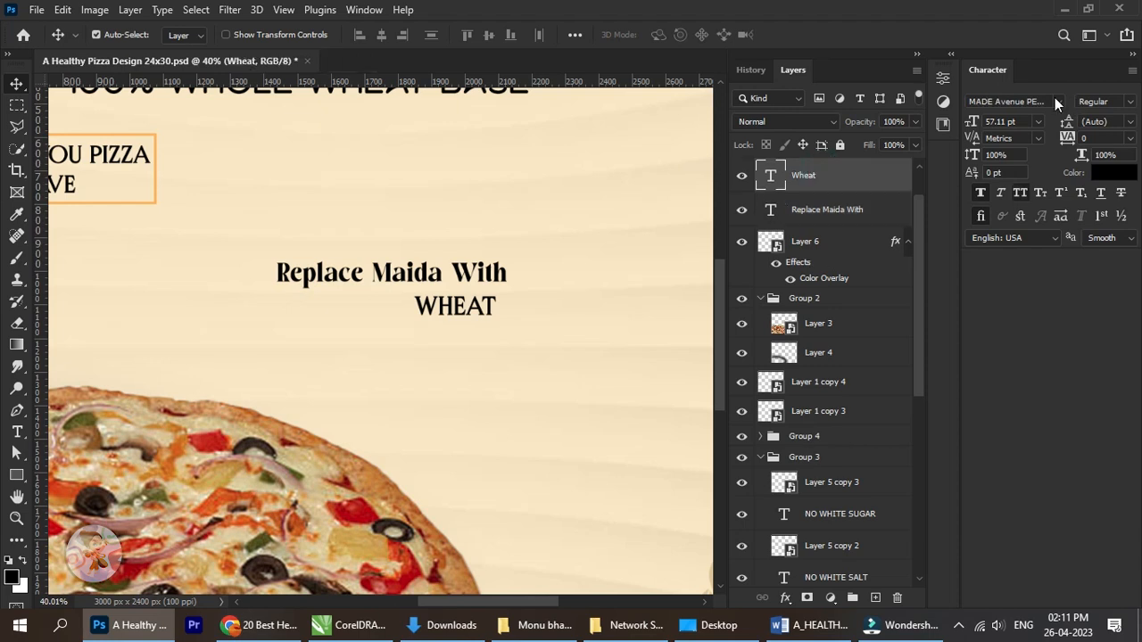
click(1054, 97)
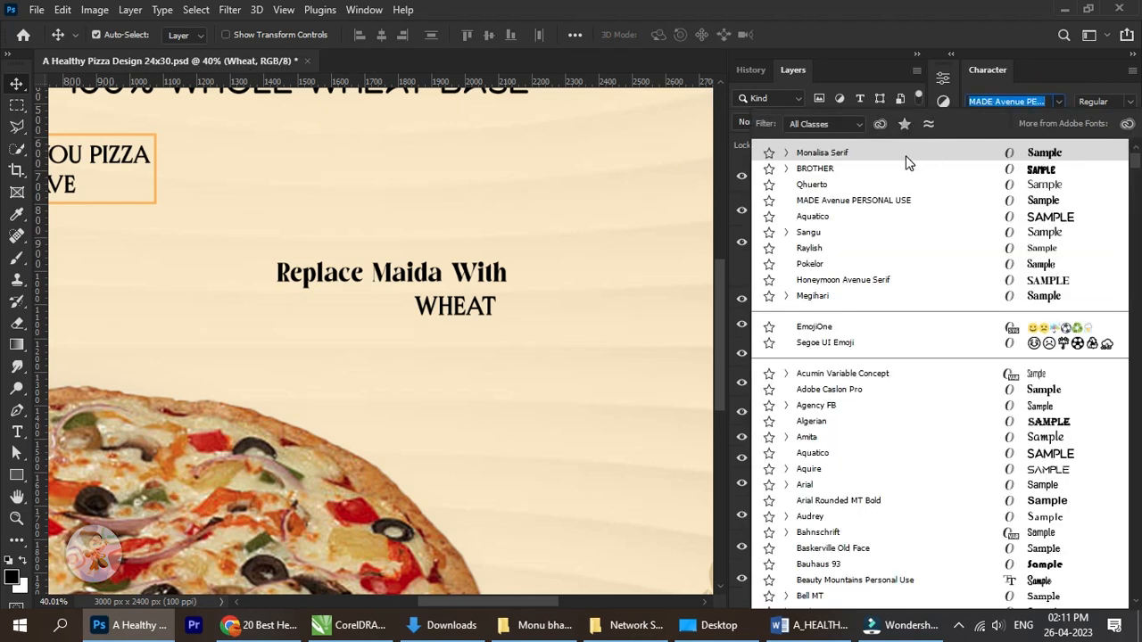
click(964, 154)
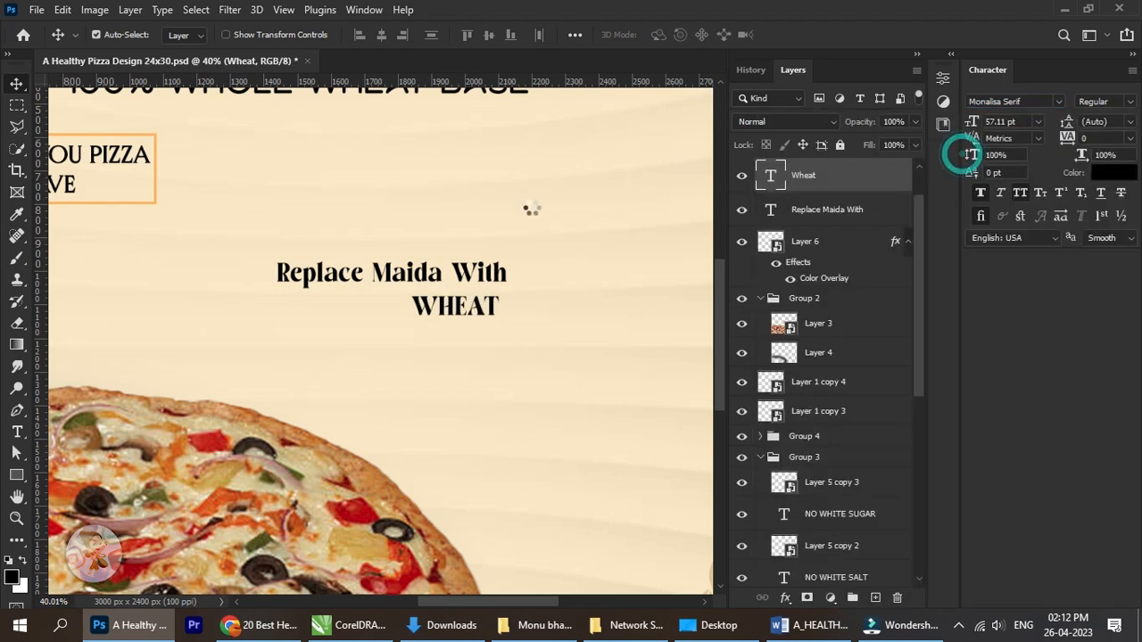
Scale the "Replace Maida With" and "WHEAT" texts together to about 169% and nudge them slightly up.
scroll(504, 247, down, 5)
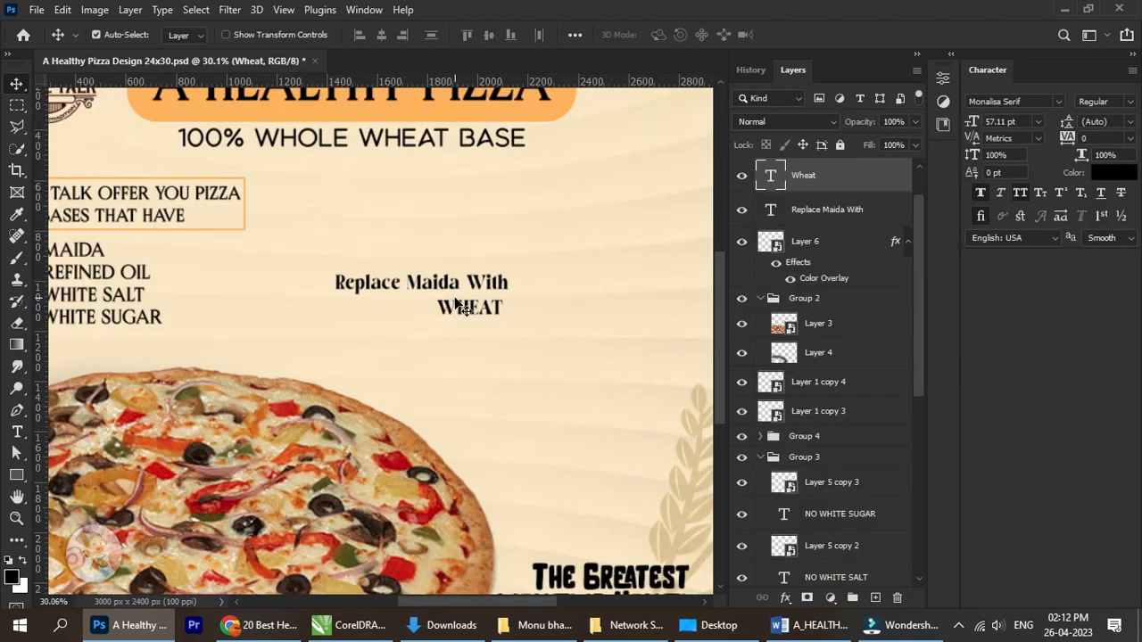
shift+click(810, 214)
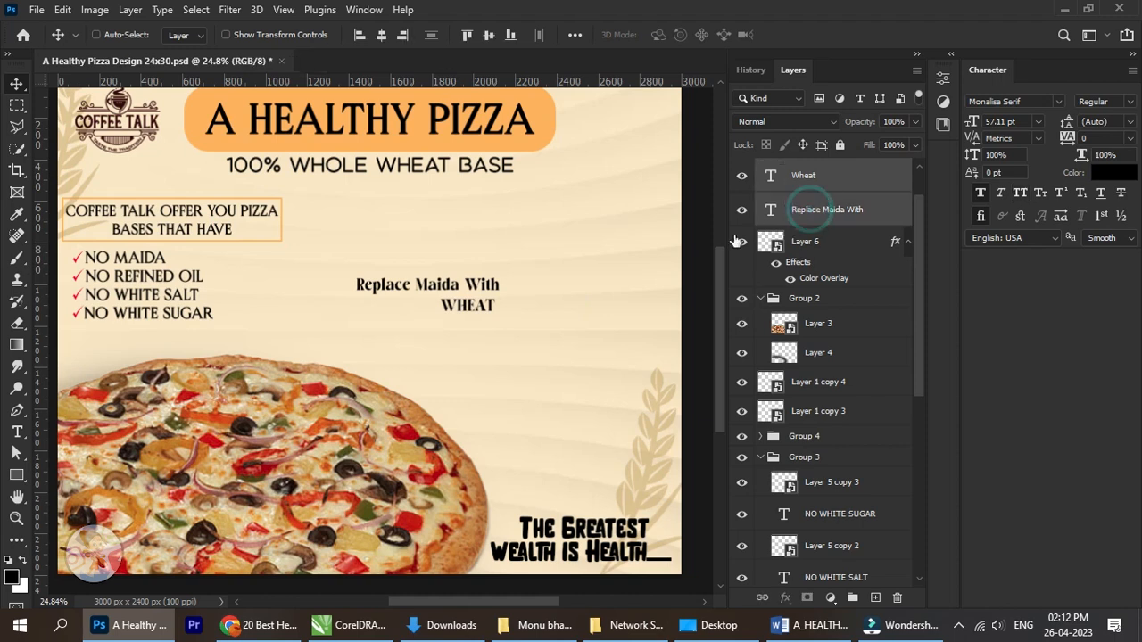
key(ctrl+t)
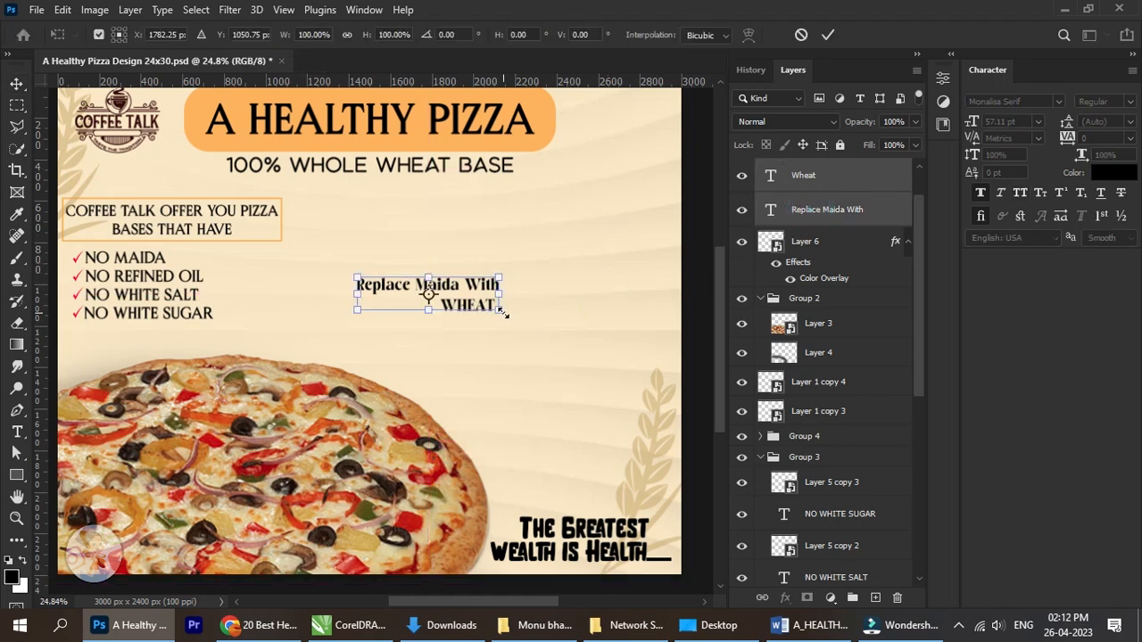
drag(501, 311, 599, 346)
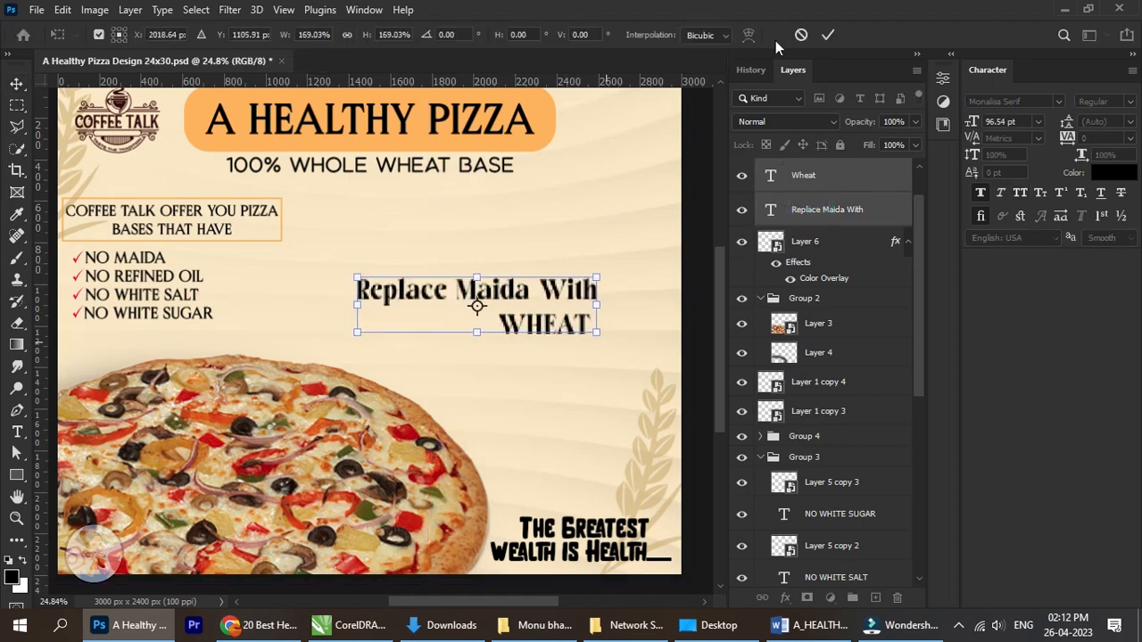
click(828, 34)
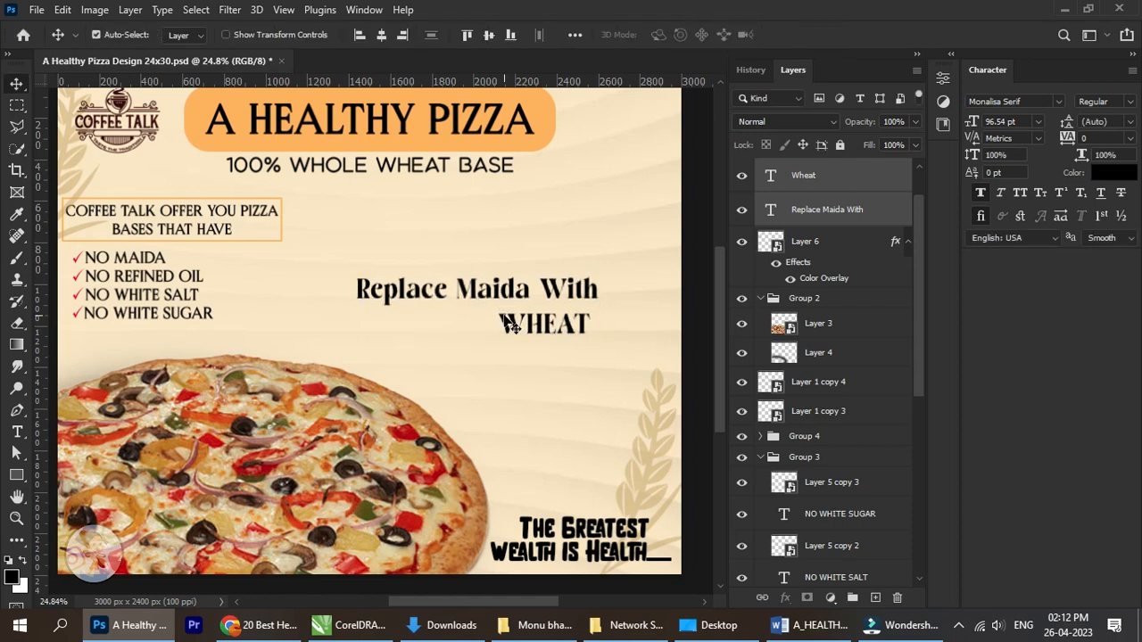
mouse_move(505, 316)
mouse_down()
mouse_move(475, 320)
mouse_move(512, 298)
mouse_move(511, 284)
mouse_move(512, 295)
mouse_up()
Cut the word "With" and its preceding space out of the "Replace Maida With" text line.
scroll(515, 295, up, 4)
scroll(514, 295, down, 2)
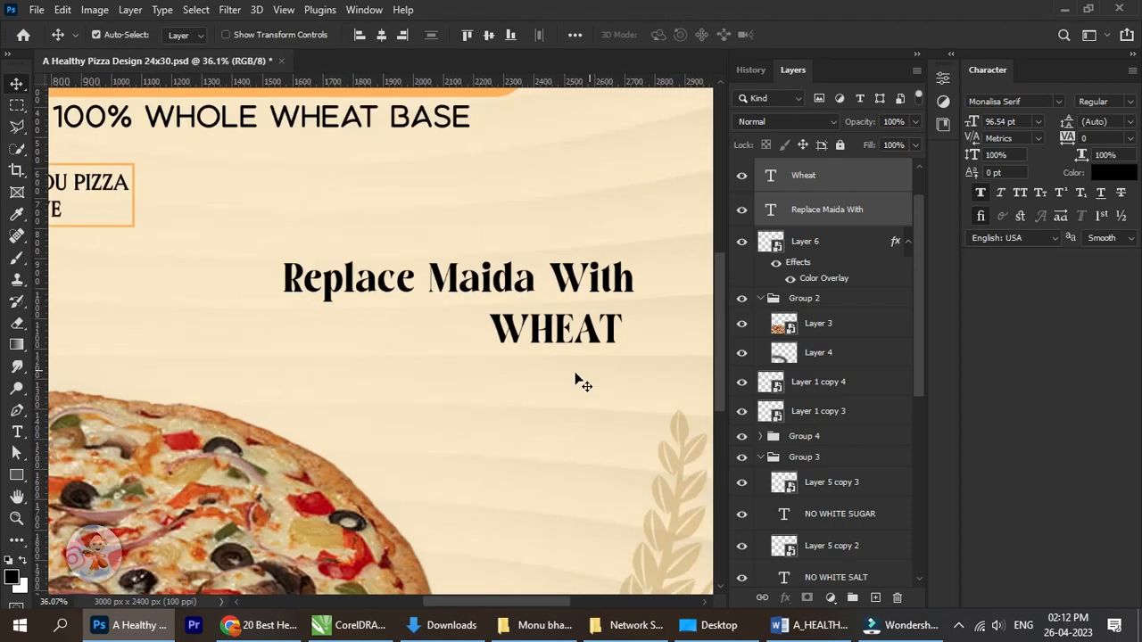
click(16, 432)
drag(561, 284, 648, 276)
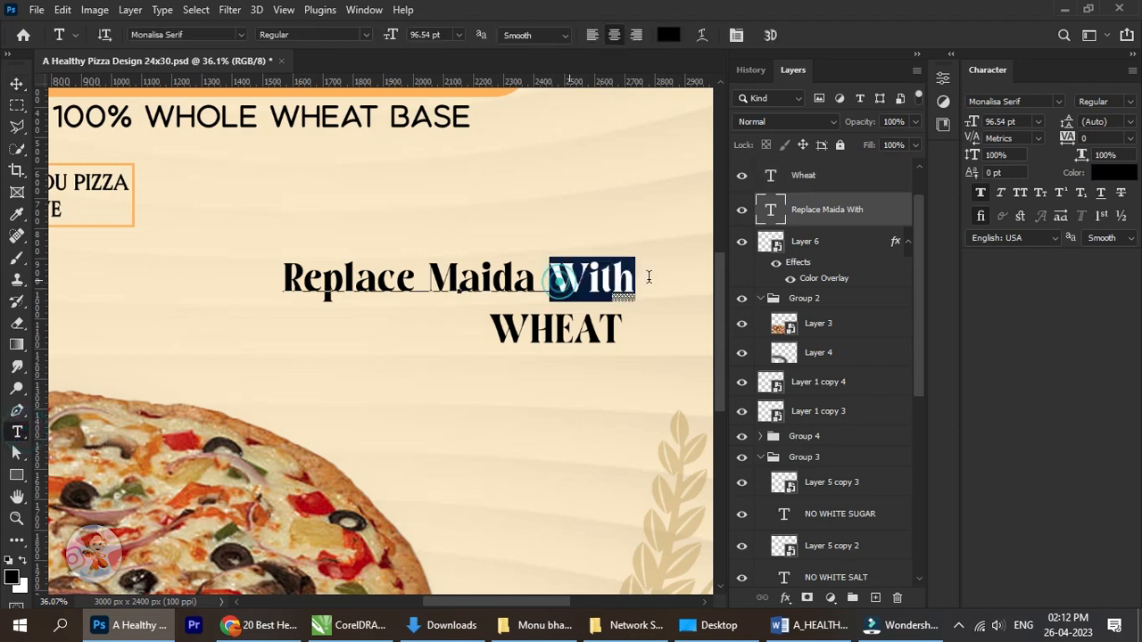
key(ctrl+x)
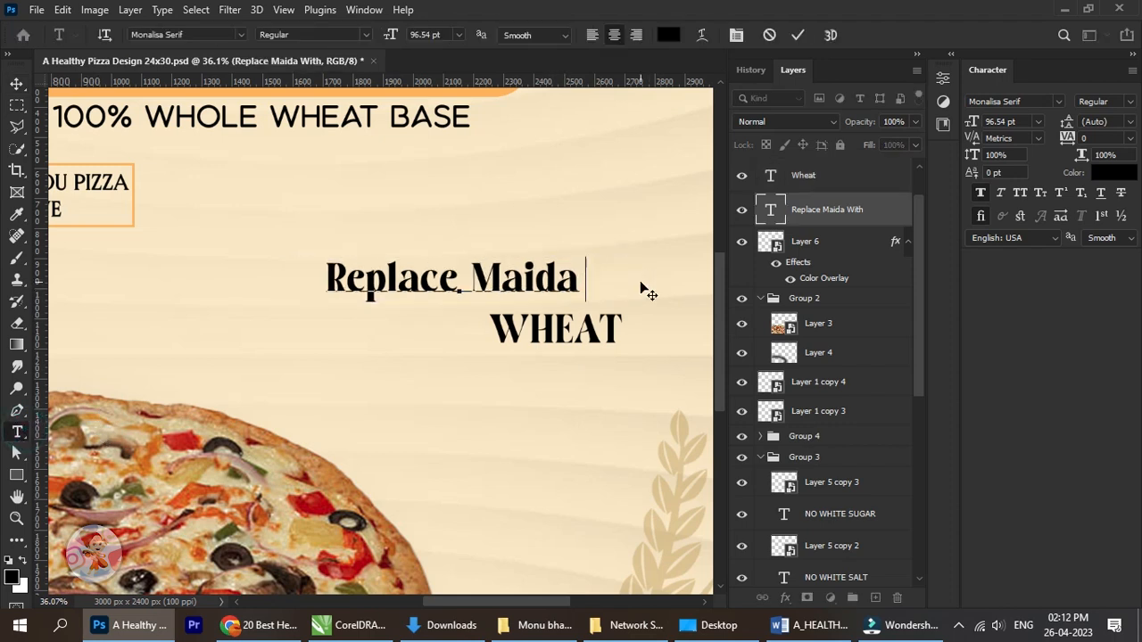
key(BackSpace)
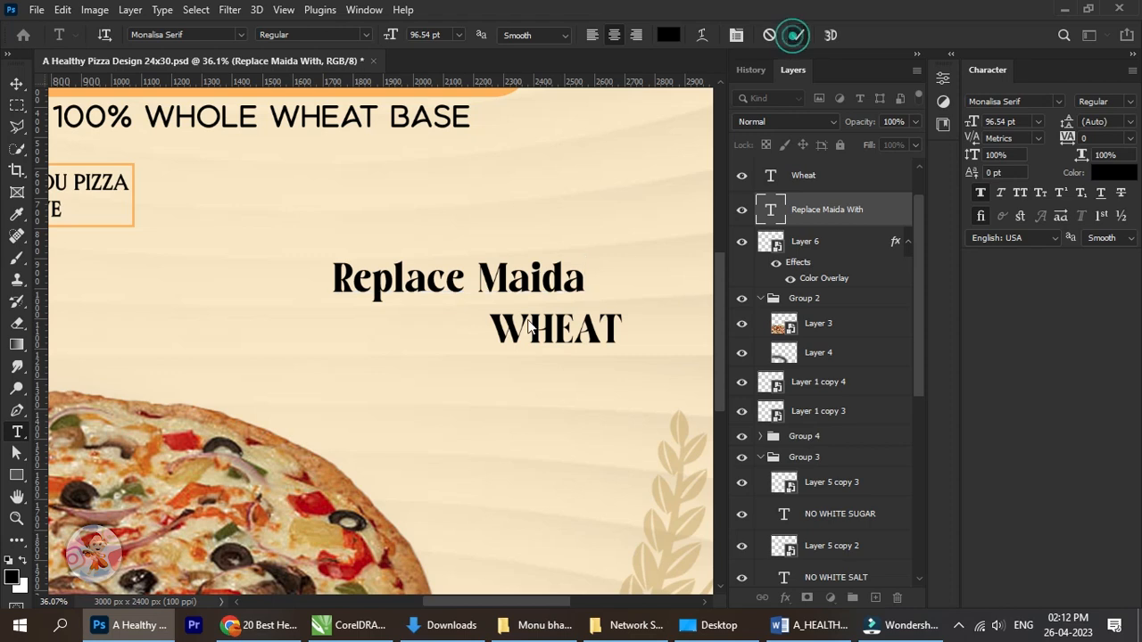
click(797, 35)
Paste "With" in front of "WHEAT" and move that line up and left, close beneath "Replace Maida".
click(492, 328)
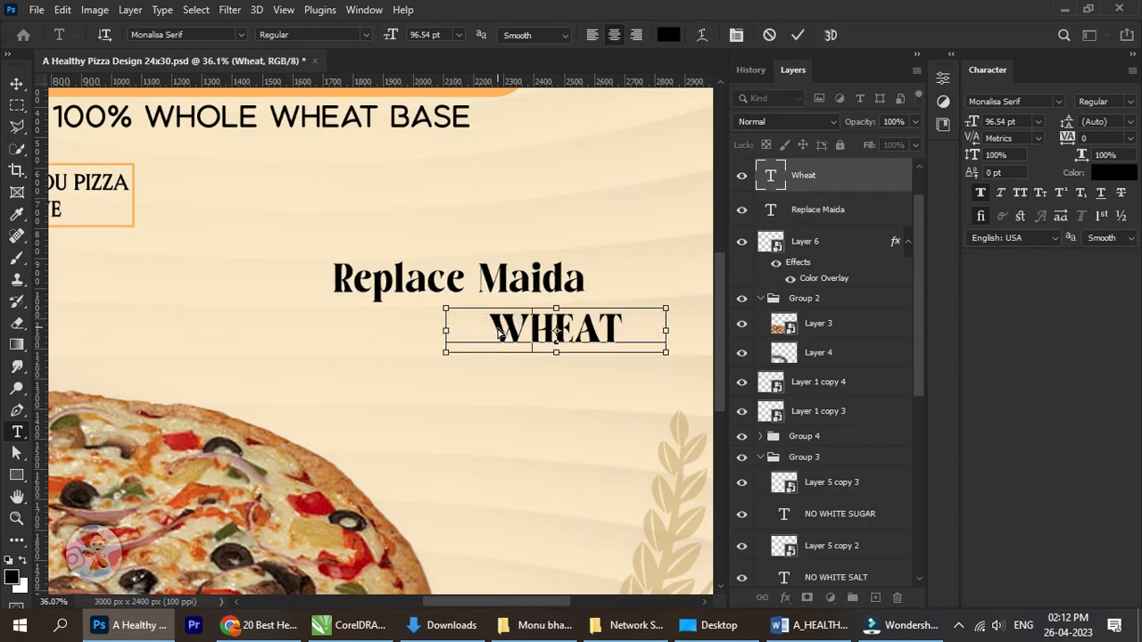
key(ctrl+v)
click(16, 84)
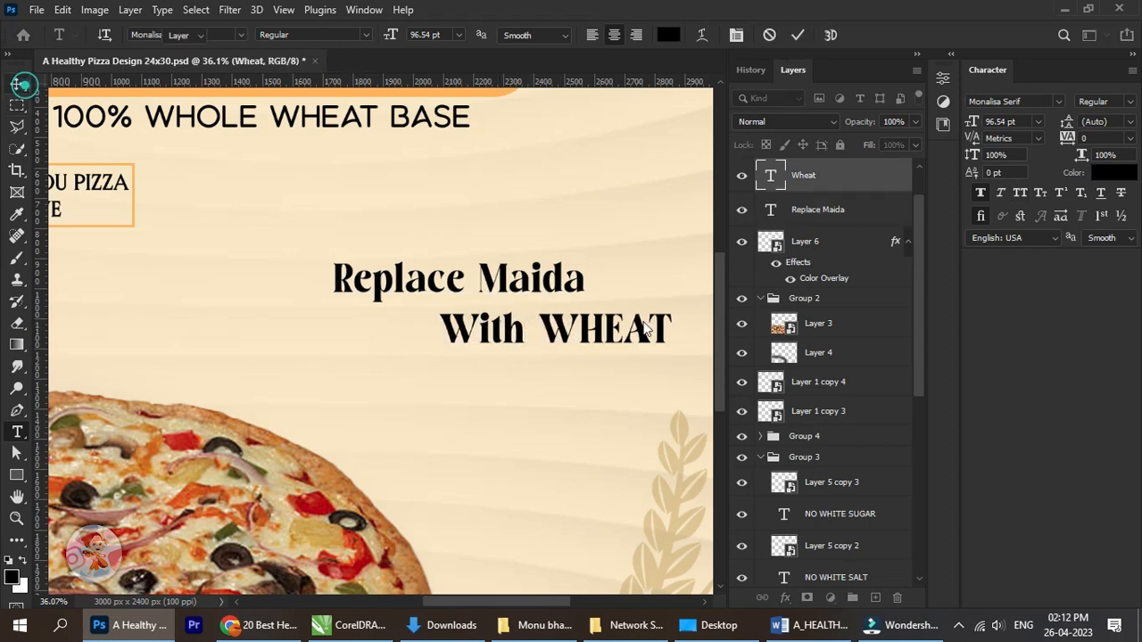
drag(625, 349, 574, 326)
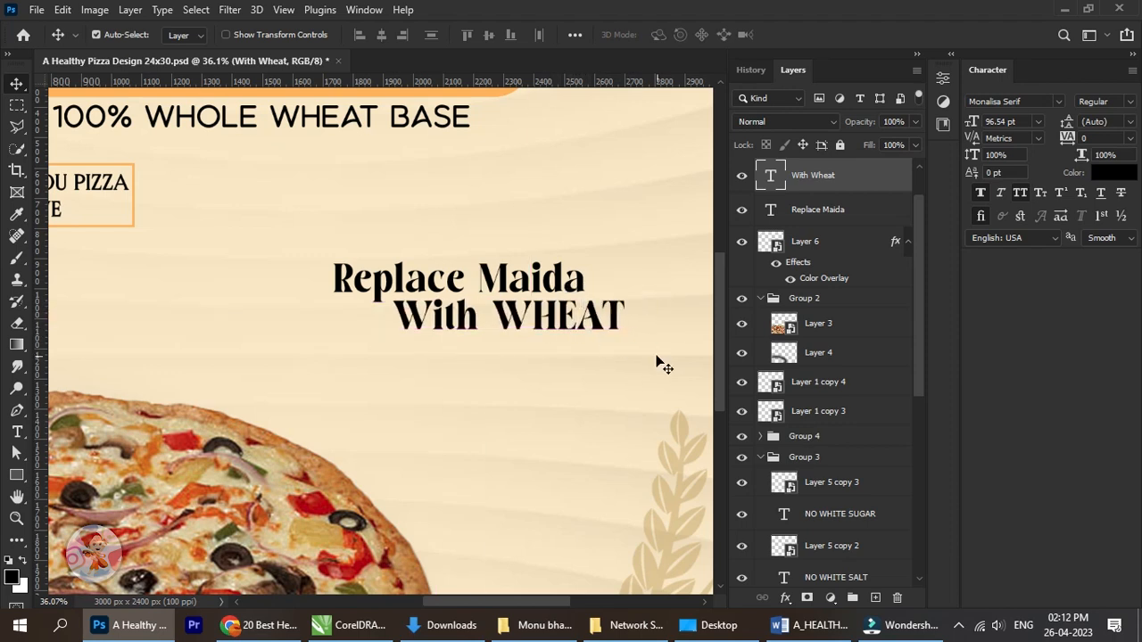
Group the "Replace Maida" and "With Wheat" text layers.
scroll(652, 360, down, 2)
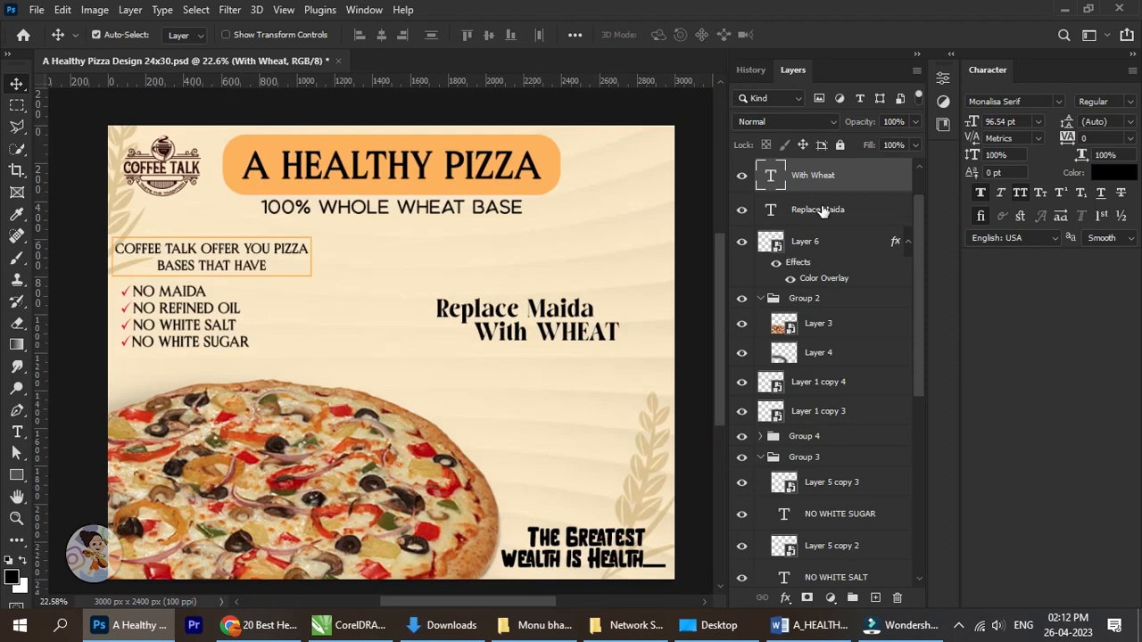
click(822, 209)
ctrl+click(827, 182)
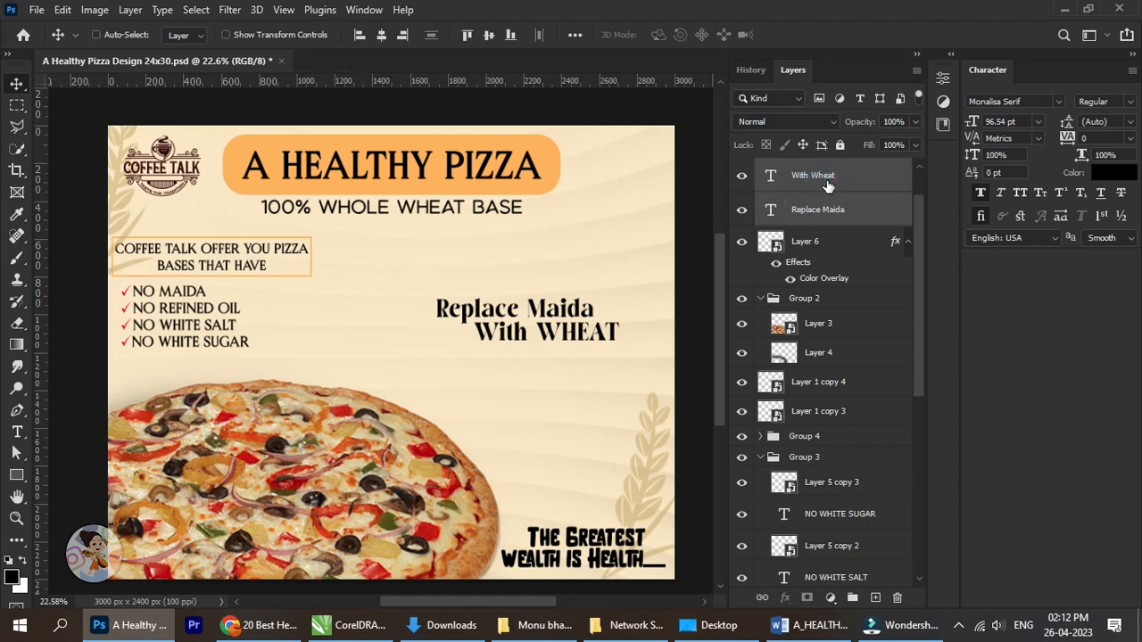
key(ctrl+g)
Rotate the "Replace Maida With WHEAT" group about -5.56° and enlarge it proportionally to a text size of about 117.81 pt.
scroll(505, 337, up, 2)
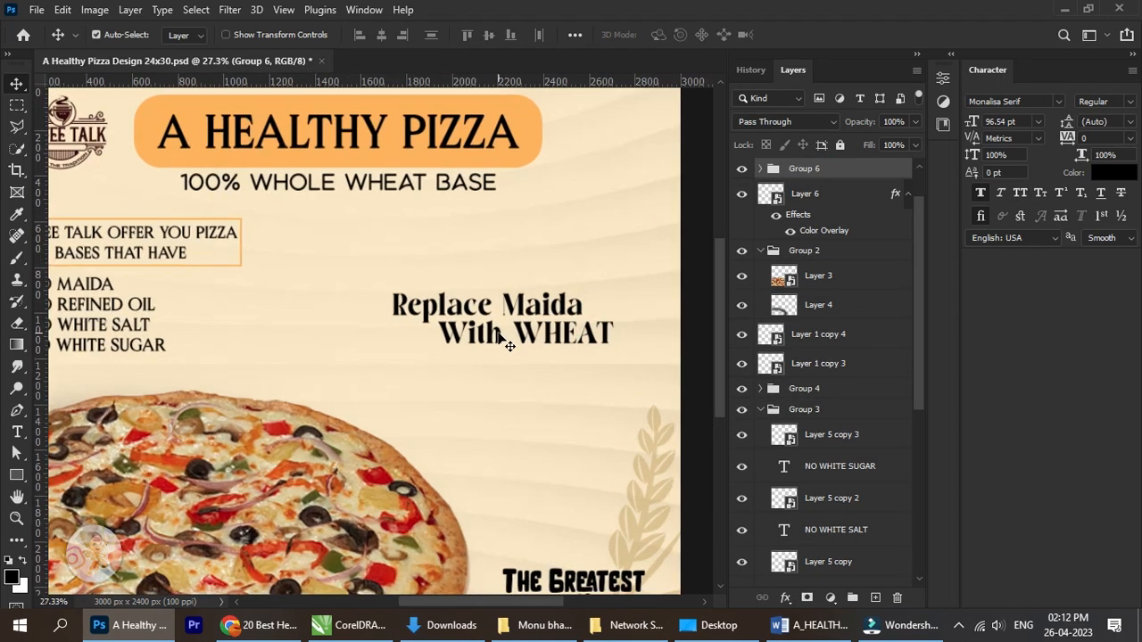
key(ctrl+t)
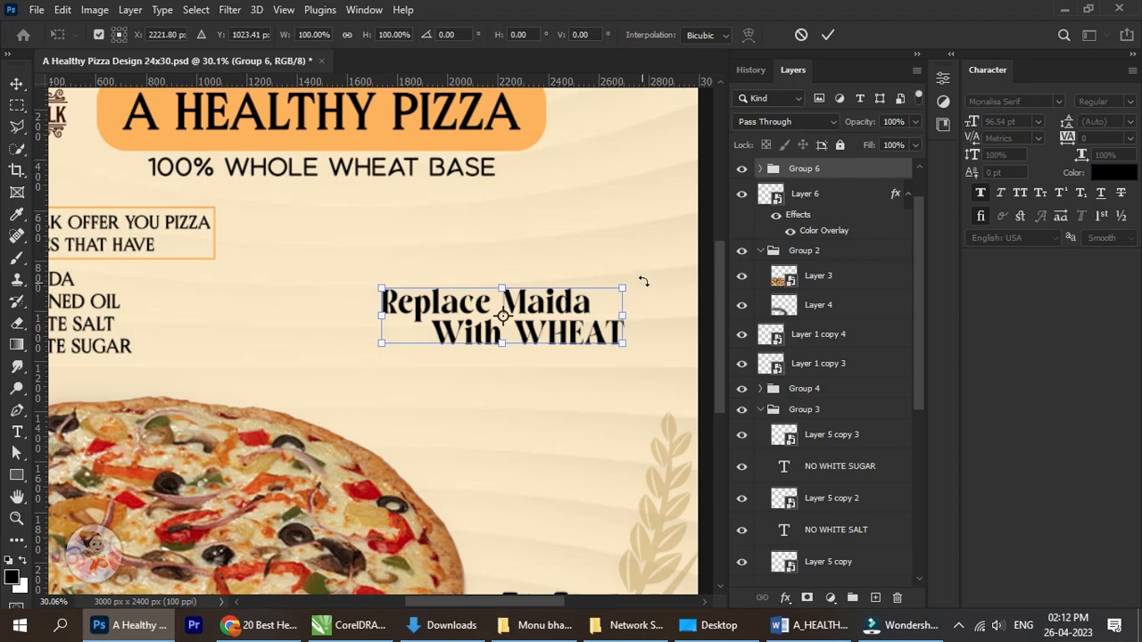
drag(644, 281, 651, 256)
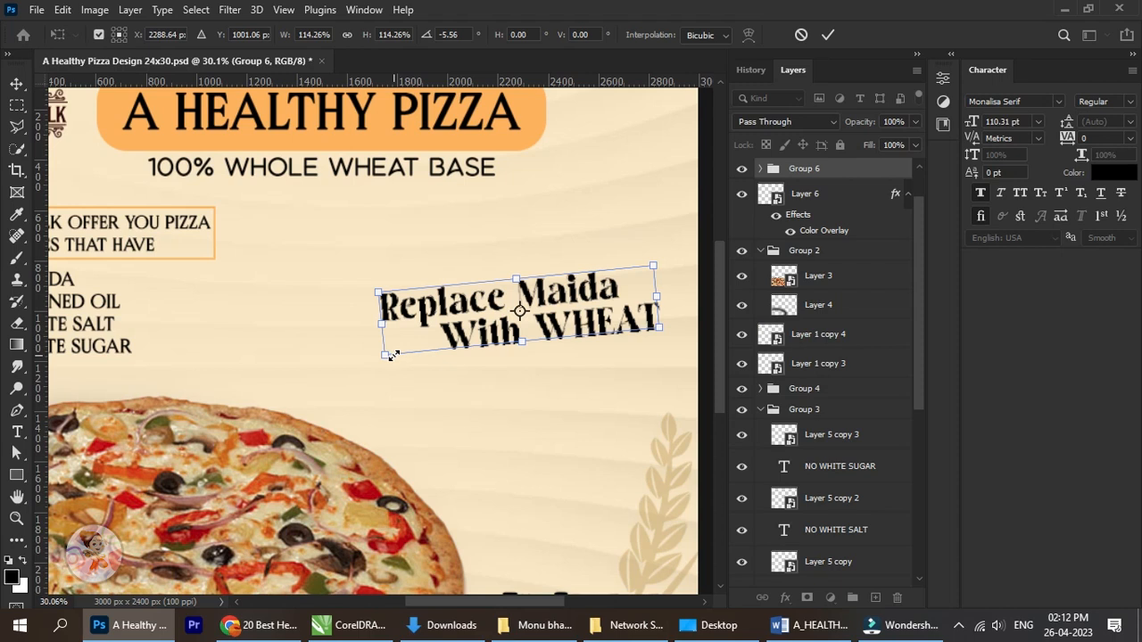
drag(393, 355, 375, 358)
click(829, 34)
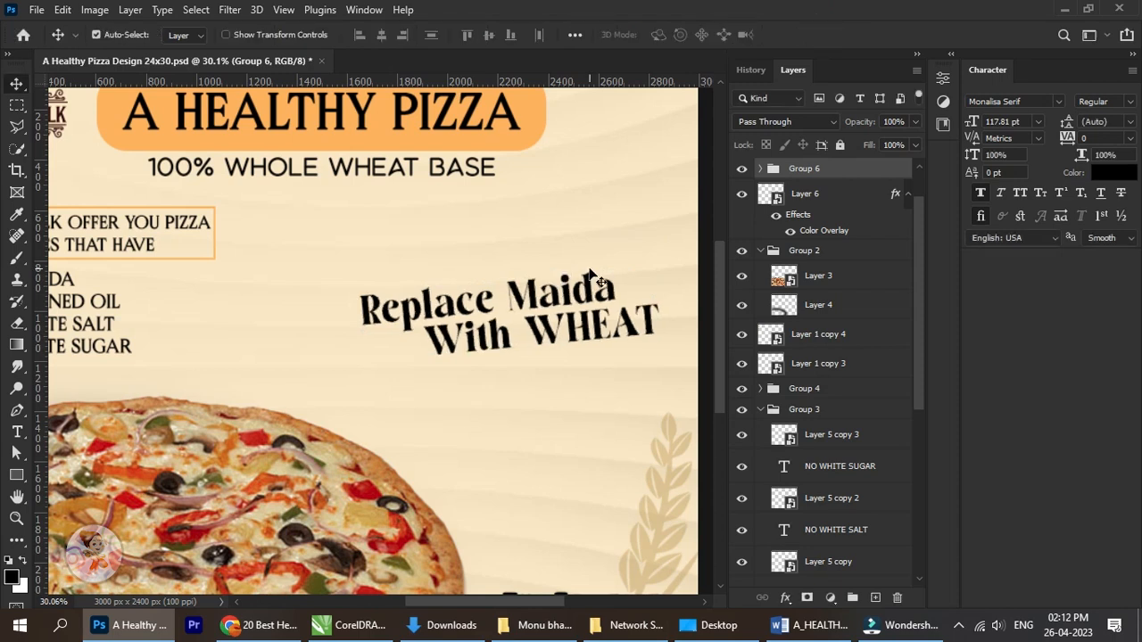
Recolour the "Replace Maida" text to golden brown #9e6102.
scroll(578, 293, down, 5)
scroll(498, 323, up, 3)
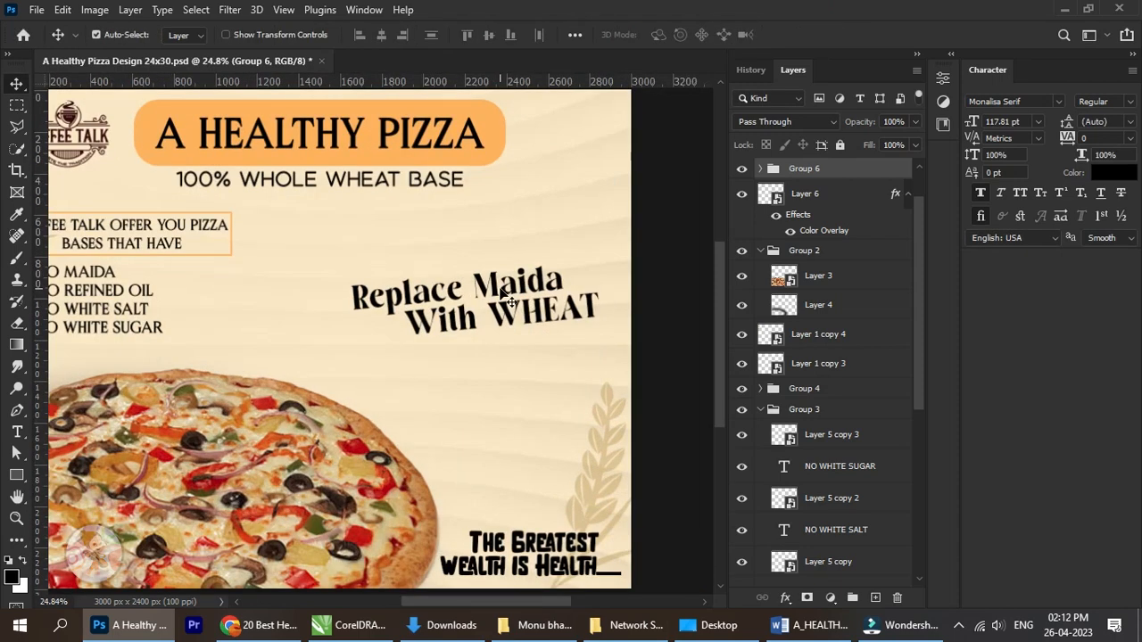
right_click(504, 296)
click(544, 311)
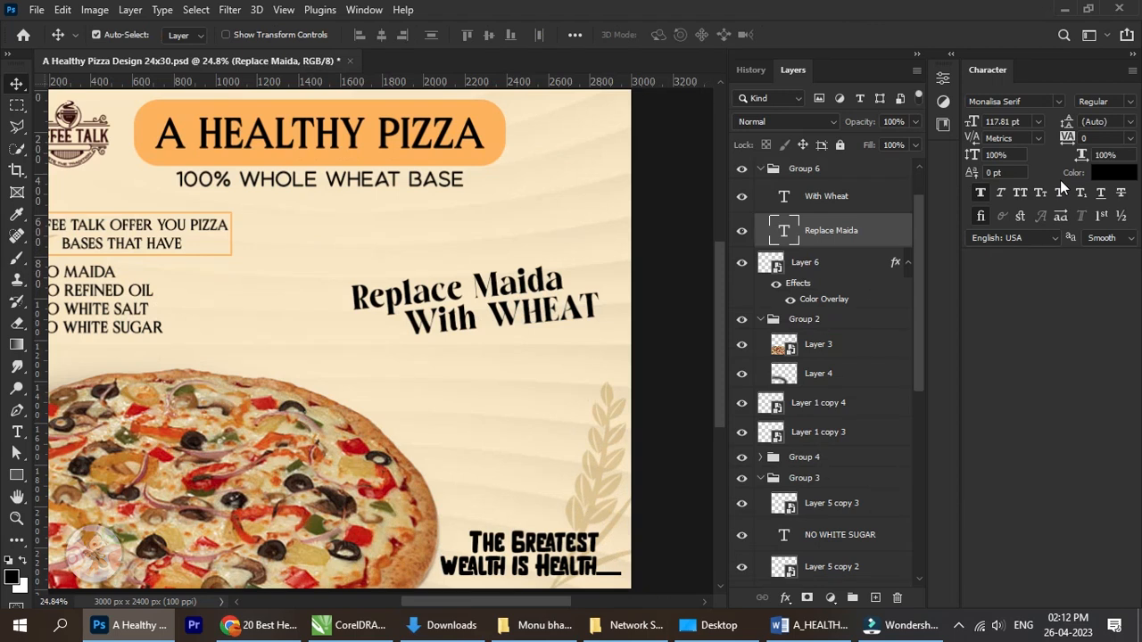
click(1114, 172)
click(496, 117)
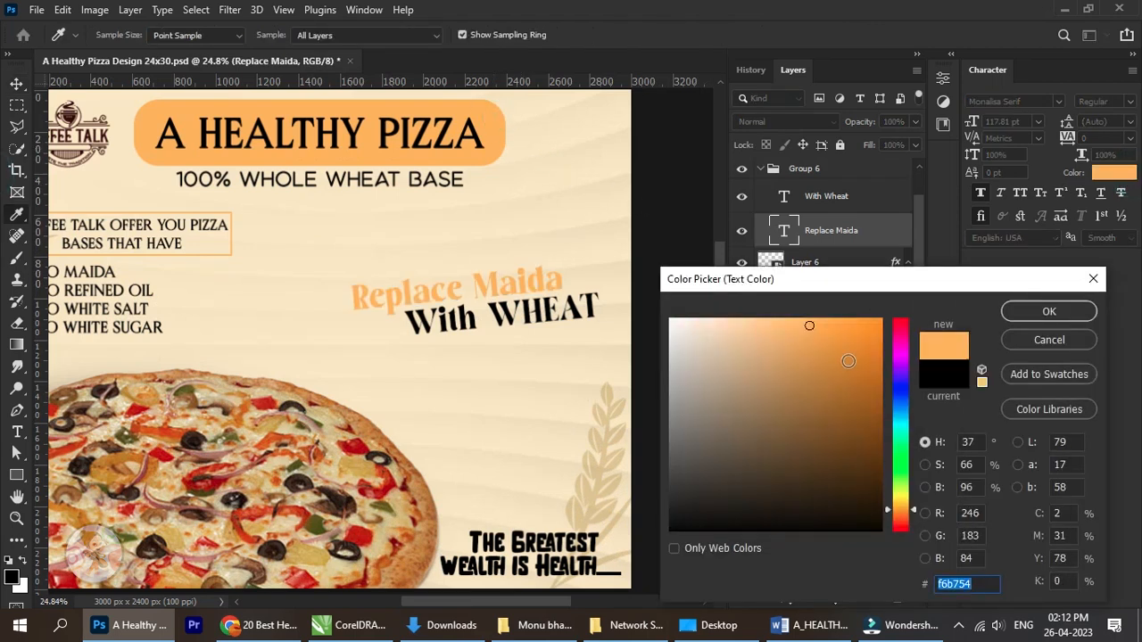
drag(844, 360, 877, 394)
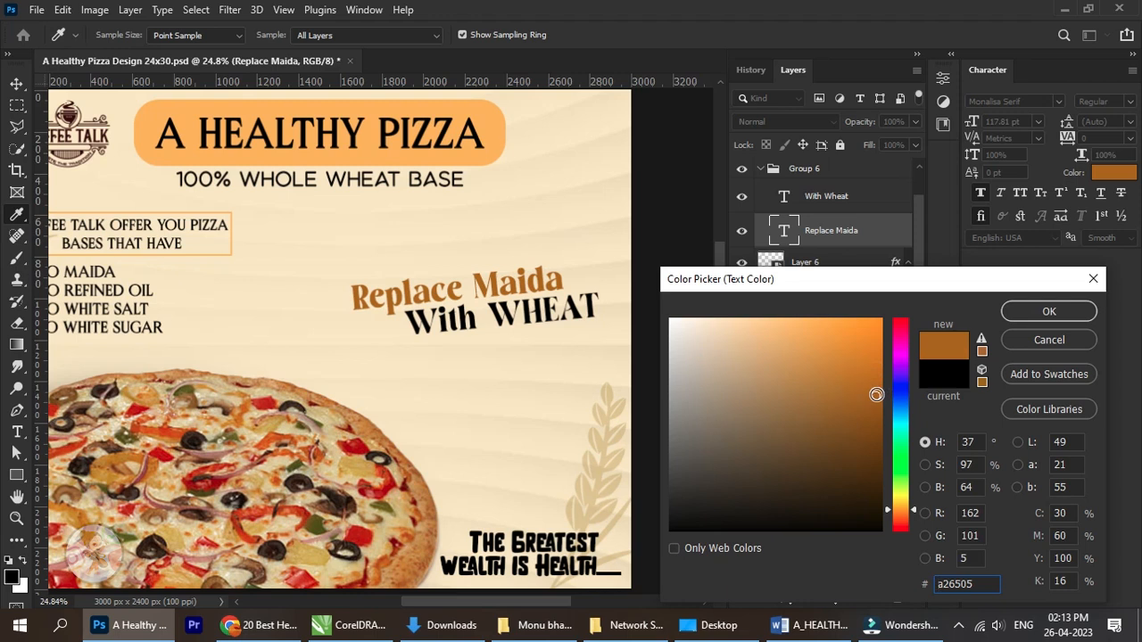
click(879, 410)
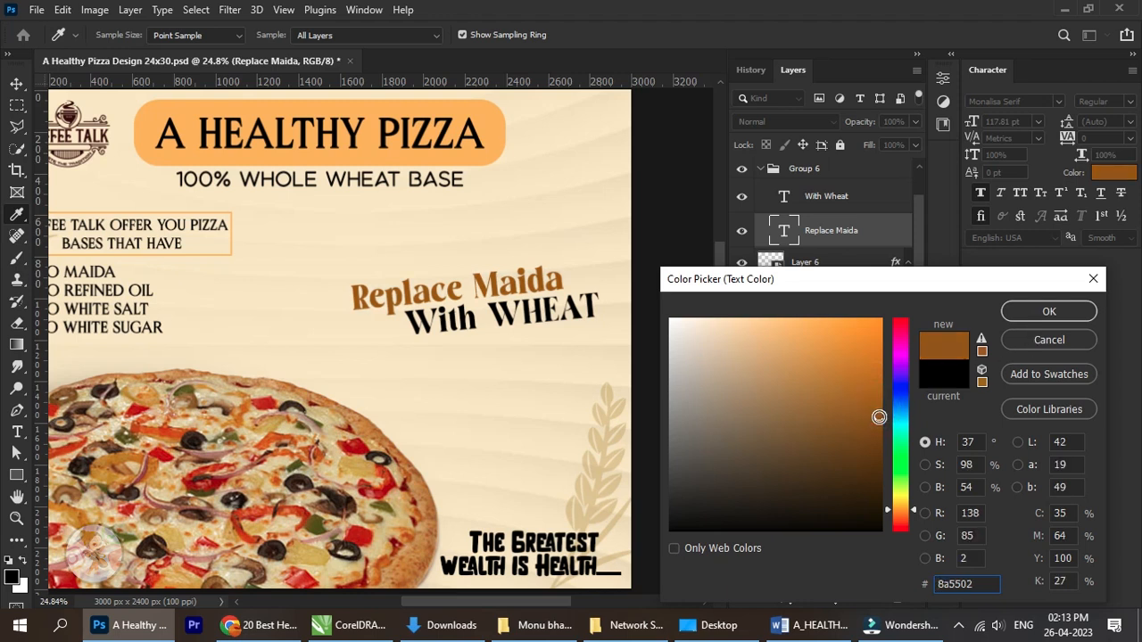
click(881, 426)
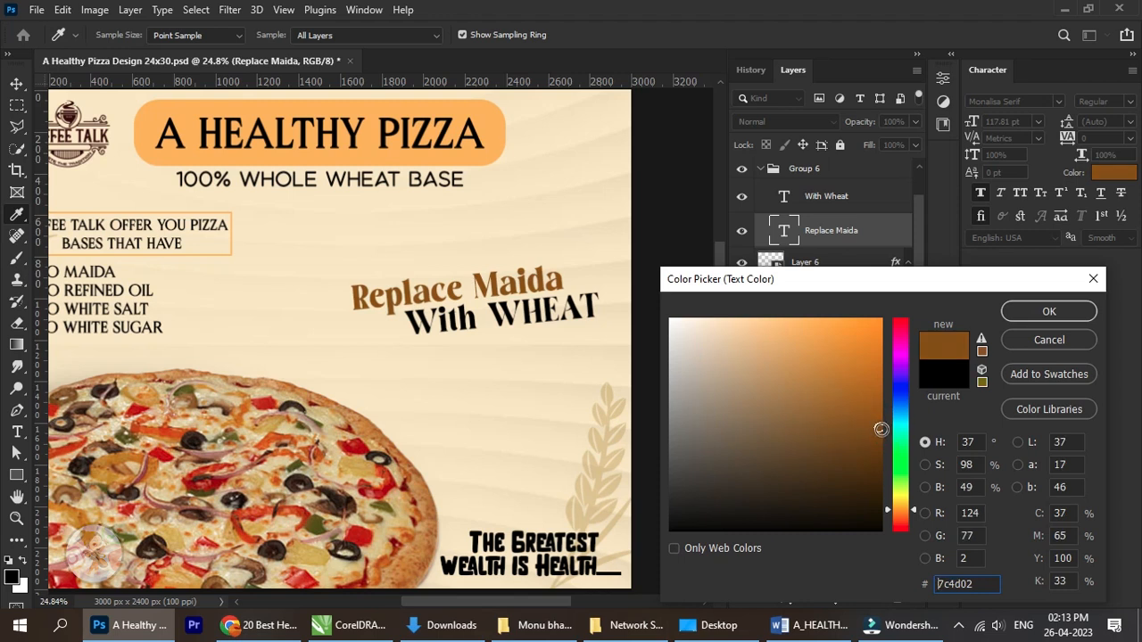
click(880, 414)
click(879, 409)
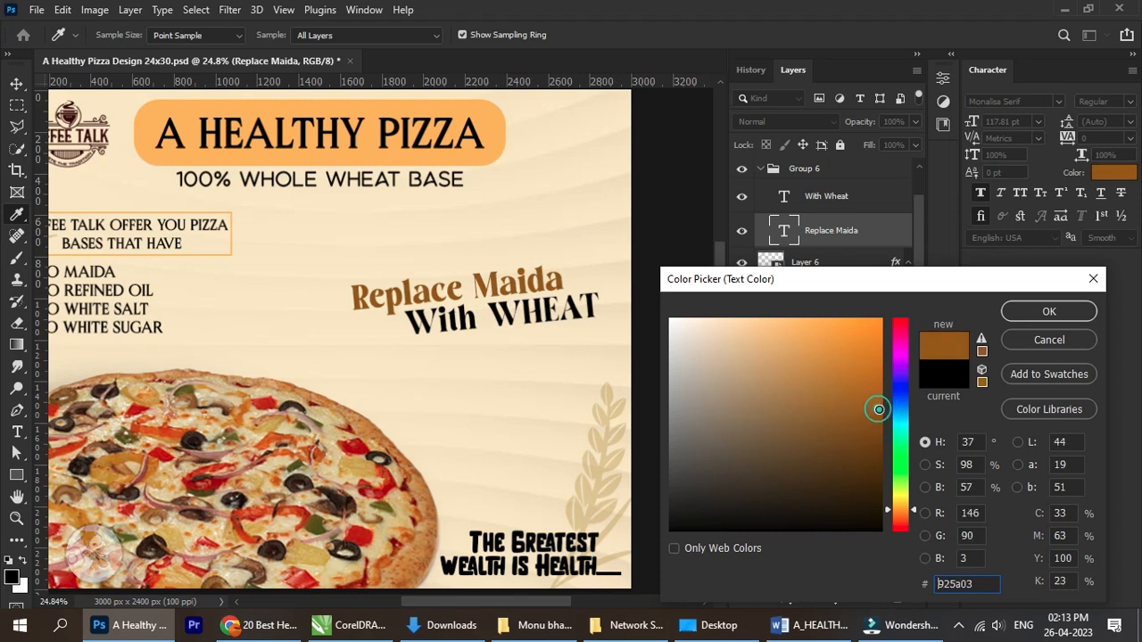
click(879, 398)
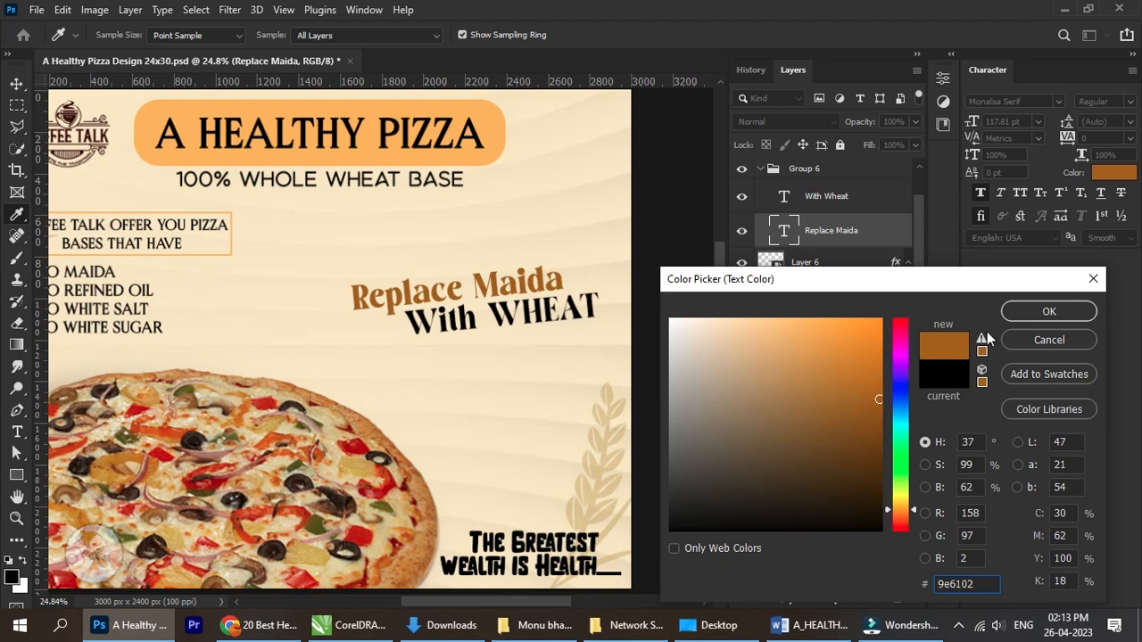
click(1028, 307)
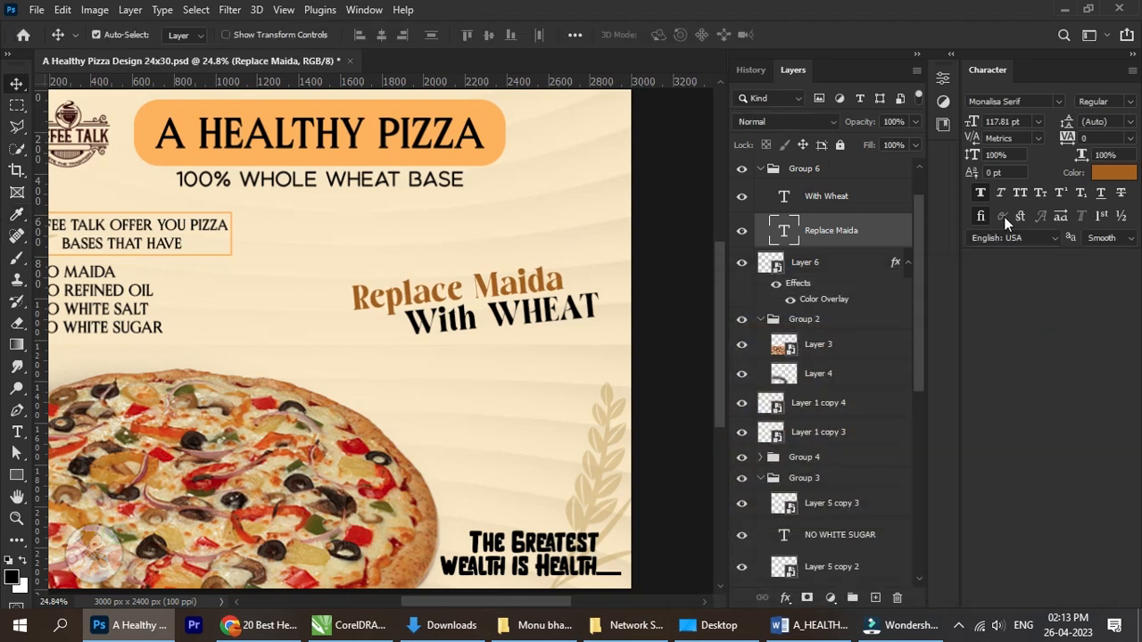
Recolour the "With WHEAT" text to a dark red sampled from the pizza and darkened to #992007.
right_click(527, 321)
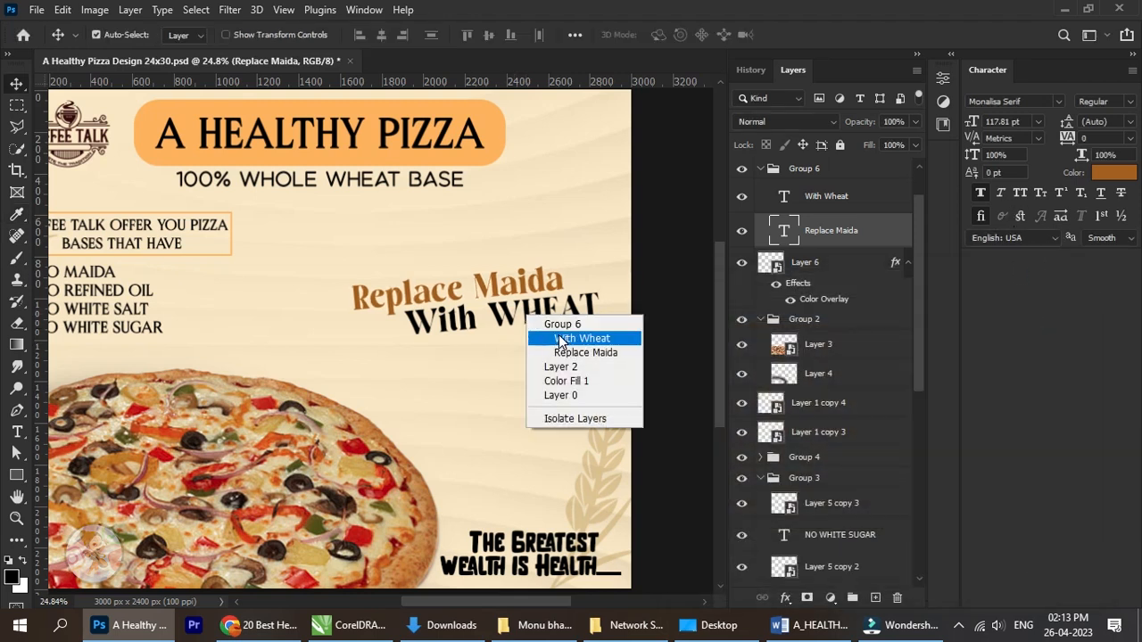
click(557, 334)
click(1114, 172)
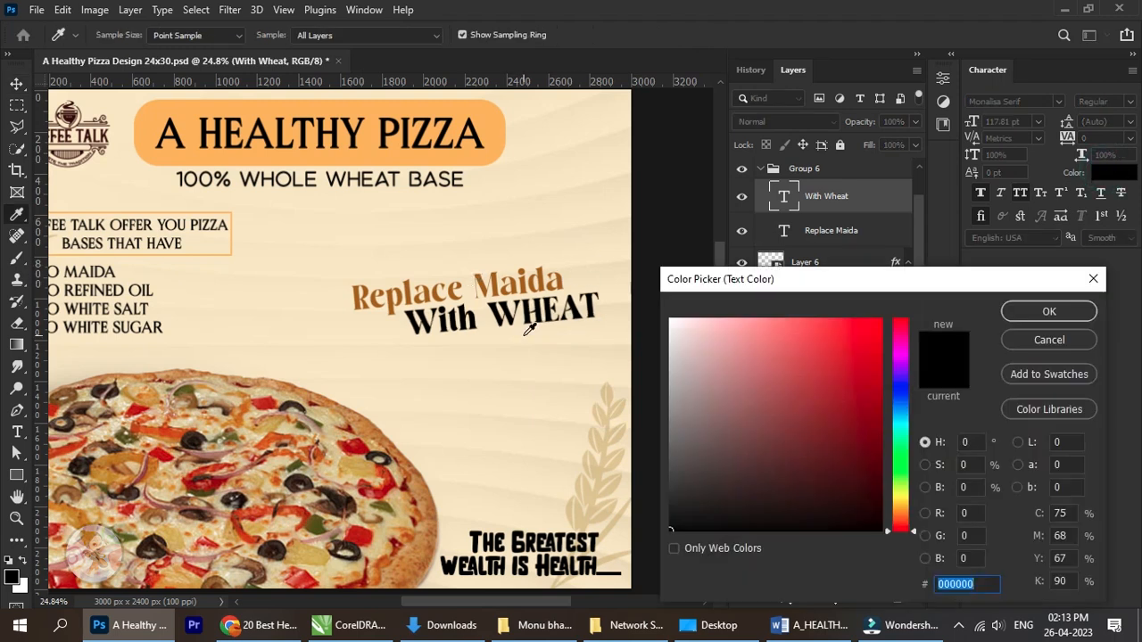
click(362, 444)
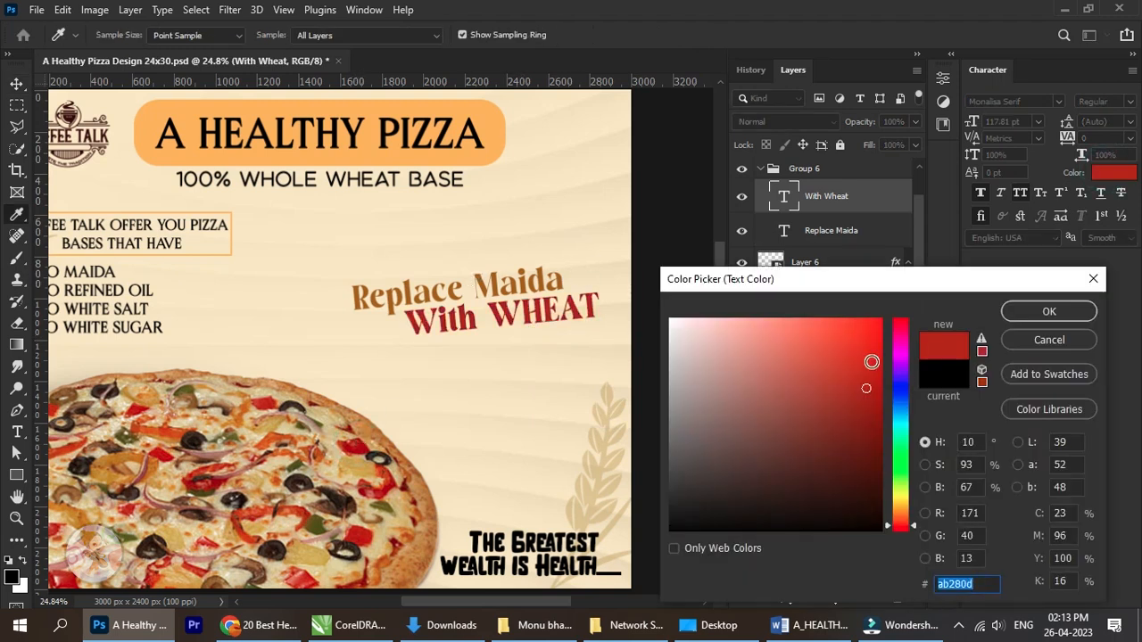
click(873, 404)
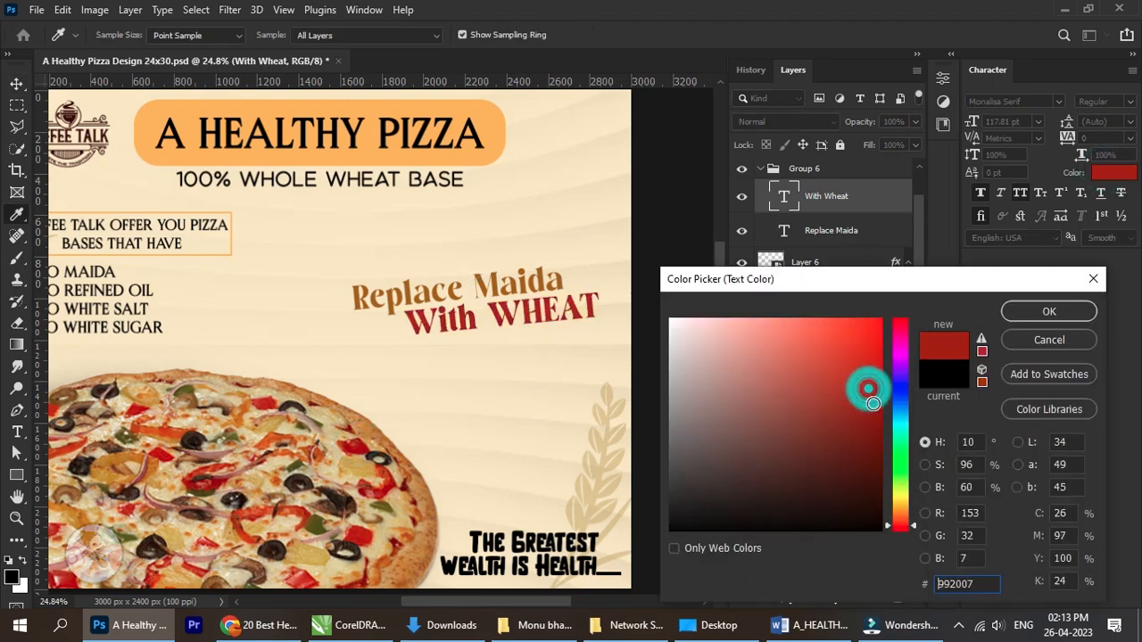
click(1028, 316)
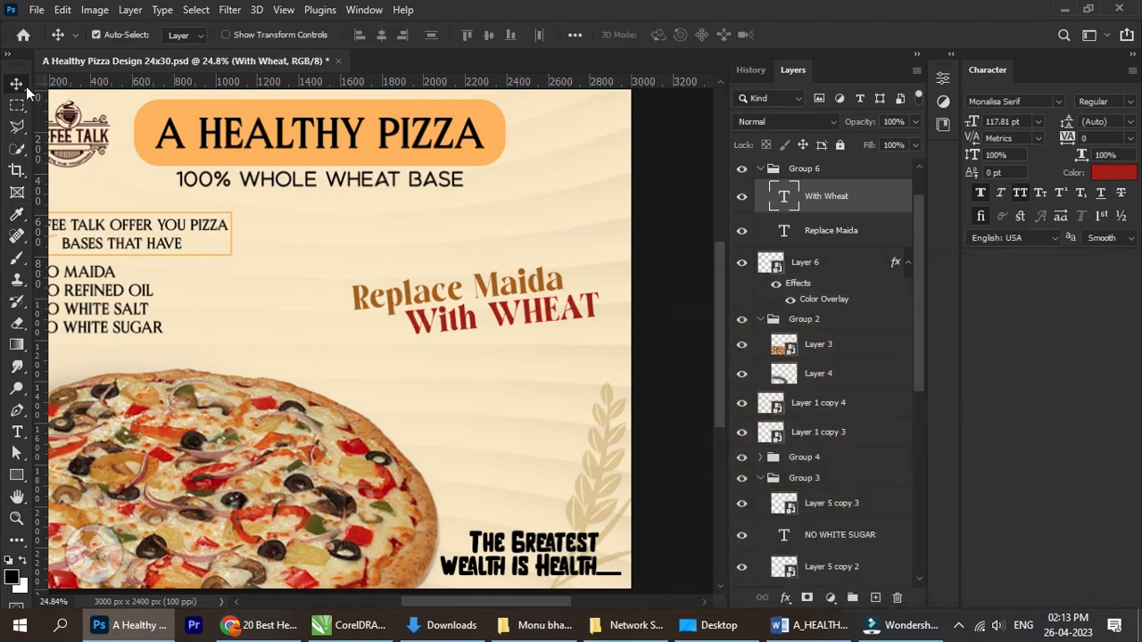
Free-transform the "Replace Maida With WHEAT" group slightly left and down to about X 2209 px, Y 1073.5 px, with 99.86% height.
click(759, 168)
scroll(532, 315, down, 3)
scroll(488, 343, up, 1)
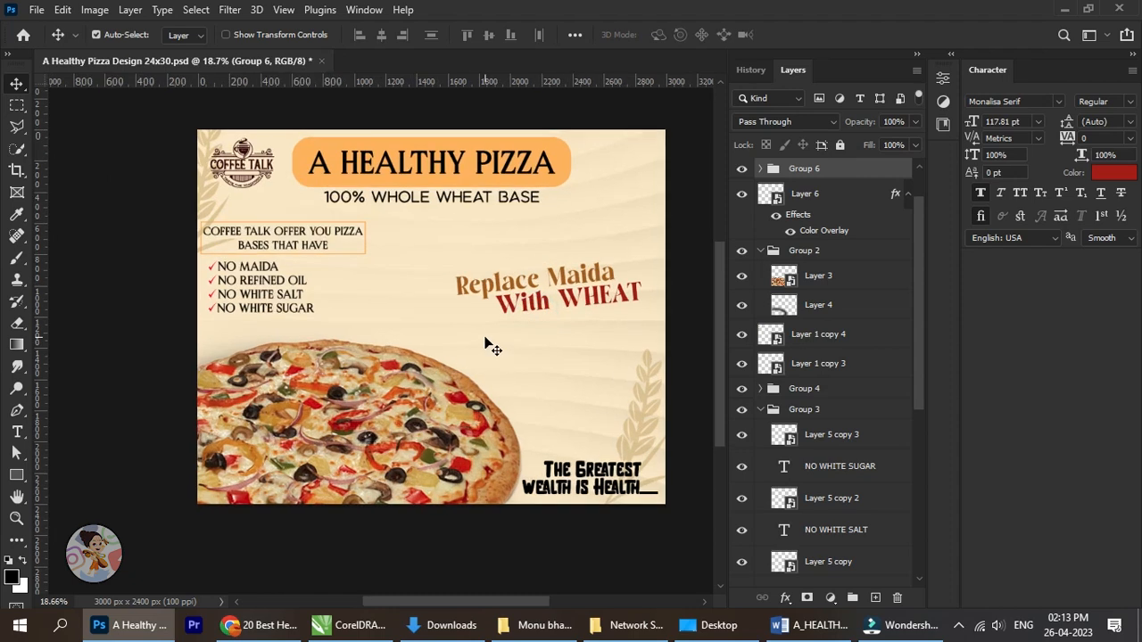
scroll(487, 344, up, 1)
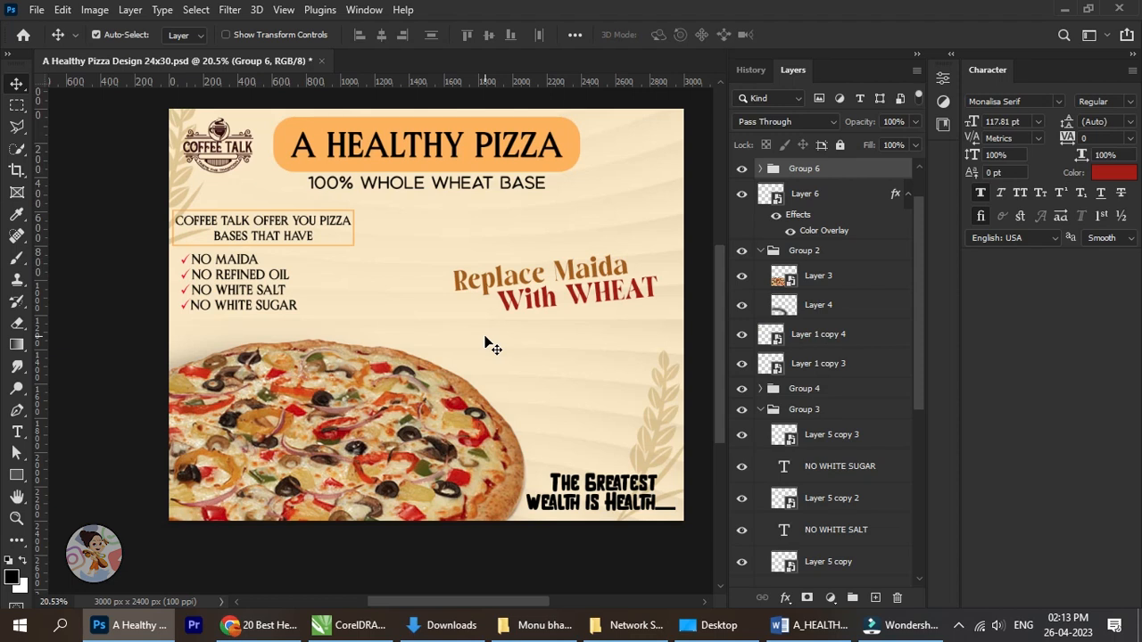
scroll(527, 319, up, 3)
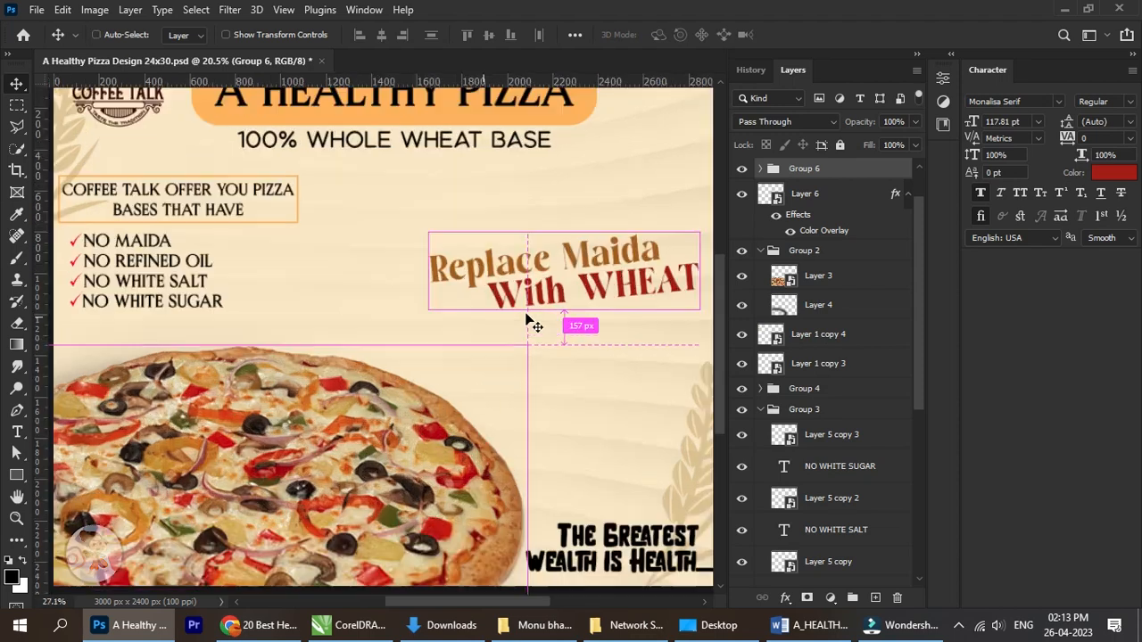
scroll(534, 318, down, 2)
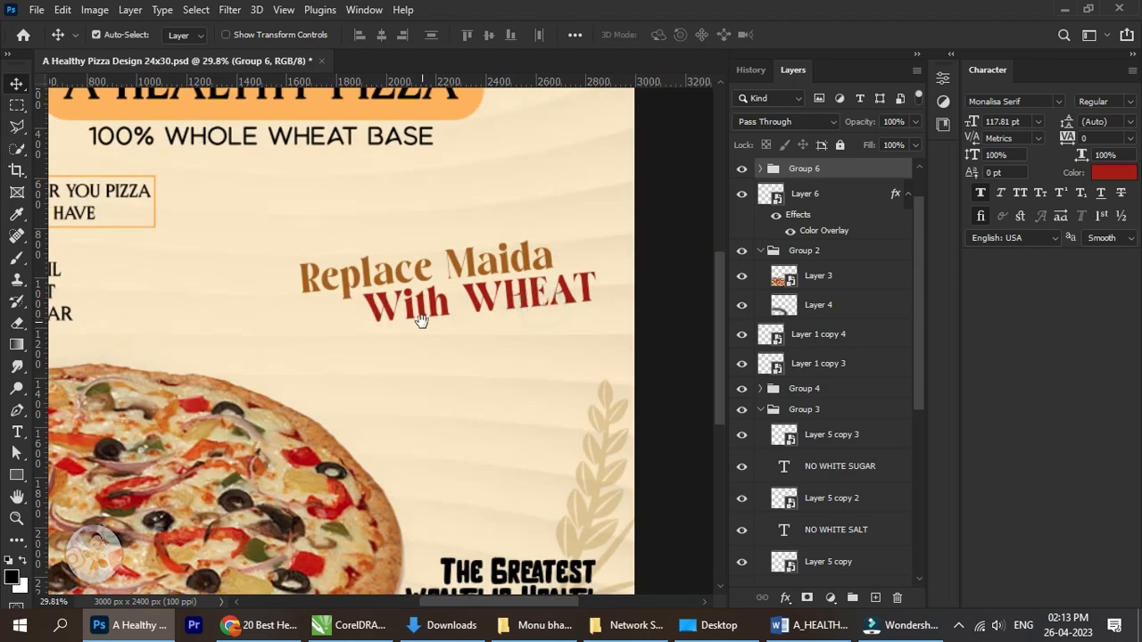
scroll(434, 321, up, 2)
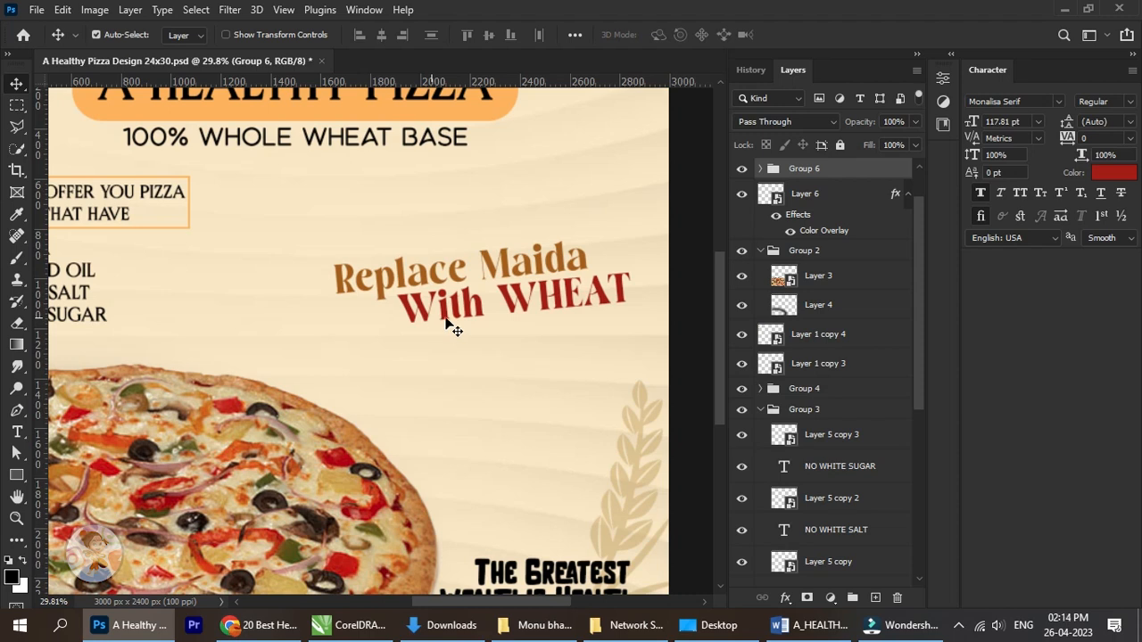
scroll(441, 325, down, 3)
drag(433, 318, 395, 329)
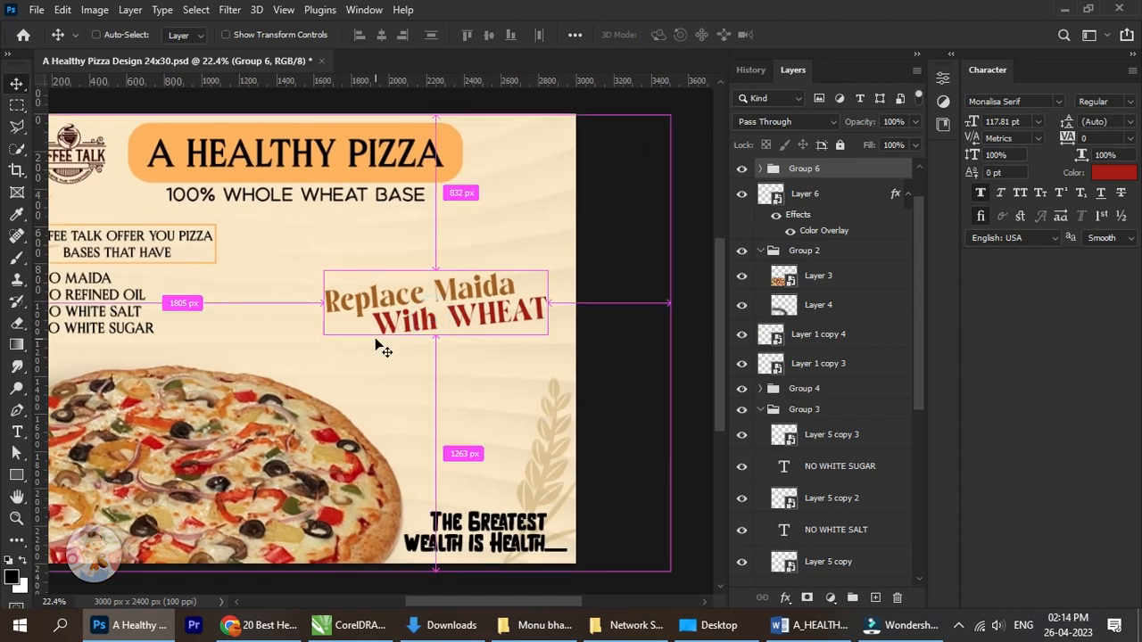
scroll(385, 324, up, 2)
key(ctrl+t)
mouse_move(498, 282)
mouse_down()
mouse_move(473, 296)
mouse_move(487, 295)
mouse_up()
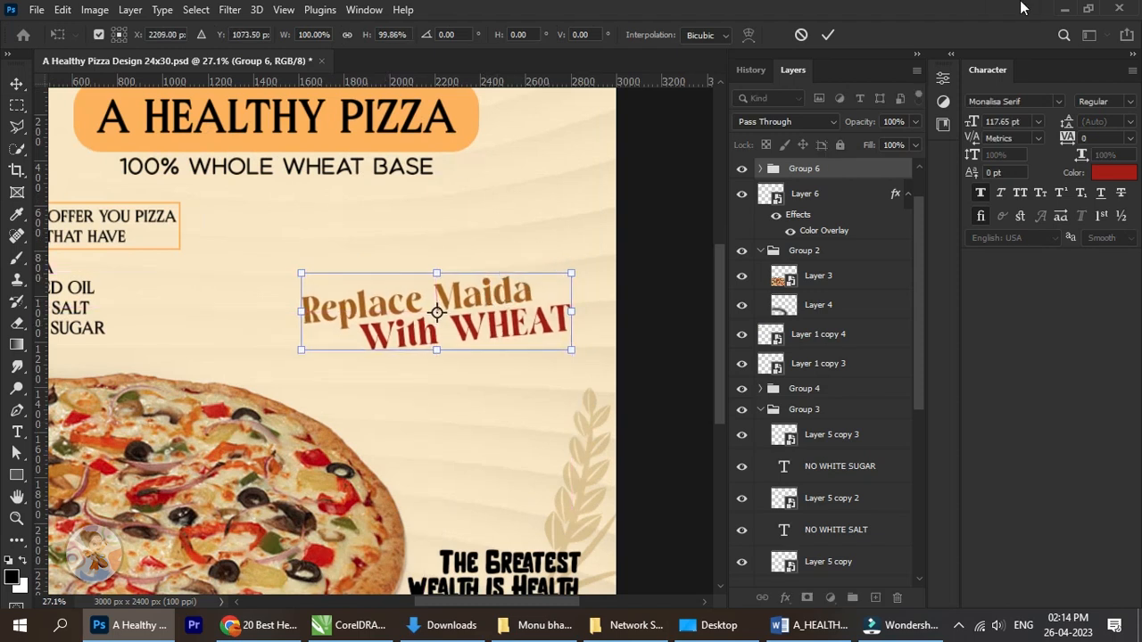
click(828, 34)
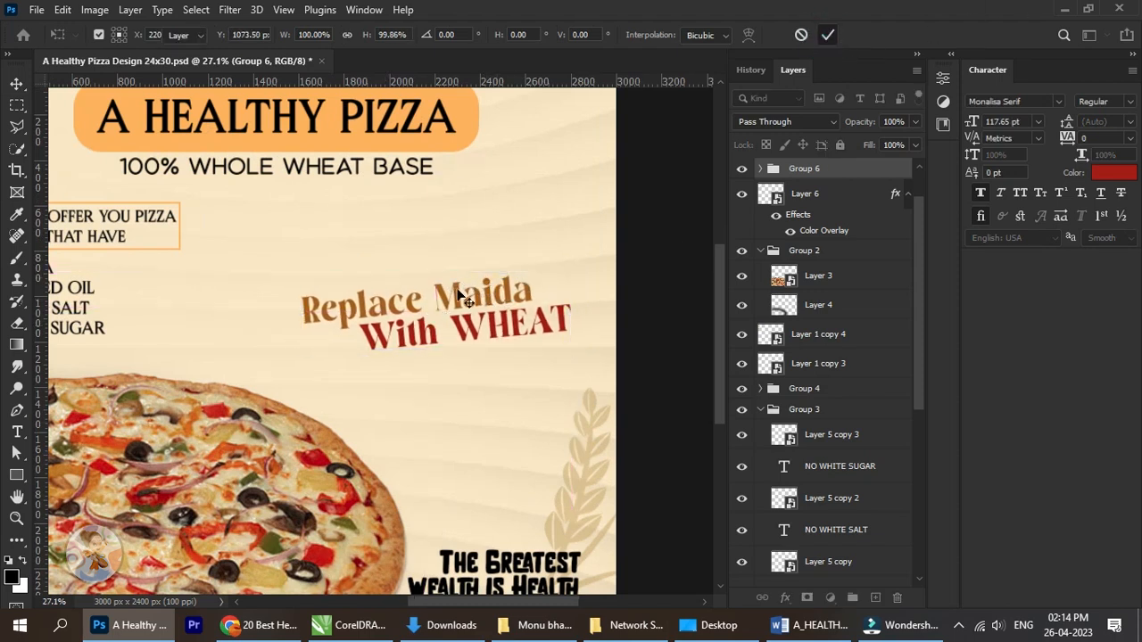
Recolour the slogan's "The Greatest" line to red #9e0b06, sampled from the pizza topping.
scroll(465, 308, down, 1)
scroll(465, 346, up, 2)
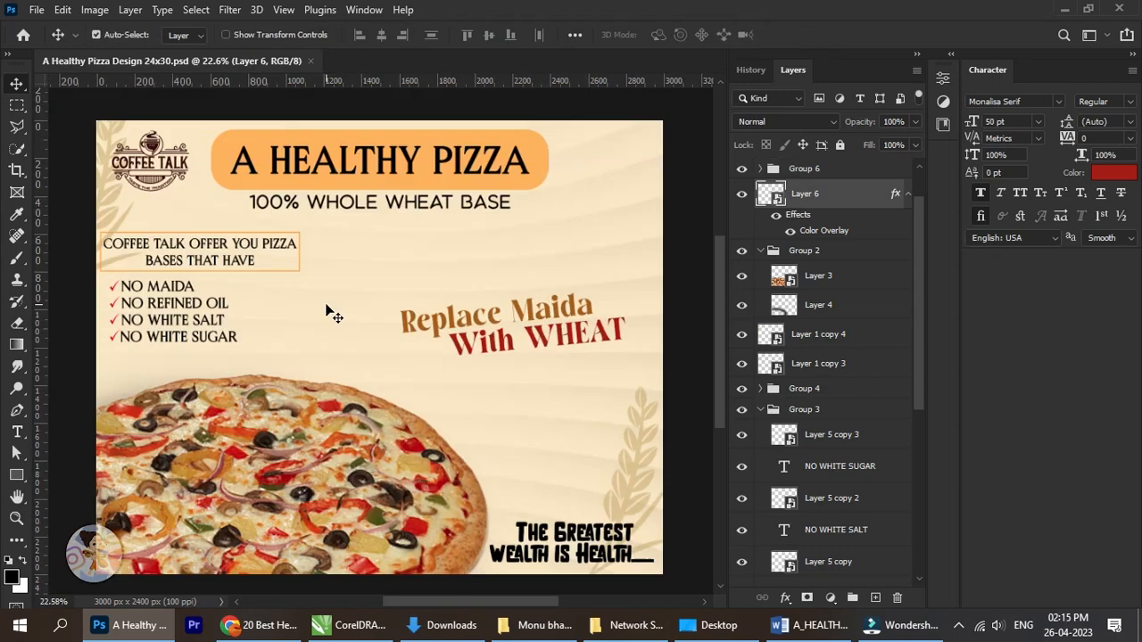
scroll(348, 322, down, 3)
scroll(428, 402, up, 3)
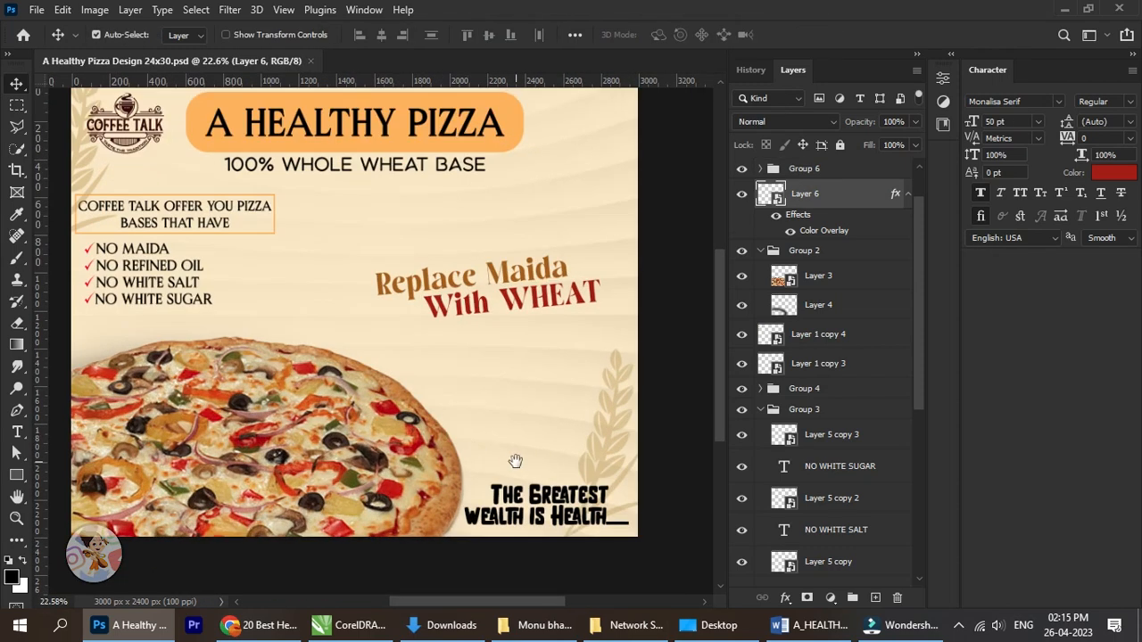
scroll(473, 468, up, 2)
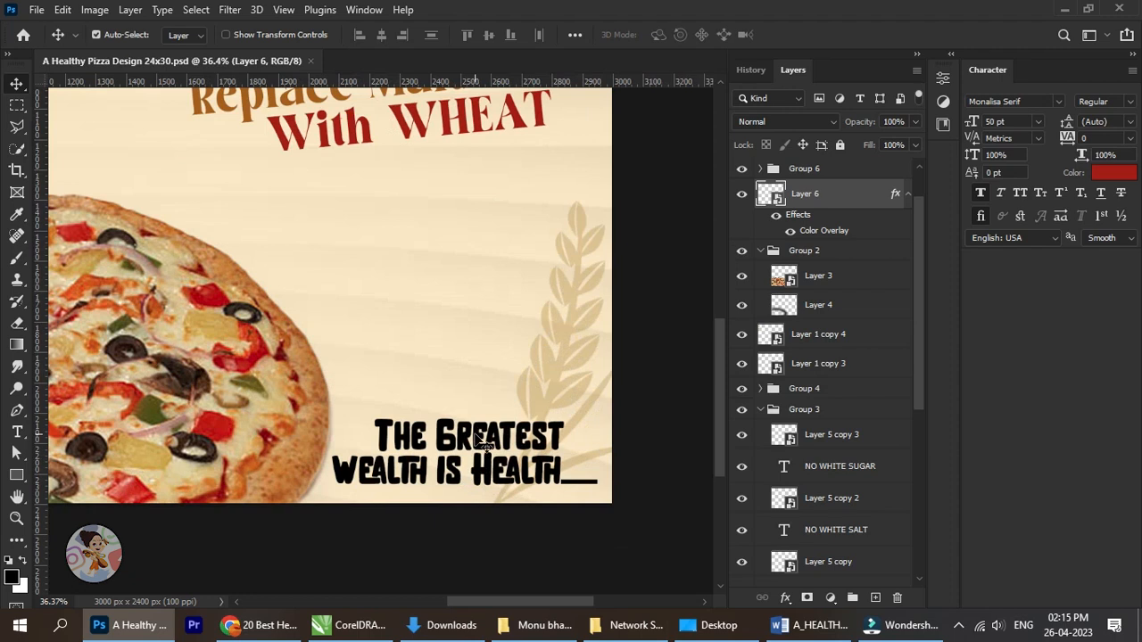
right_click(479, 465)
click(504, 458)
scroll(446, 471, up, 1)
scroll(448, 470, up, 1)
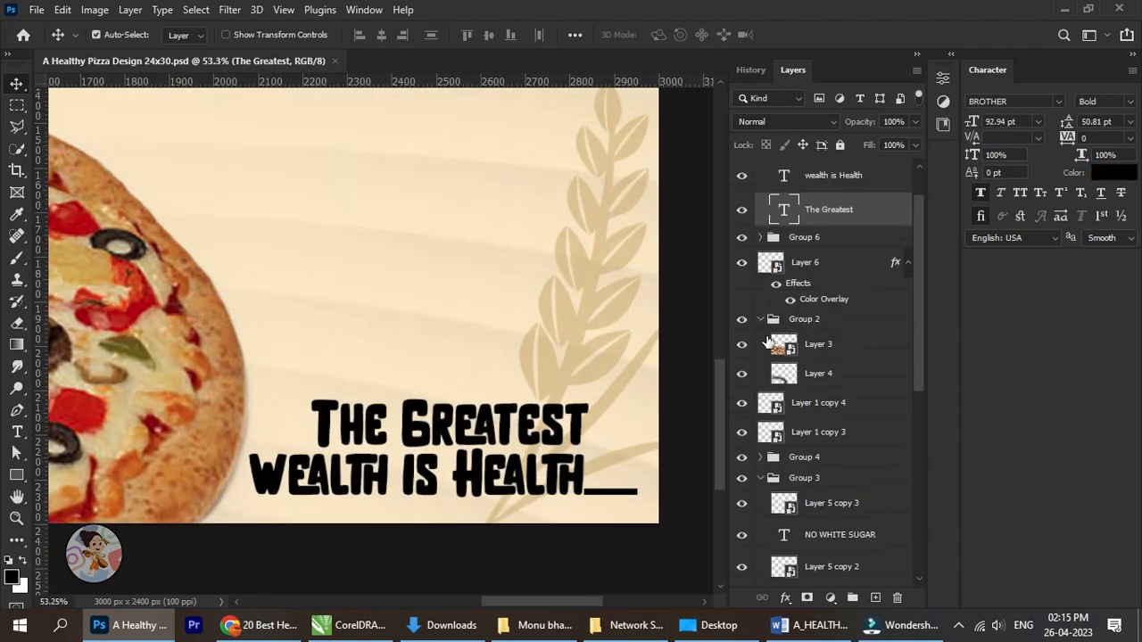
click(1115, 173)
click(141, 303)
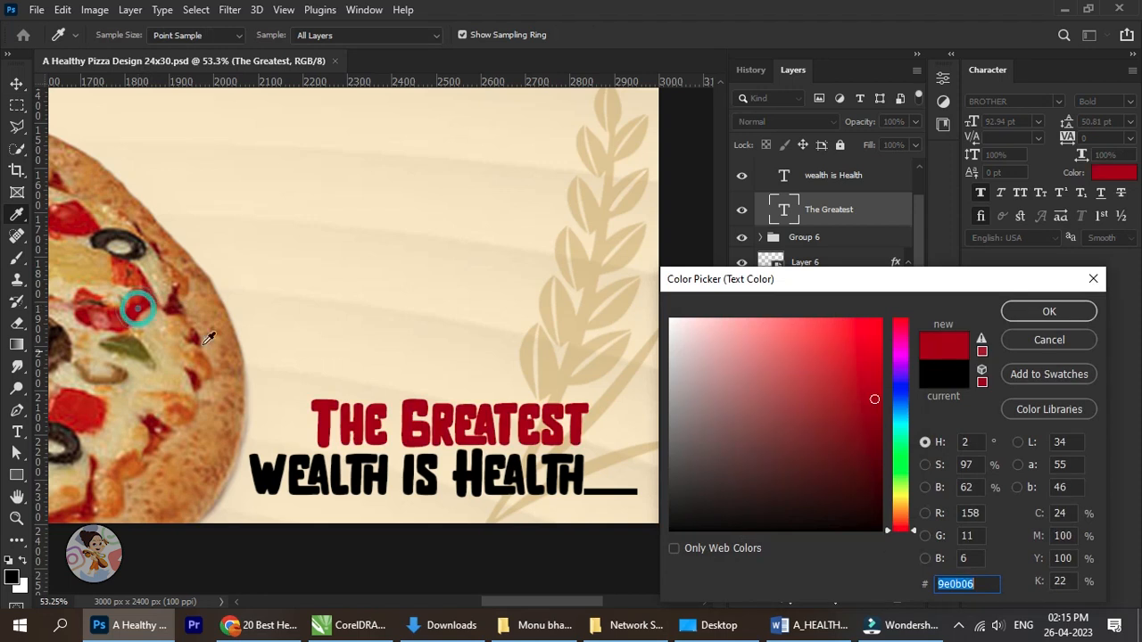
click(1090, 312)
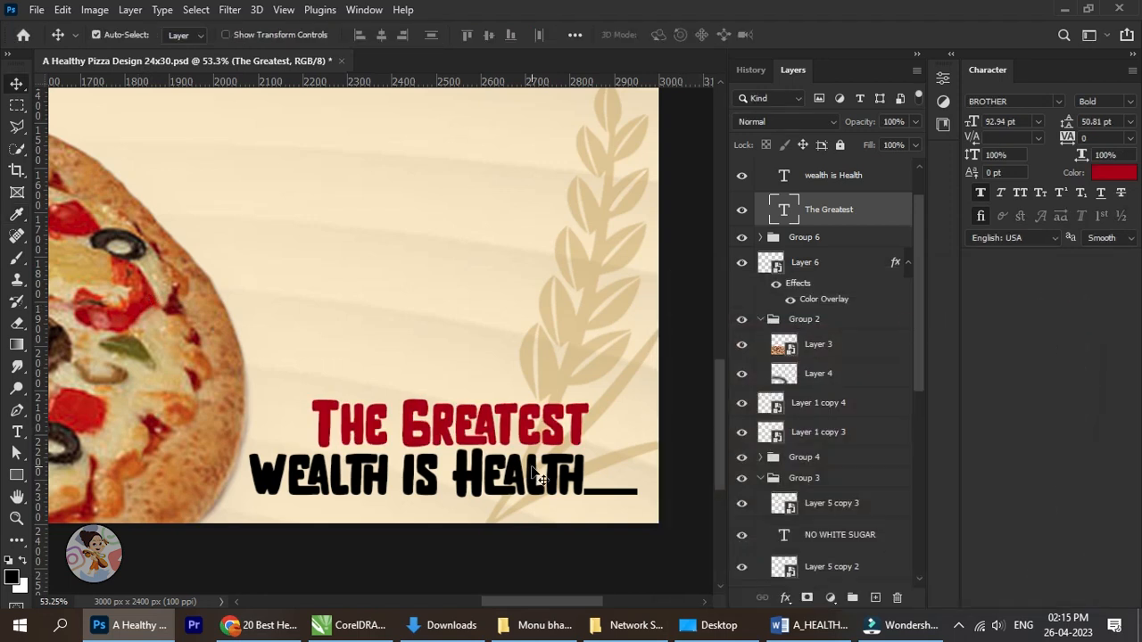
Recolour the slogan's "wealth is Health" line to brown #804009, darkened from a colour sampled on the pizza crust.
right_click(548, 466)
click(589, 490)
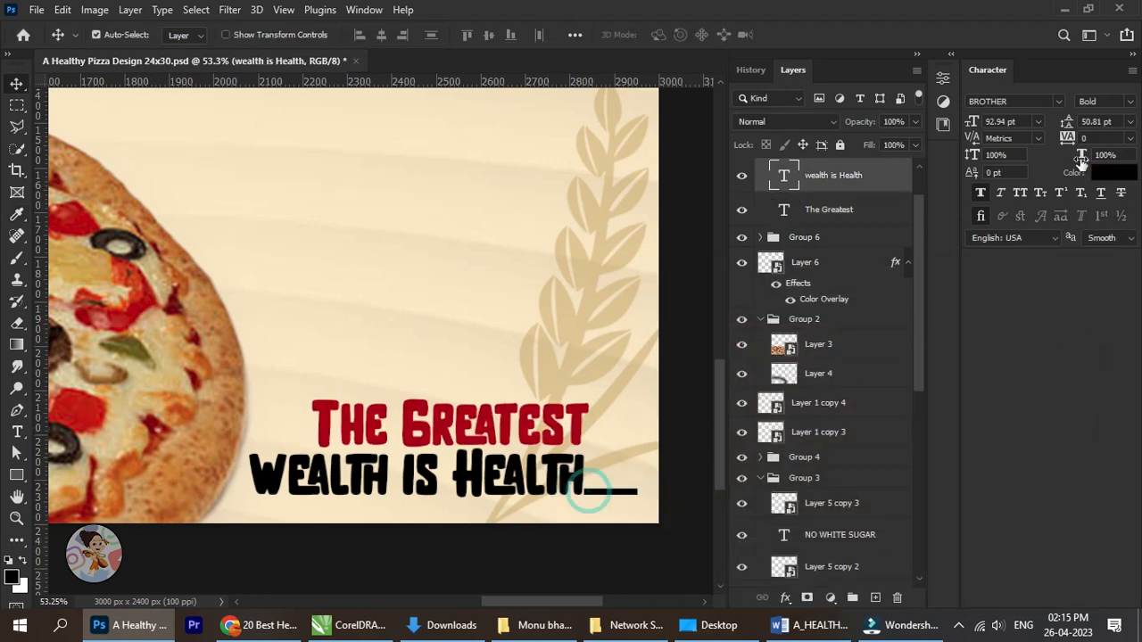
click(1114, 173)
click(184, 284)
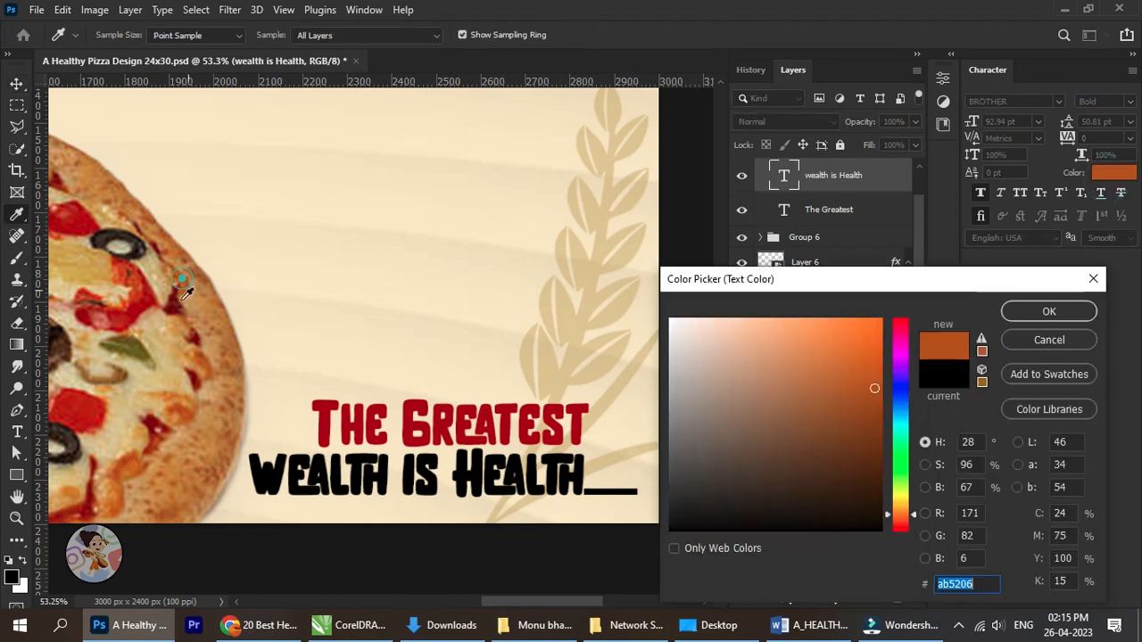
drag(839, 383, 868, 425)
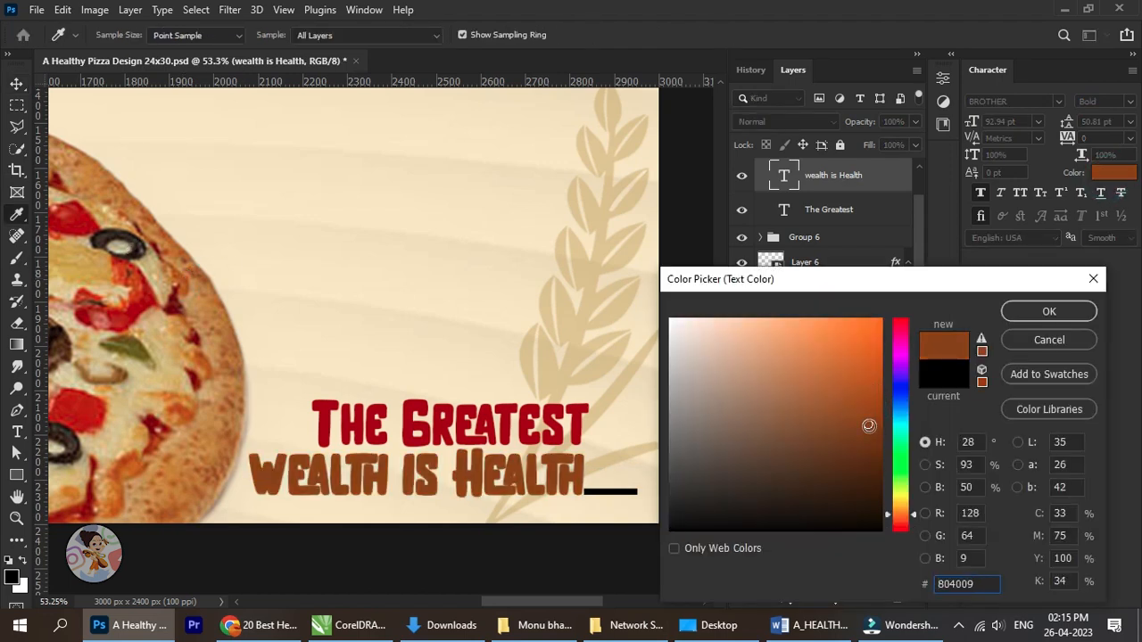
click(1021, 315)
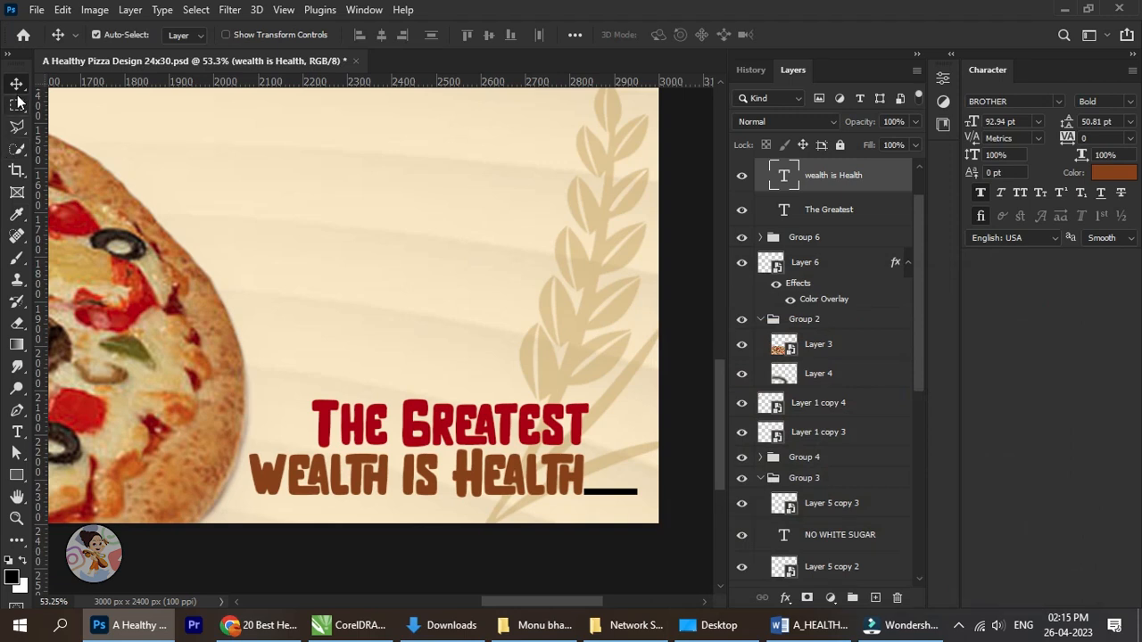
Review the whole poster, checking how the recoloured slogan and "Replace Maida With WHEAT" text fit the layout.
scroll(391, 295, down, 2)
scroll(386, 290, down, 7)
drag(561, 288, 595, 328)
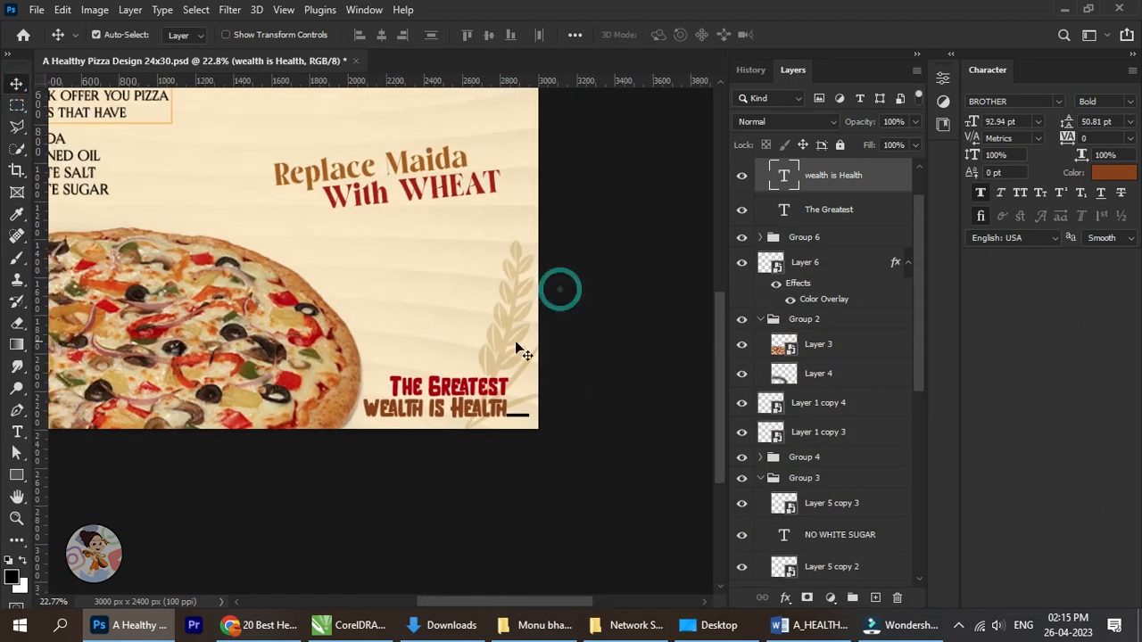
scroll(482, 358, down, 4)
scroll(433, 444, up, 1)
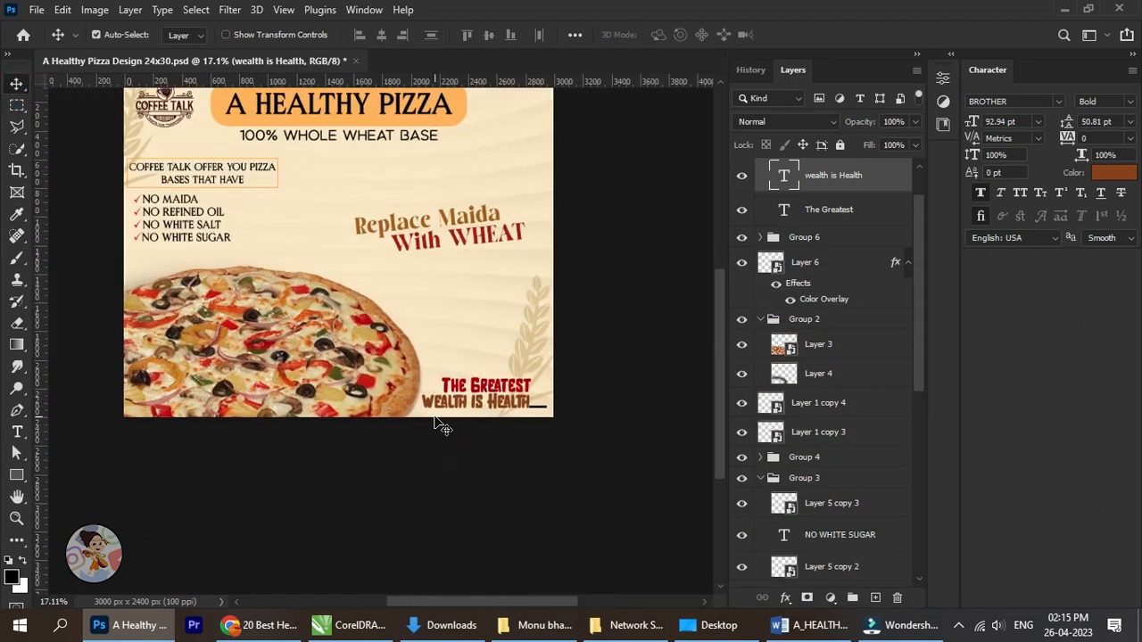
scroll(437, 427, up, 1)
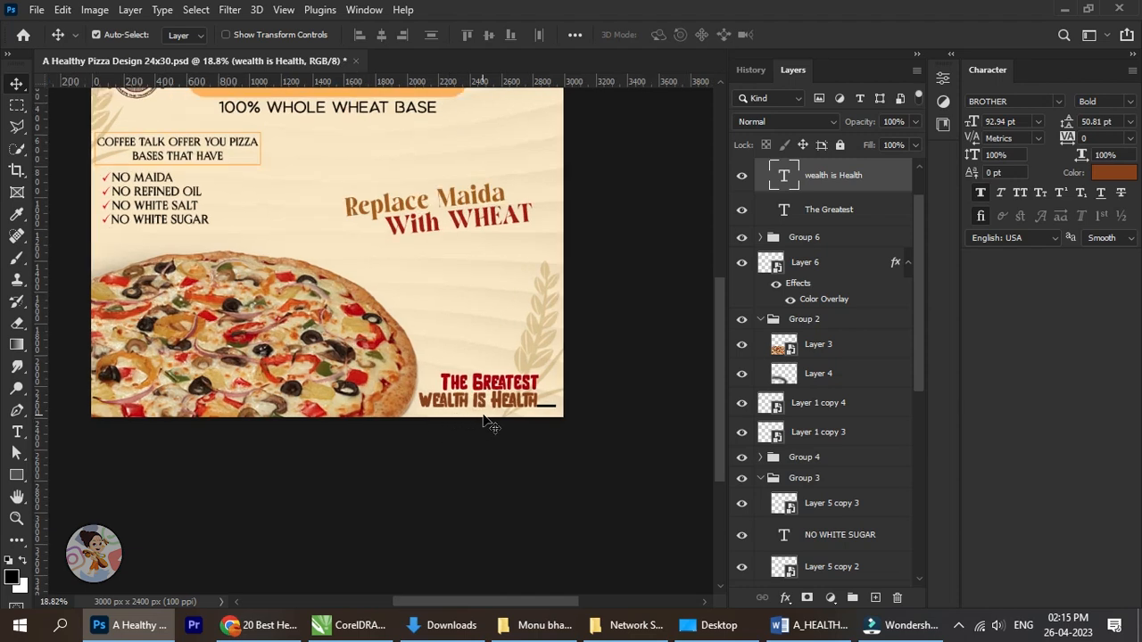
scroll(487, 426, up, 1)
mouse_move(464, 448)
mouse_down()
mouse_move(512, 464)
mouse_move(449, 461)
mouse_move(463, 521)
mouse_up()
drag(306, 395, 327, 403)
scroll(343, 388, down, 1)
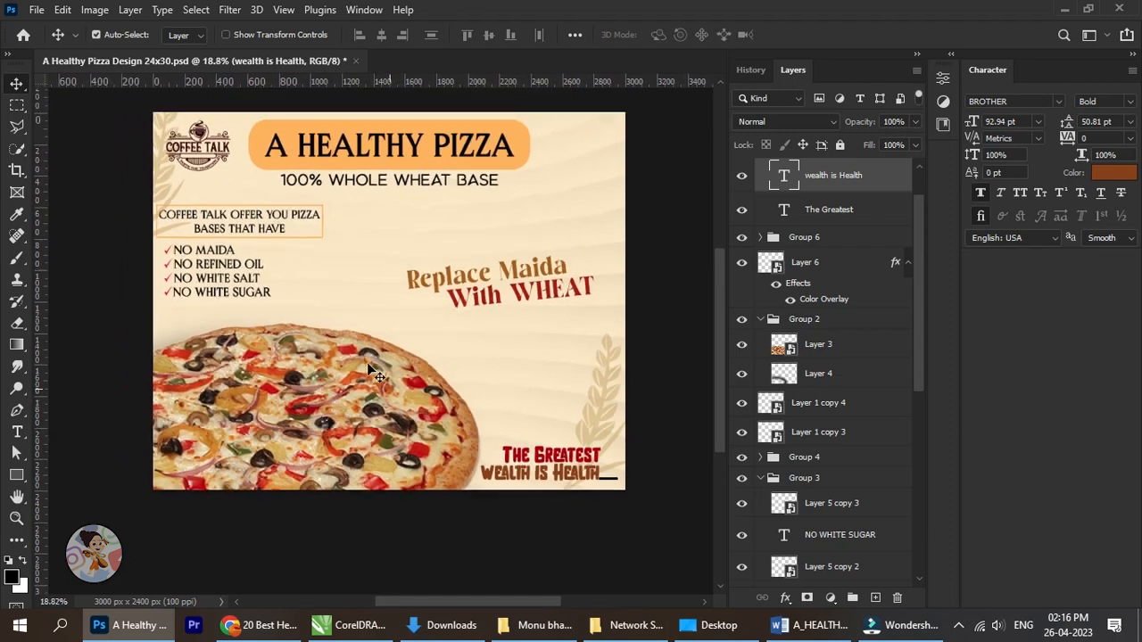
scroll(398, 317, down, 1)
scroll(437, 334, up, 1)
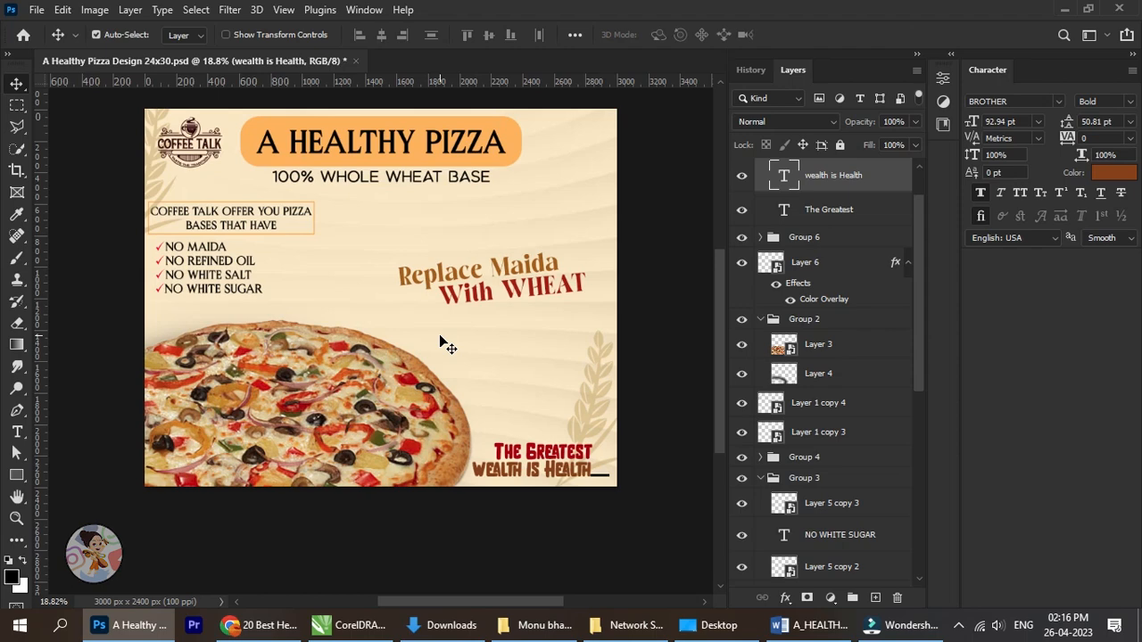